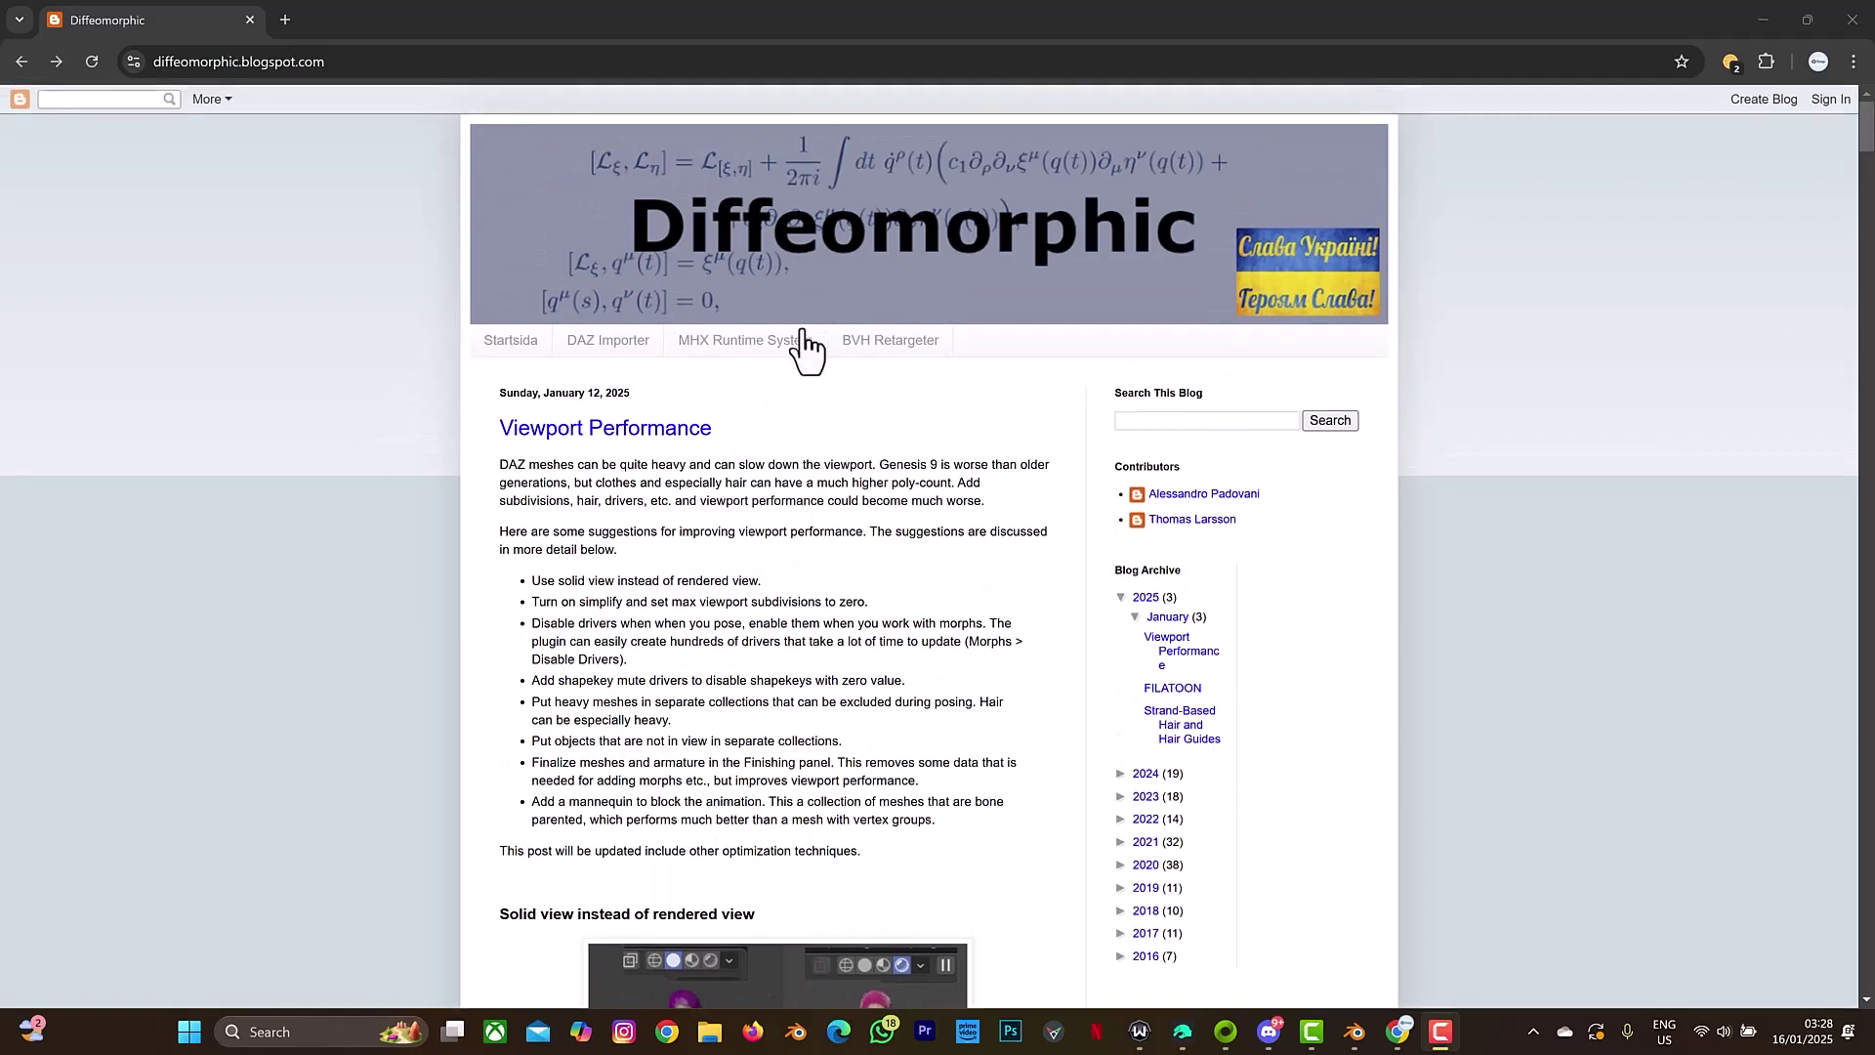
Open the Stable version 4.3.0 download from the DAZ Importer wiki, and open the aaa folder in Documents
{"action": "left_click", "coordinate": [617, 343]}
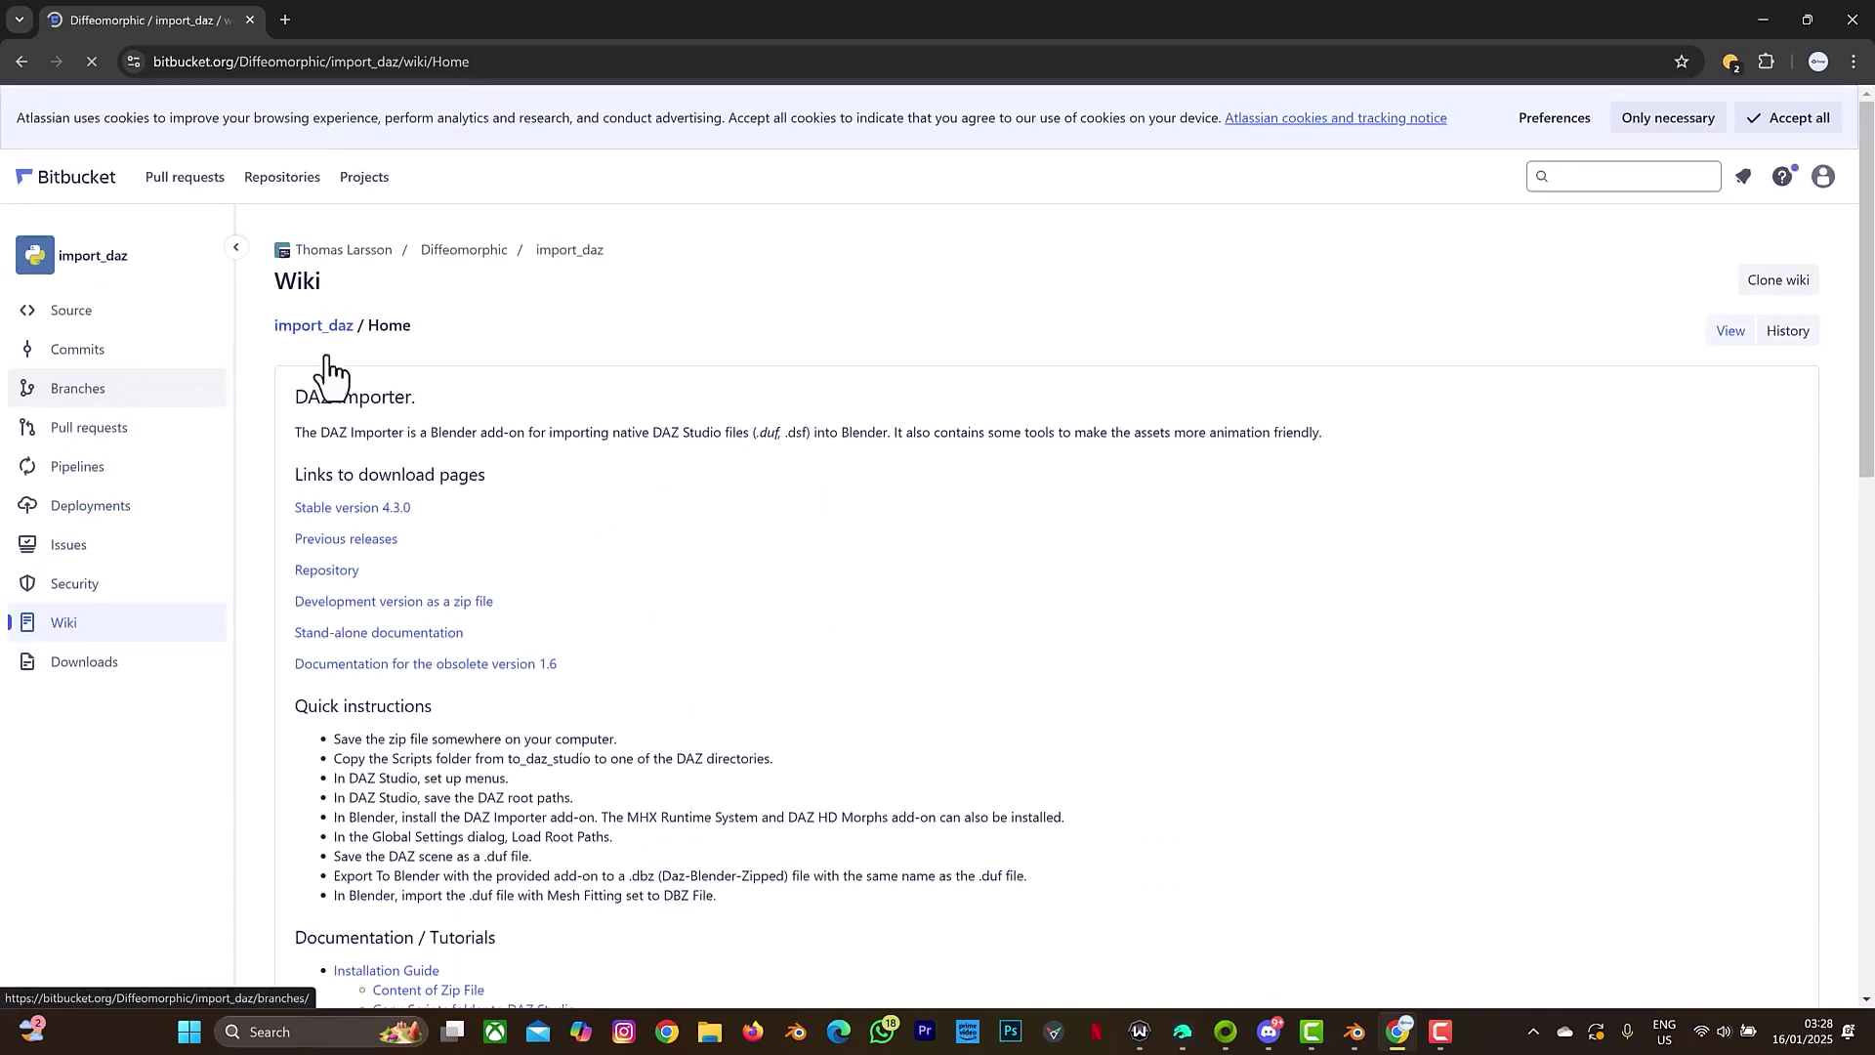
{"action": "left_click", "coordinate": [356, 512]}
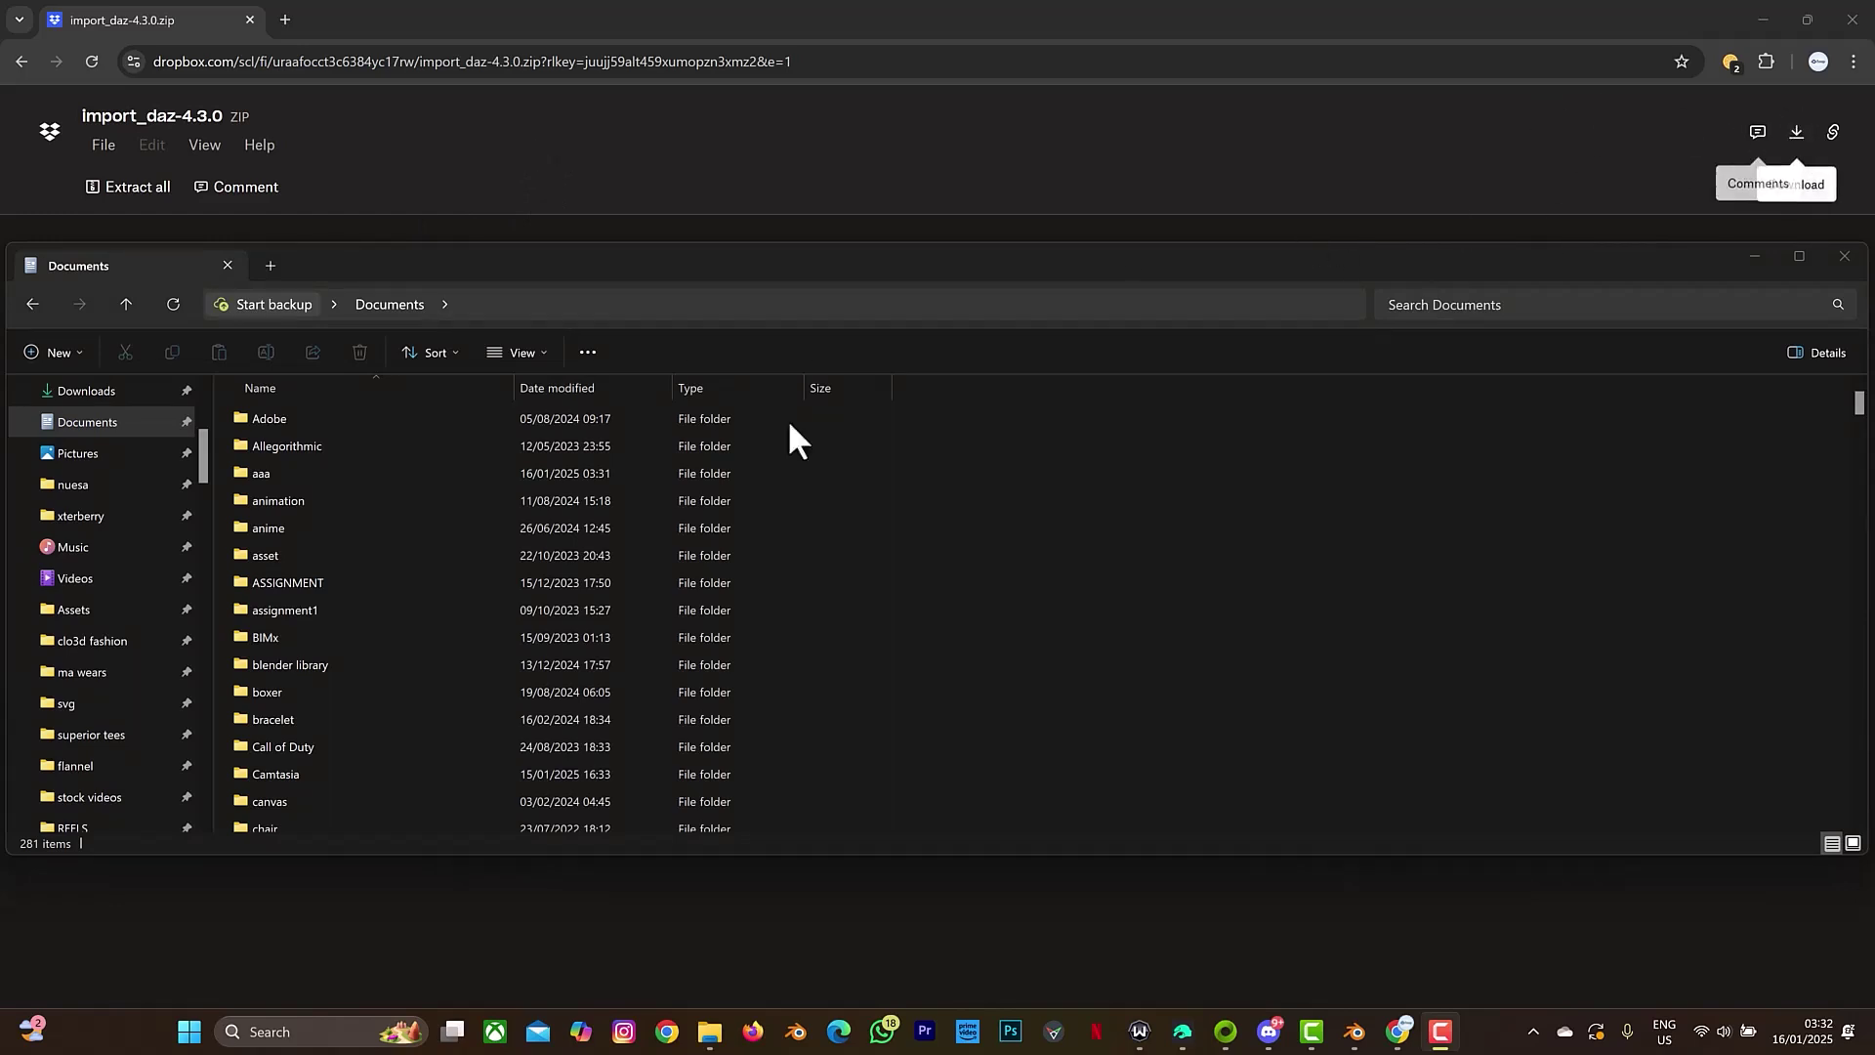
{"action": "double_click", "coordinate": [289, 473]}
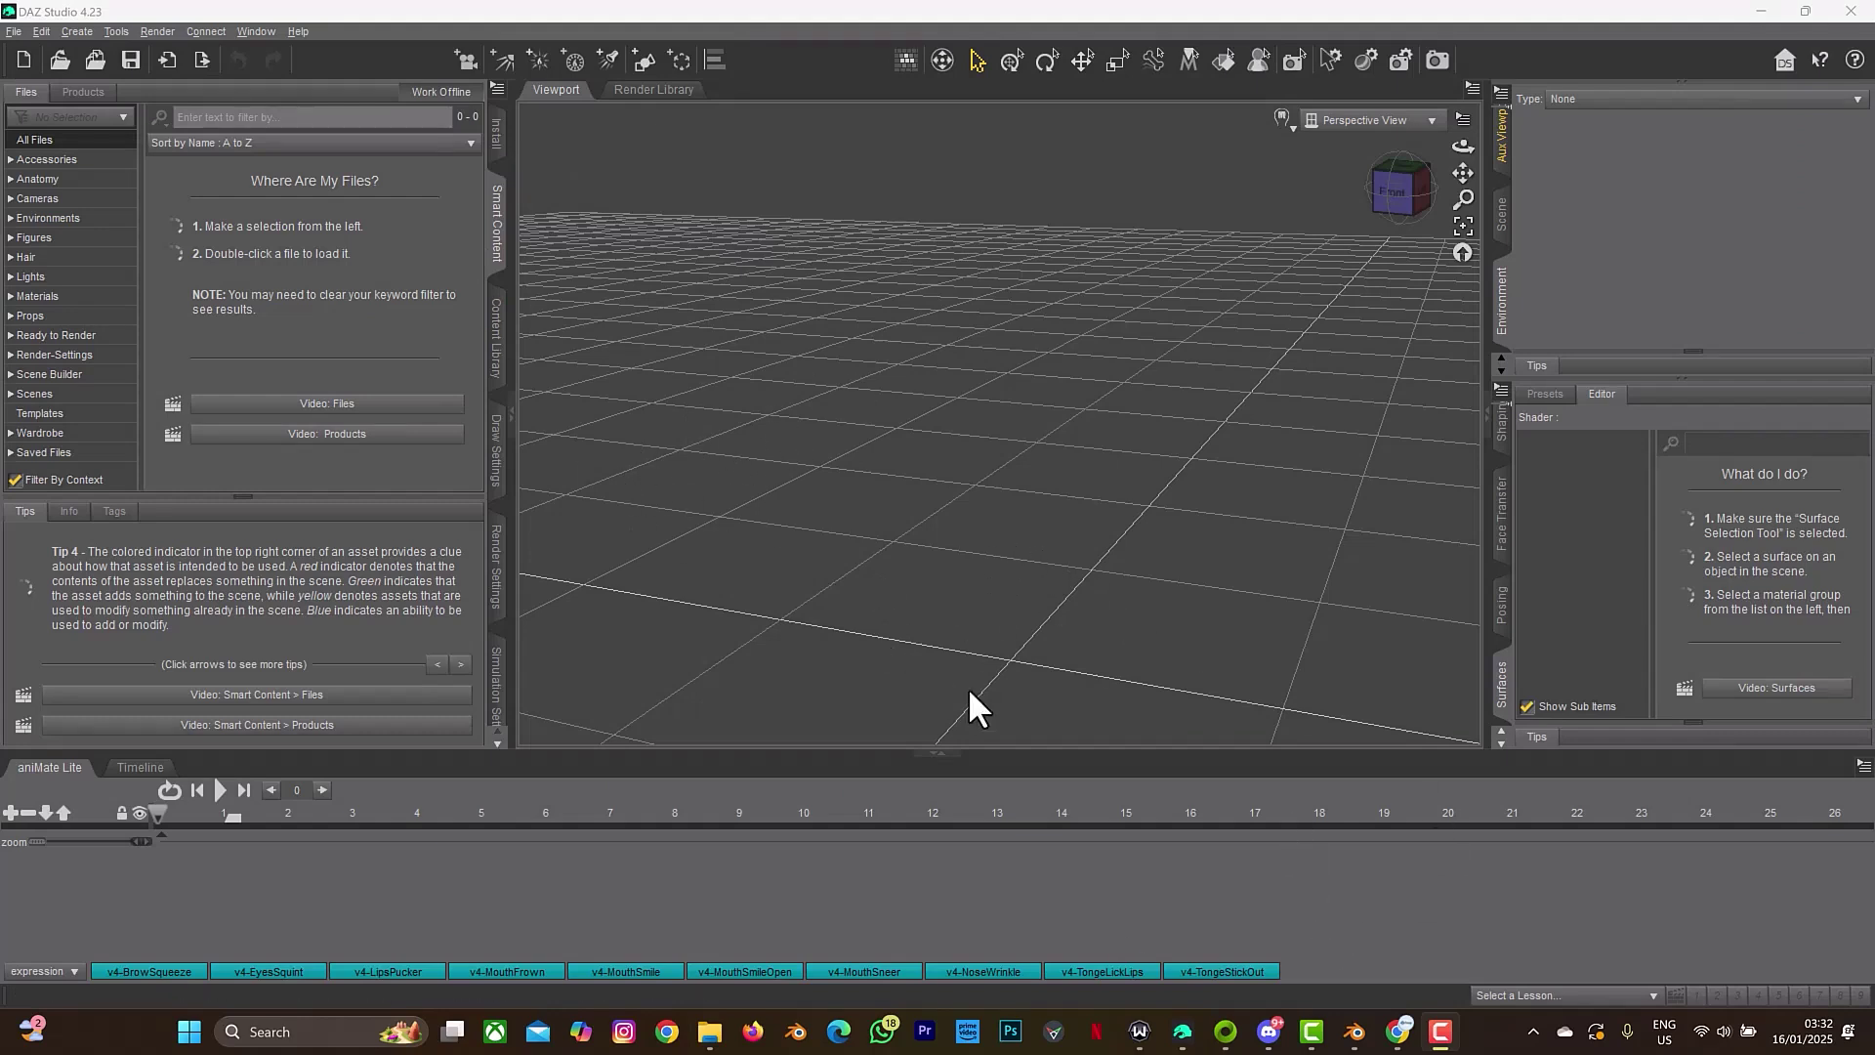
Browse the import_daz-4.3.0 archive to import_daz/to_daz_studio/Scripts and select the Diffeomorphic folder and the diffeomorphic PNG file
{"action": "left_click", "coordinate": [711, 1031]}
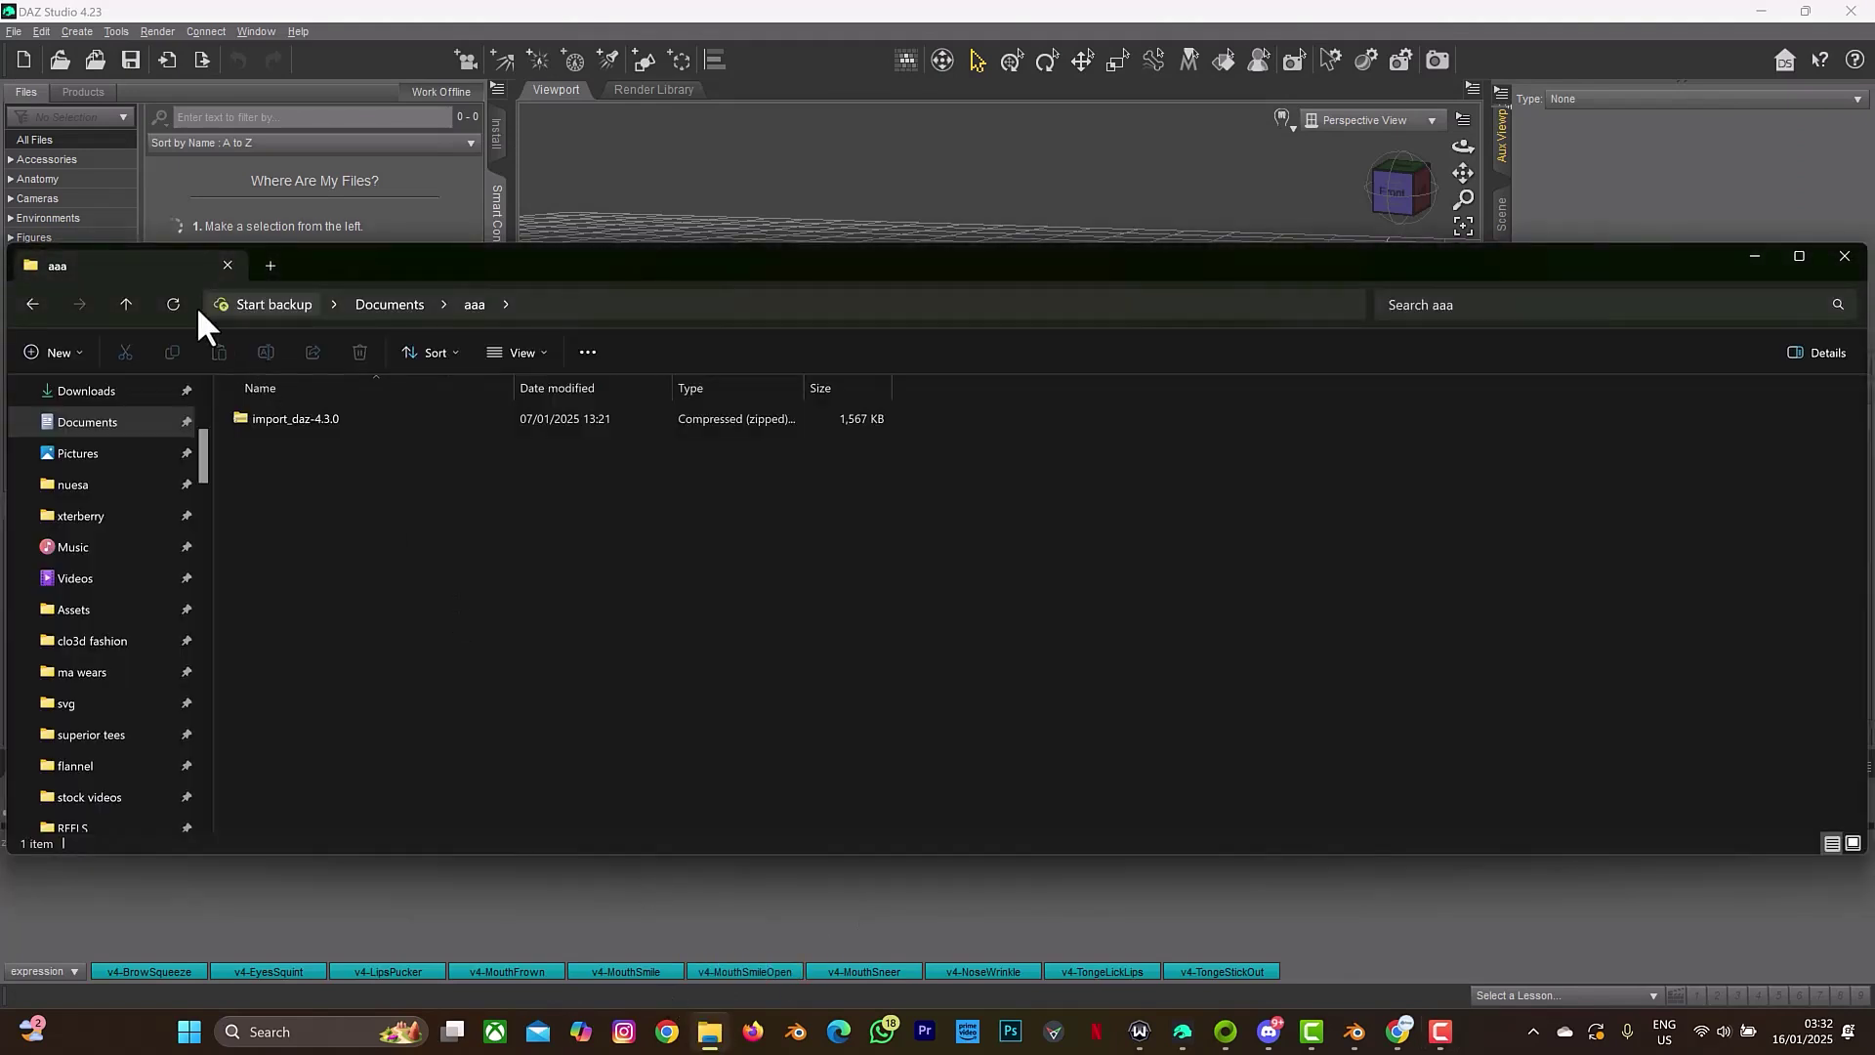
{"action": "double_click", "coordinate": [300, 417]}
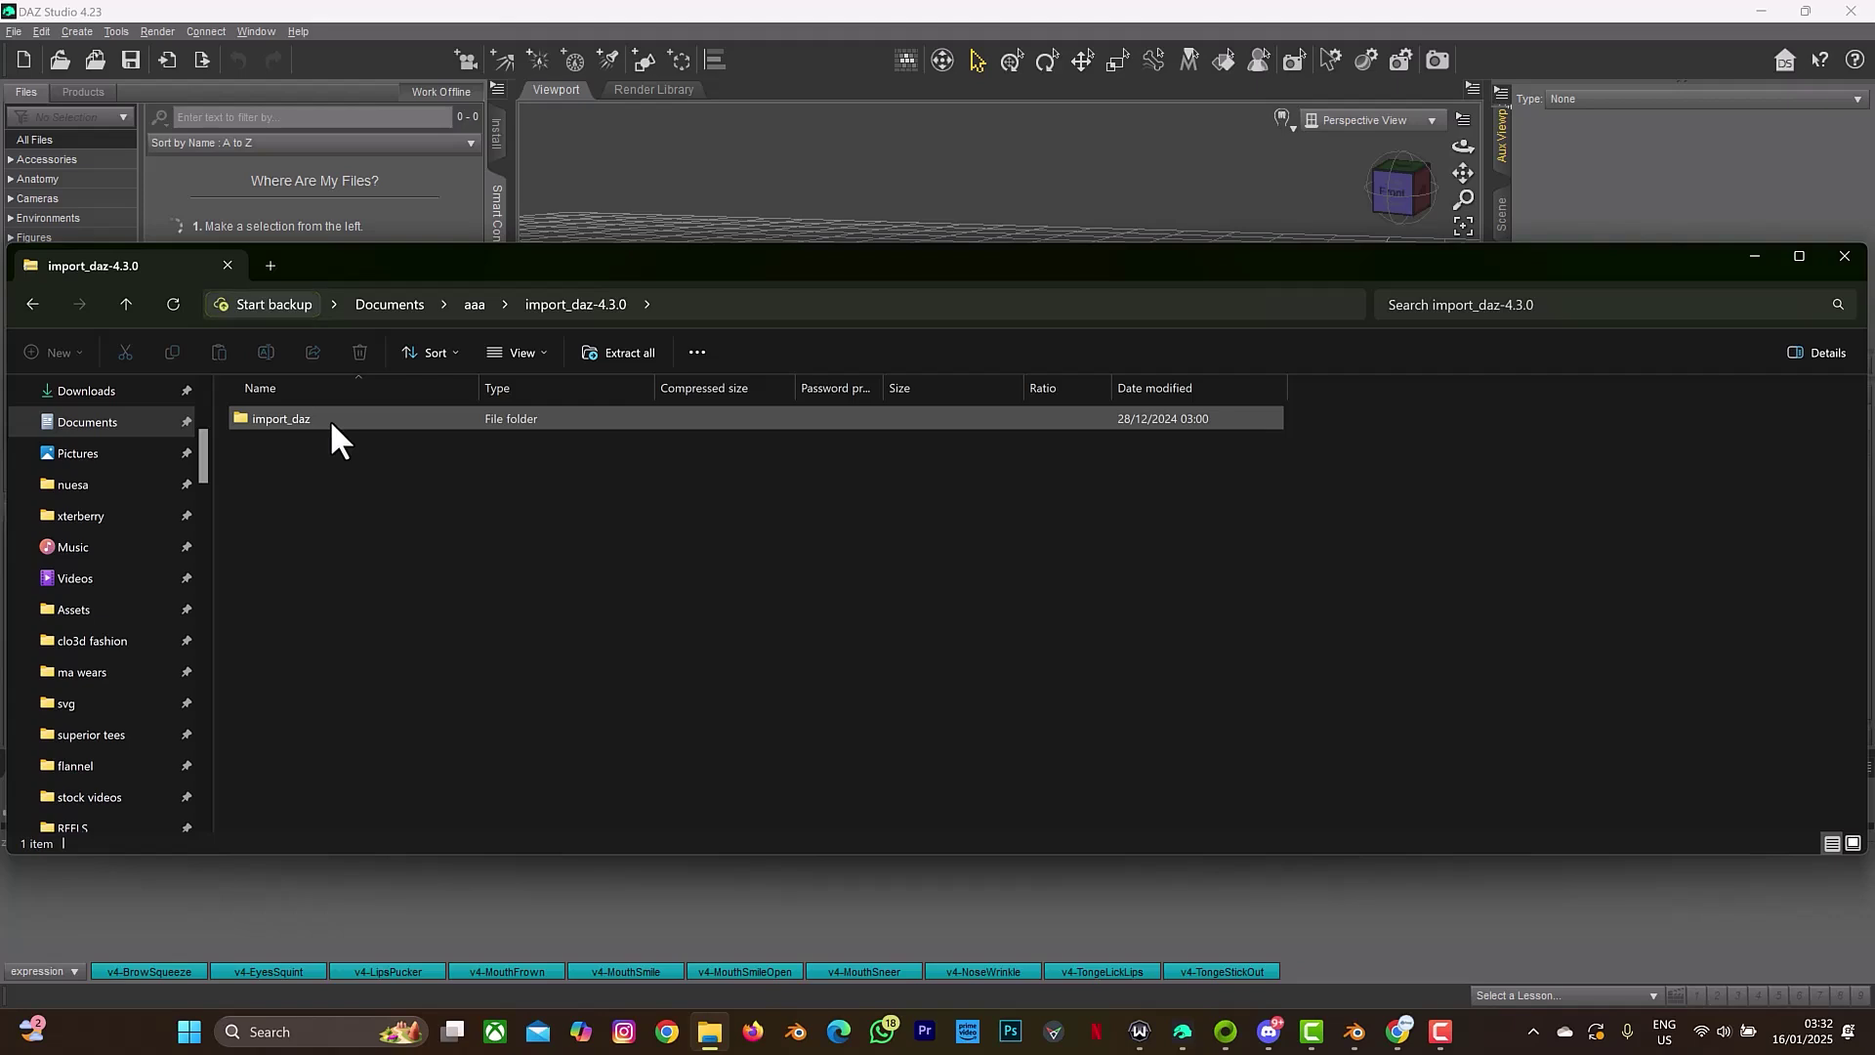
{"action": "double_click", "coordinate": [330, 419]}
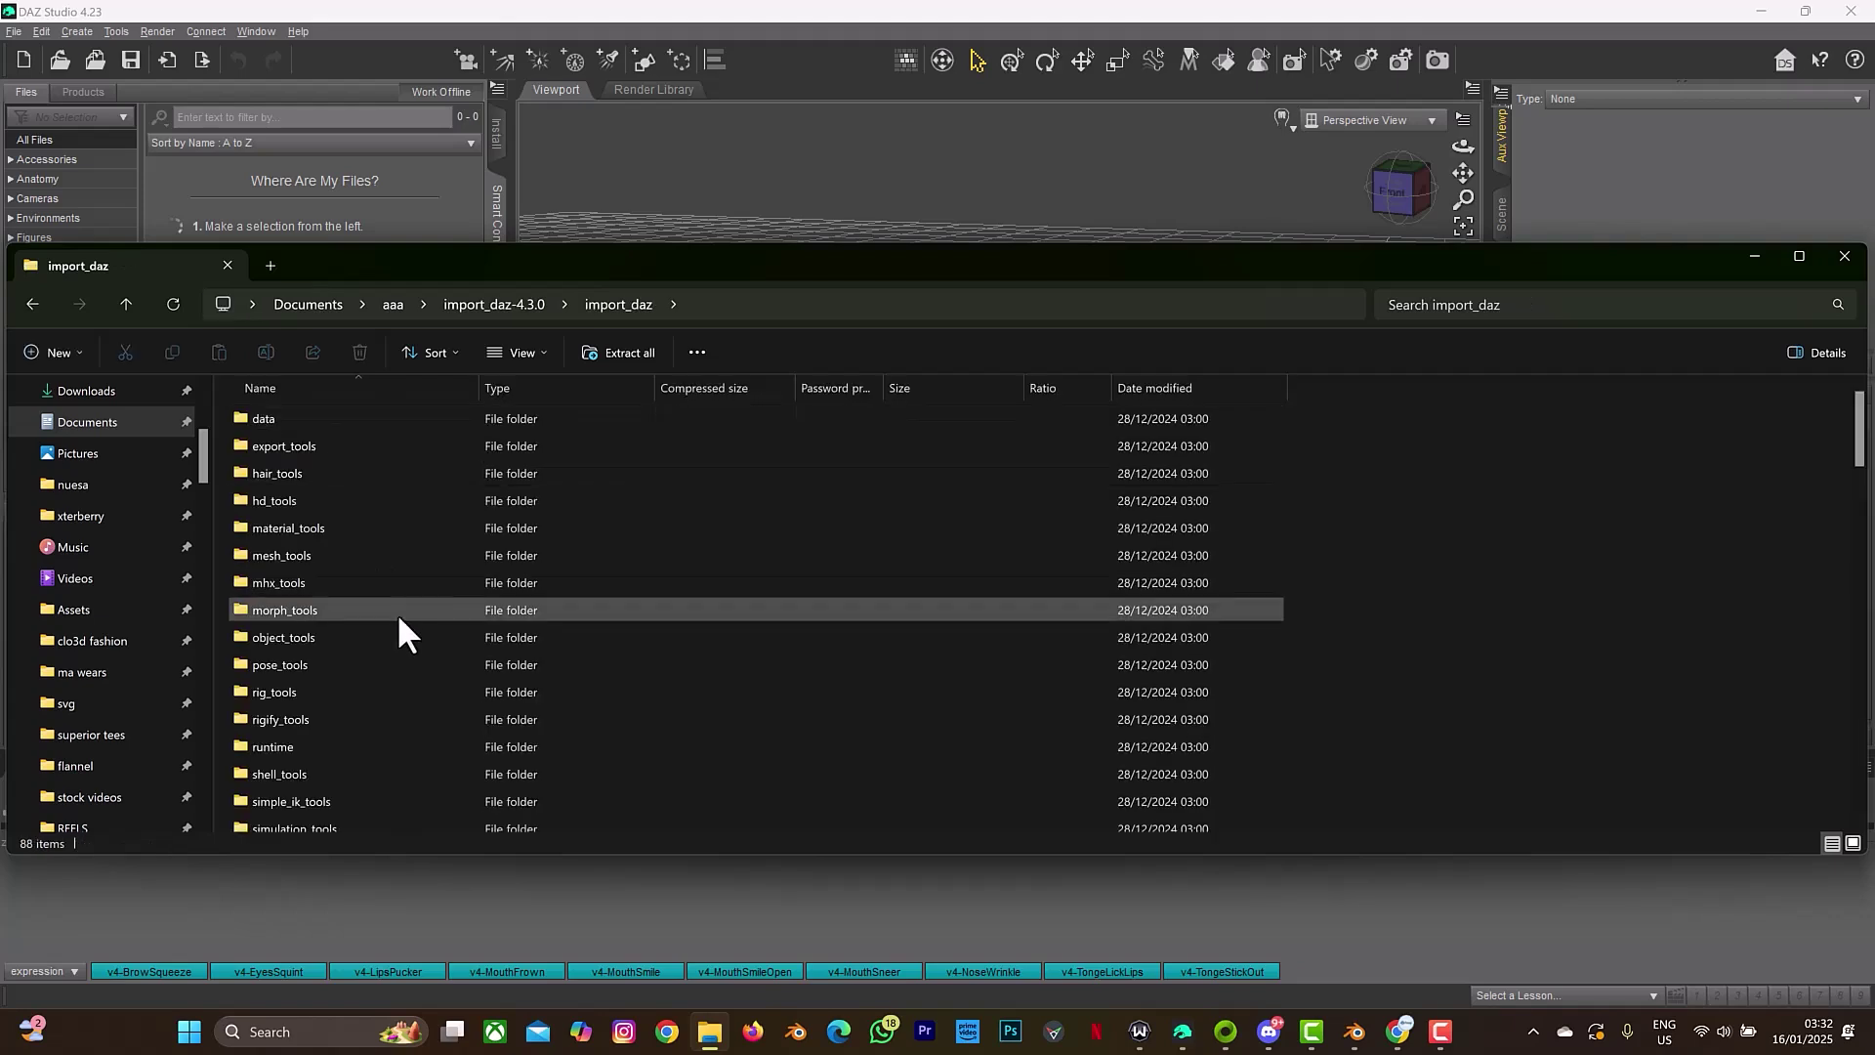
{"action": "scroll", "coordinate": [397, 614], "scroll_direction": "down", "scroll_amount": 5}
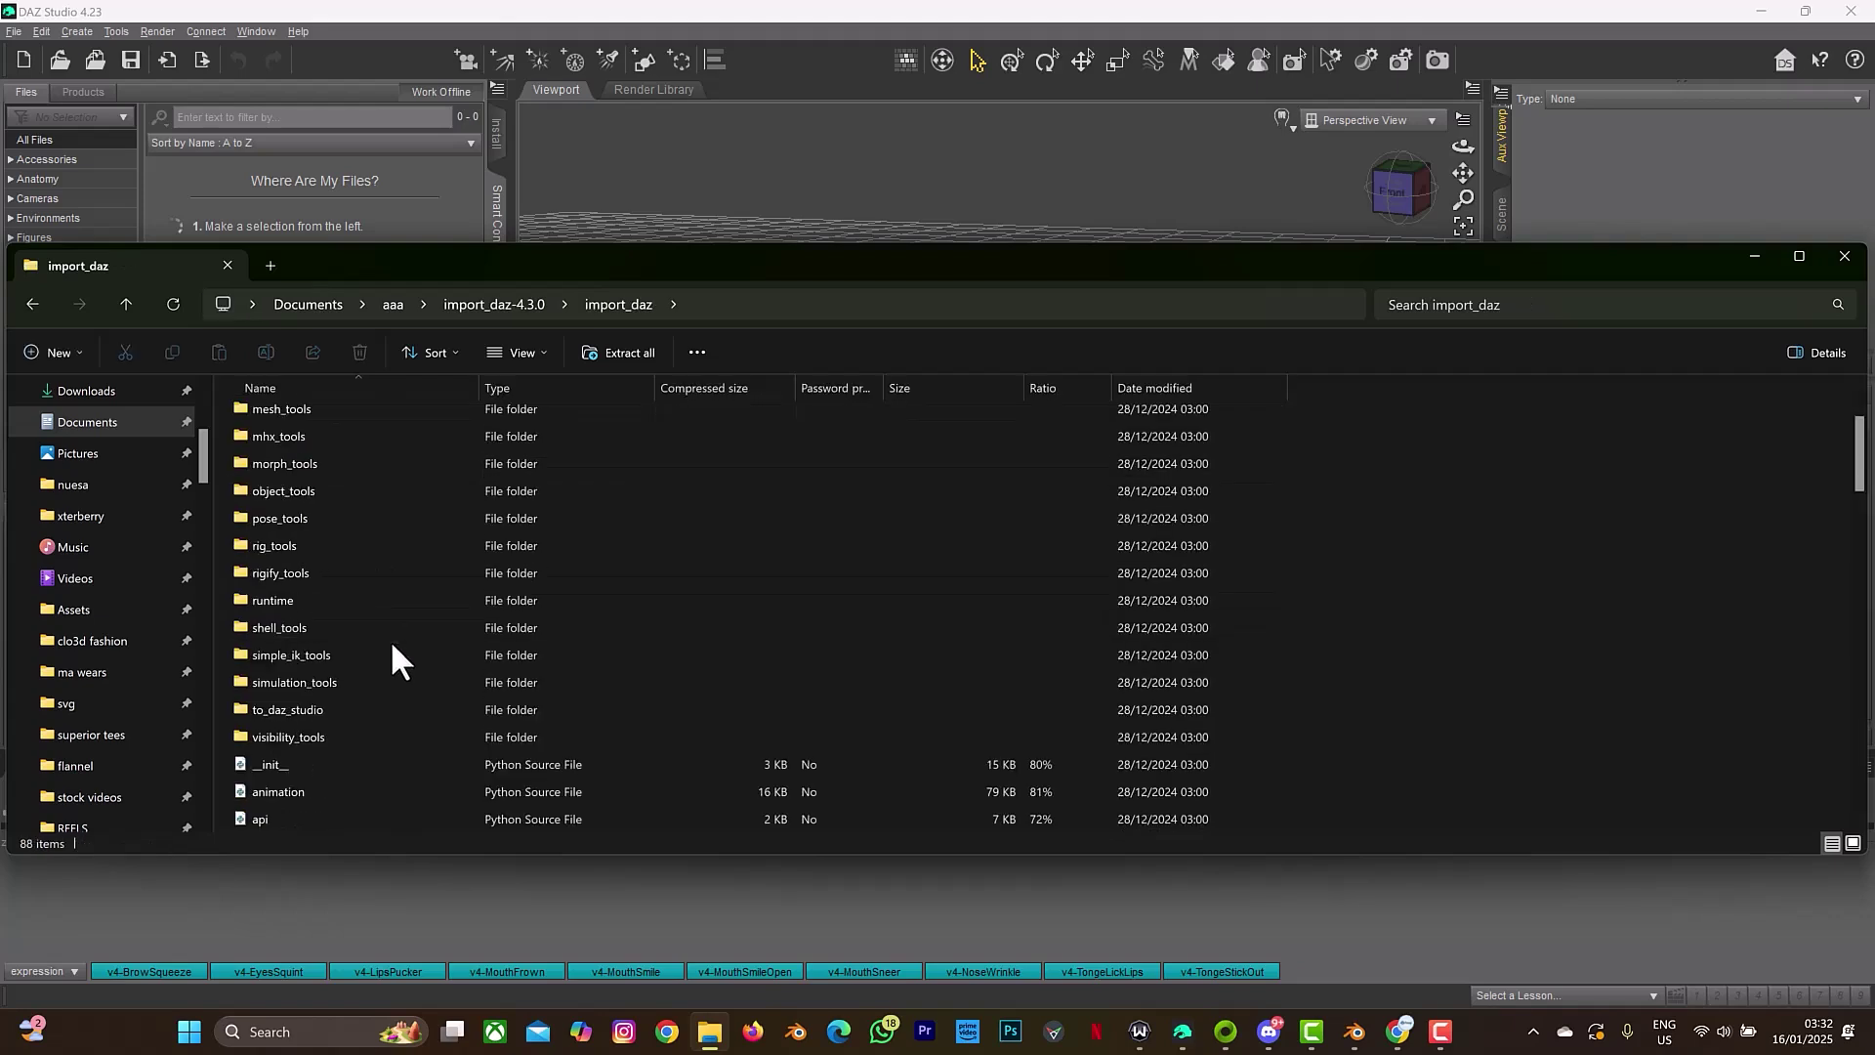
{"action": "double_click", "coordinate": [351, 708]}
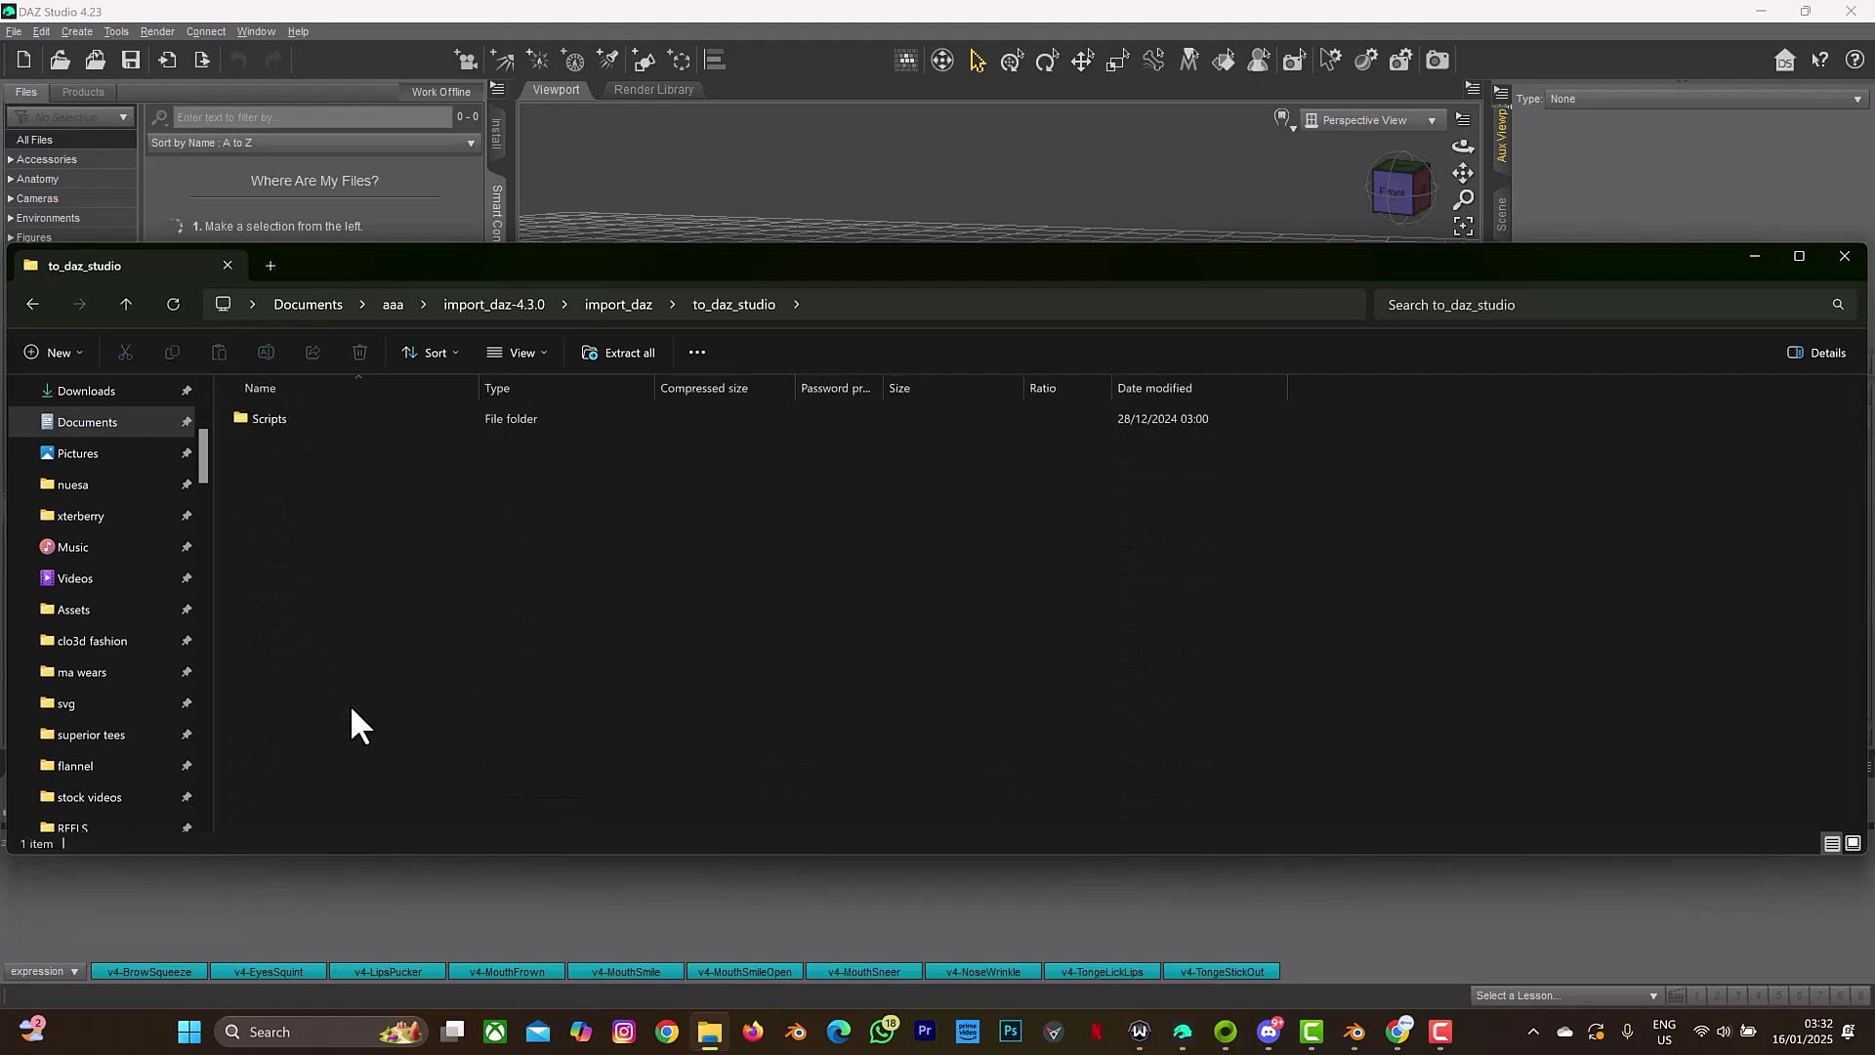
{"action": "double_click", "coordinate": [297, 424]}
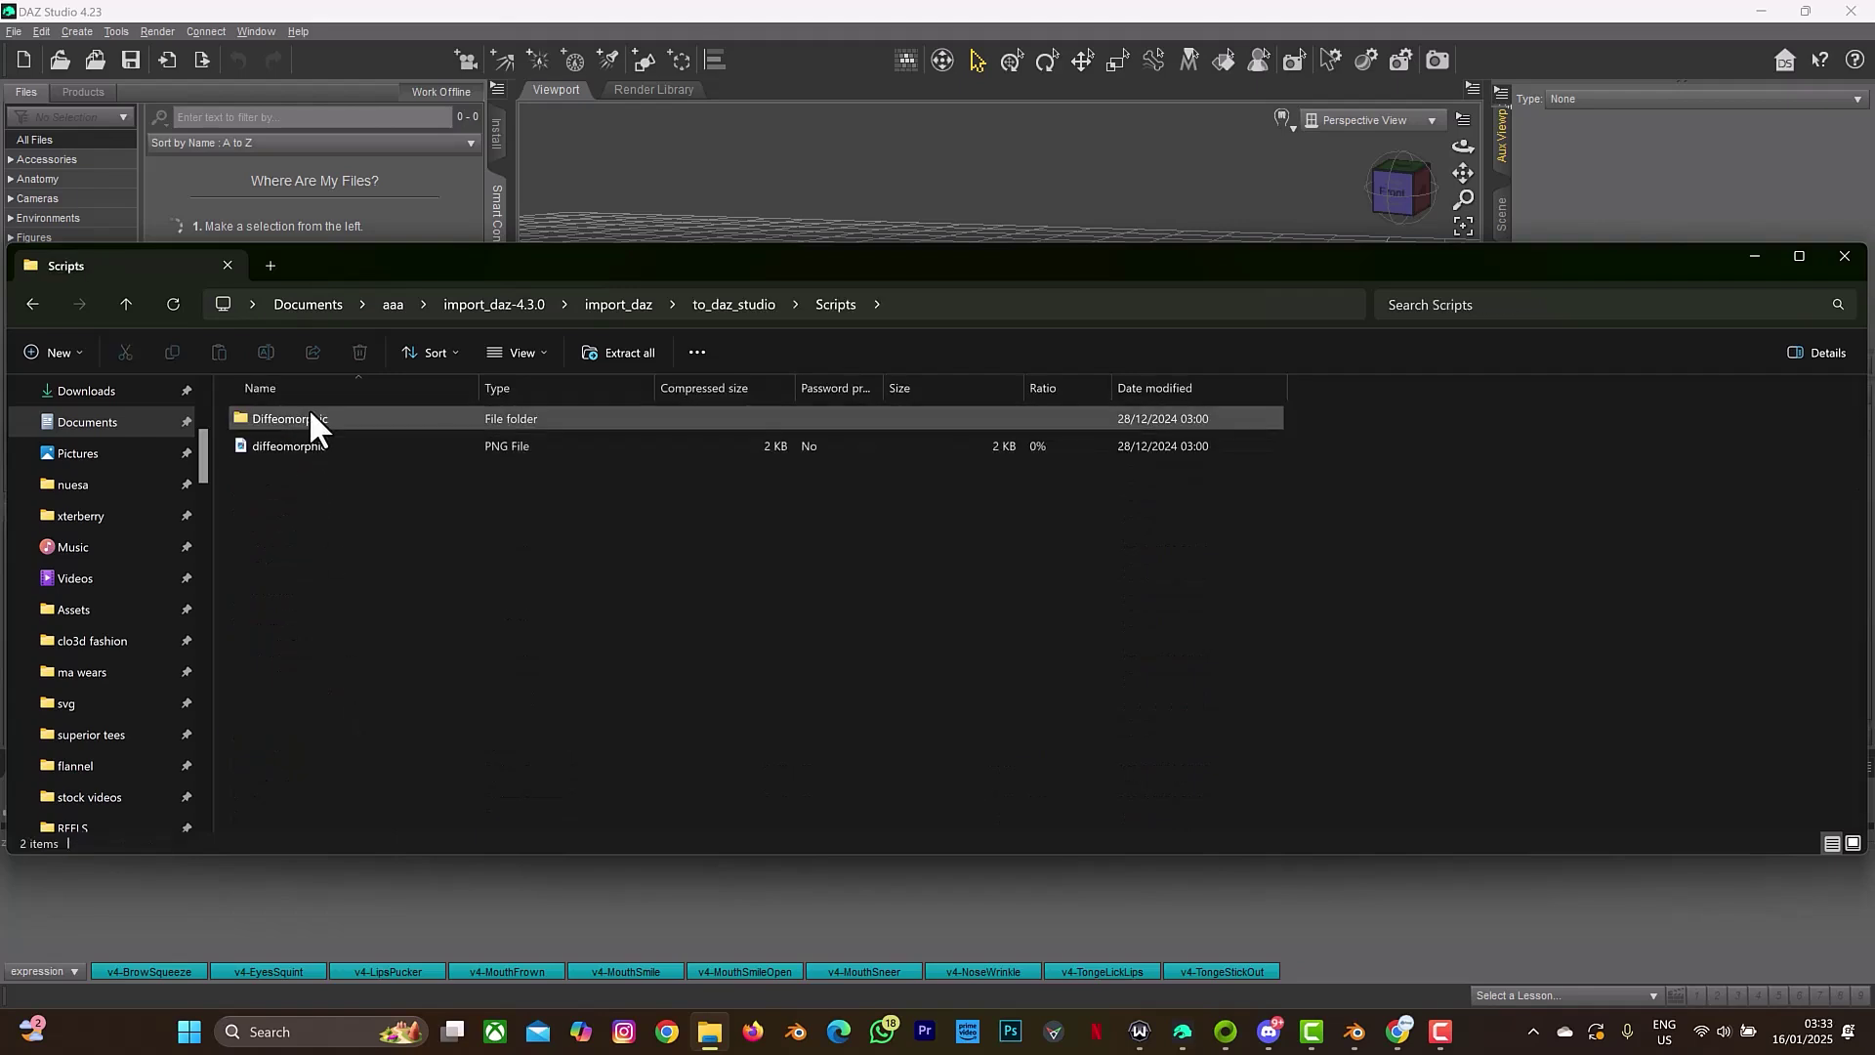
{"action": "left_click", "coordinate": [309, 416]}
{"action": "left_click", "coordinate": [315, 445], "text": "ctrl"}
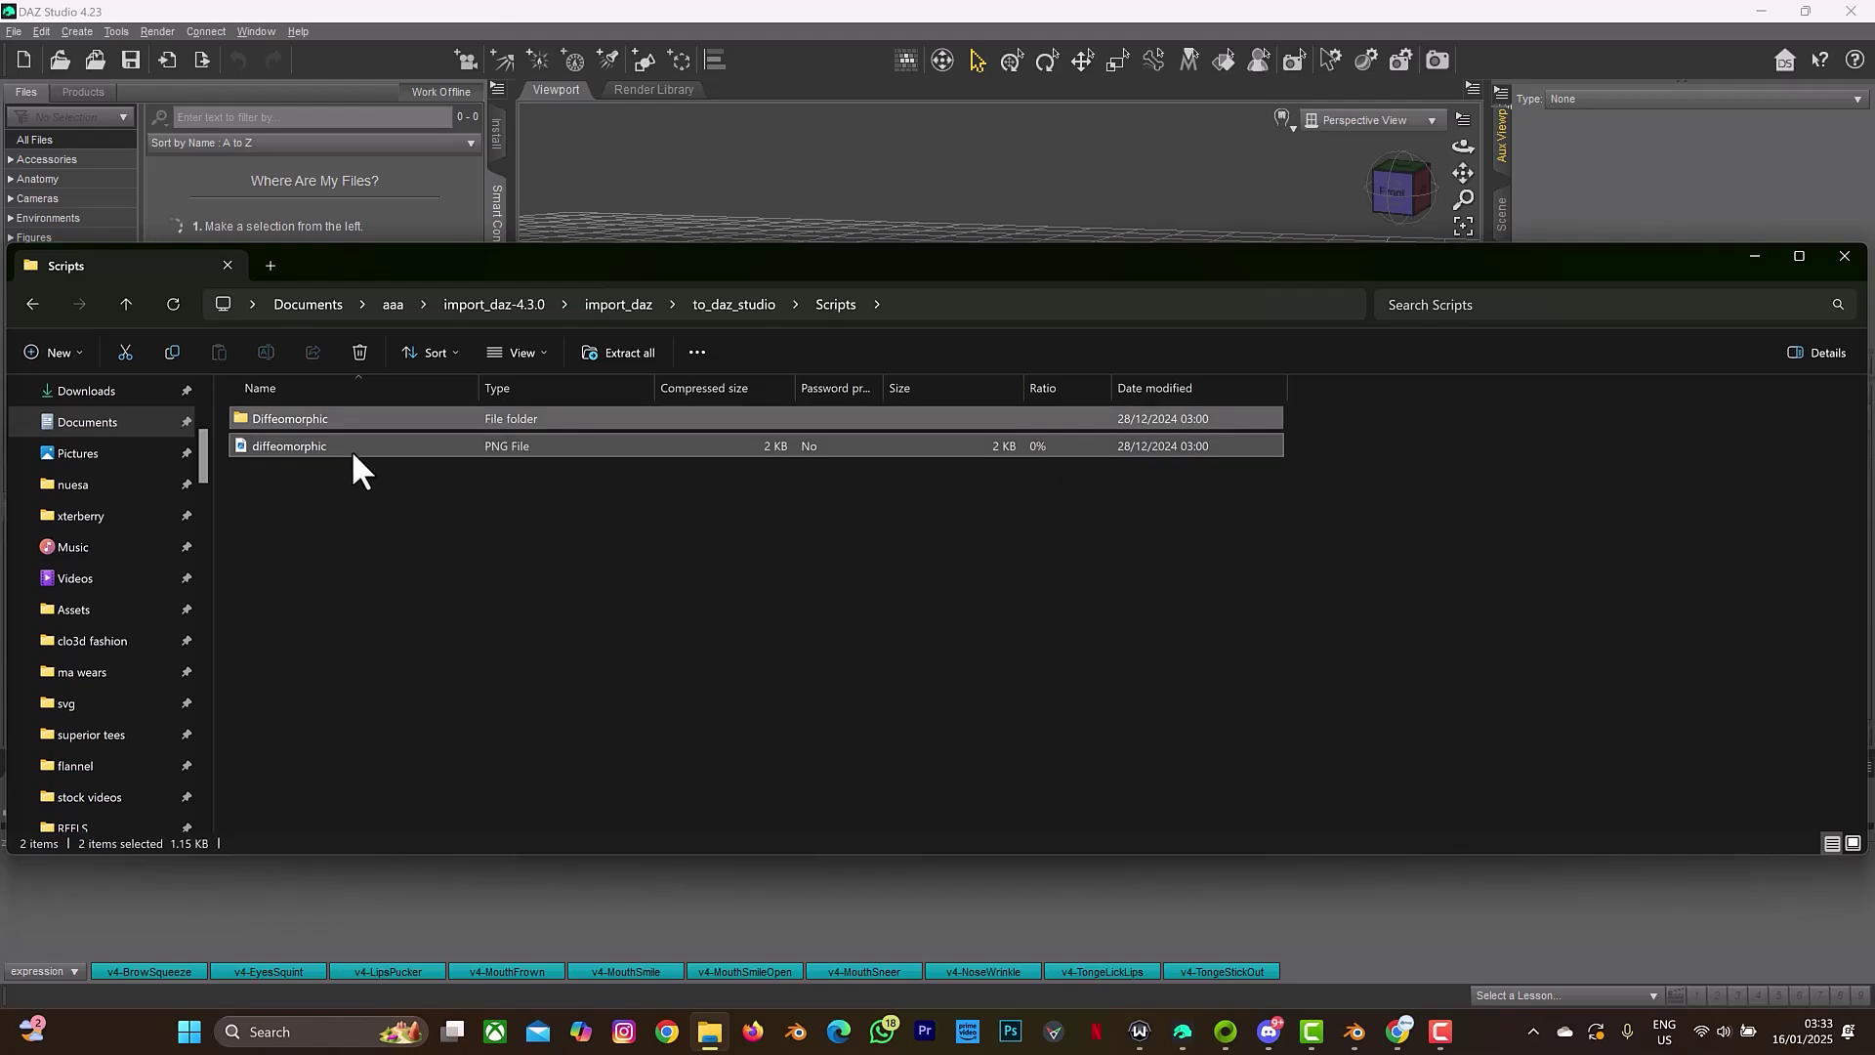
Switch to DAZ Studio and show the Diffeomorphic scripts in the Scripts folder of My DAZ 3D Library
{"action": "left_click", "coordinate": [1190, 1033]}
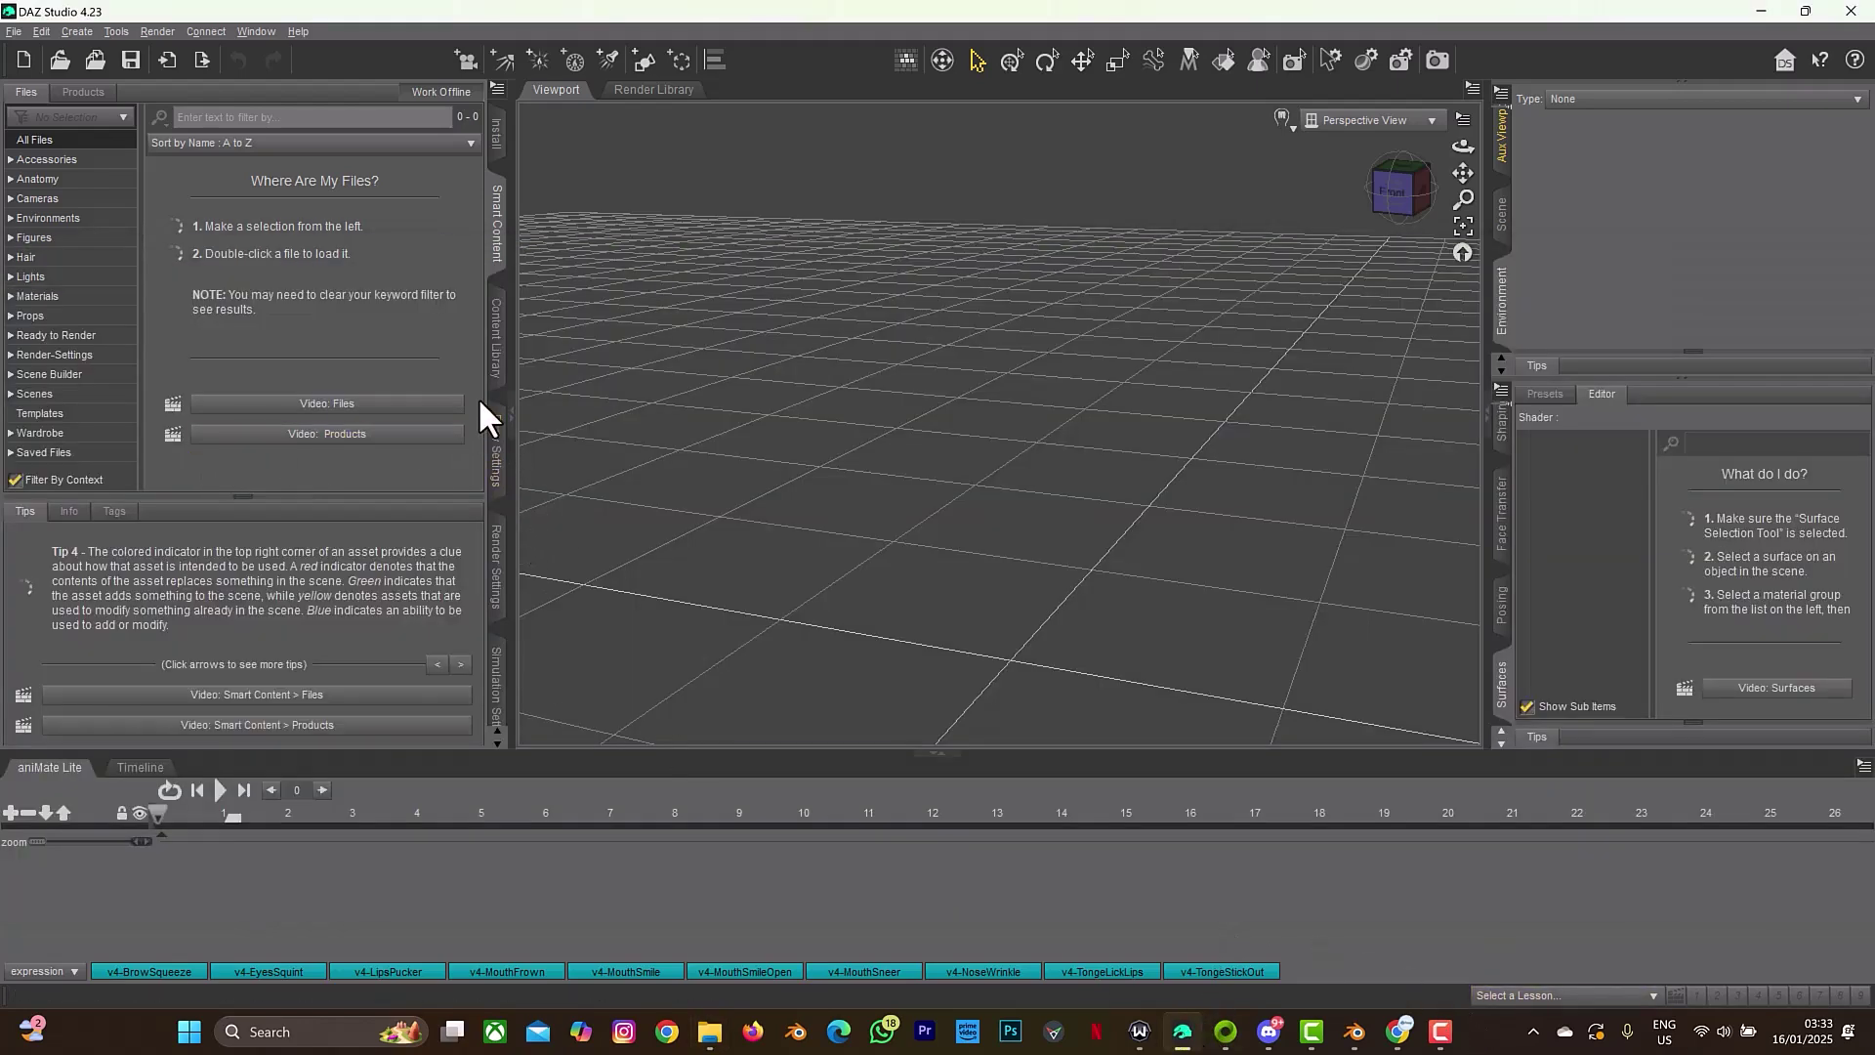
{"action": "left_click", "coordinate": [494, 351]}
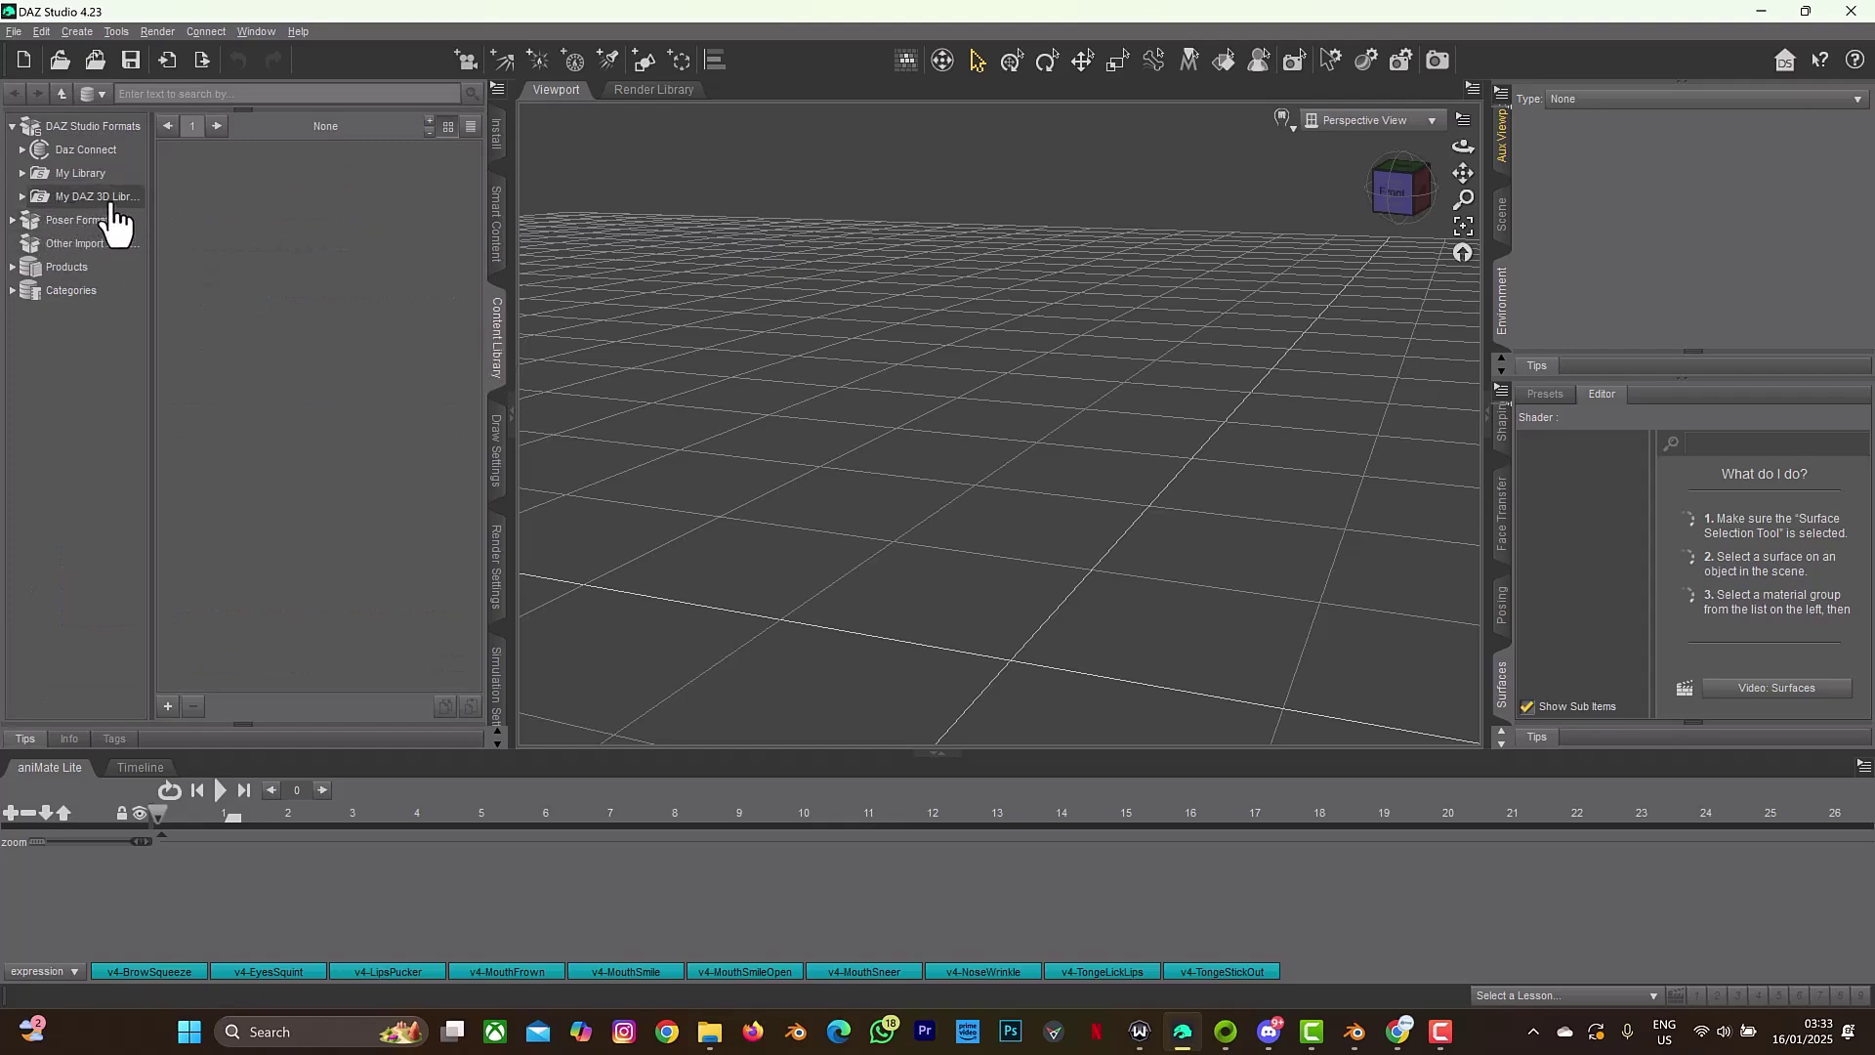
{"action": "left_click", "coordinate": [21, 197]}
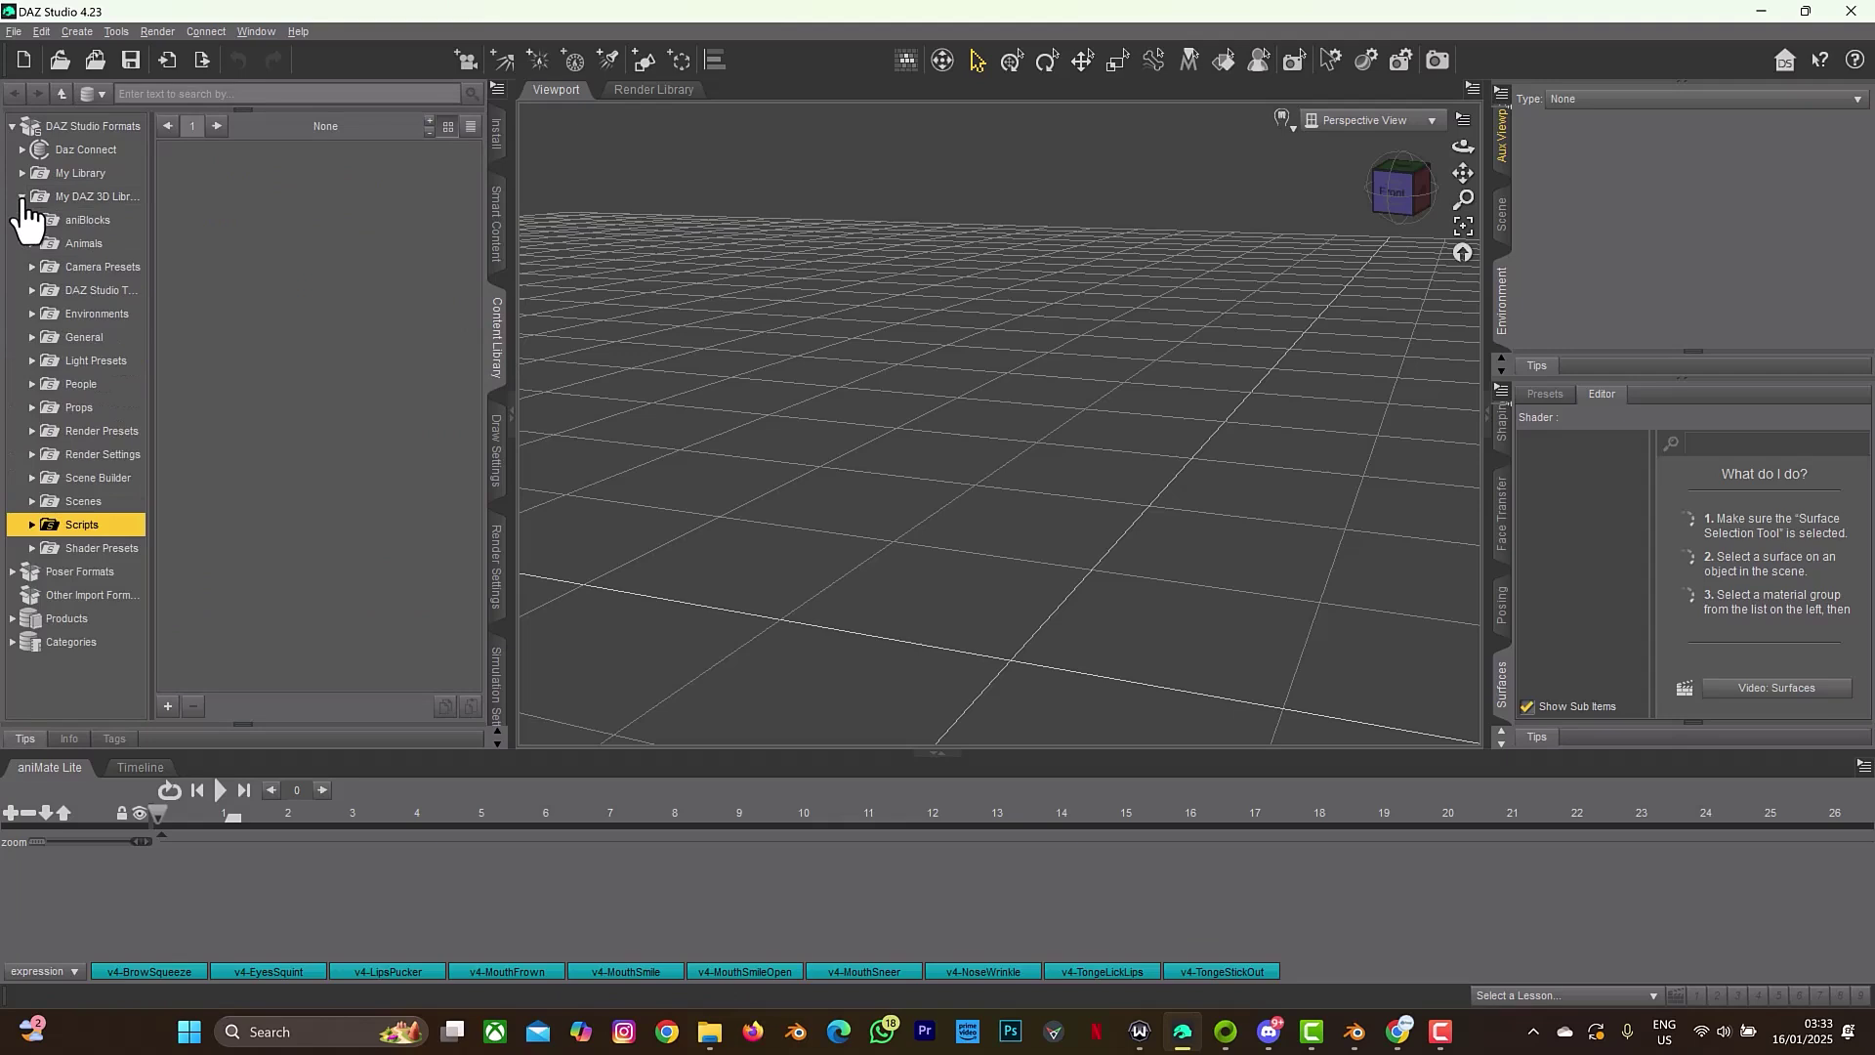
{"action": "left_click", "coordinate": [32, 526]}
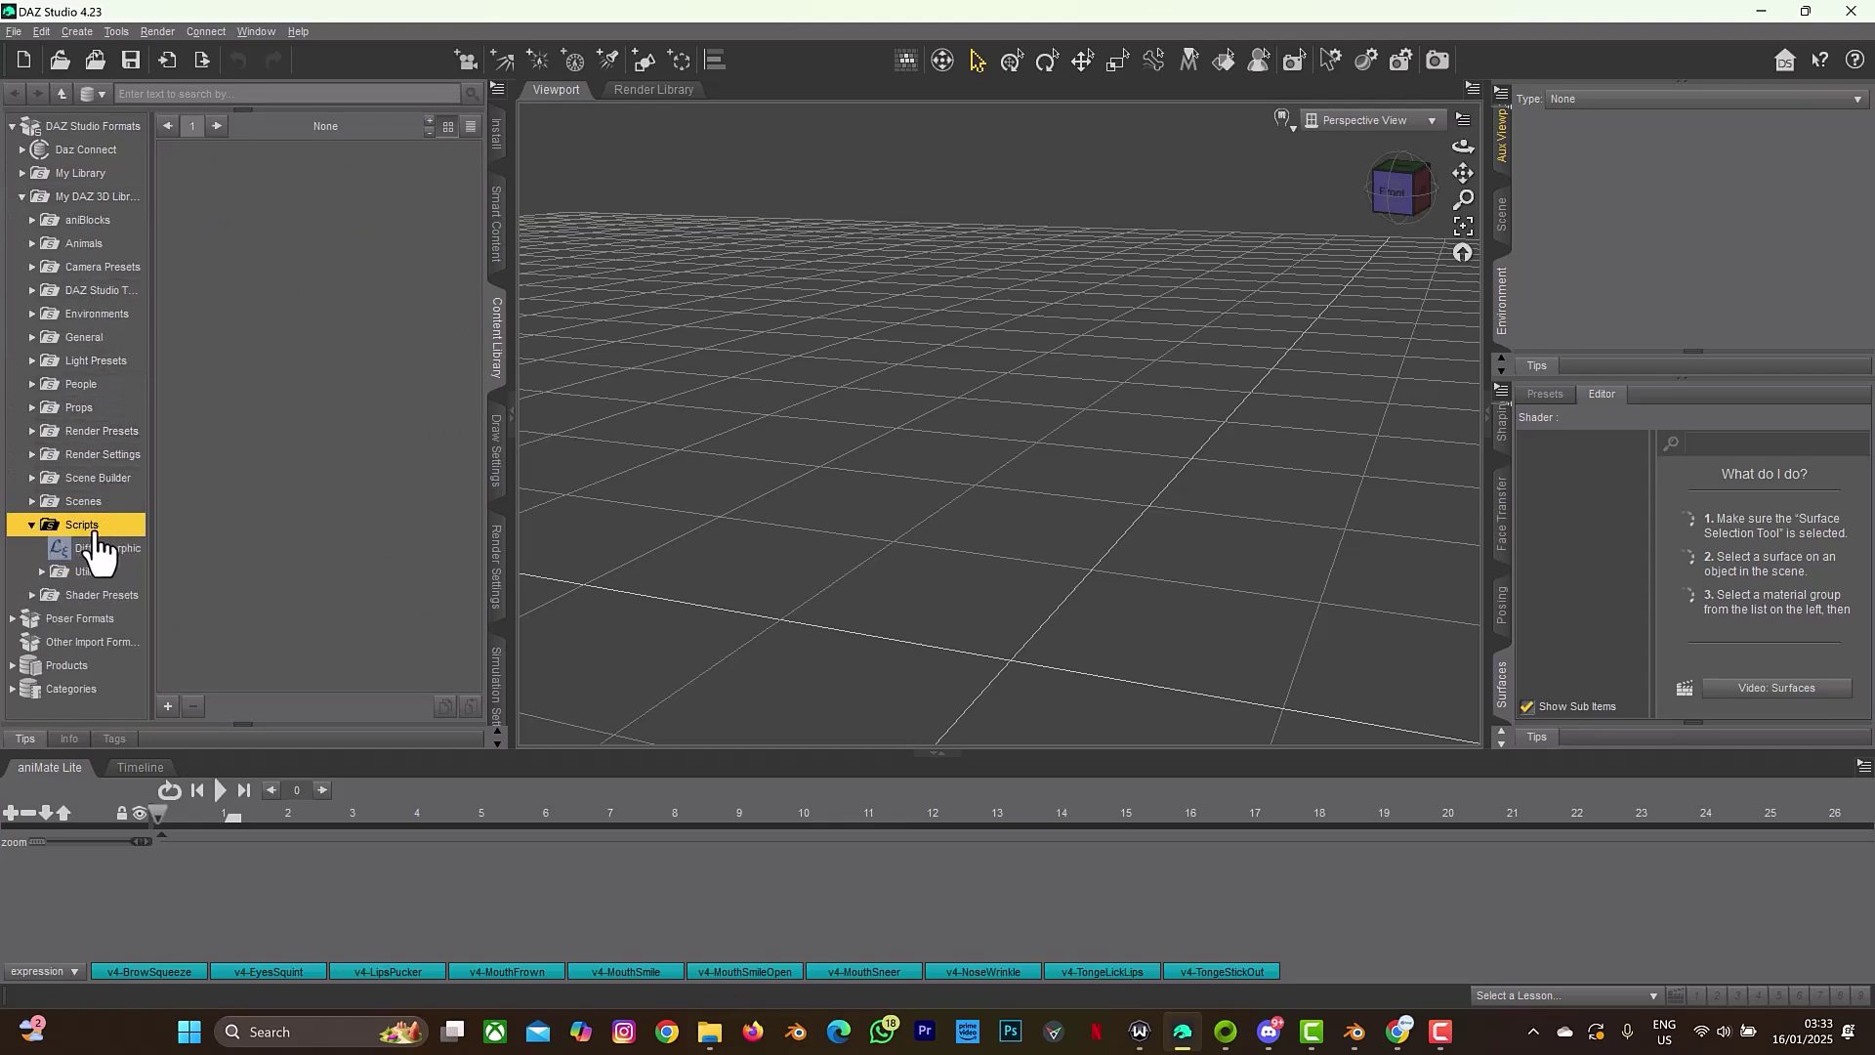
{"action": "left_click", "coordinate": [97, 550]}
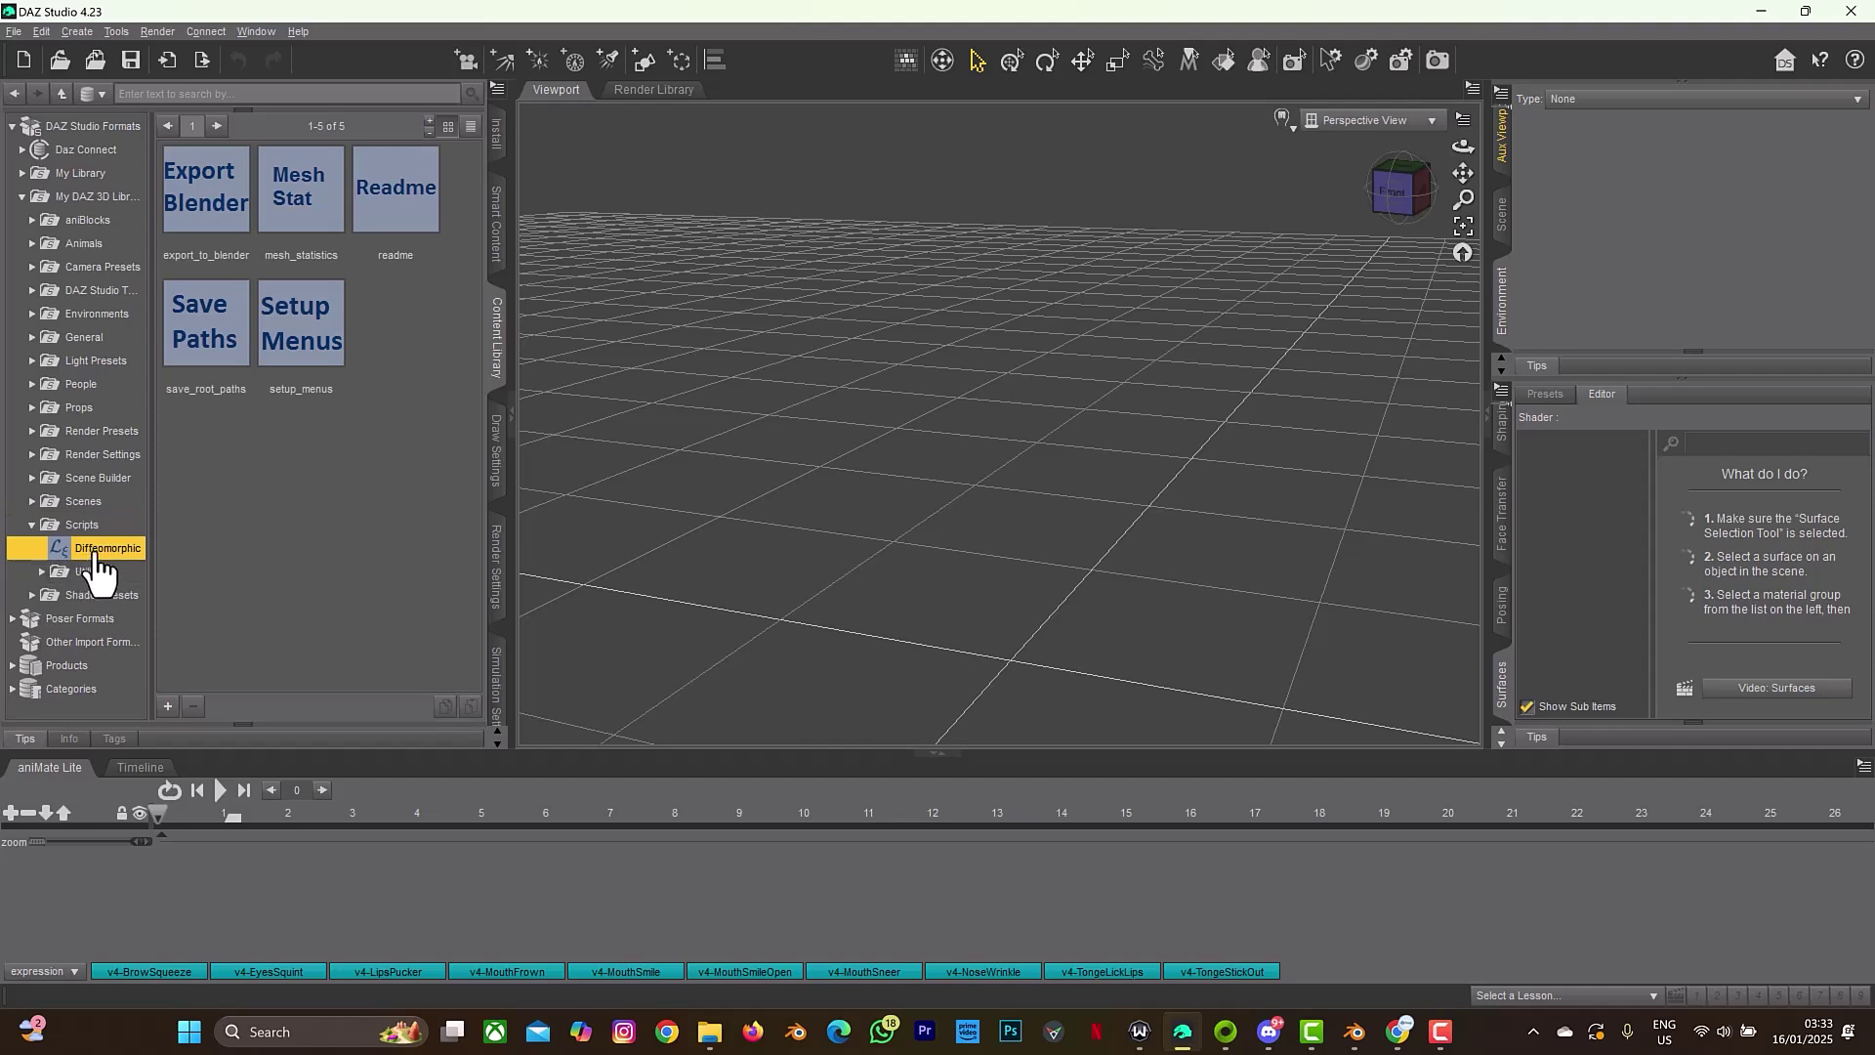
View the library's Scripts folder at its location on disk, close that window, and return to the Diffeomorphic scripts
{"action": "left_click", "coordinate": [103, 524]}
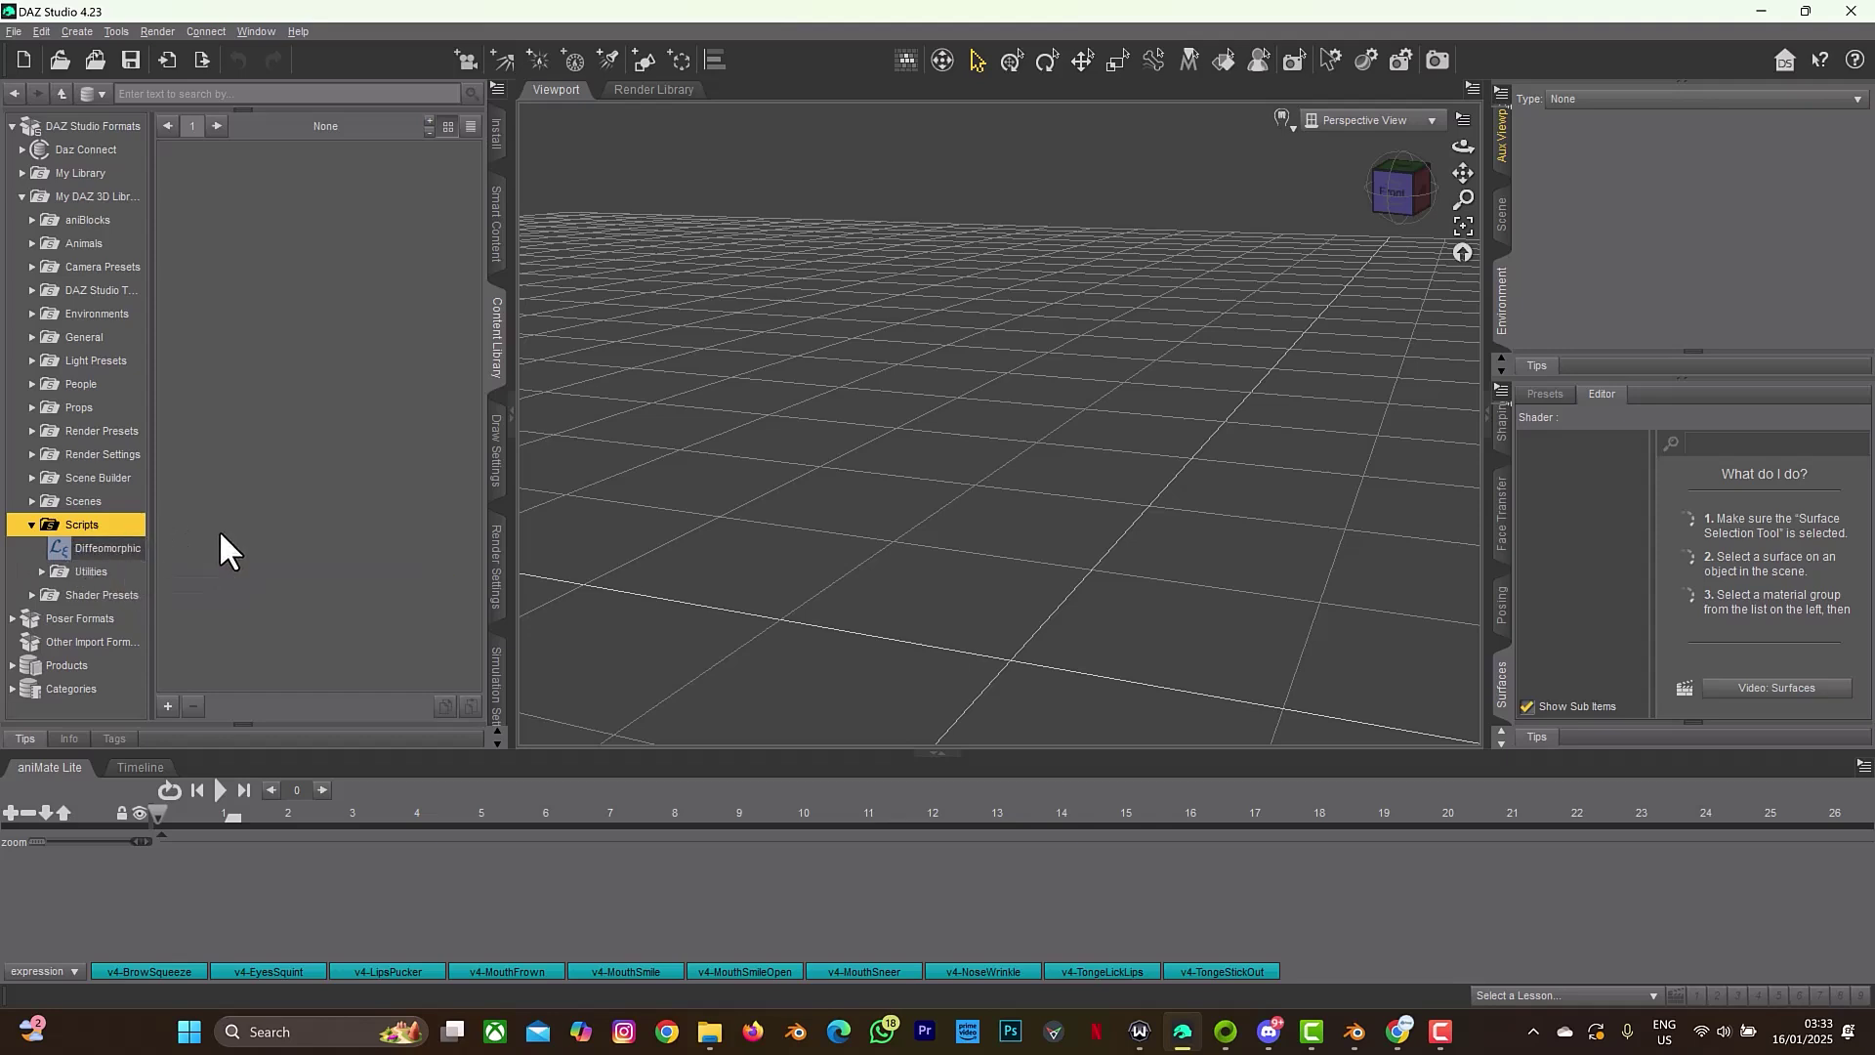
{"action": "right_click", "coordinate": [82, 526]}
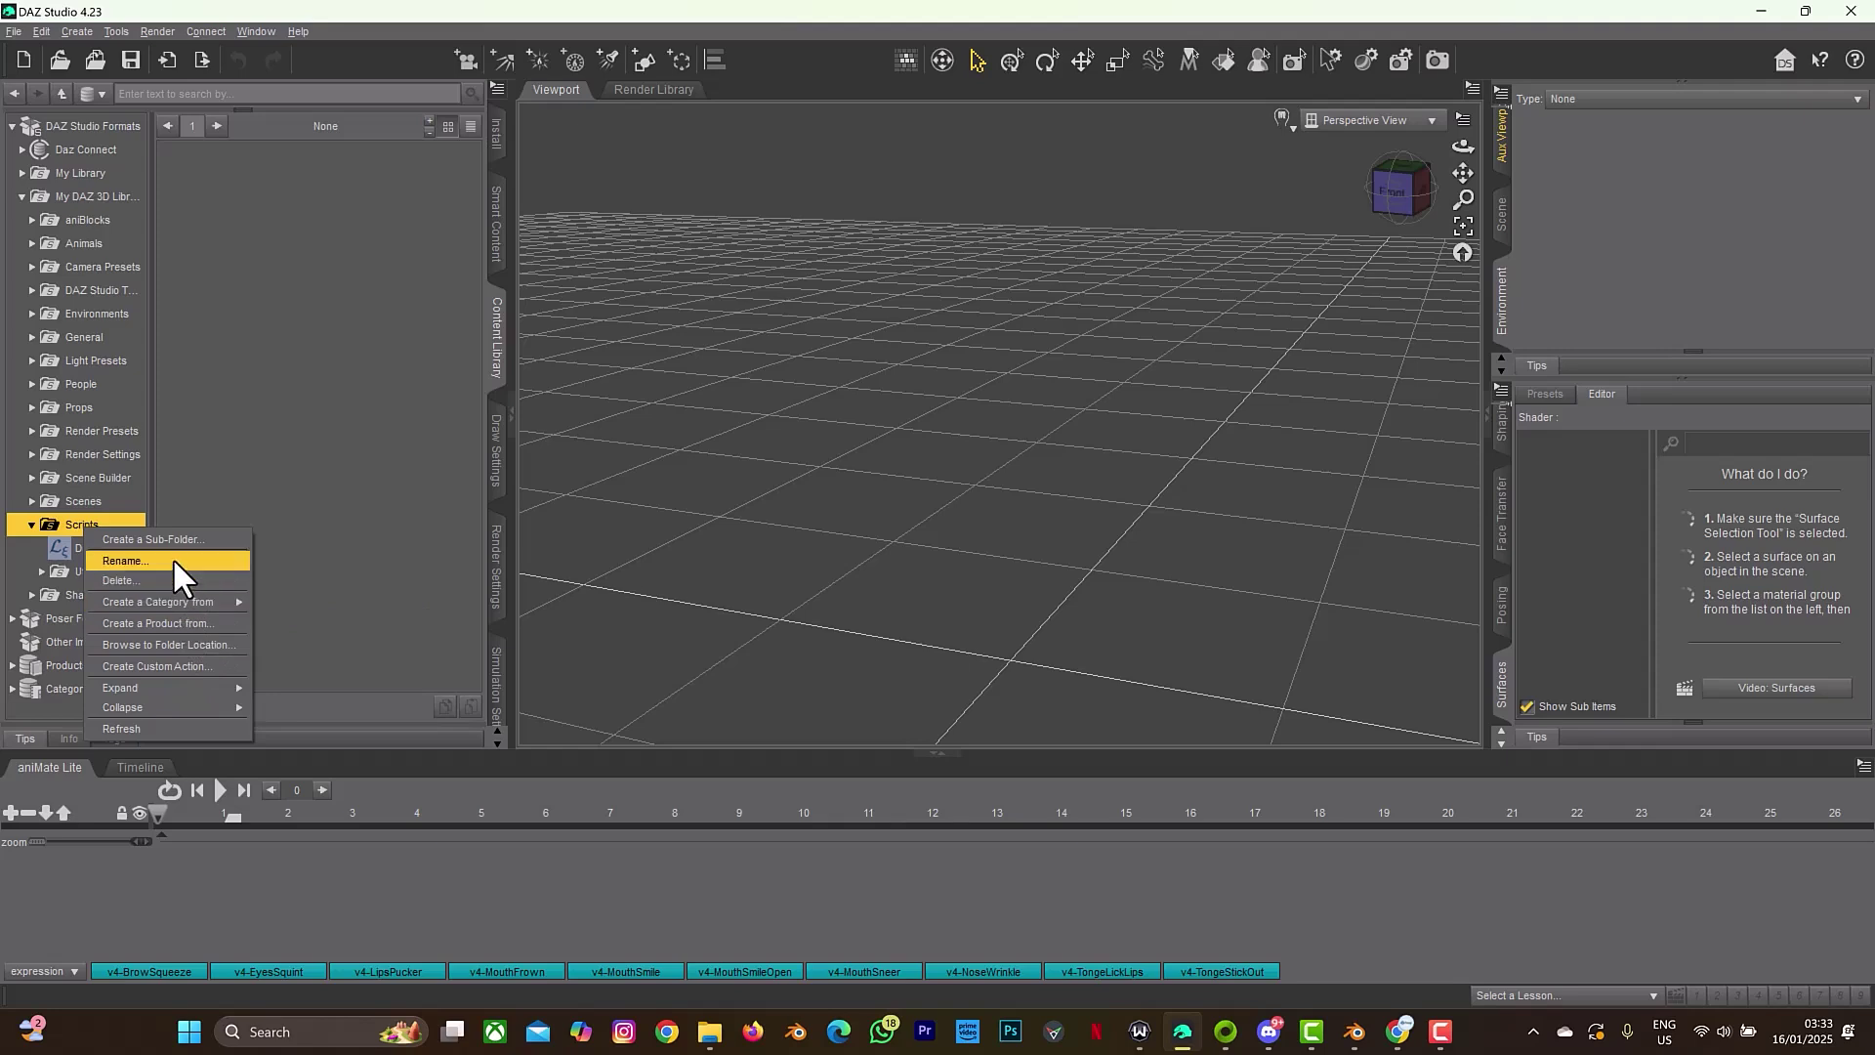
{"action": "left_click", "coordinate": [201, 645]}
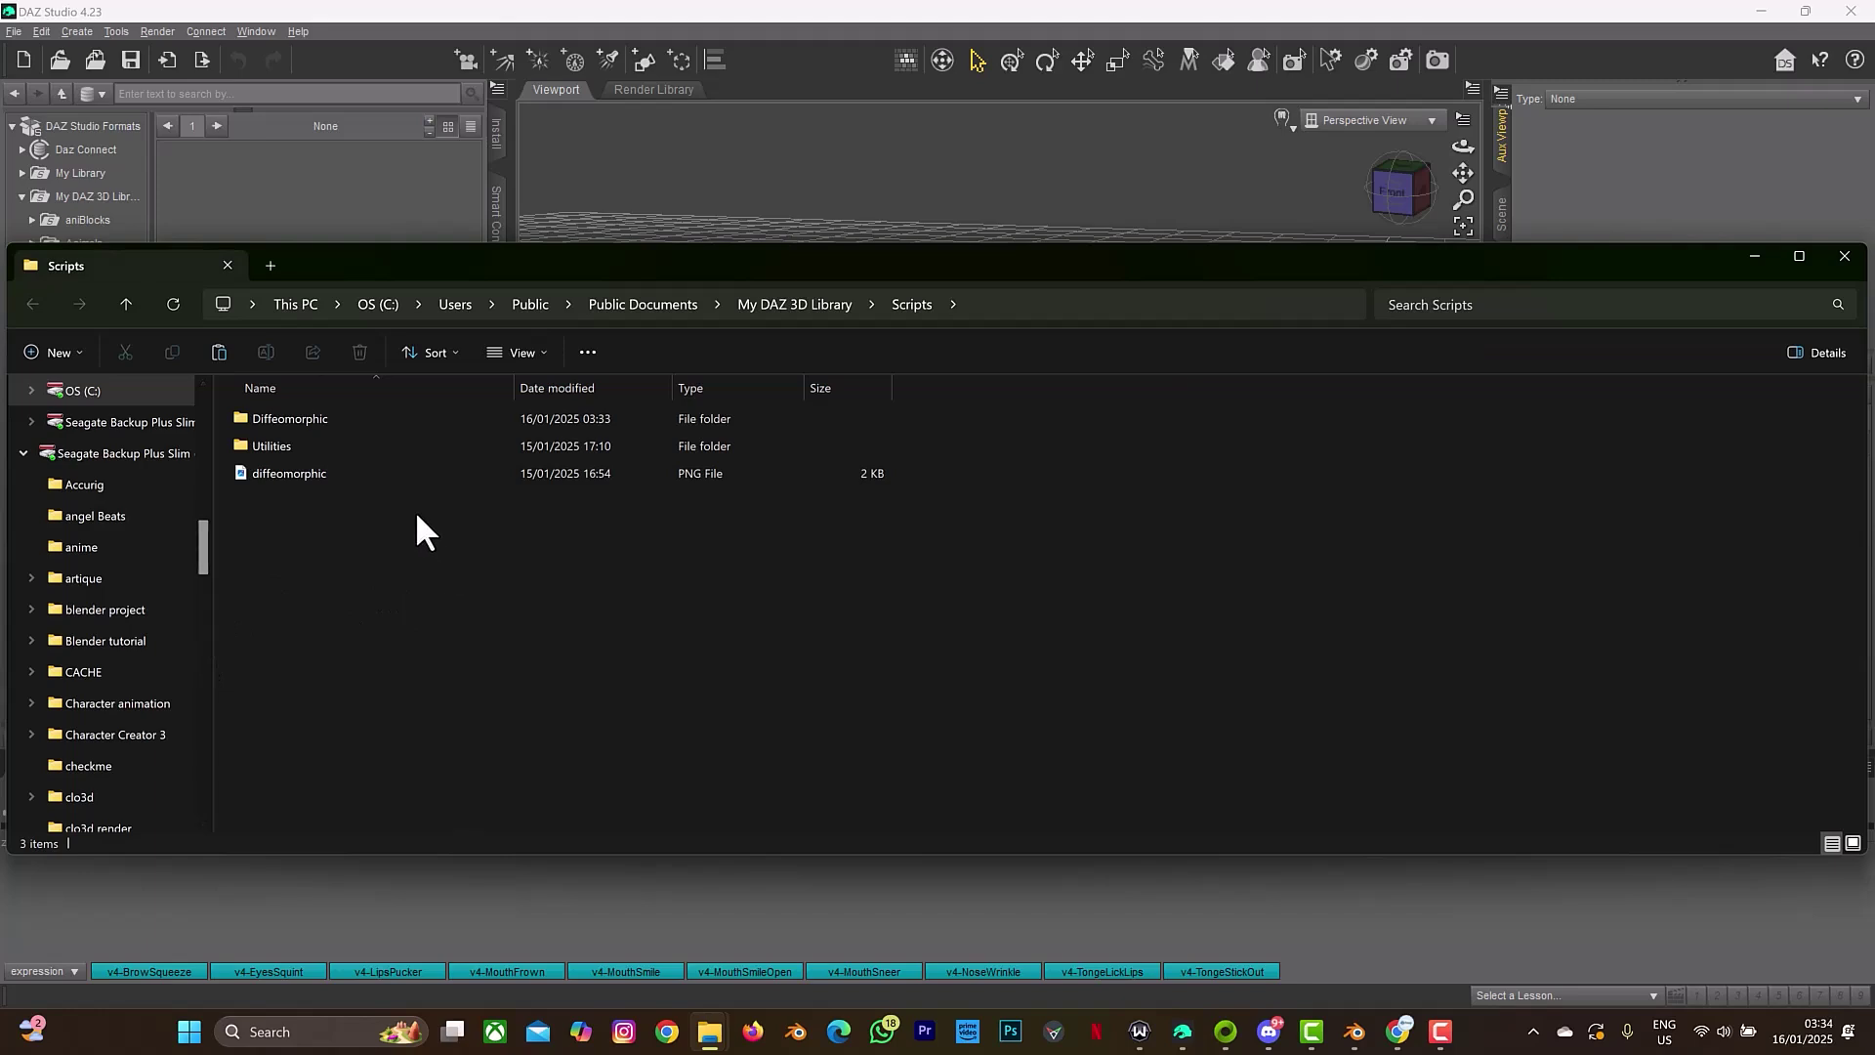
{"action": "left_click", "coordinate": [1845, 257]}
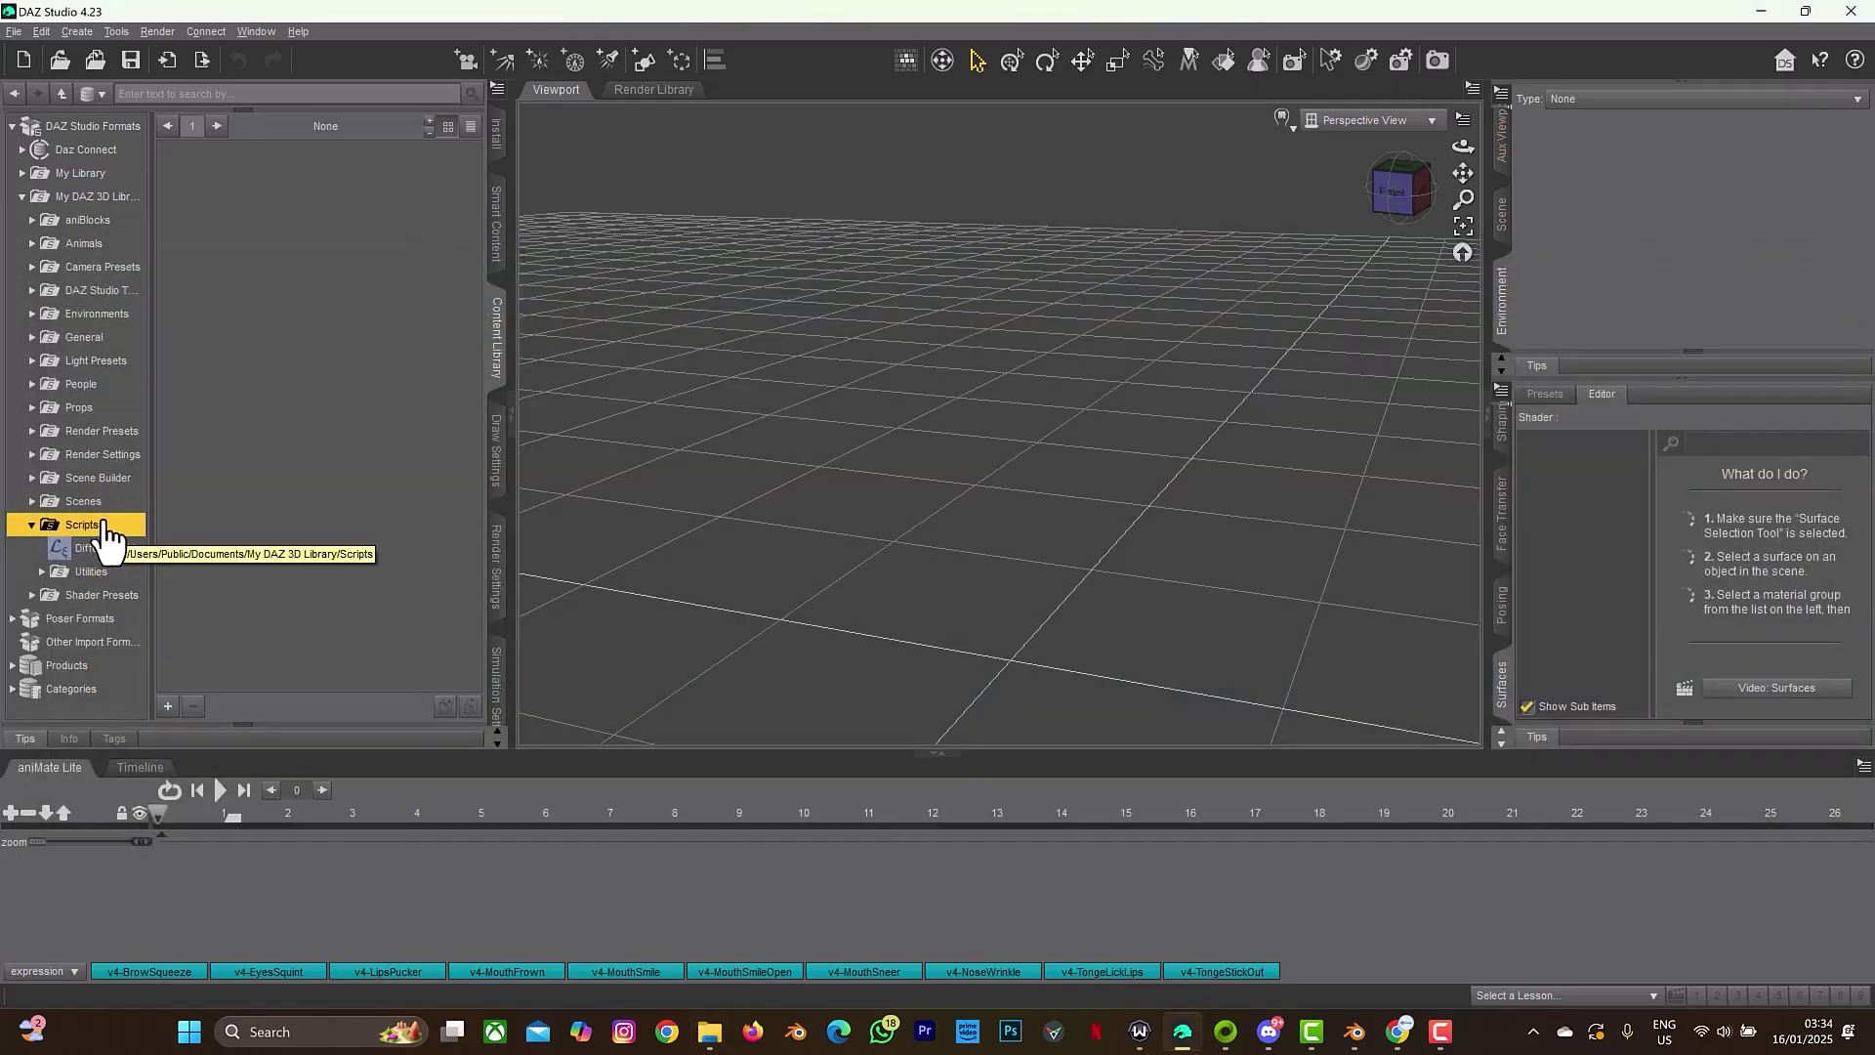
{"action": "right_click", "coordinate": [96, 525]}
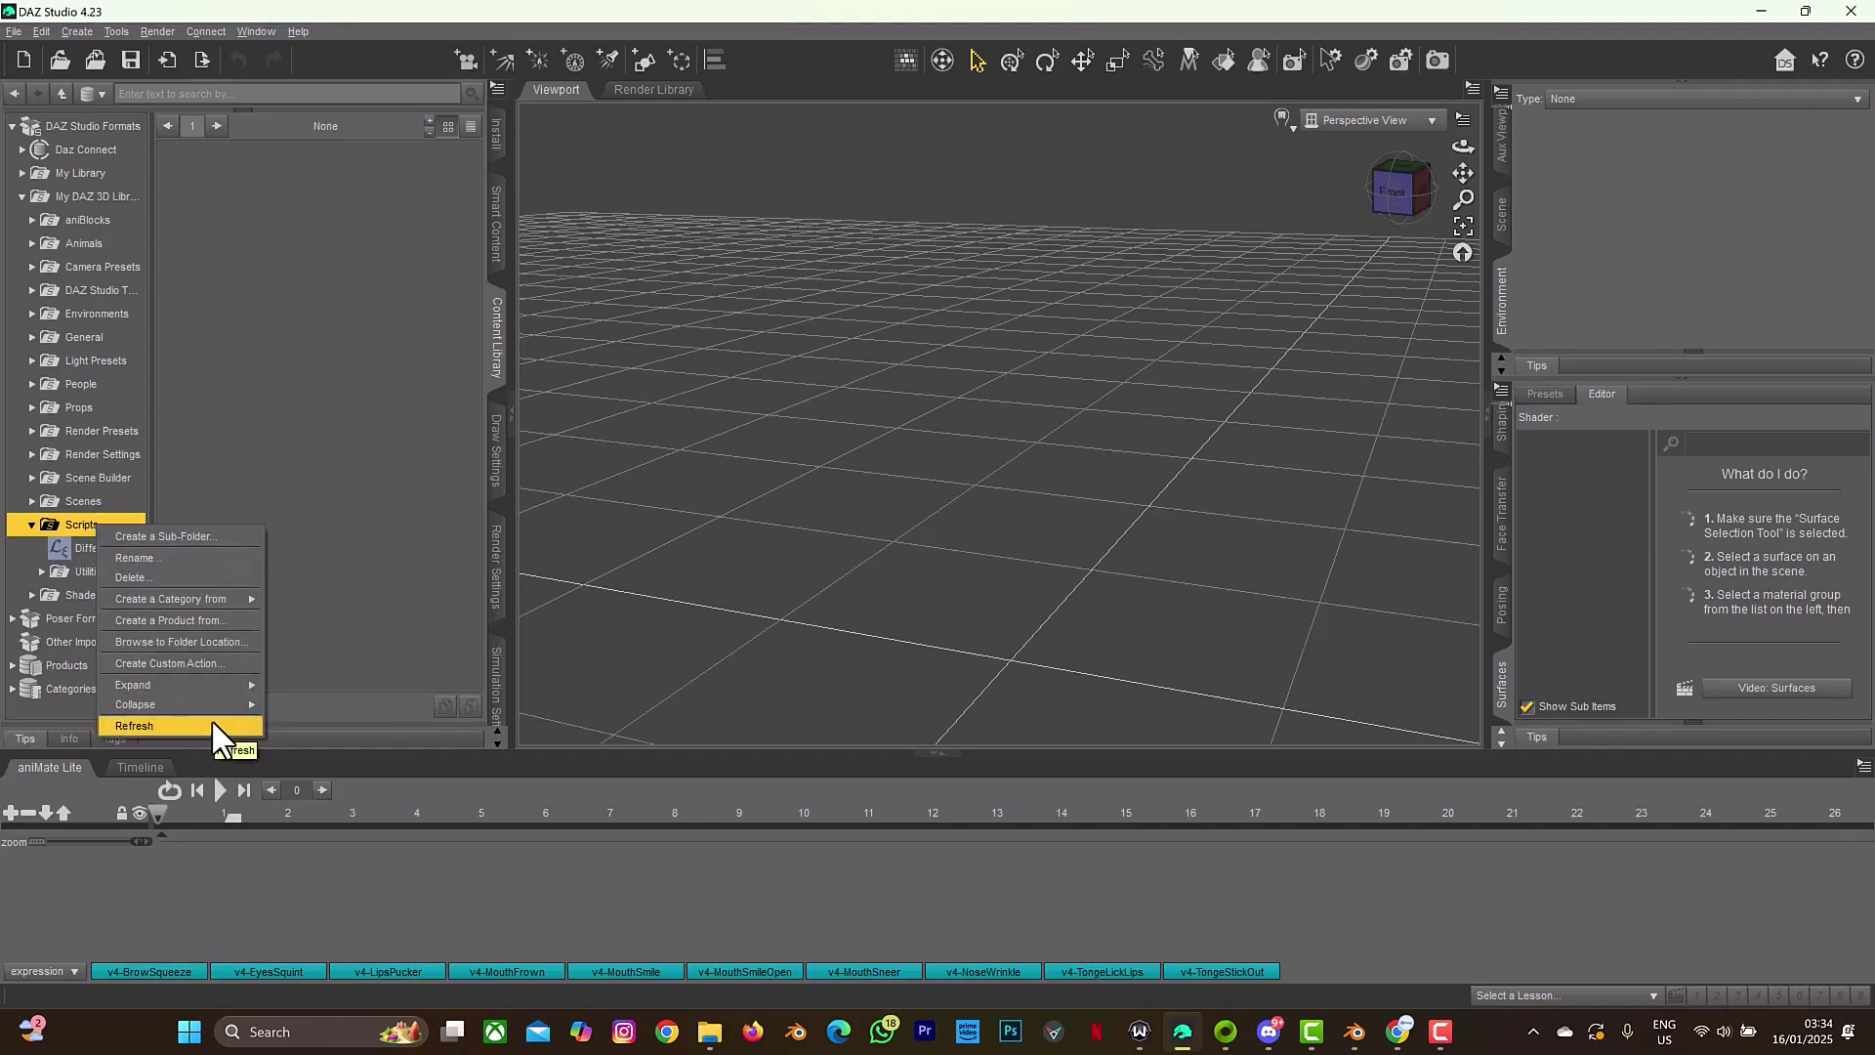
{"action": "left_click", "coordinate": [69, 548]}
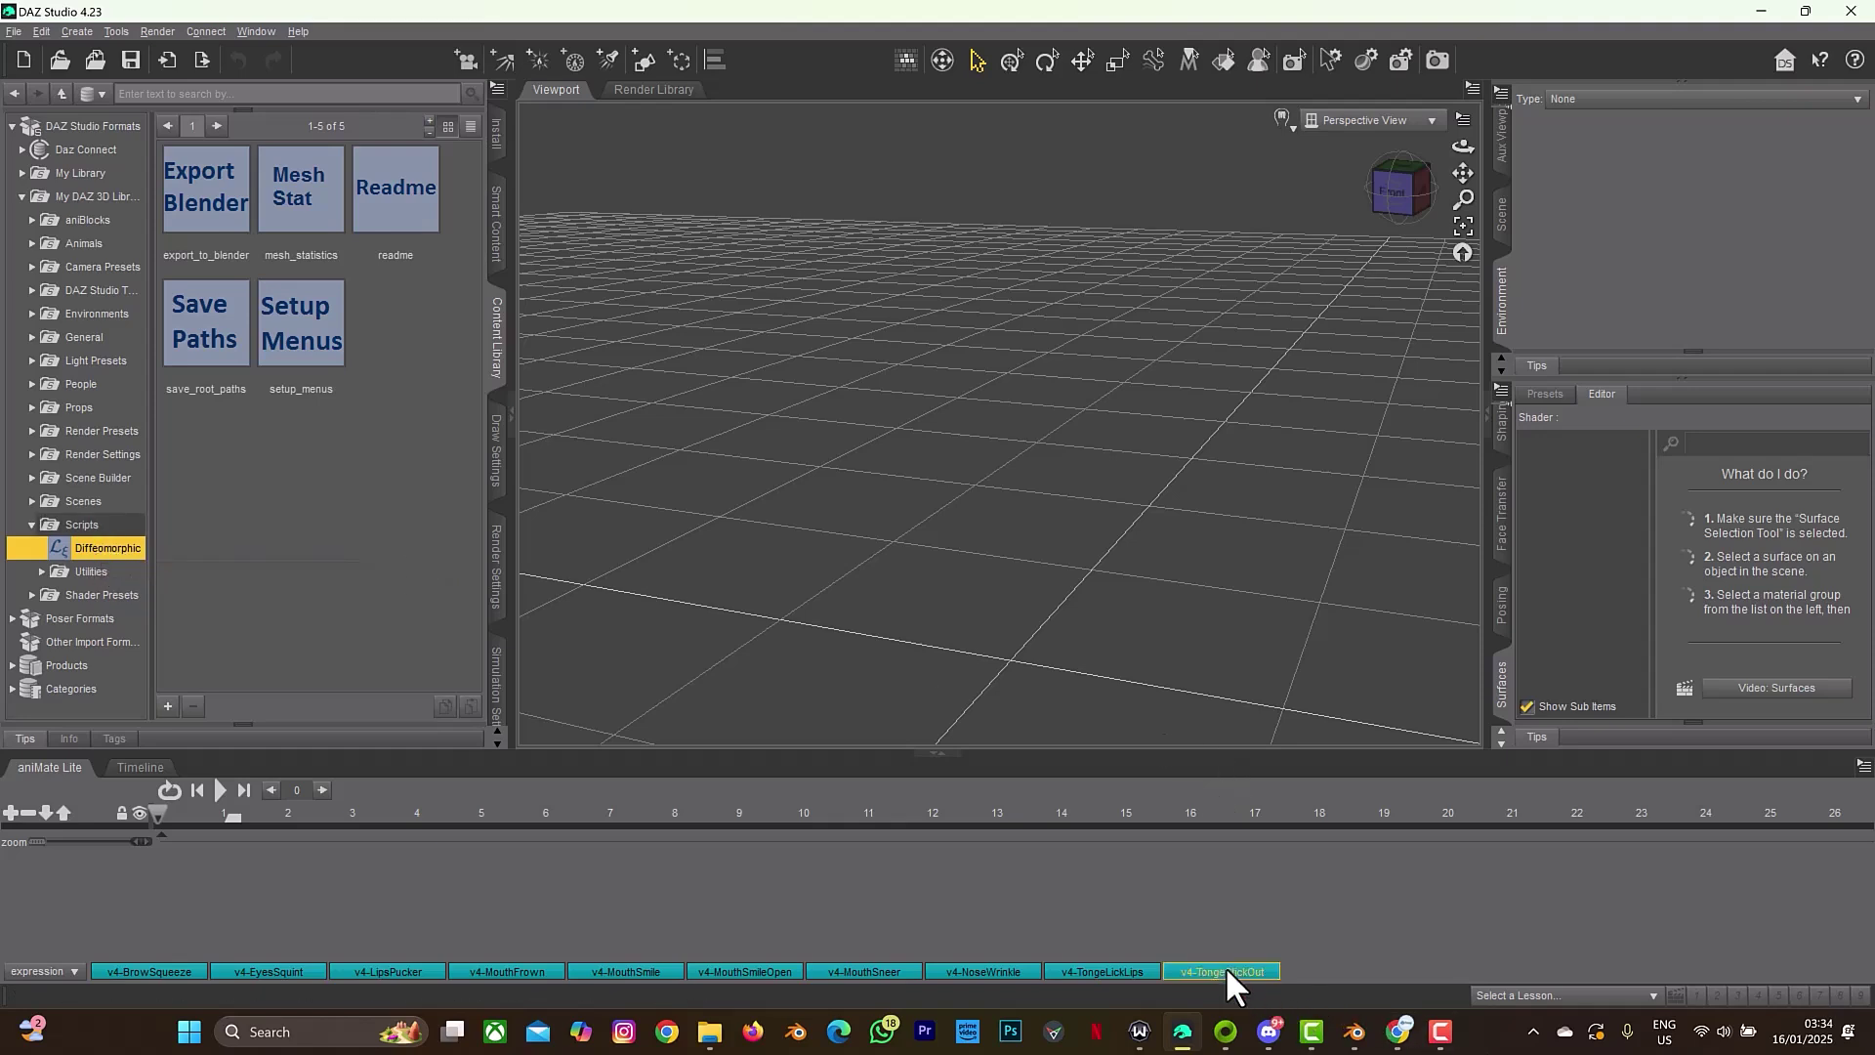
Switch to Blender and install the add-on from import_daz-4.3.0.zip in the Documents folder aaa
{"action": "left_click", "coordinate": [1349, 1035]}
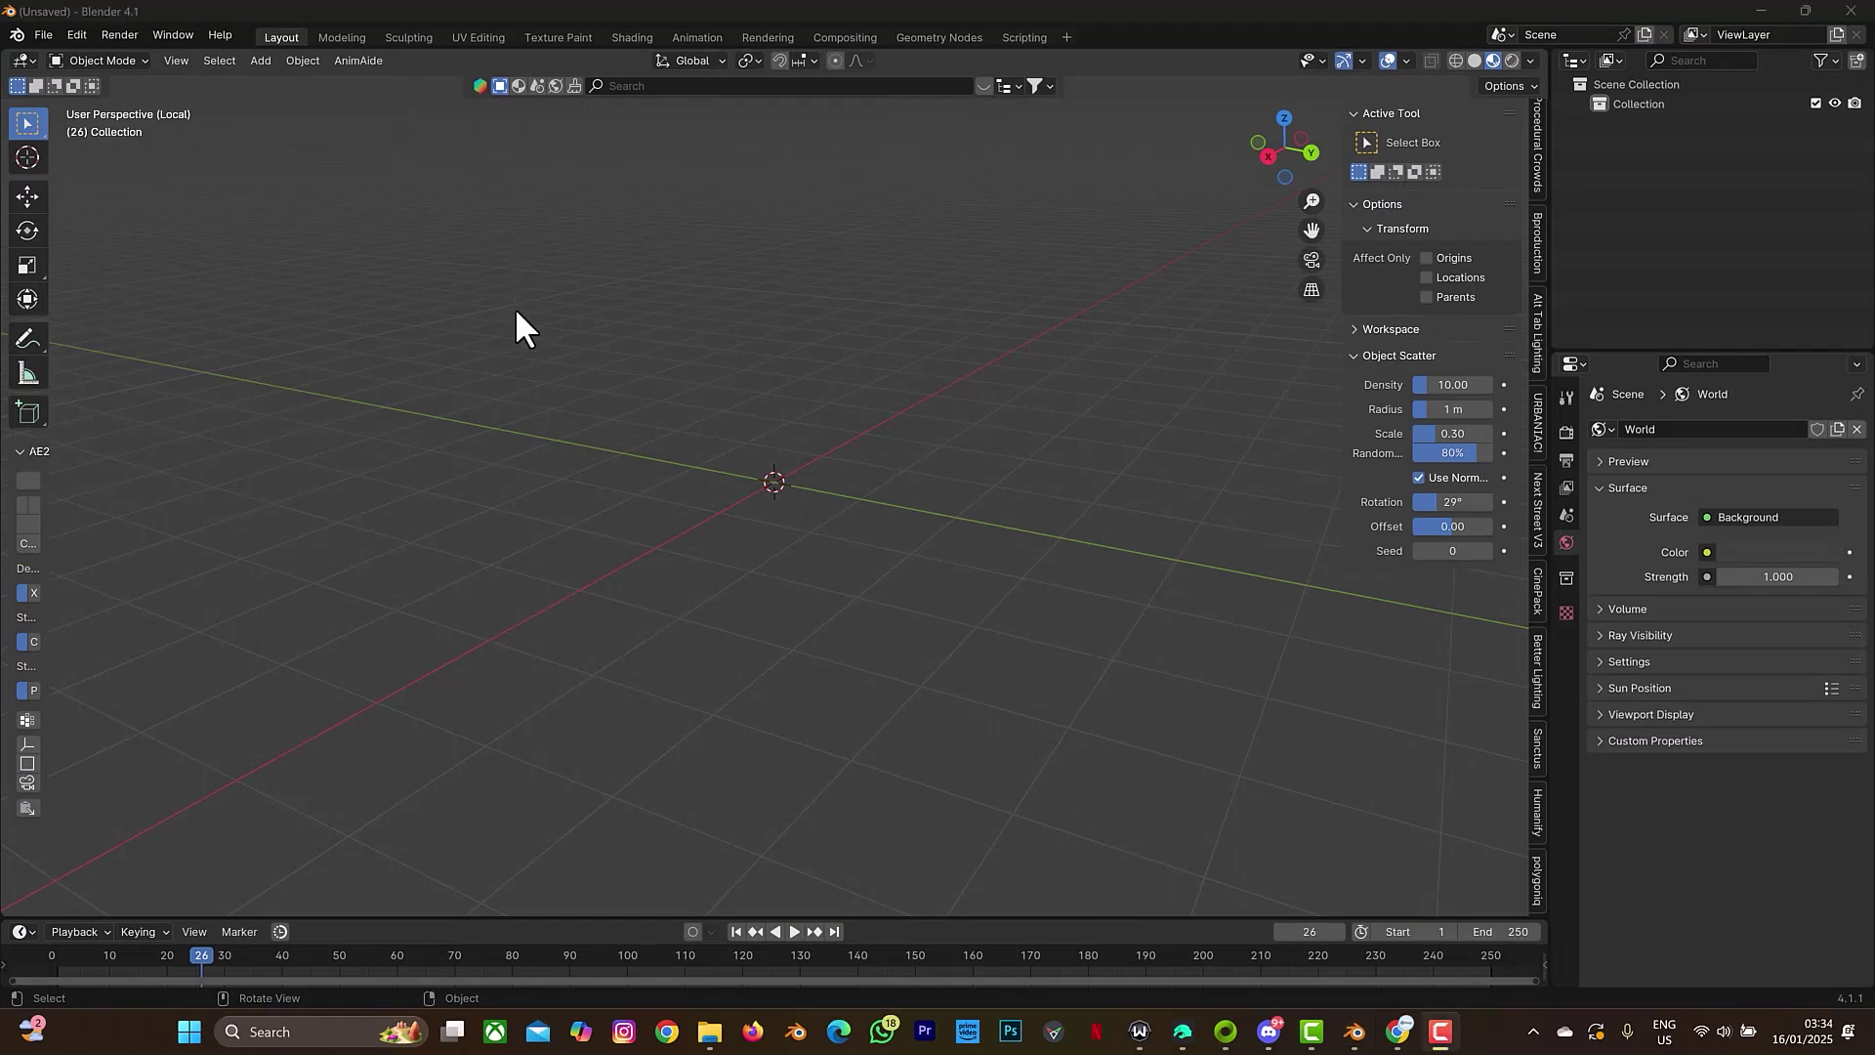
{"action": "left_click", "coordinate": [39, 37]}
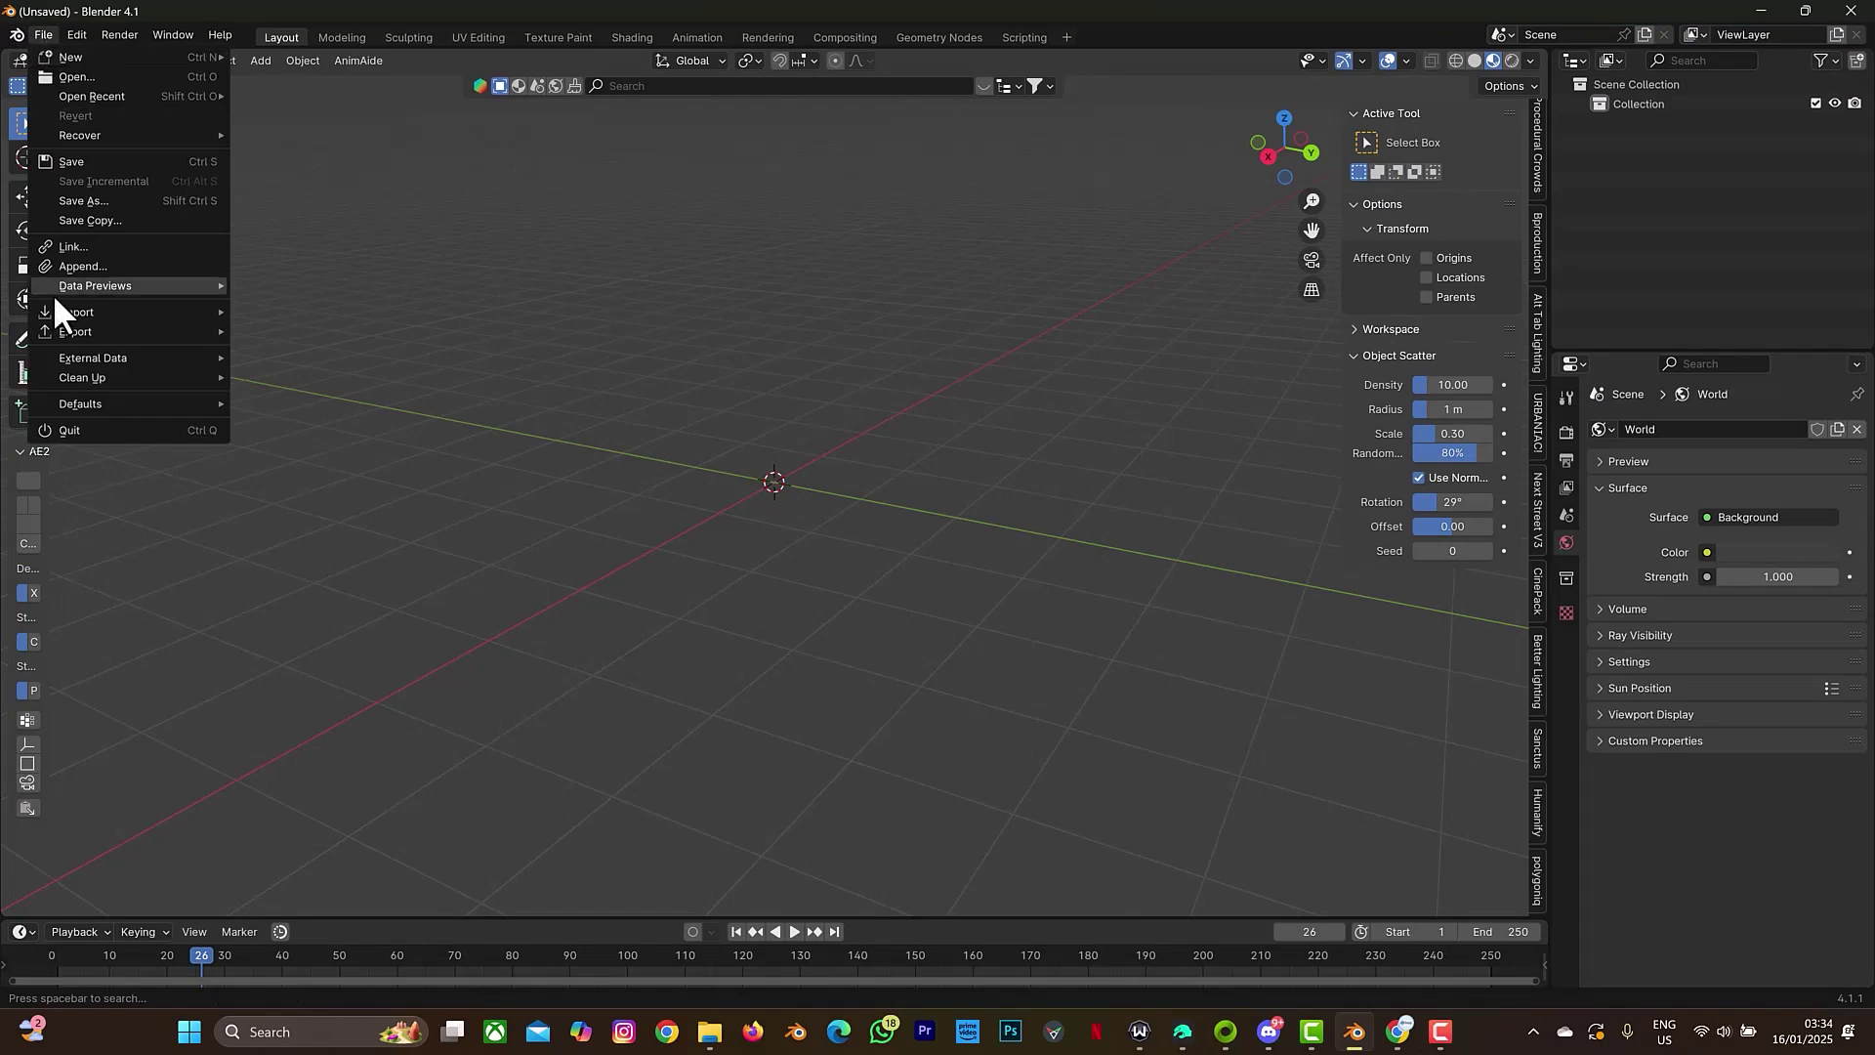
{"action": "left_click", "coordinate": [80, 32]}
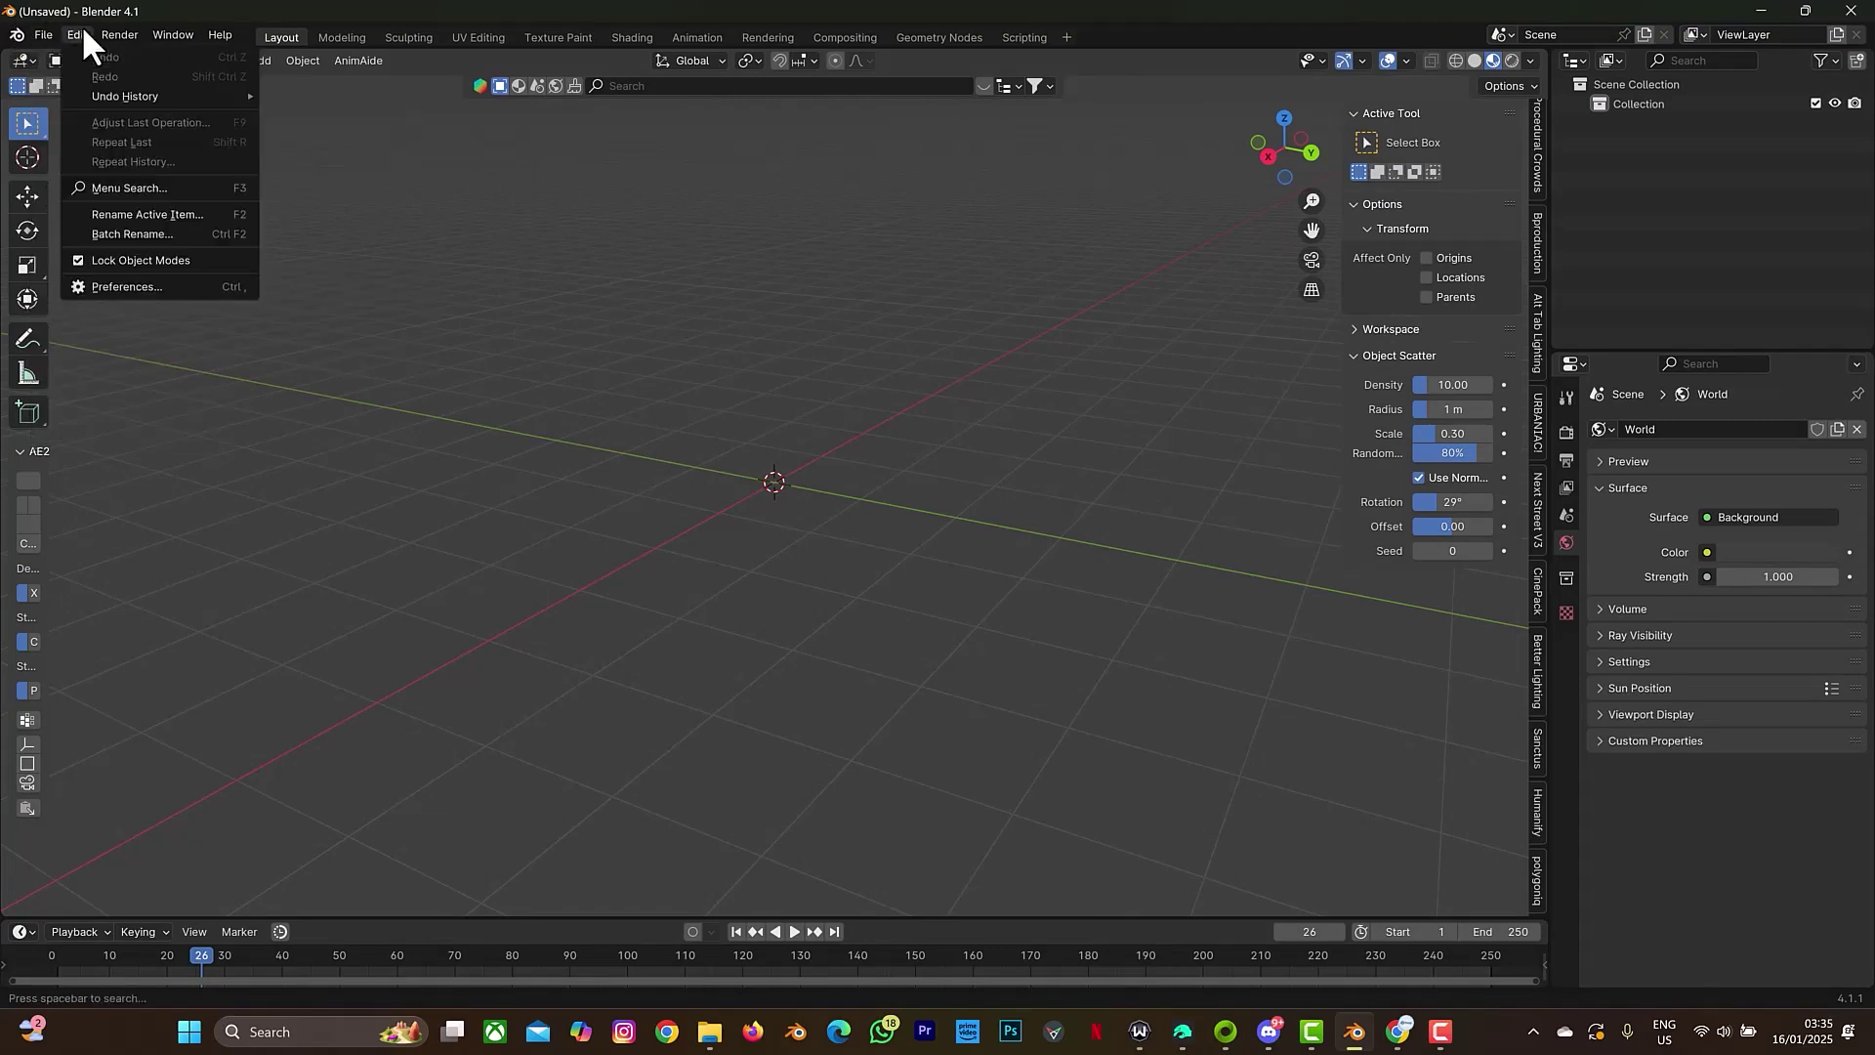
{"action": "left_click", "coordinate": [137, 285]}
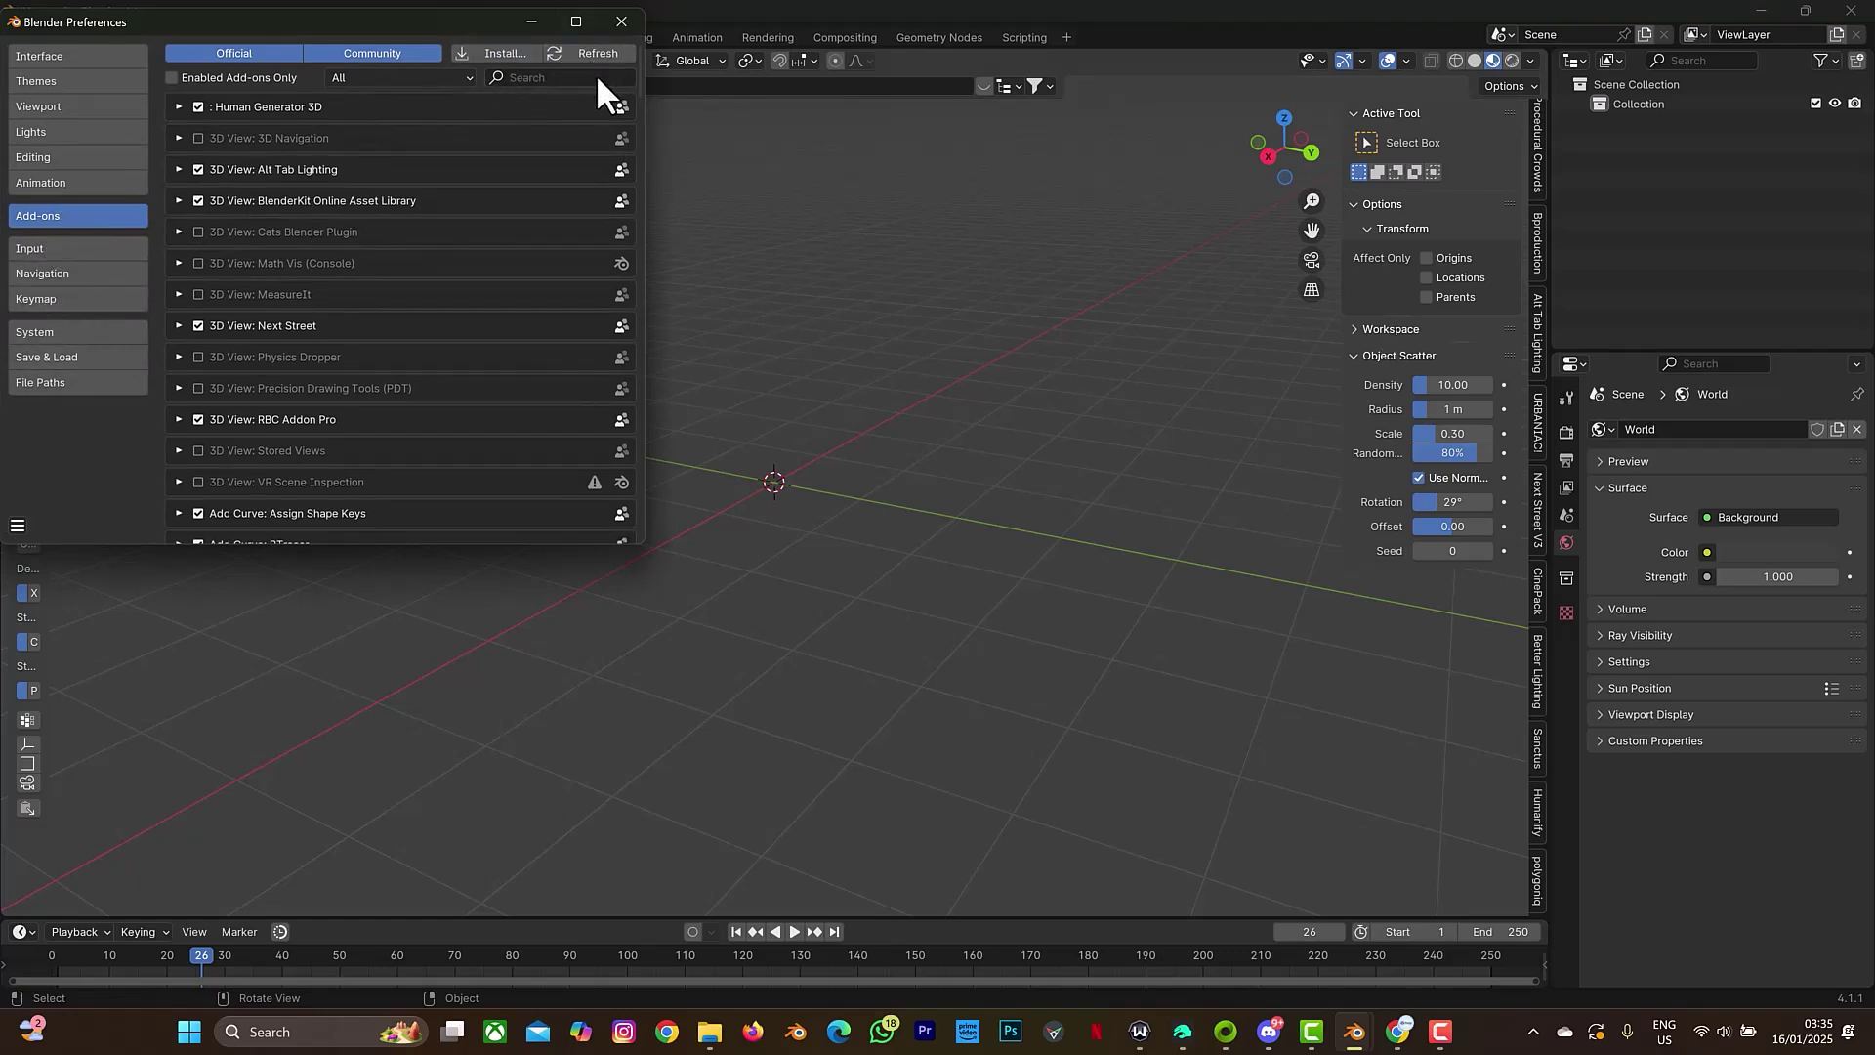
{"action": "left_click", "coordinate": [496, 57]}
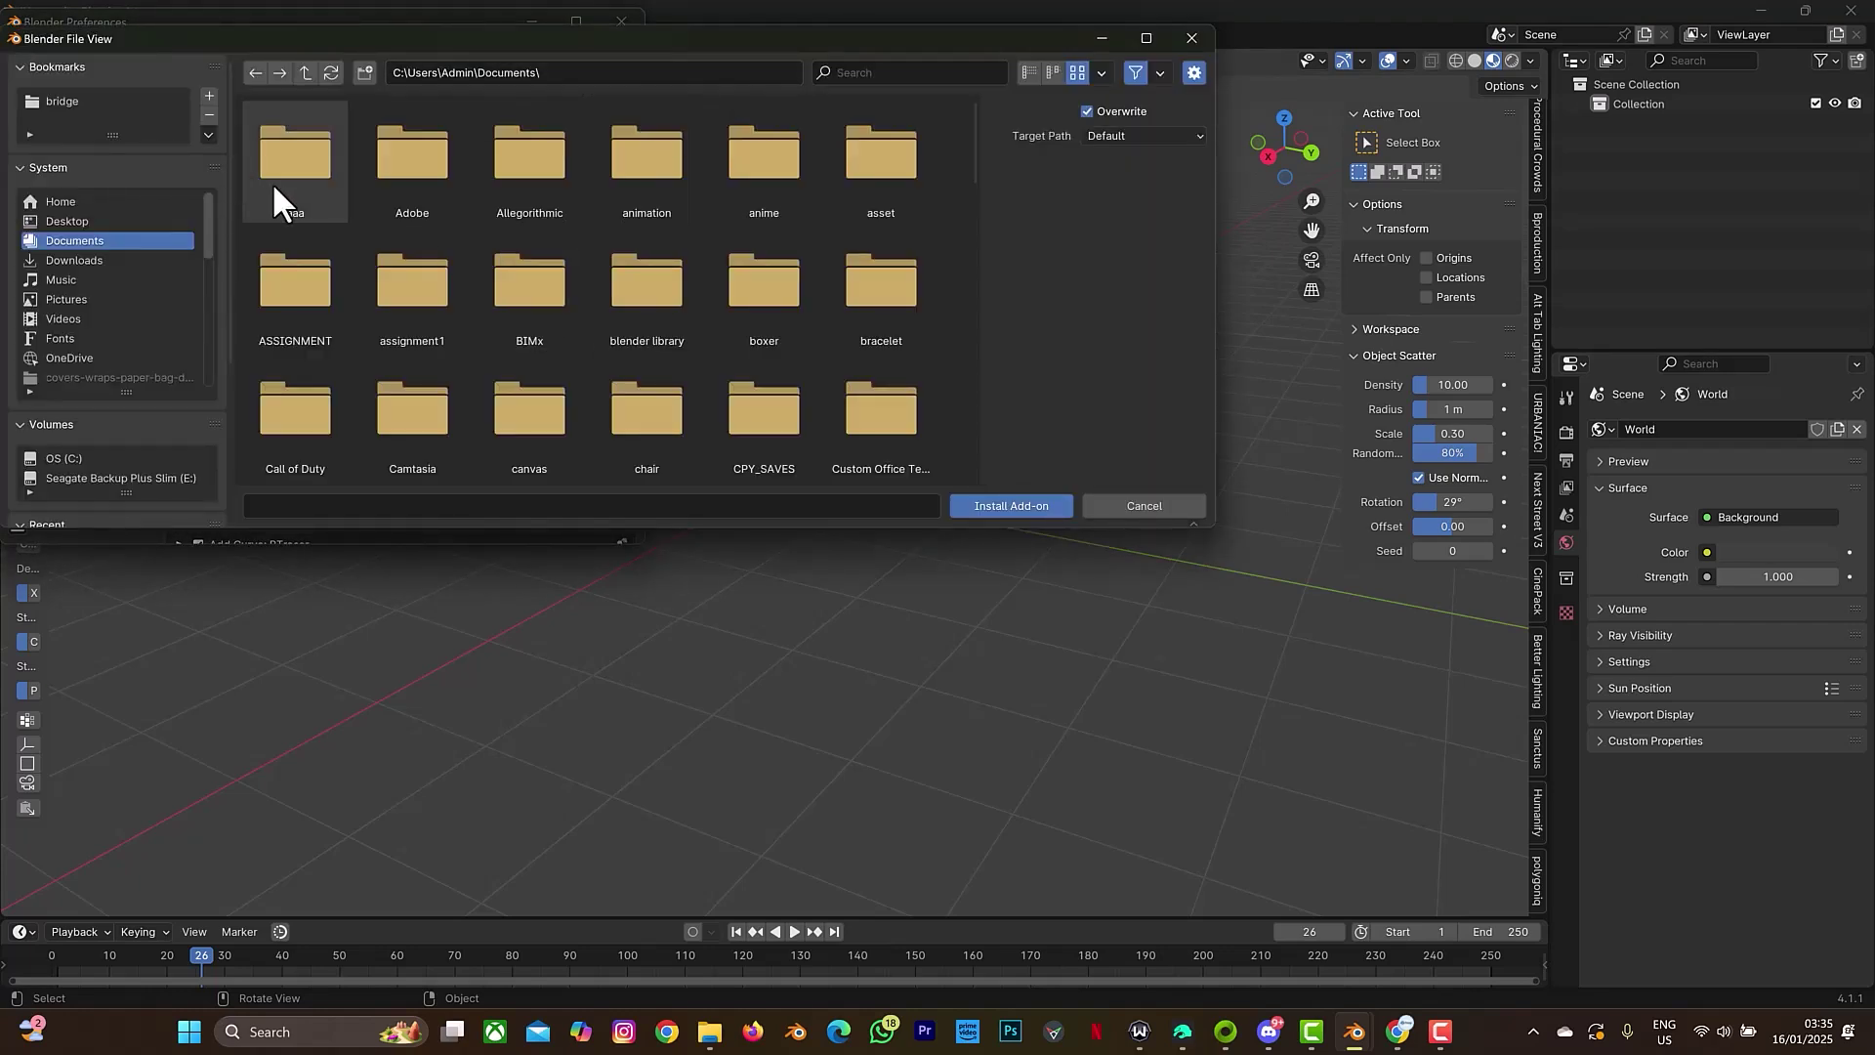
{"action": "double_click", "coordinate": [296, 200]}
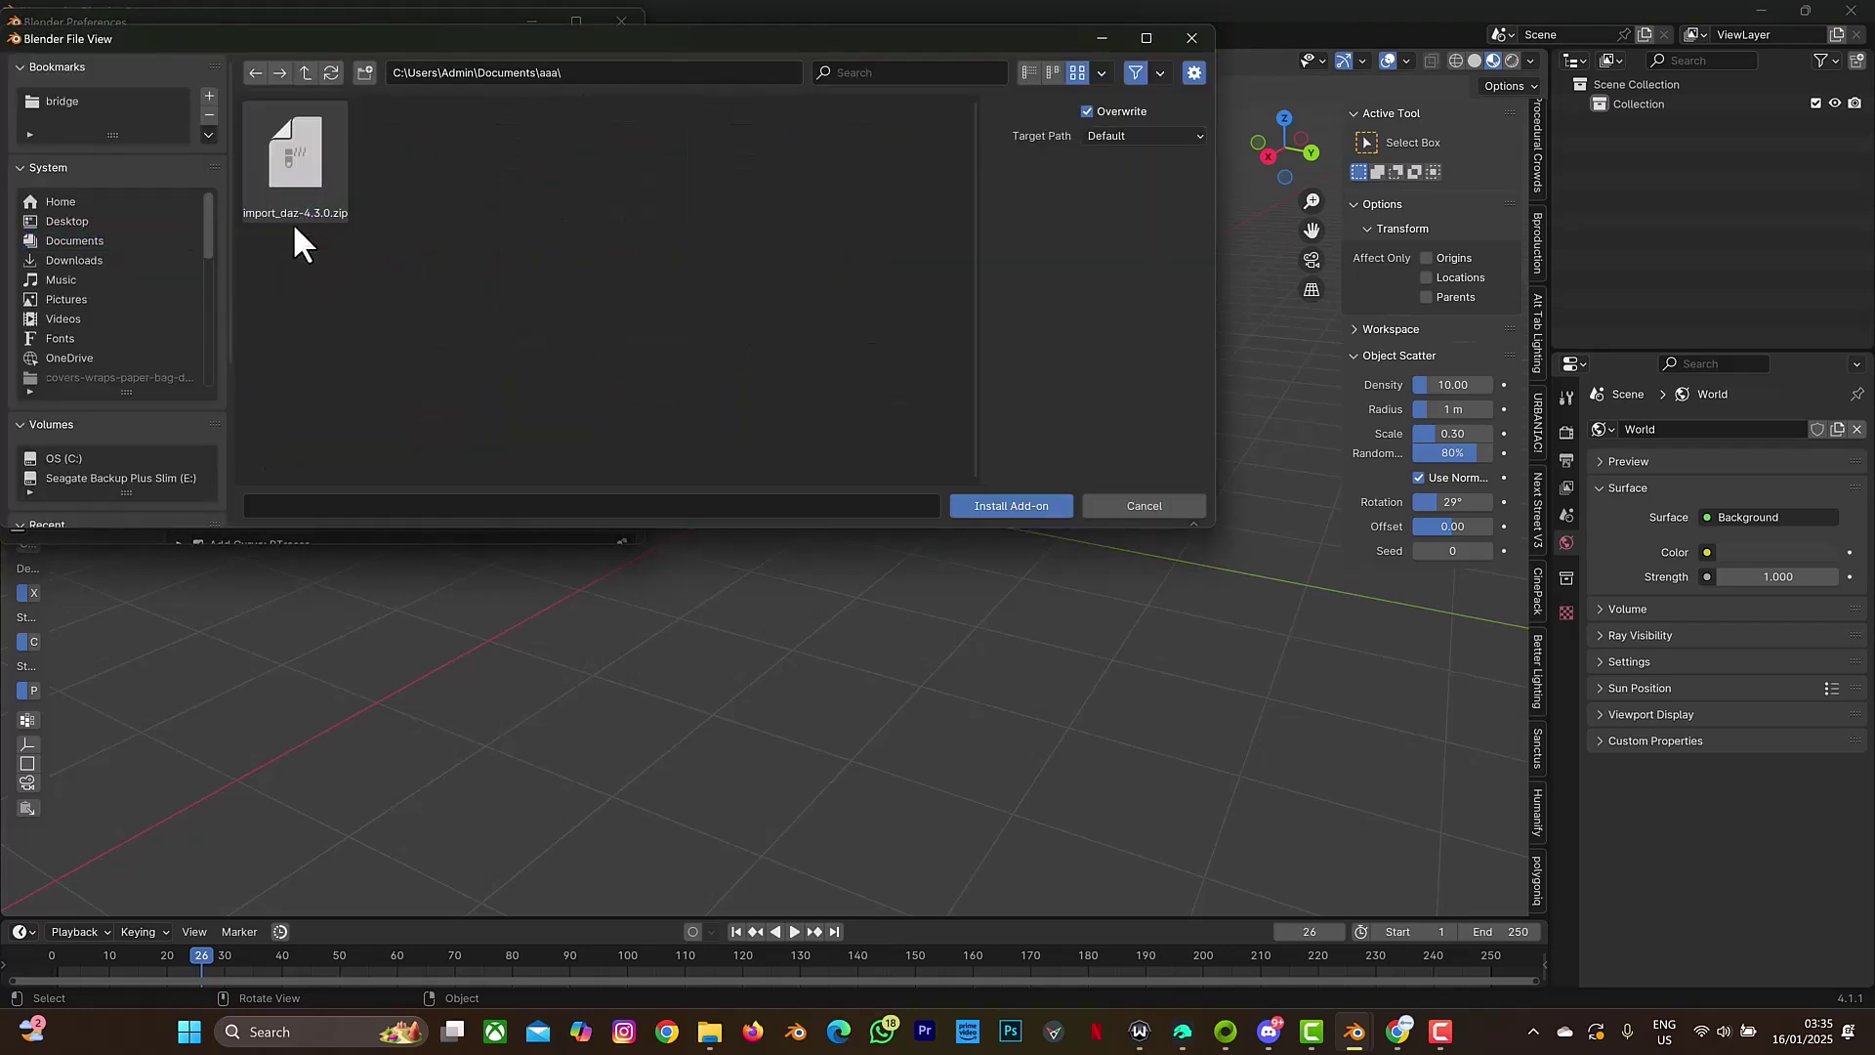
{"action": "left_click", "coordinate": [313, 207]}
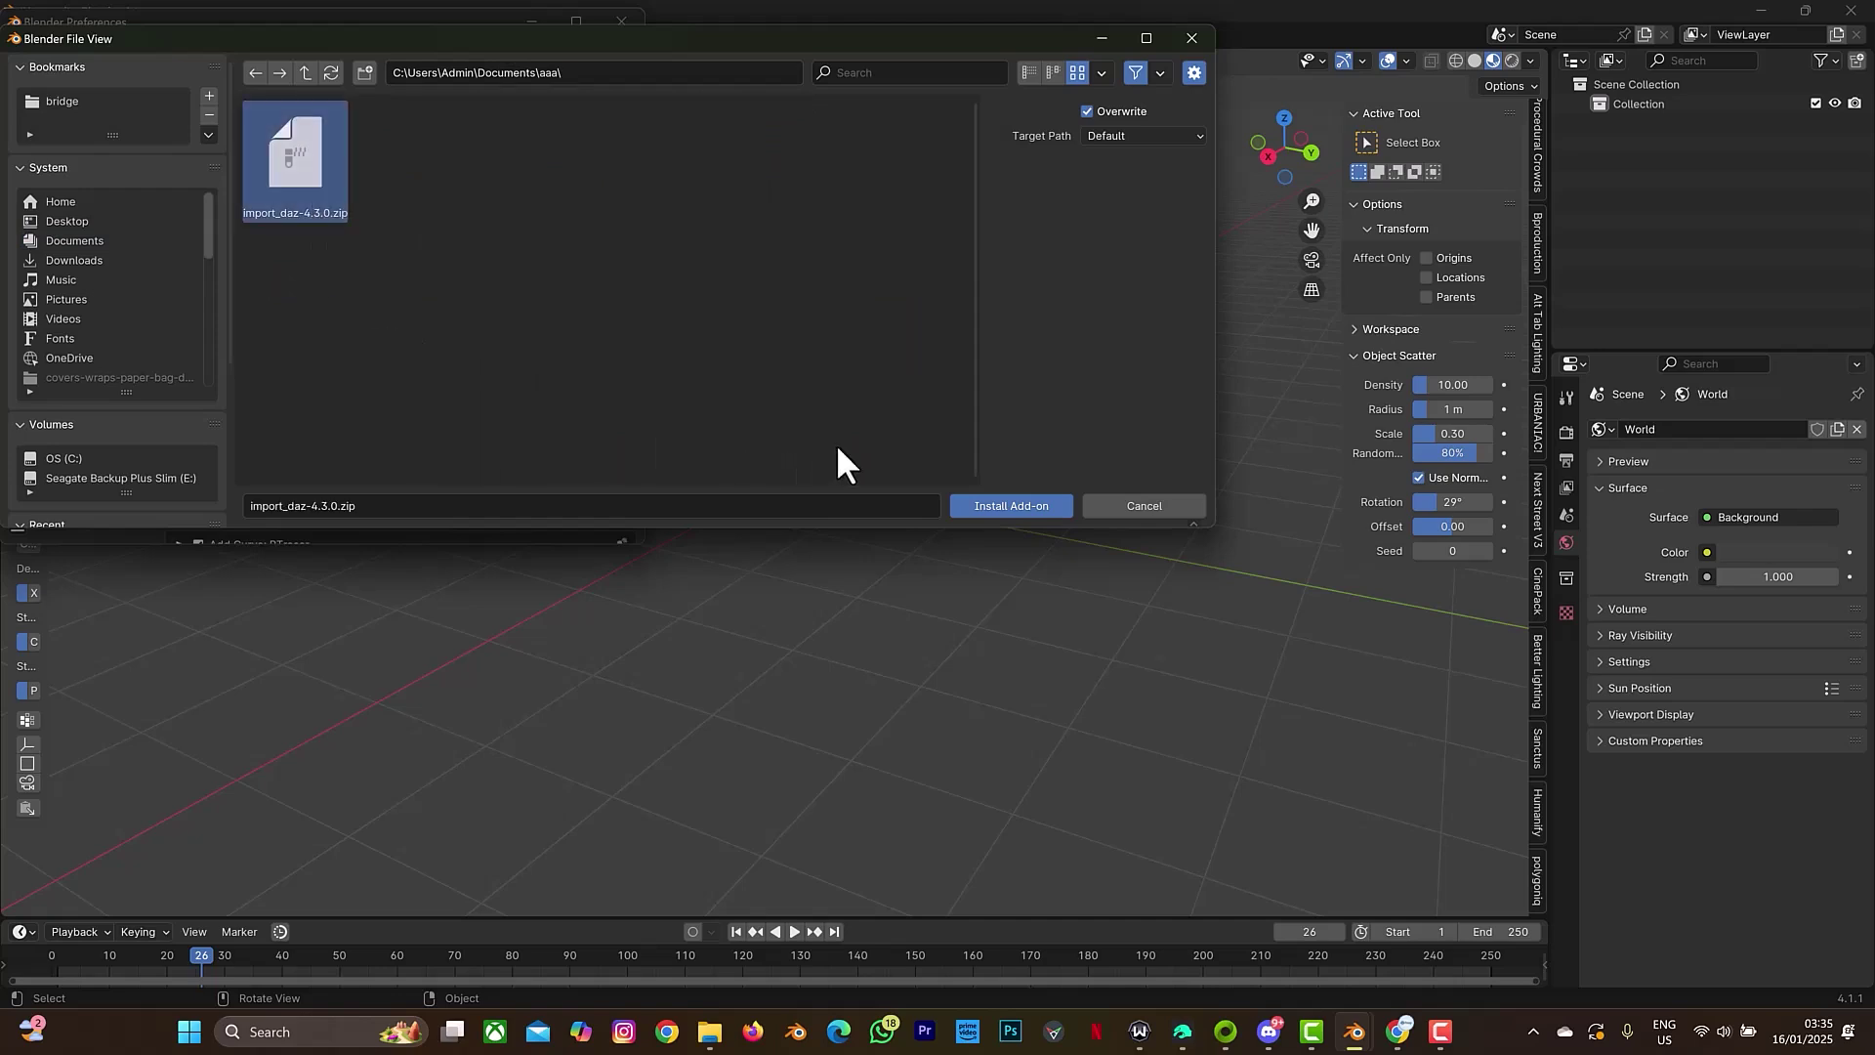
{"action": "left_click", "coordinate": [1016, 503]}
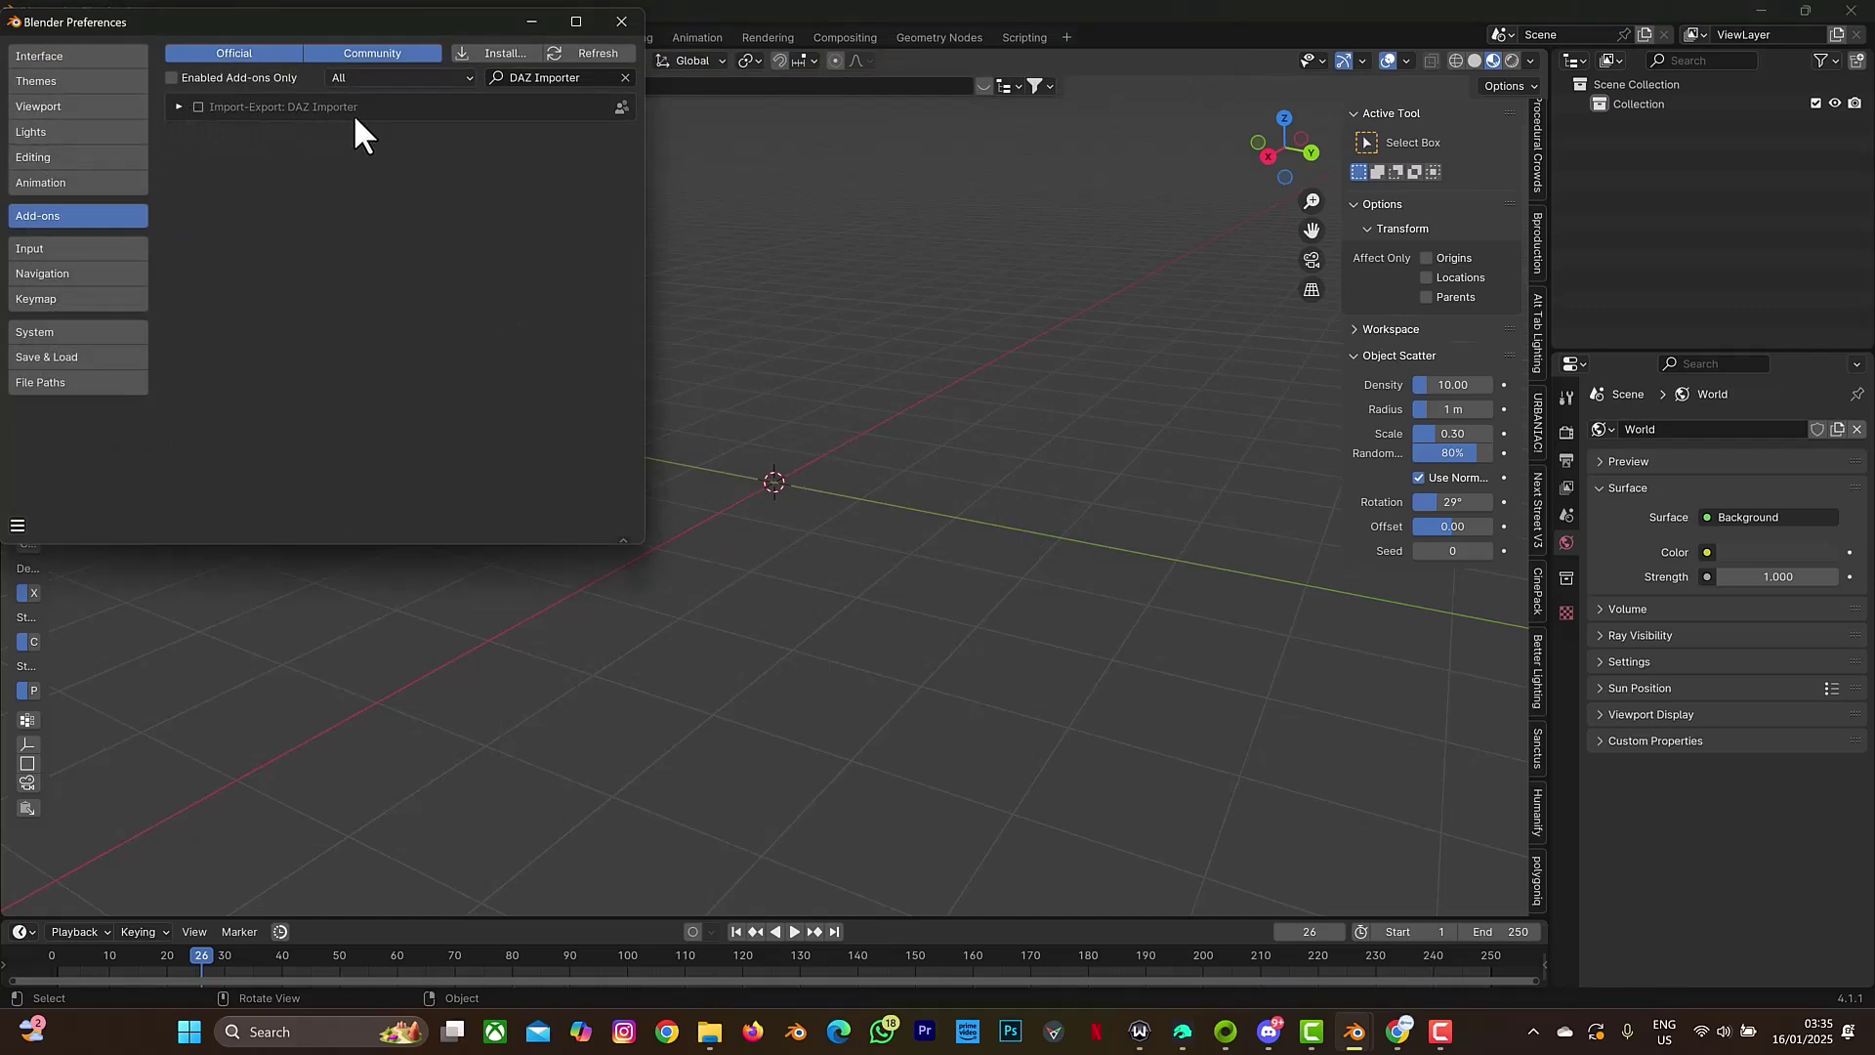
Enable the DAZ Importer add-on, expand its details and preferences, and close the Preferences window
{"action": "left_click", "coordinate": [199, 105]}
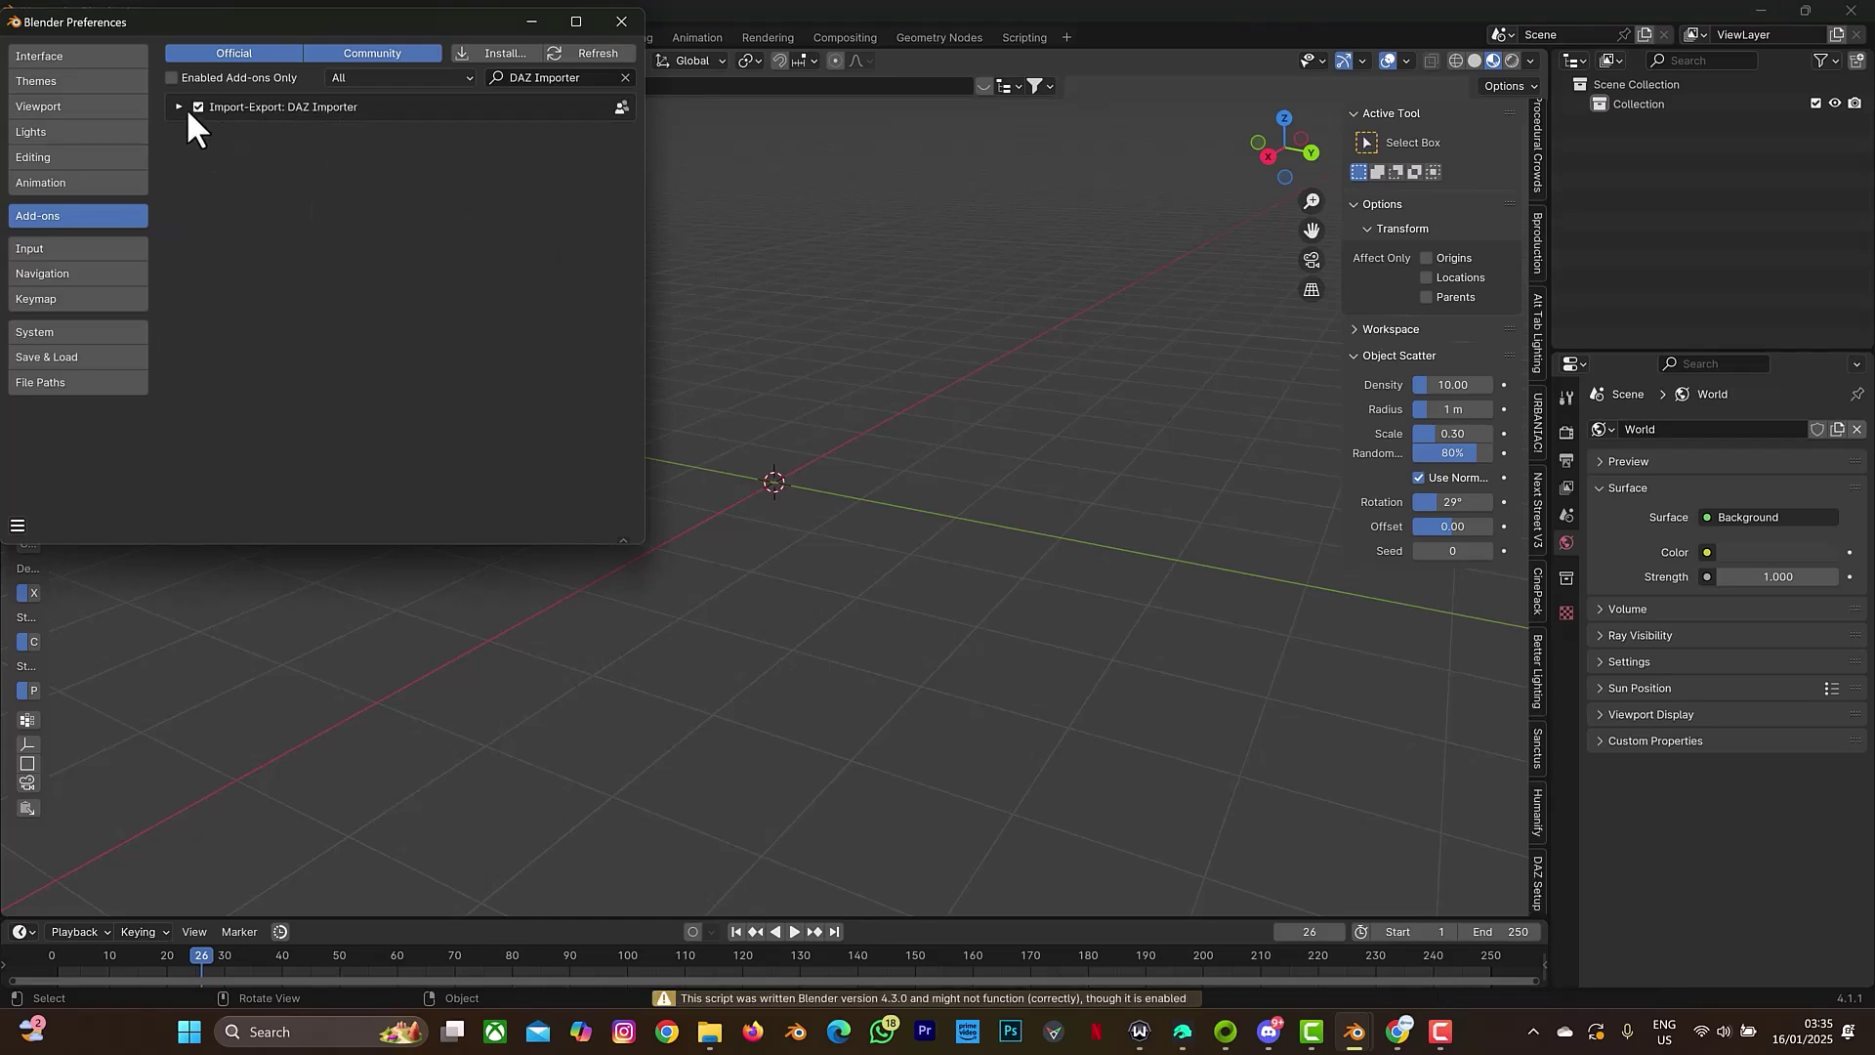
{"action": "left_click", "coordinate": [178, 105]}
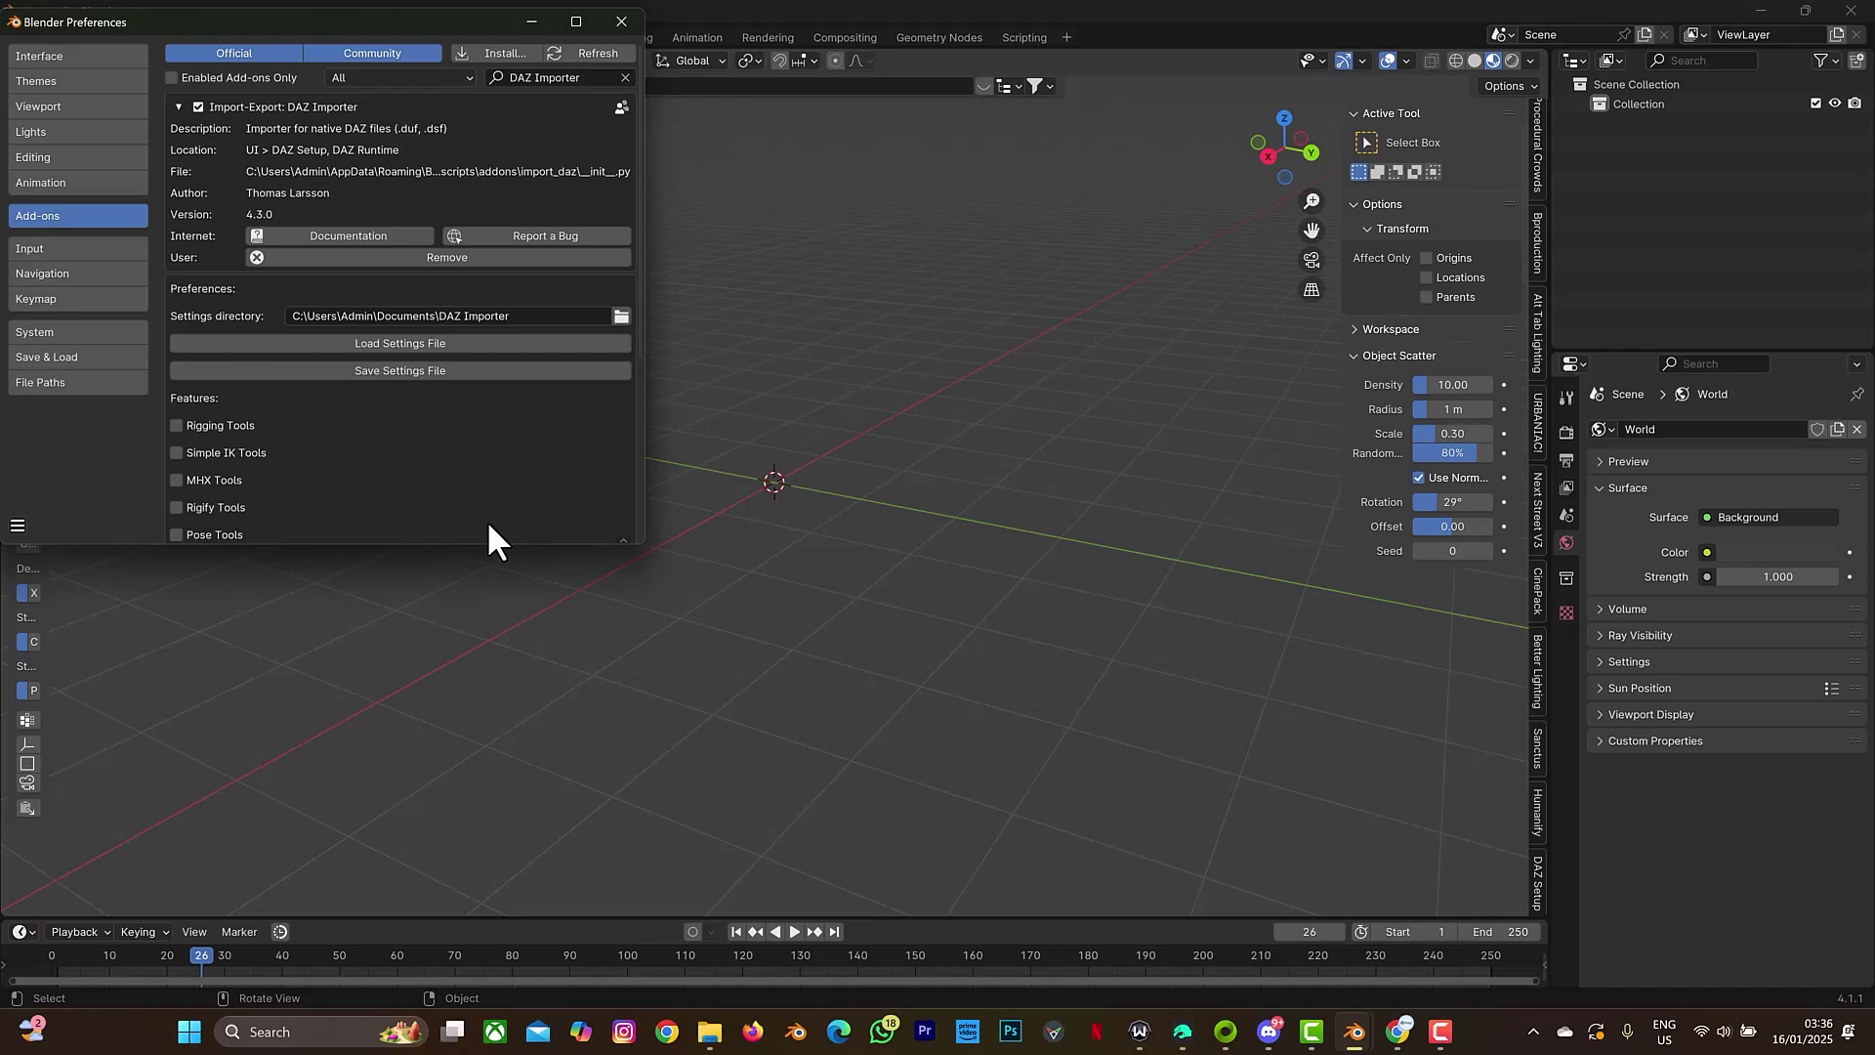
{"action": "left_click", "coordinate": [962, 513]}
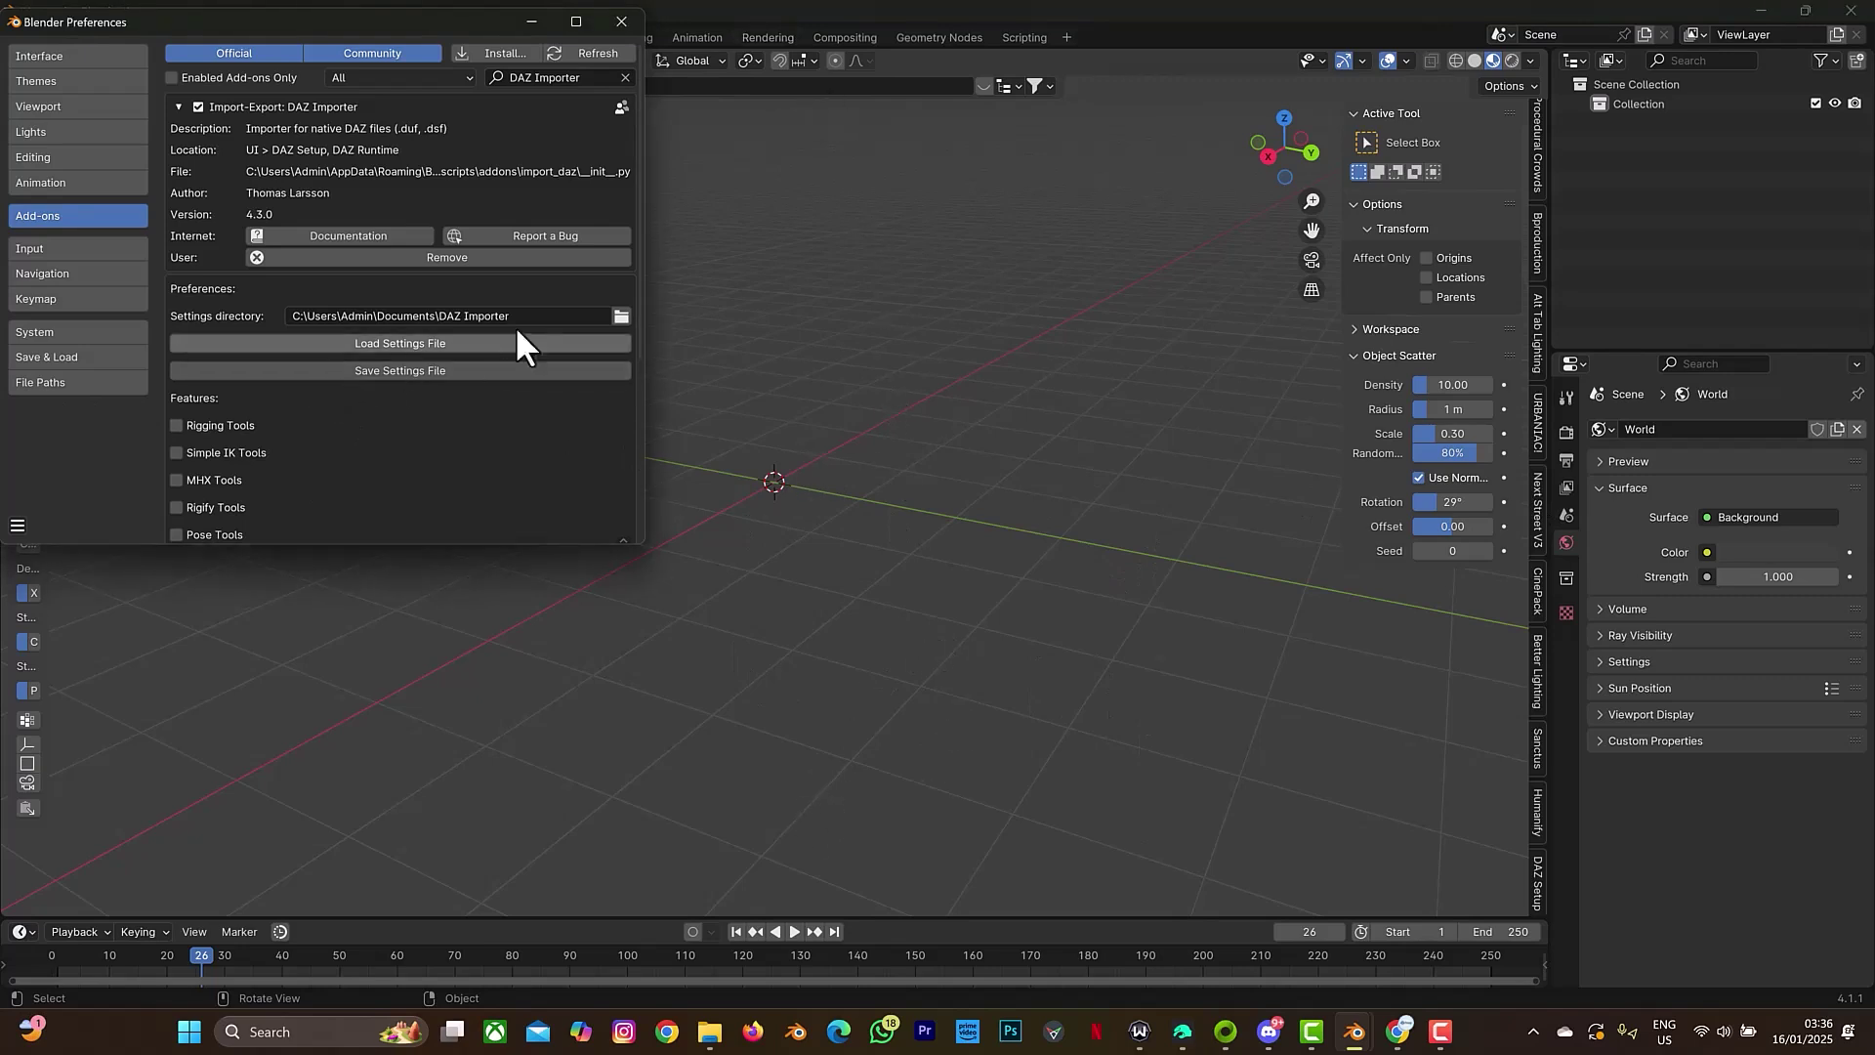
{"action": "left_click", "coordinate": [617, 14]}
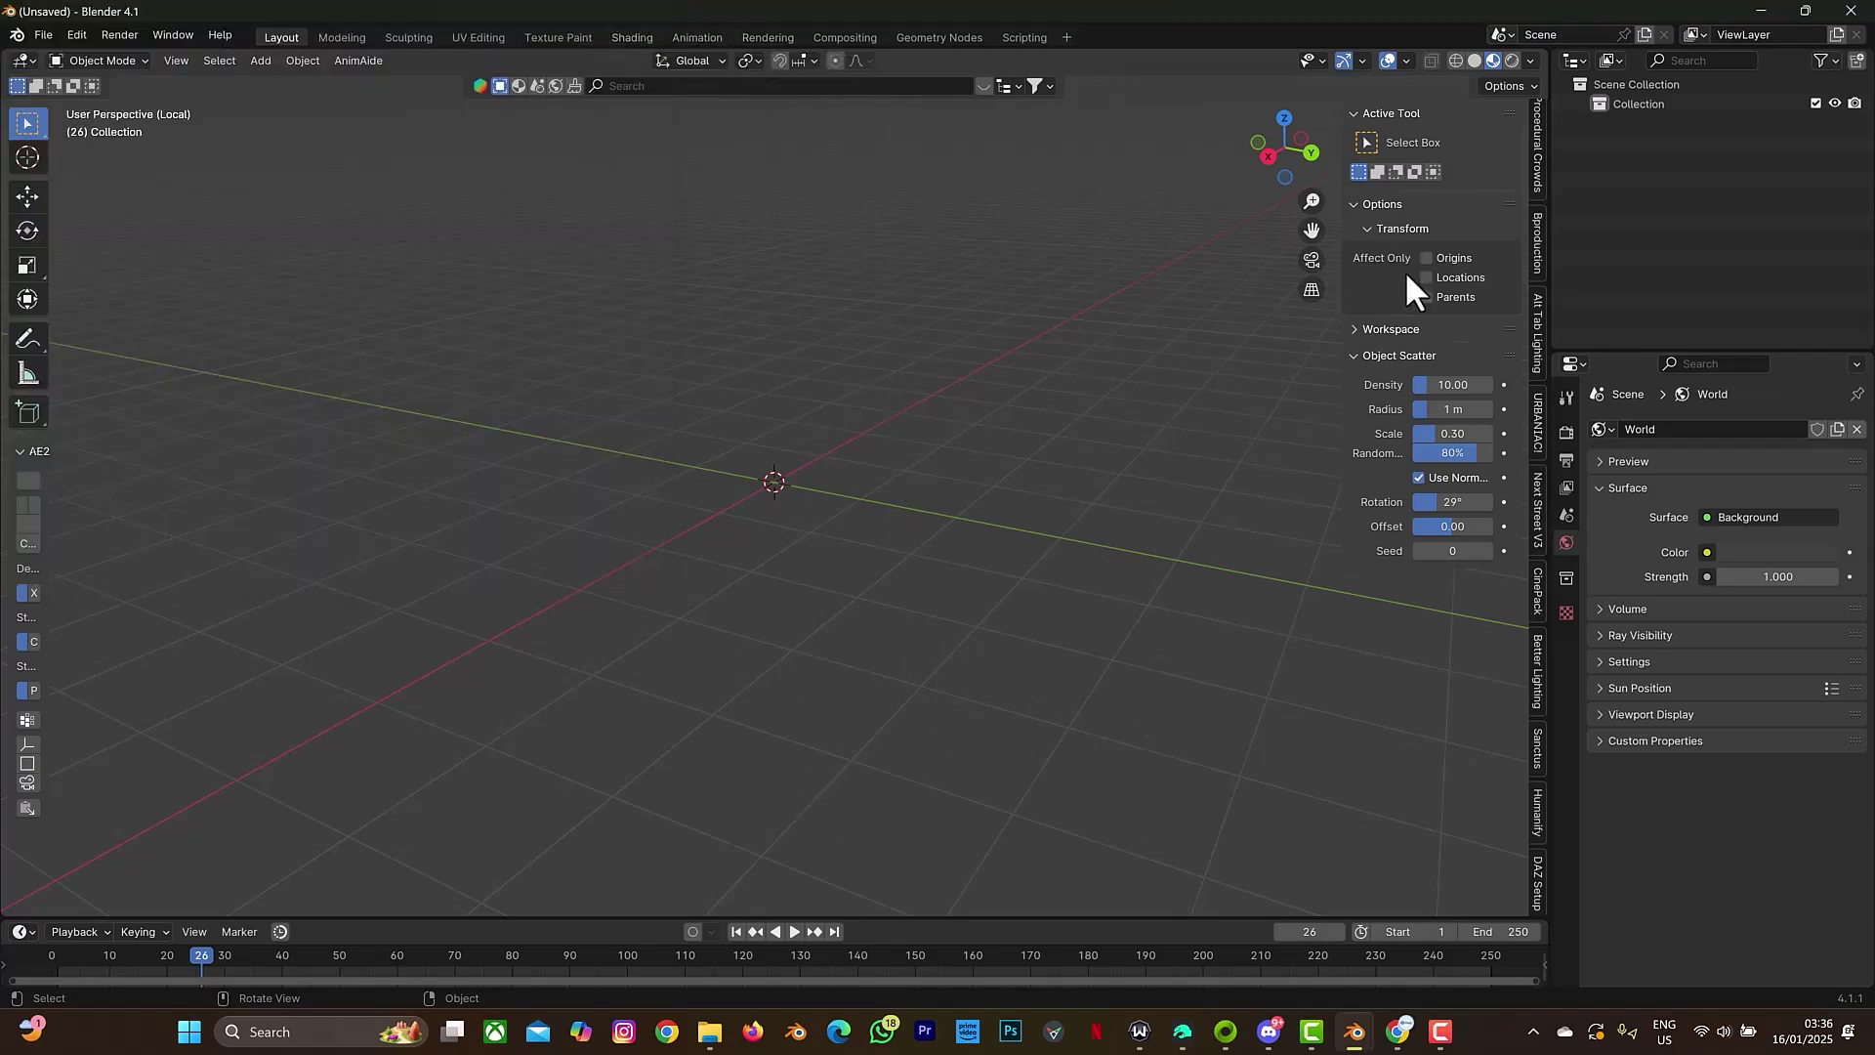
Show the DAZ Runtime options in the 3D viewport's sidebar
{"action": "scroll", "coordinate": [1533, 357], "scroll_direction": "down", "scroll_amount": 3}
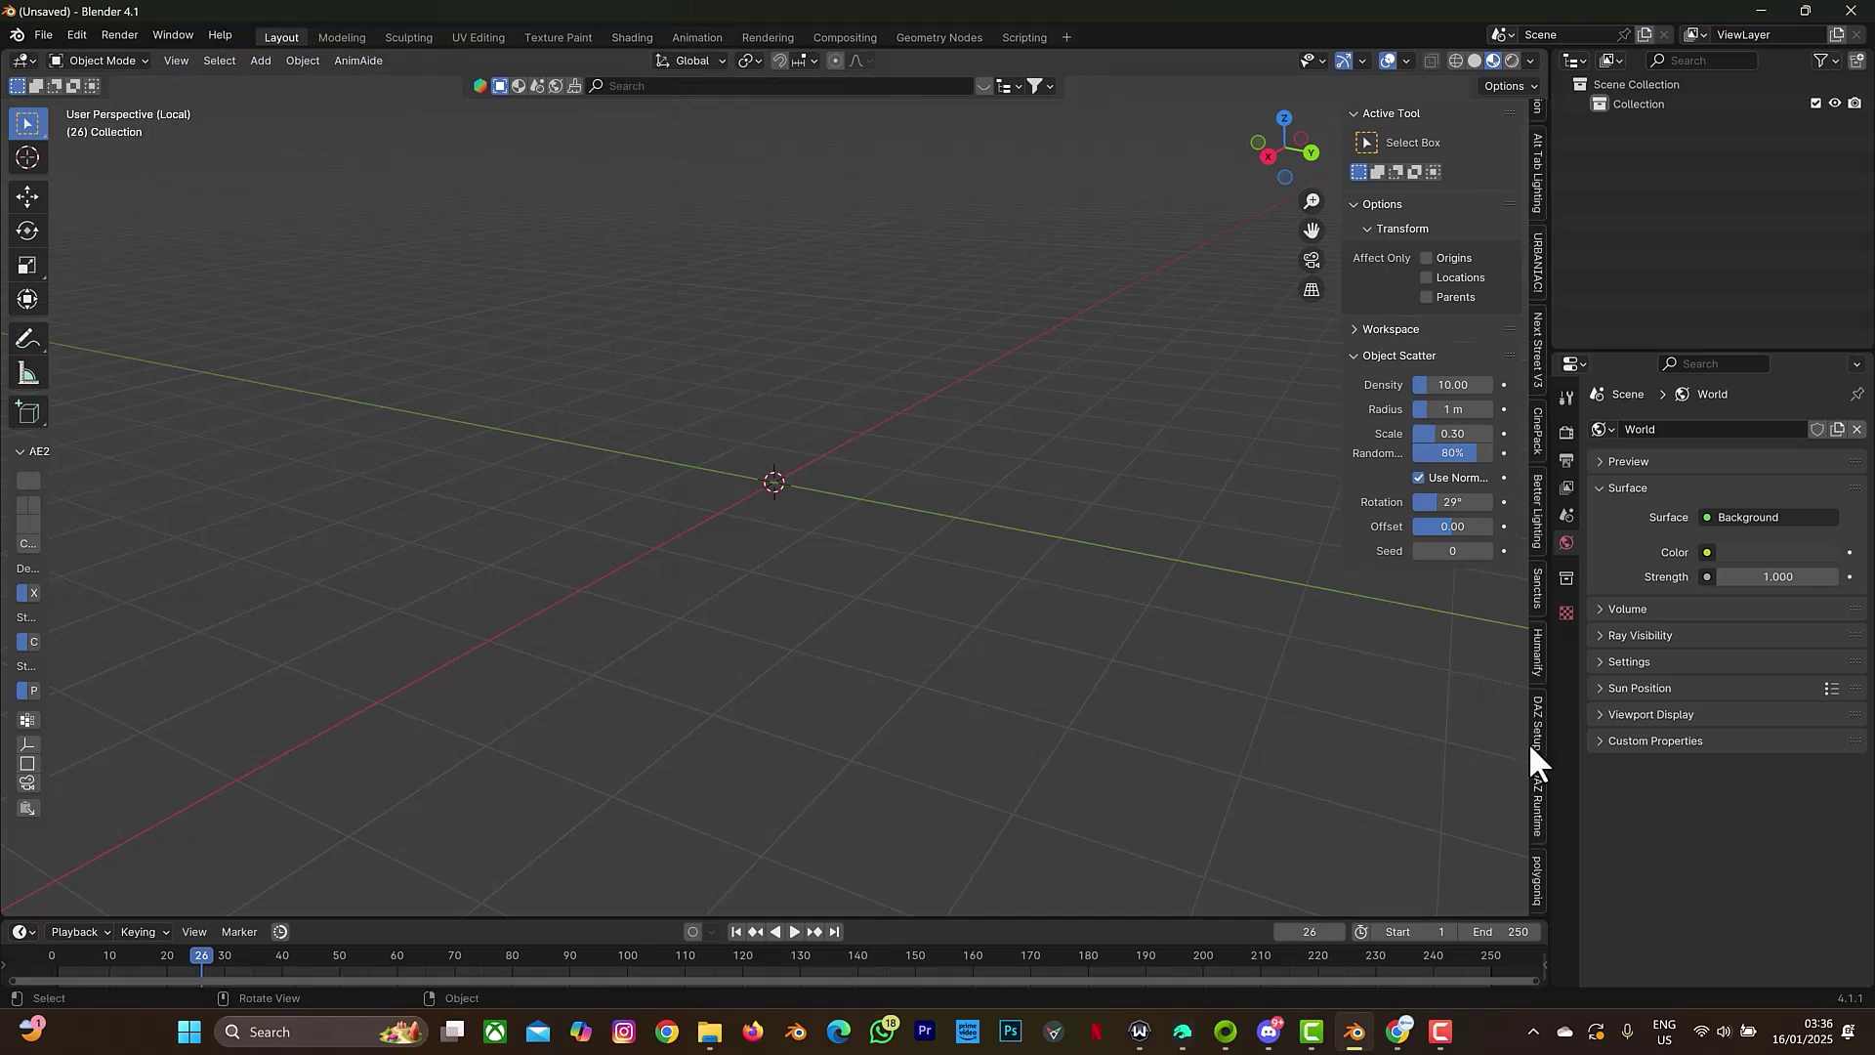
{"action": "left_click", "coordinate": [1537, 793]}
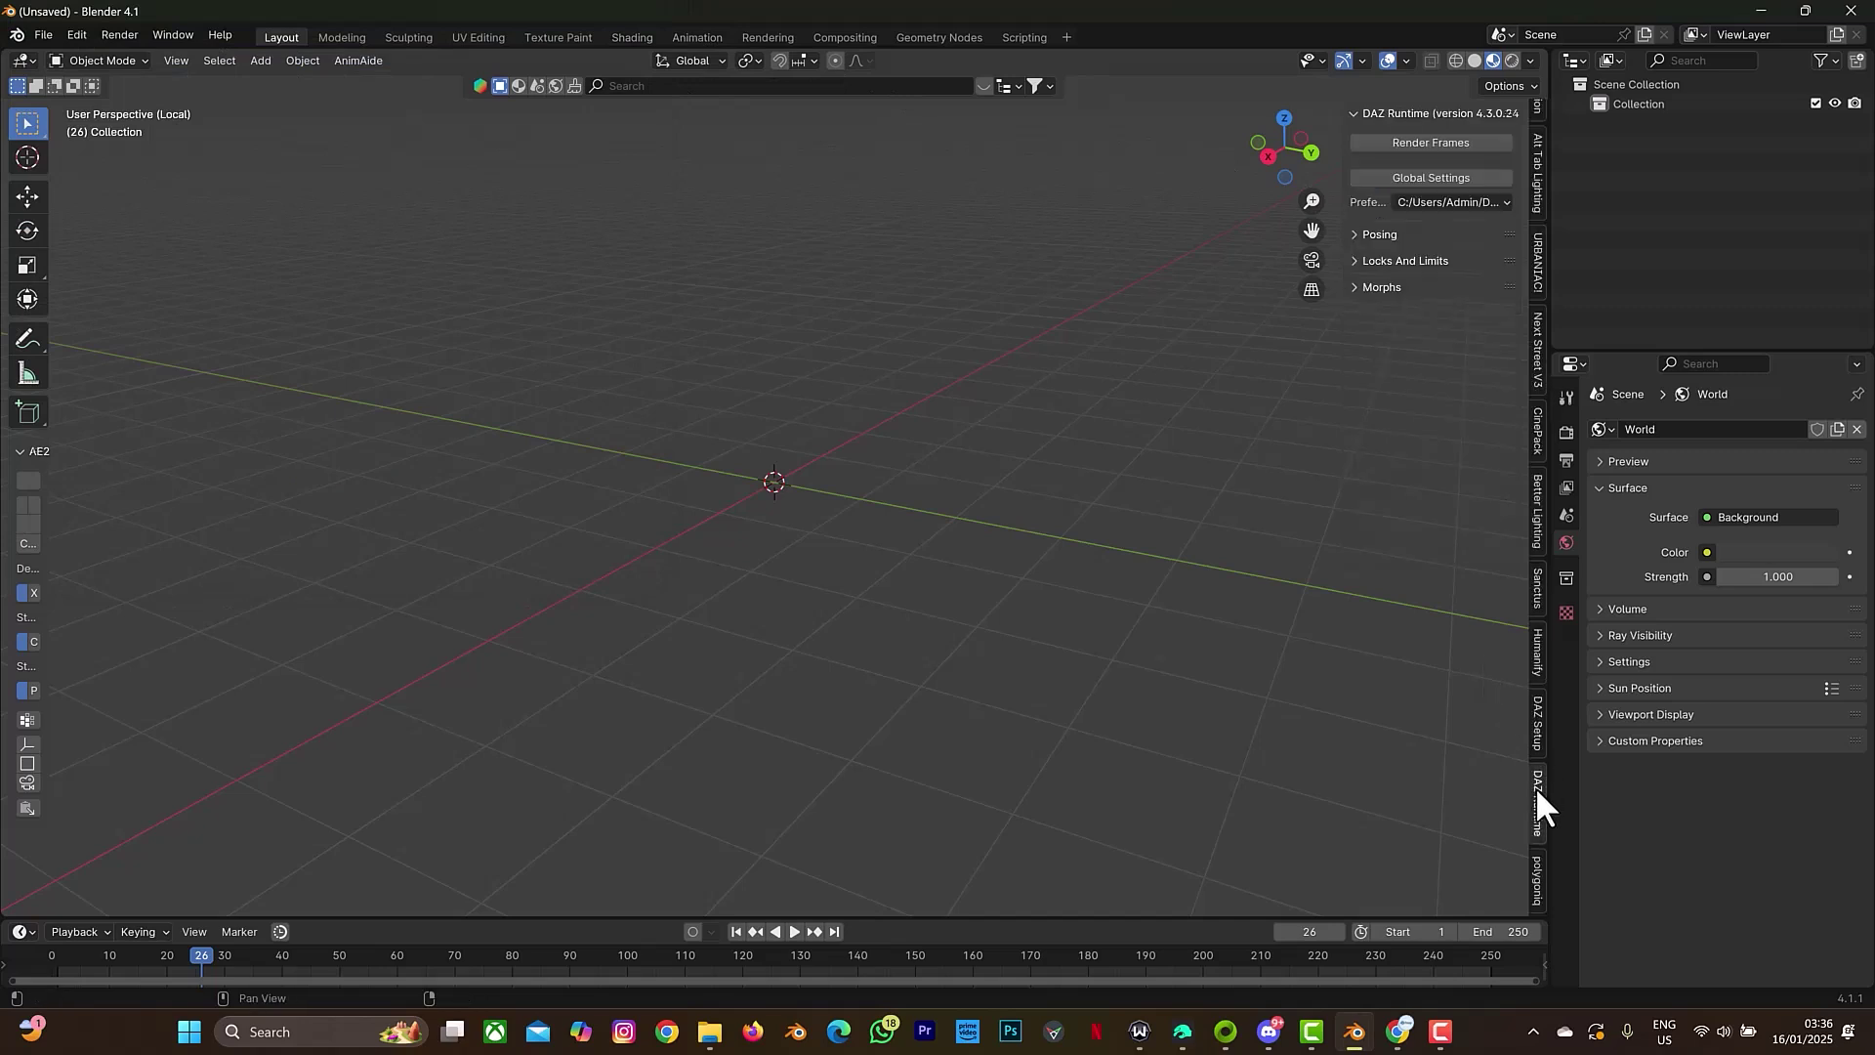
Show the DAZ Setup options in the viewport's sidebar, and run the Diffeomorphic save_root_paths script in DAZ Studio
{"action": "left_click", "coordinate": [1538, 721]}
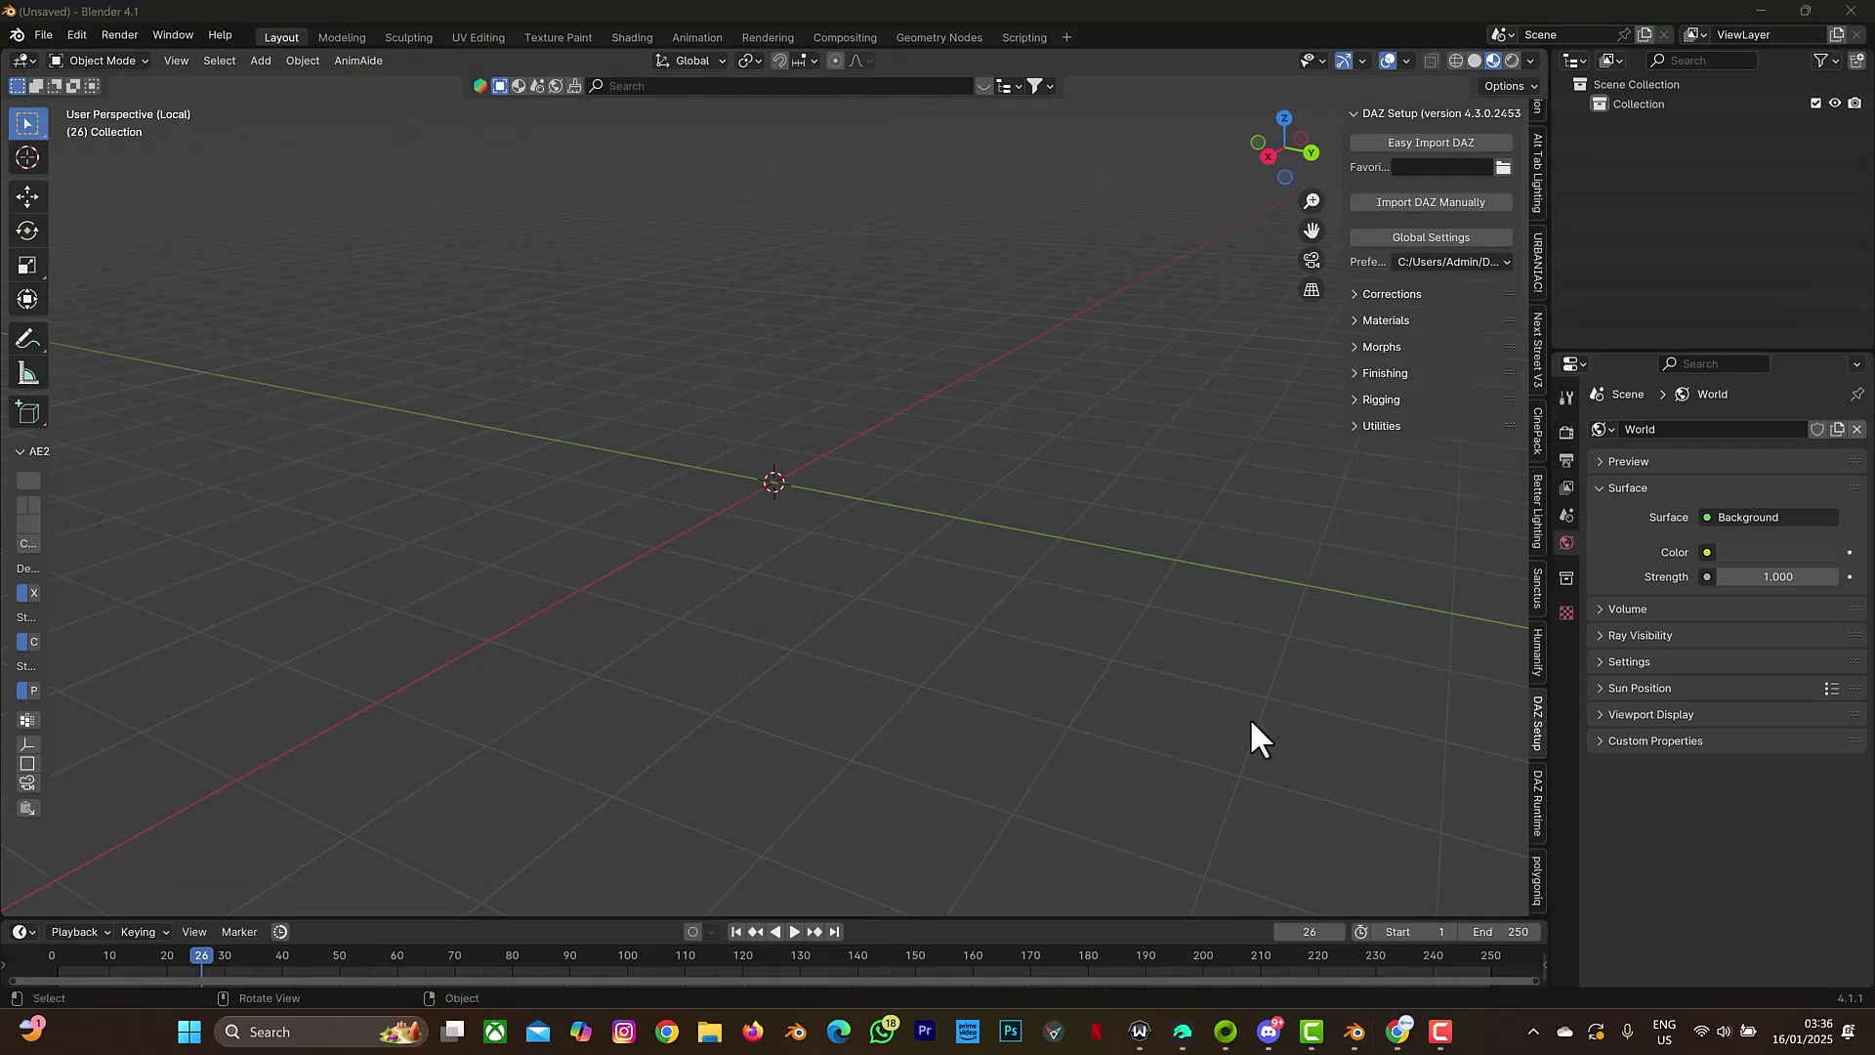
{"action": "left_click", "coordinate": [1187, 1048]}
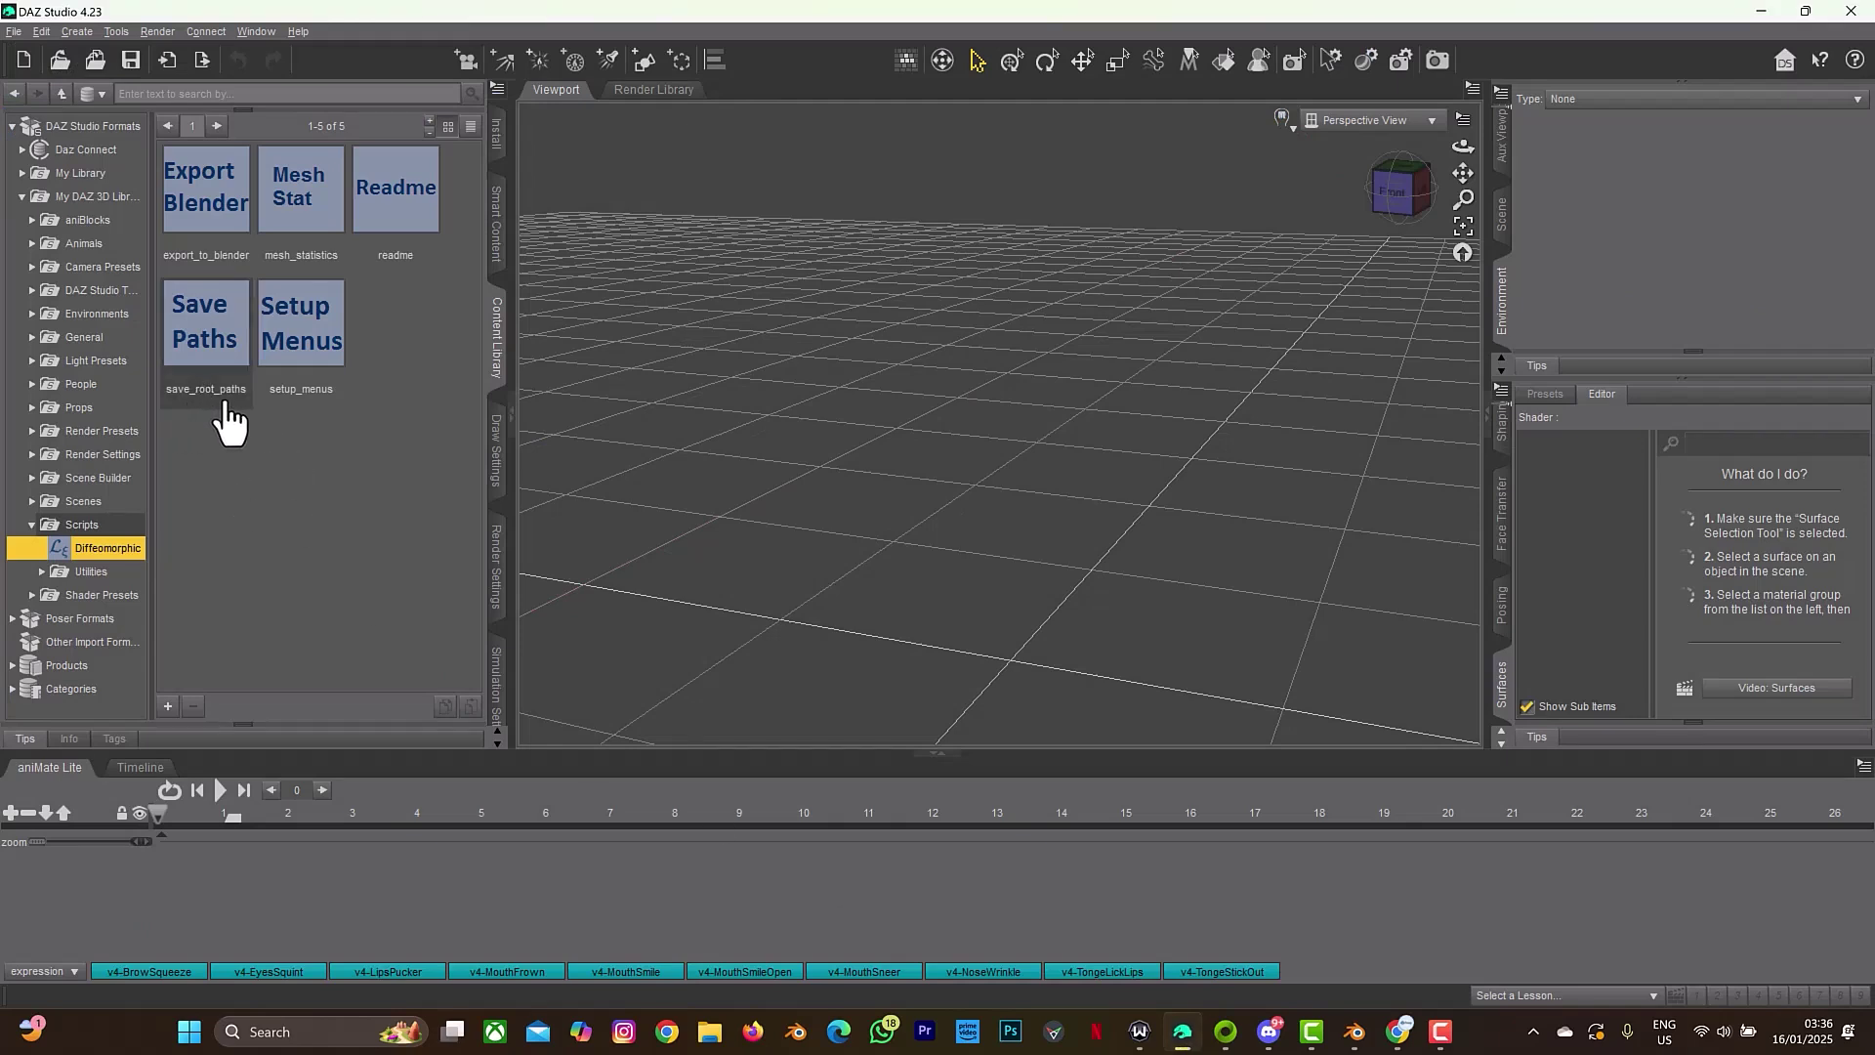
{"action": "mouse_move", "coordinate": [226, 402]}
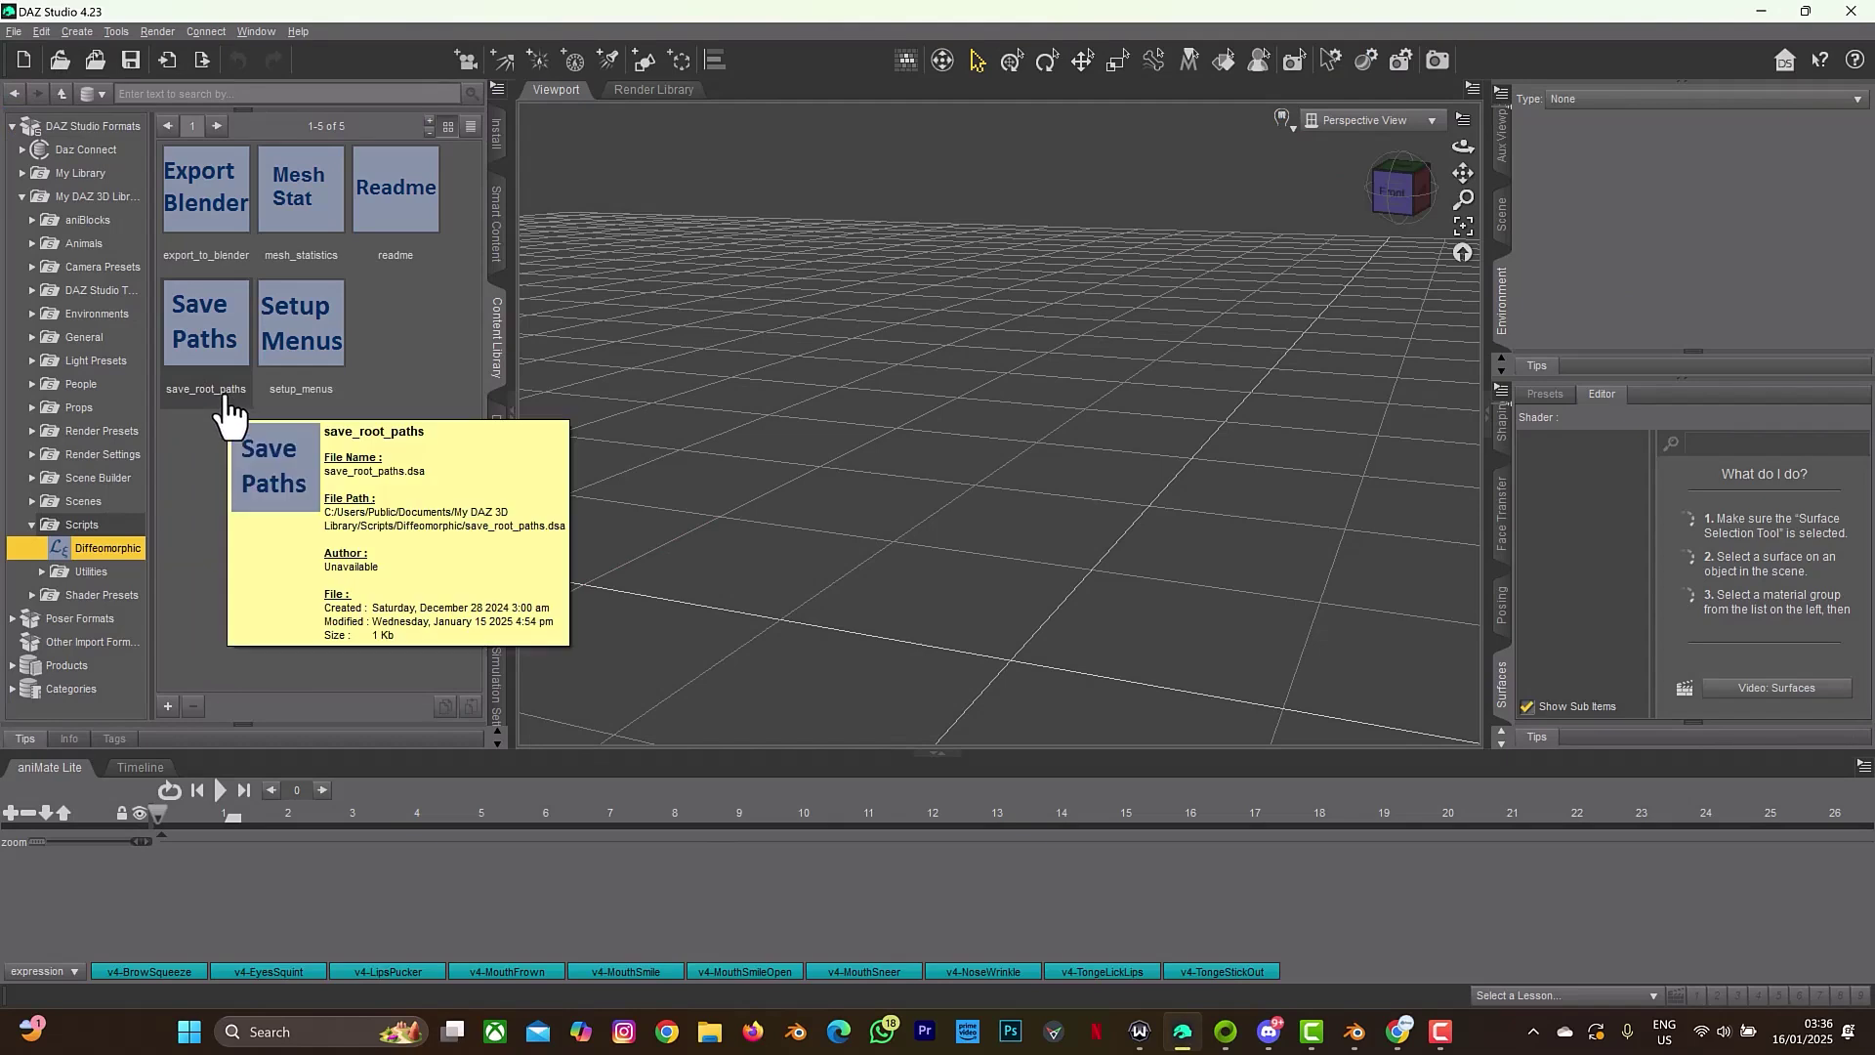
{"action": "left_click", "coordinate": [225, 400]}
{"action": "double_click", "coordinate": [225, 399]}
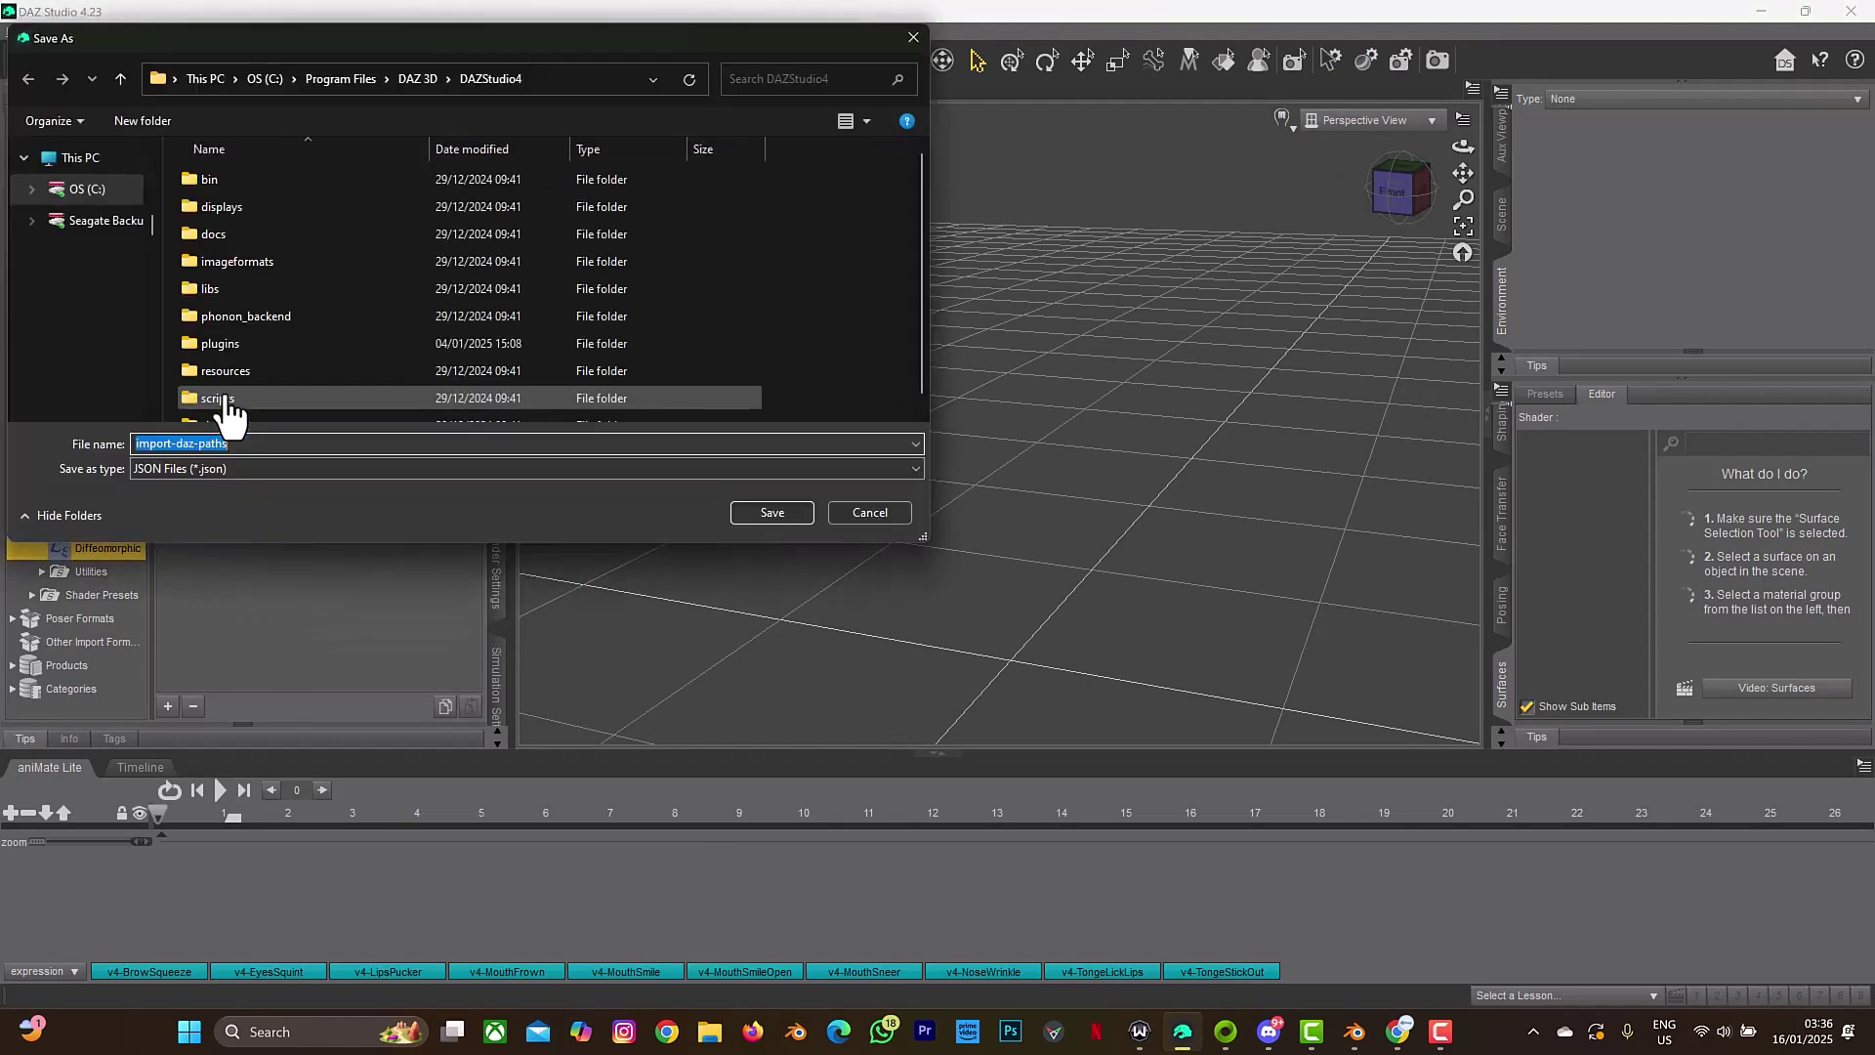
Save the root paths as the JSON file import-daz-paths in C:\Users\Admin, accepting the suggested folder, and dismiss the notice
{"action": "left_click", "coordinate": [773, 513]}
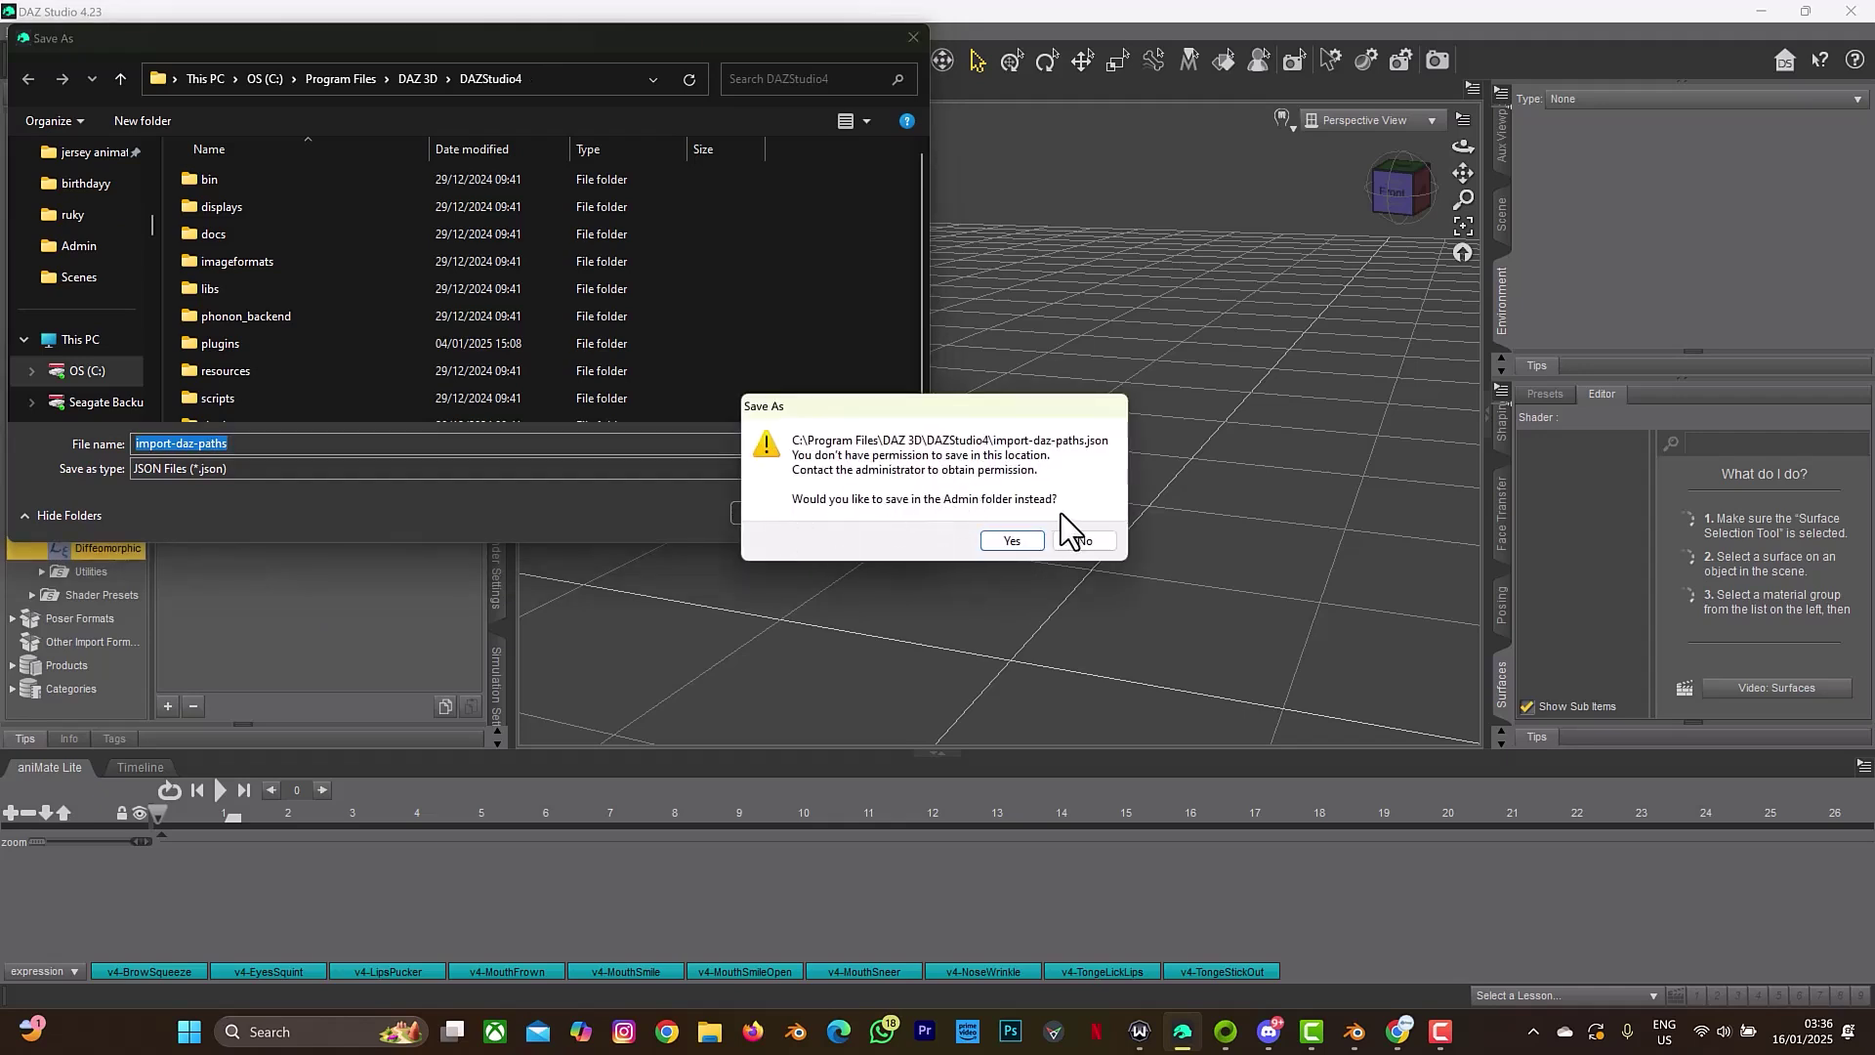
{"action": "left_click", "coordinate": [1006, 540]}
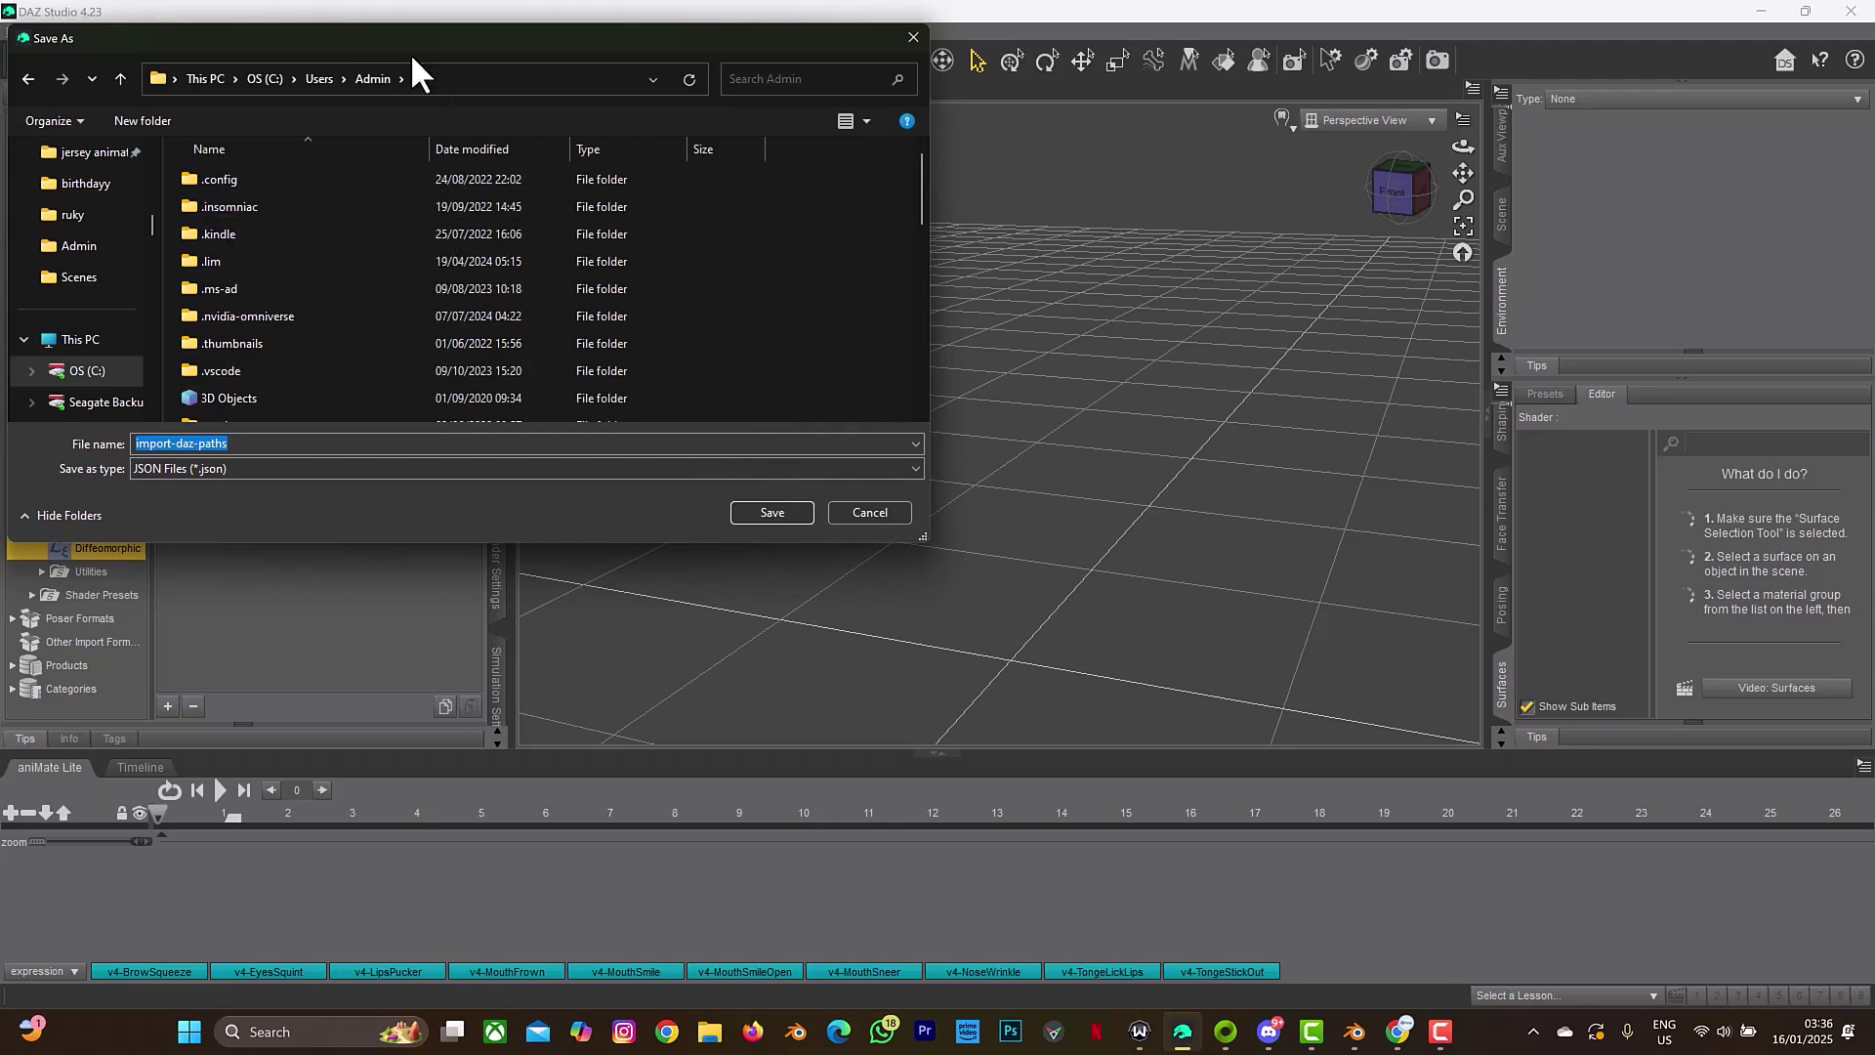
{"action": "left_click", "coordinate": [471, 77]}
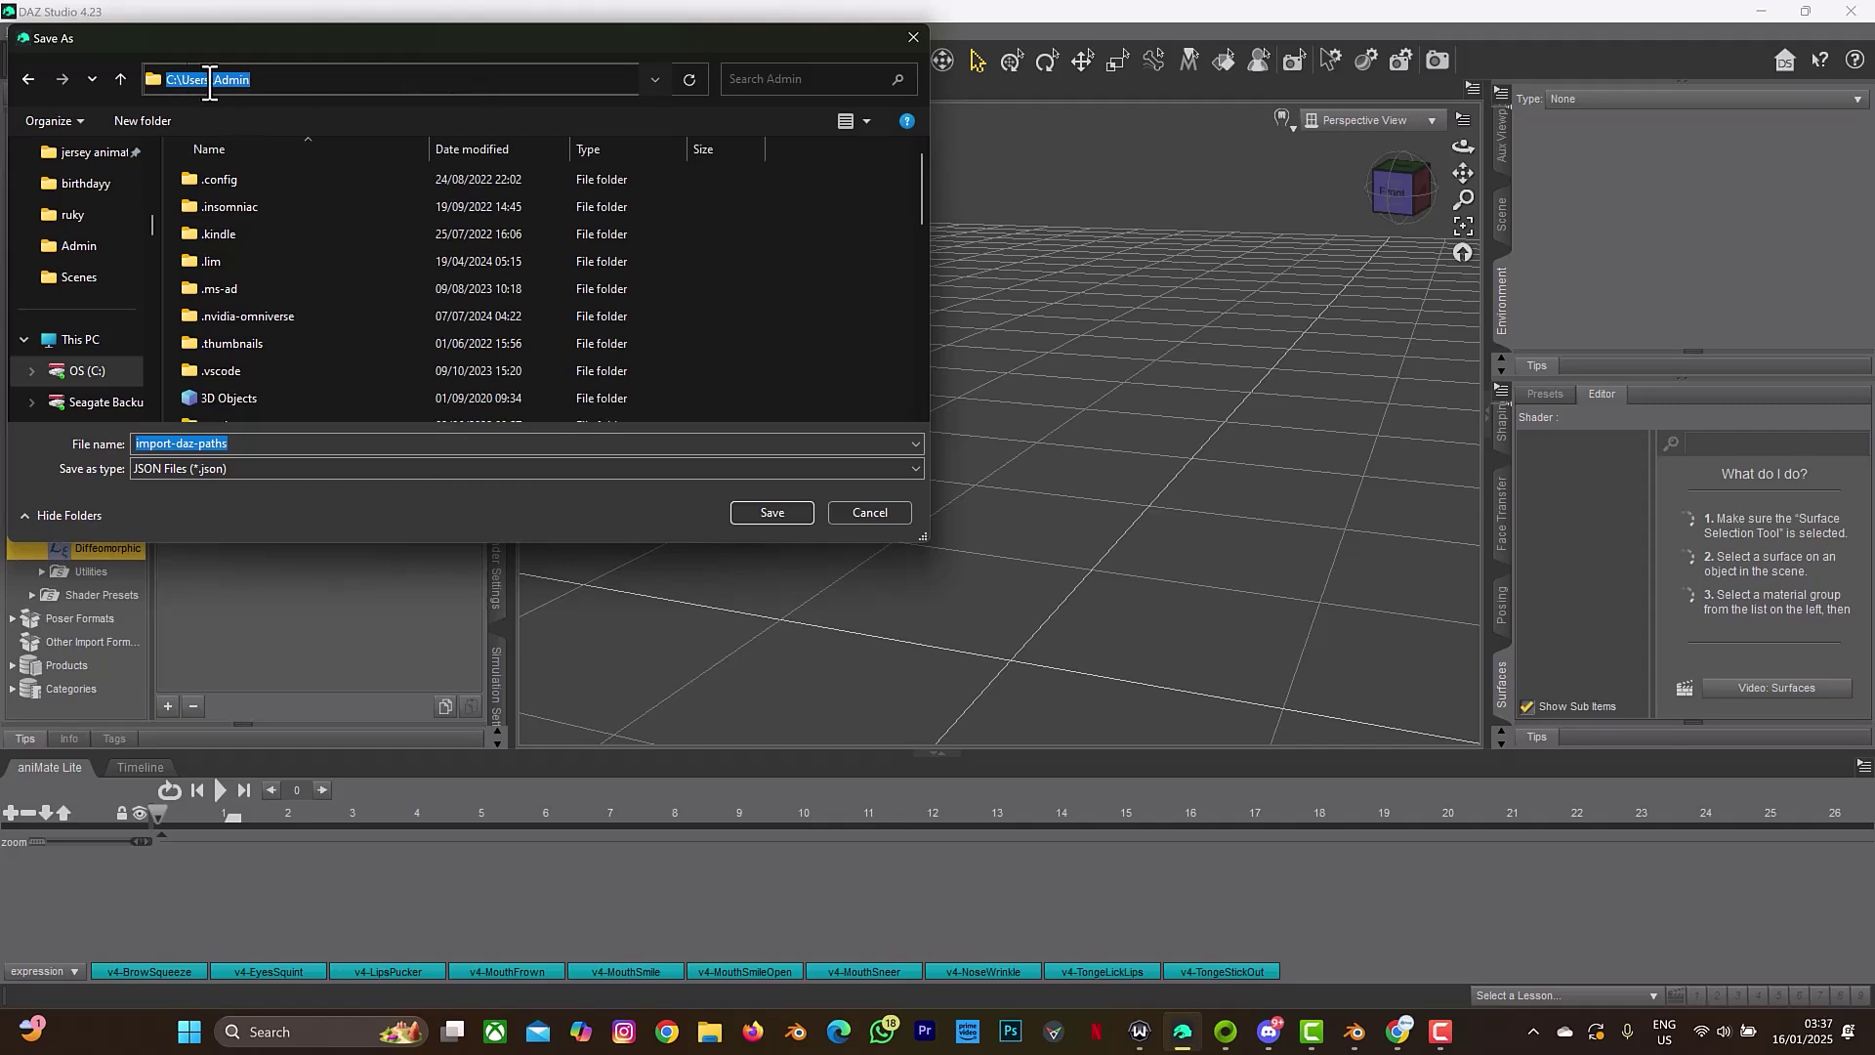
{"action": "left_click", "coordinate": [741, 510]}
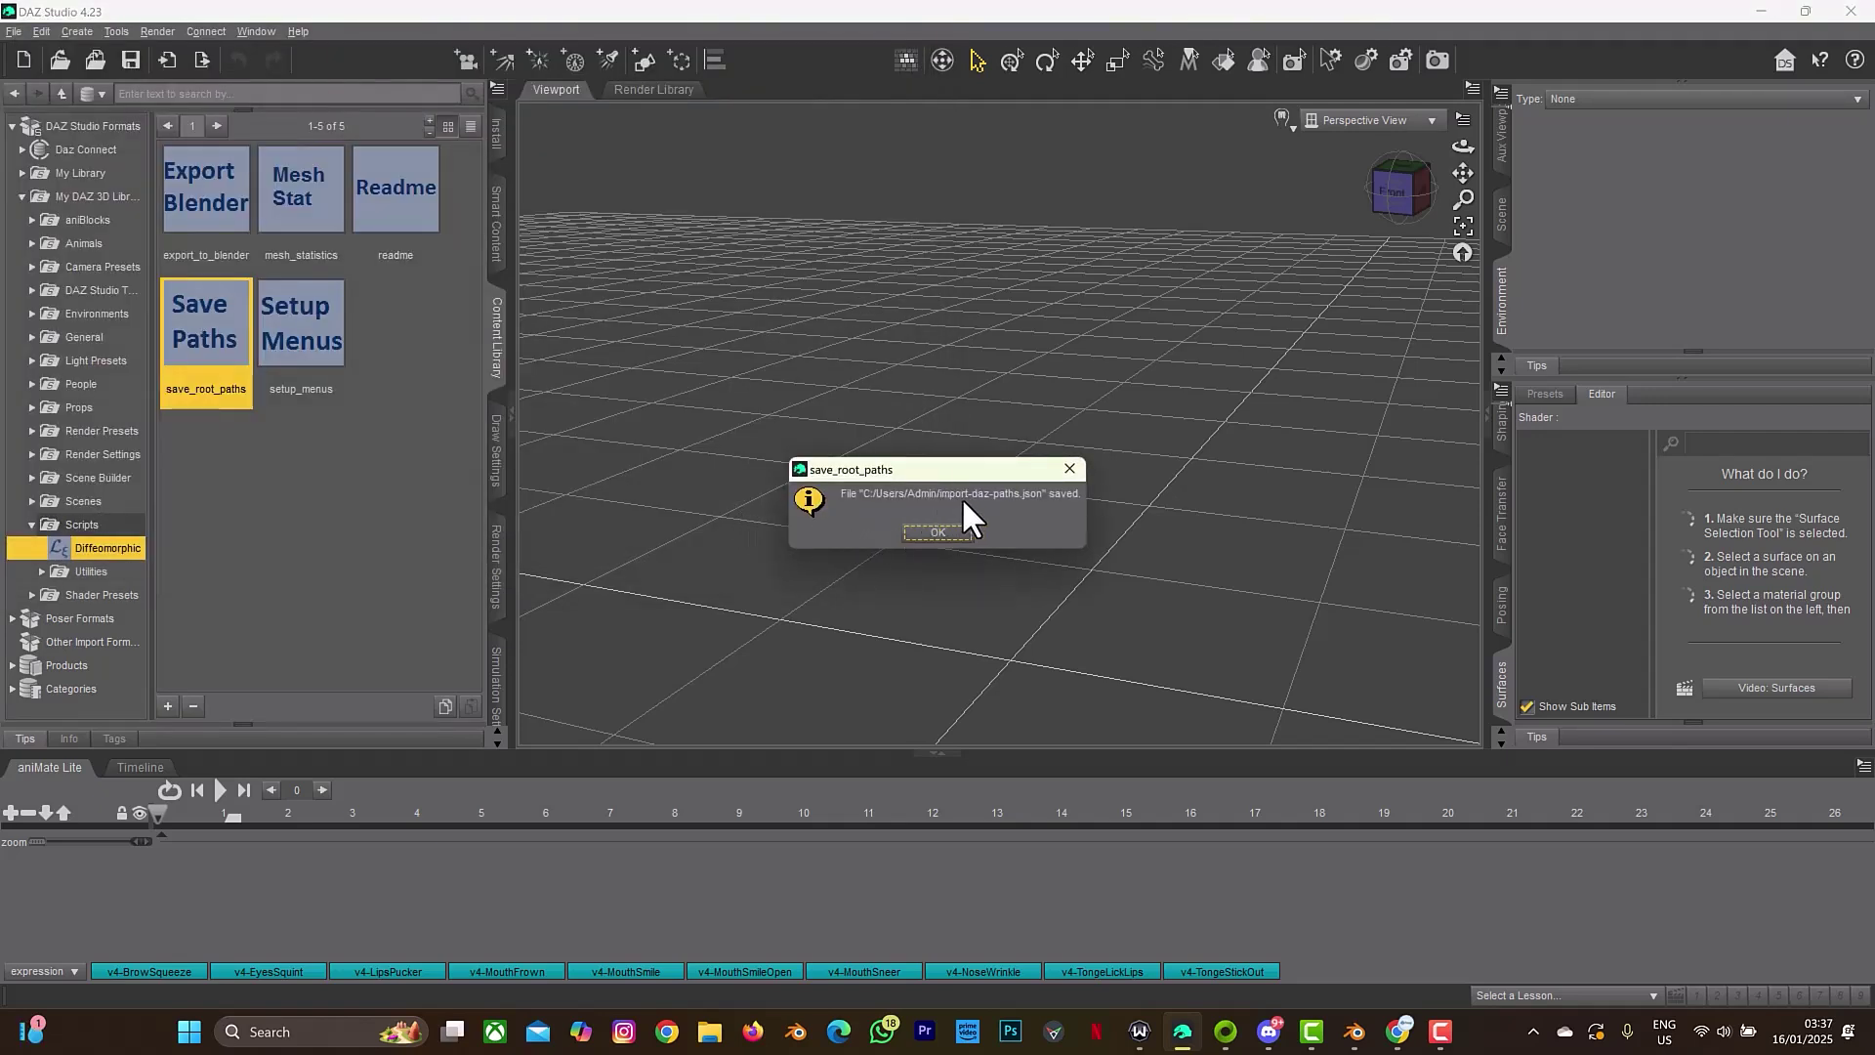
{"action": "left_click", "coordinate": [936, 532]}
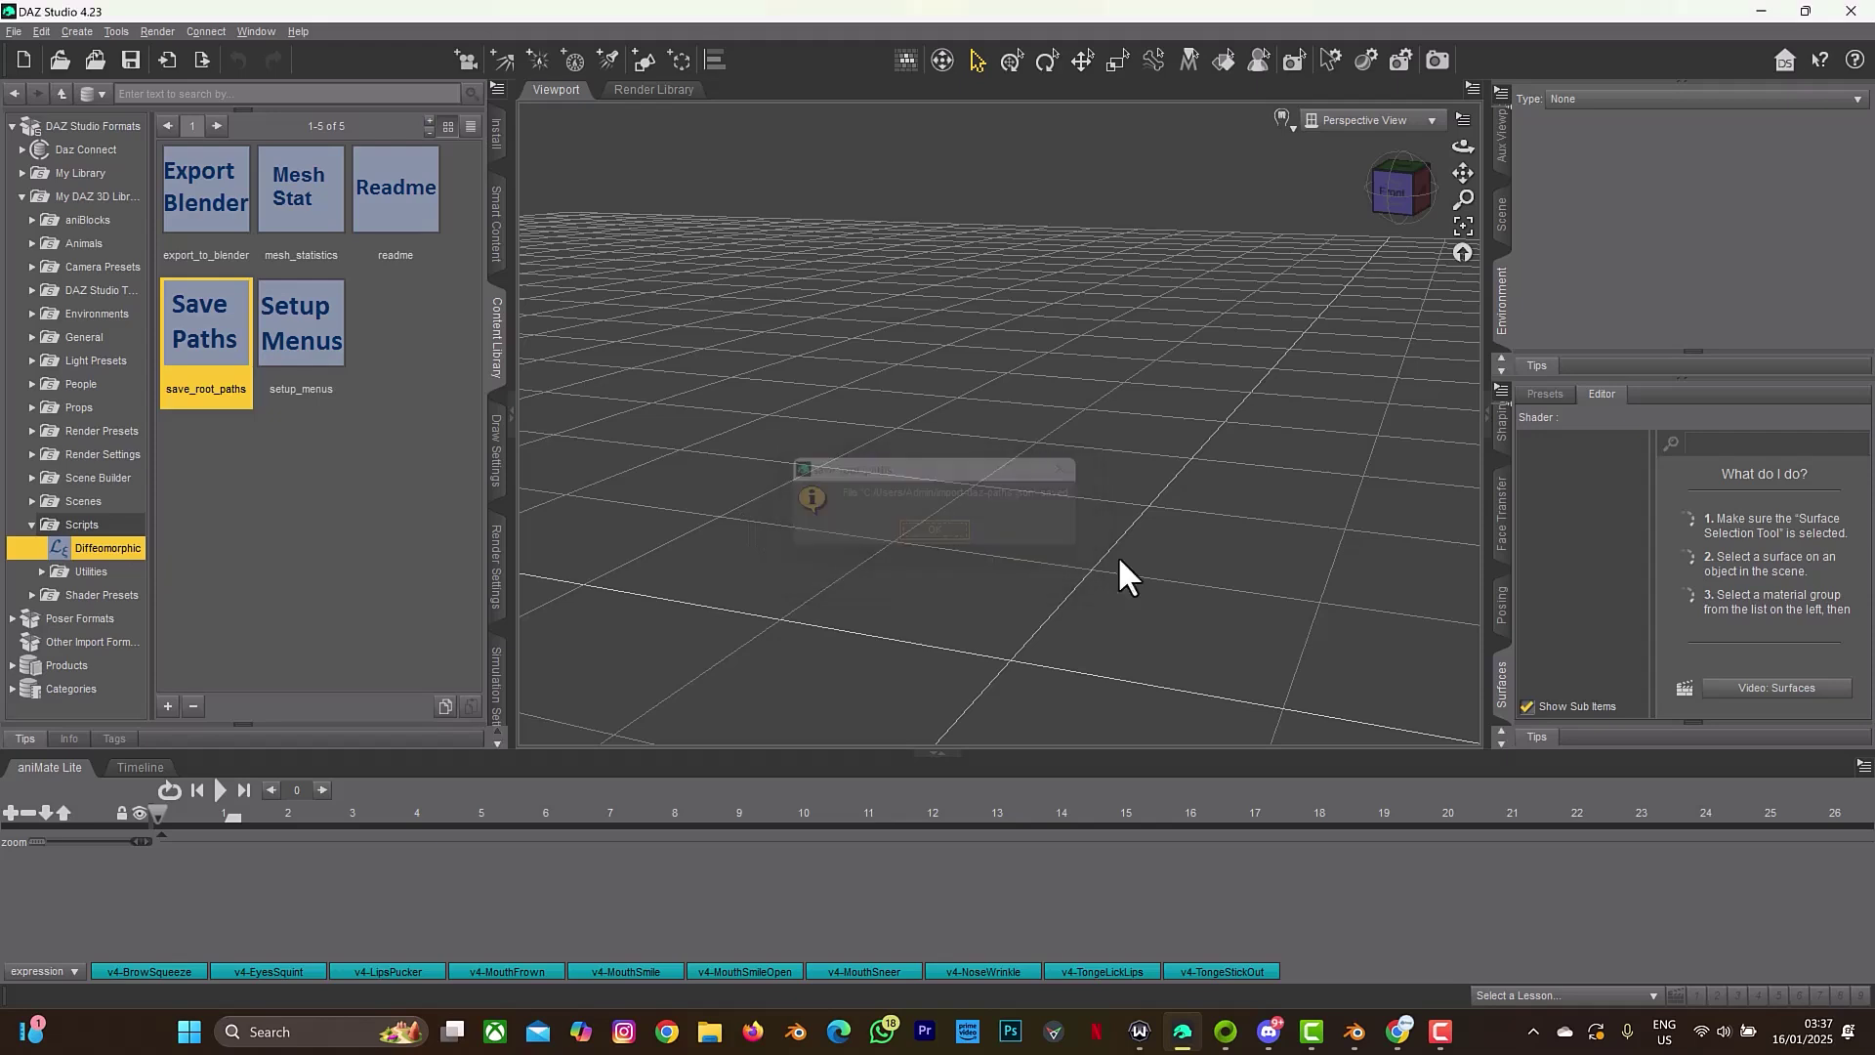
Switch to Blender and load the root paths from C:\Users\Admin\import-daz-paths.json into the DAZ importer's Global Settings, and accept the settings
{"action": "key", "text": "alt+Tab"}
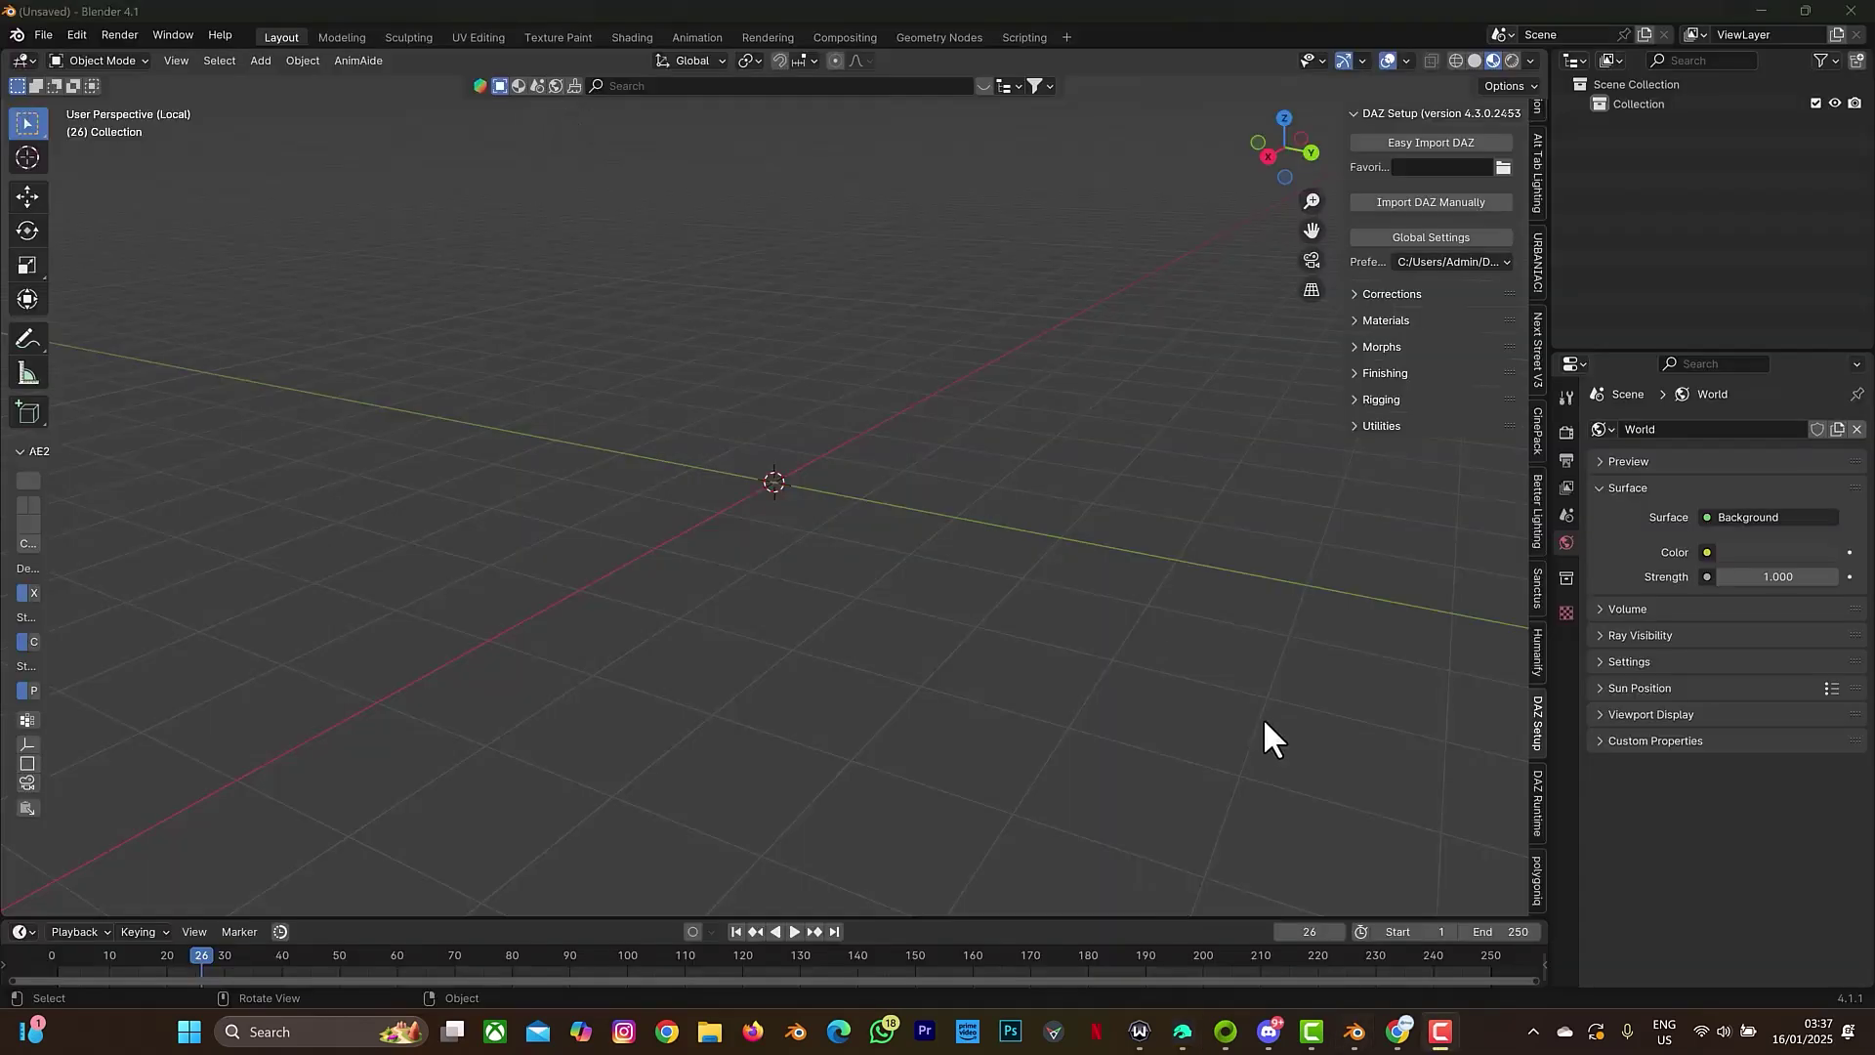
{"action": "left_click", "coordinate": [1398, 240]}
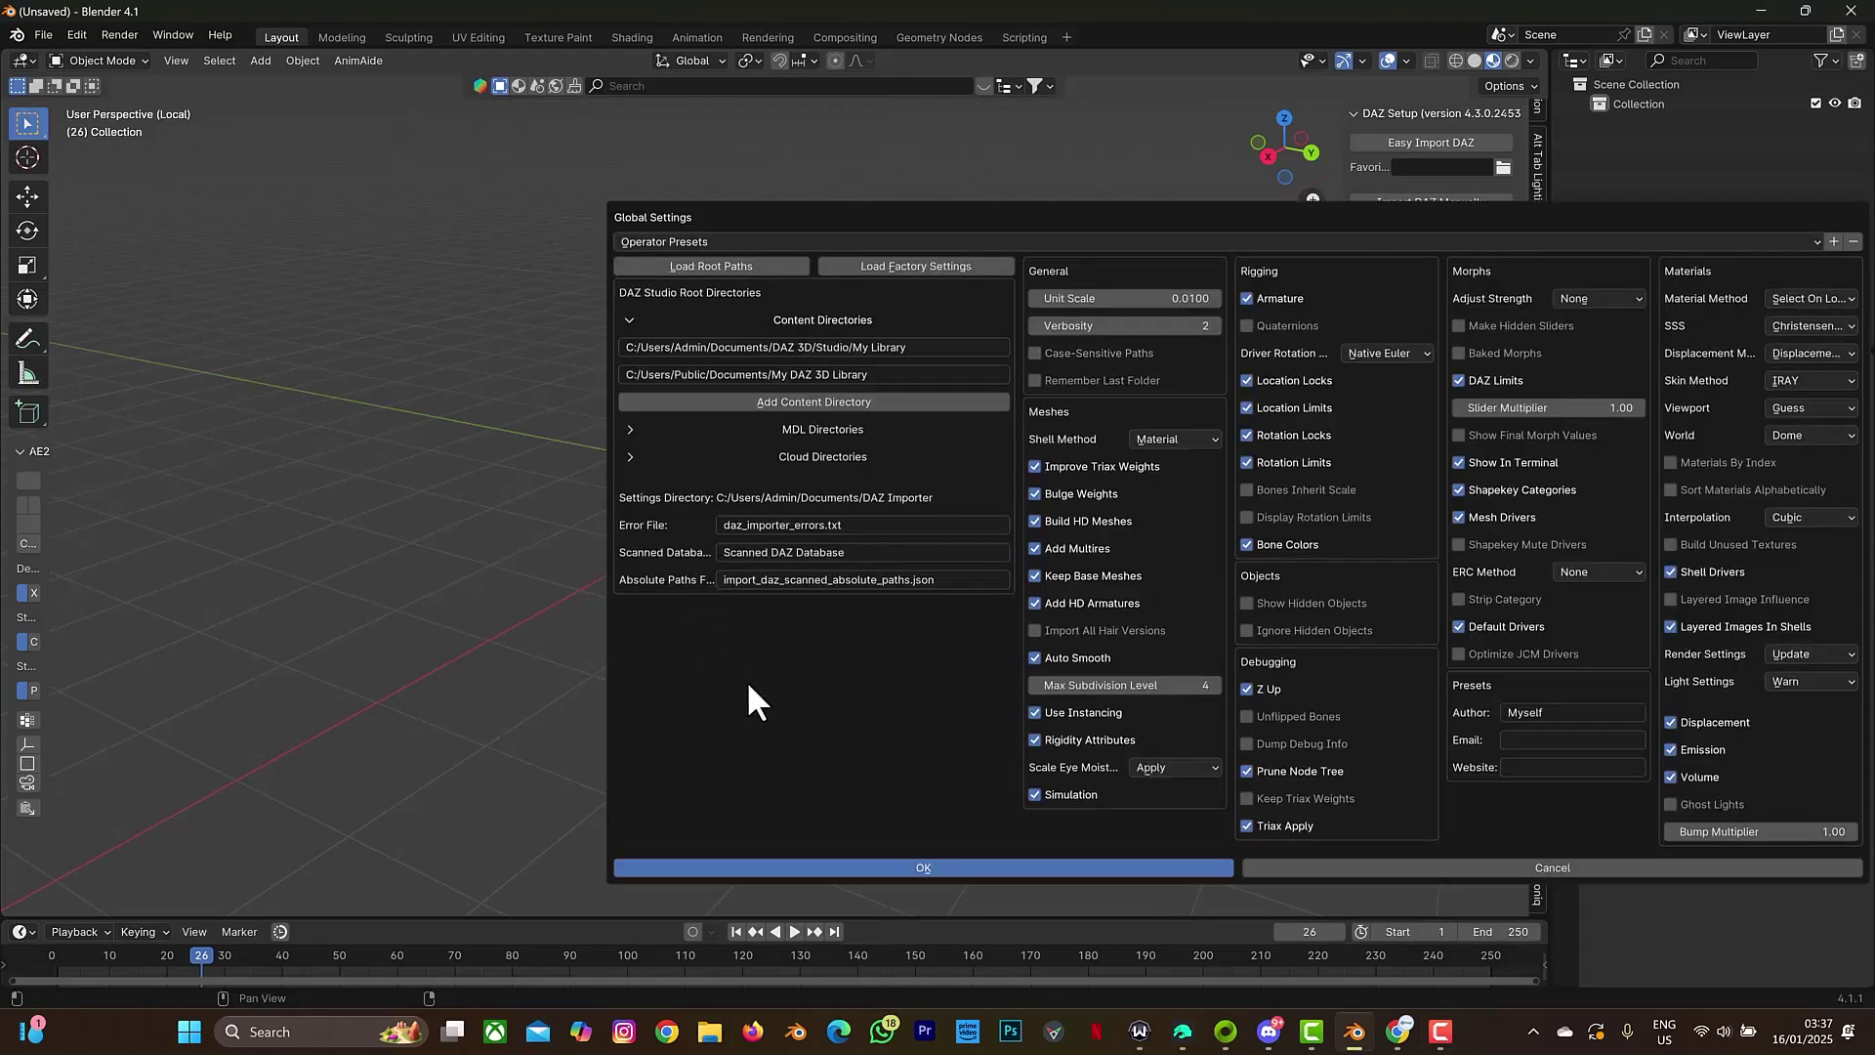
{"action": "left_click", "coordinate": [750, 268]}
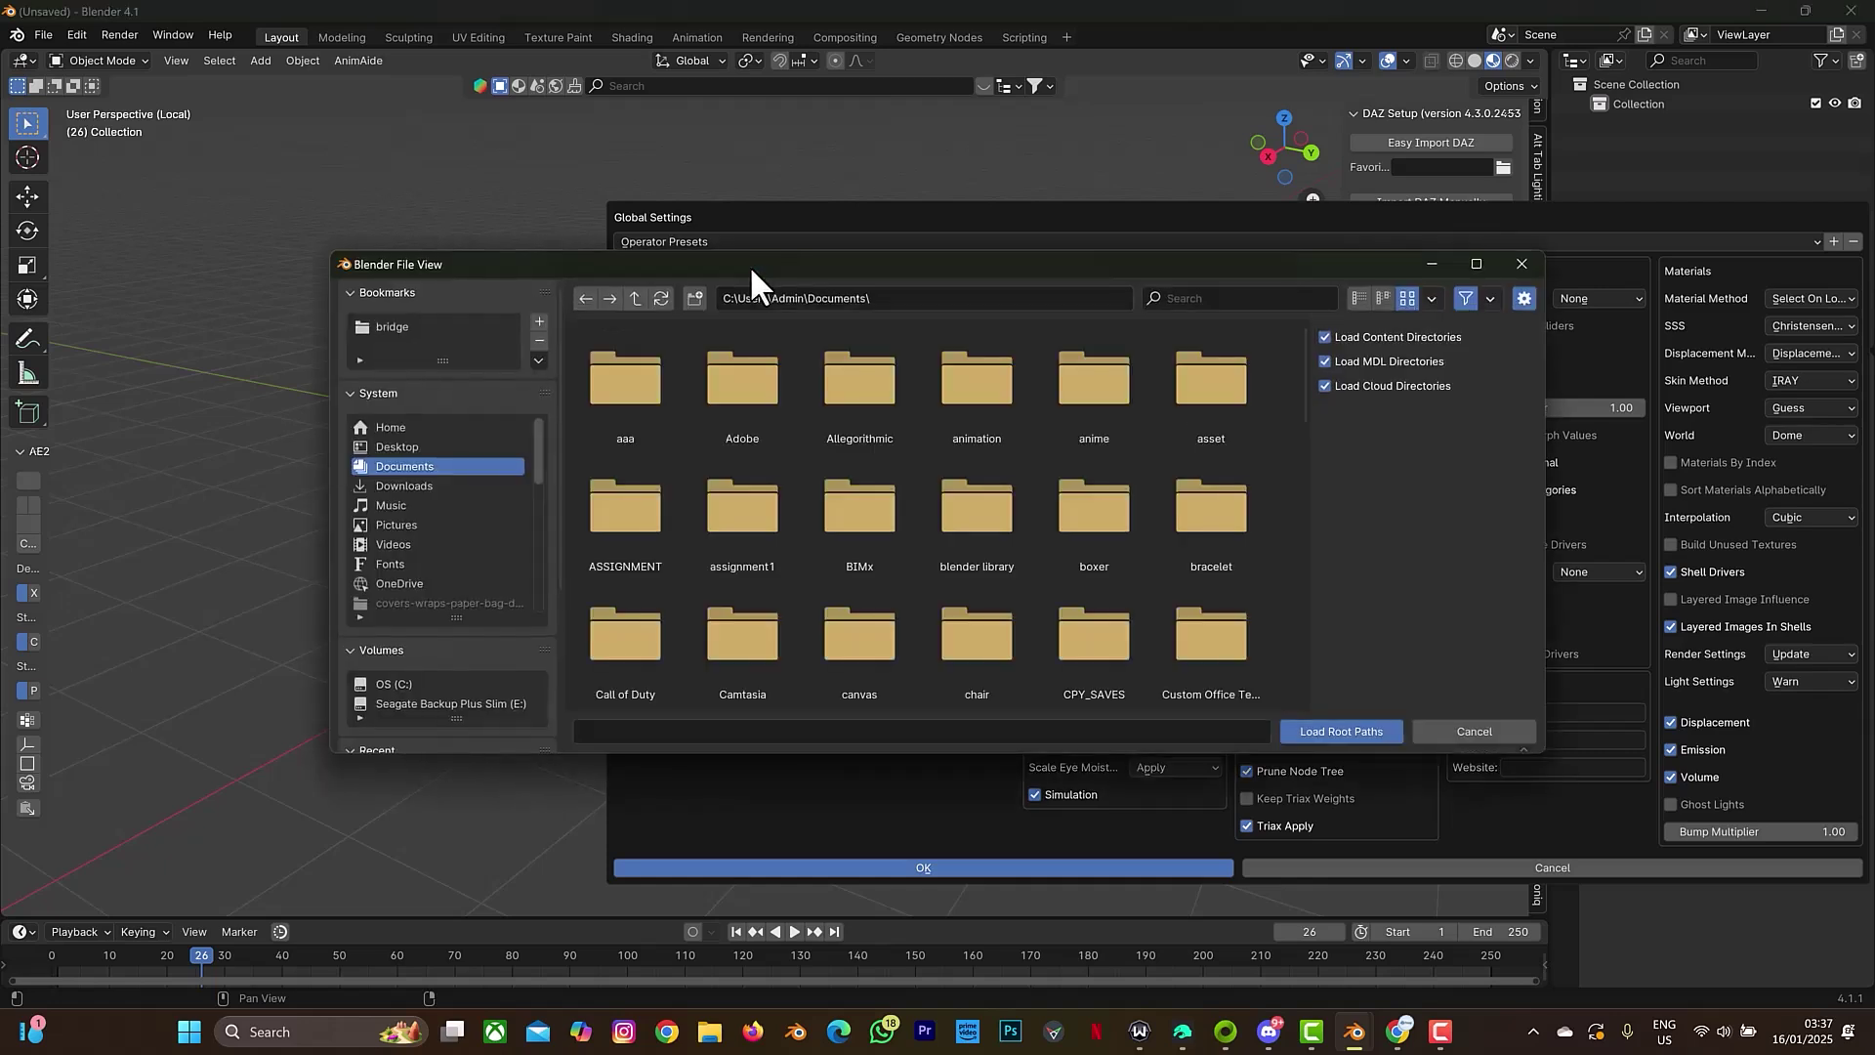
{"action": "left_click", "coordinate": [882, 306]}
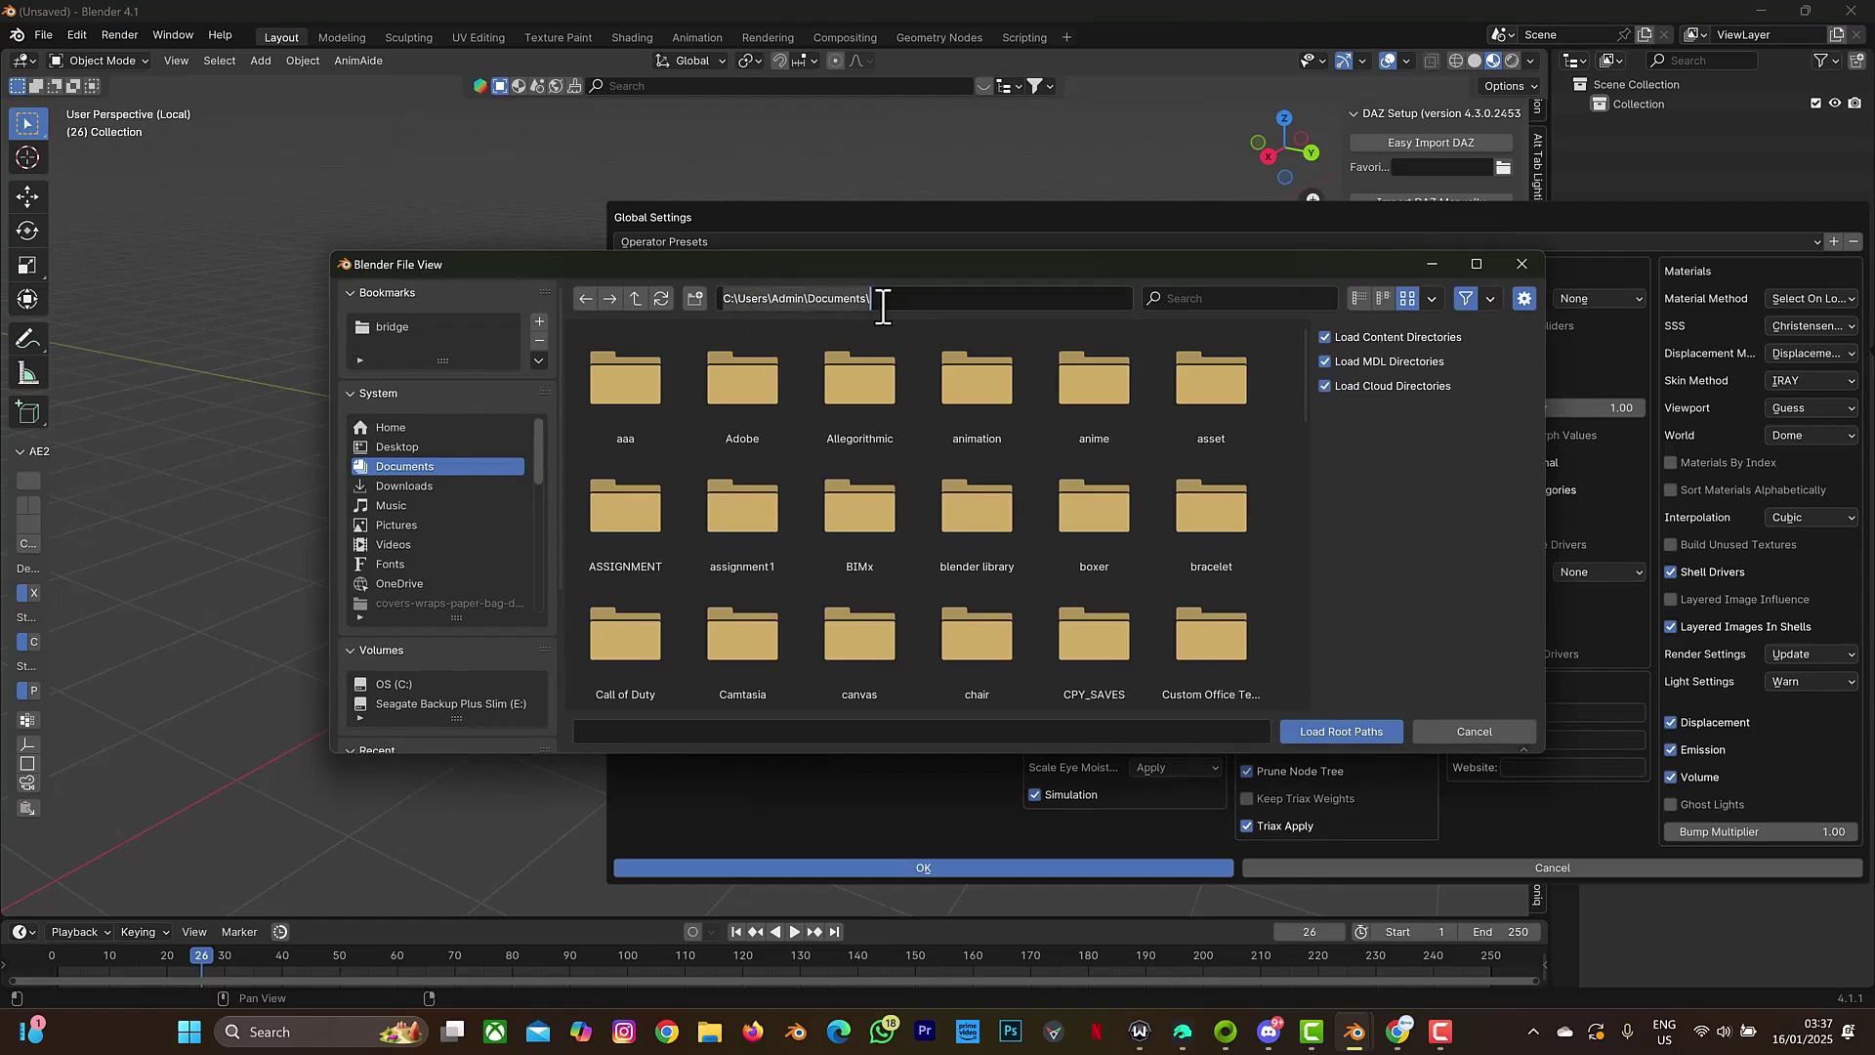
{"action": "key", "text": "ctrl+BackSpace"}
{"action": "key", "text": "Return"}
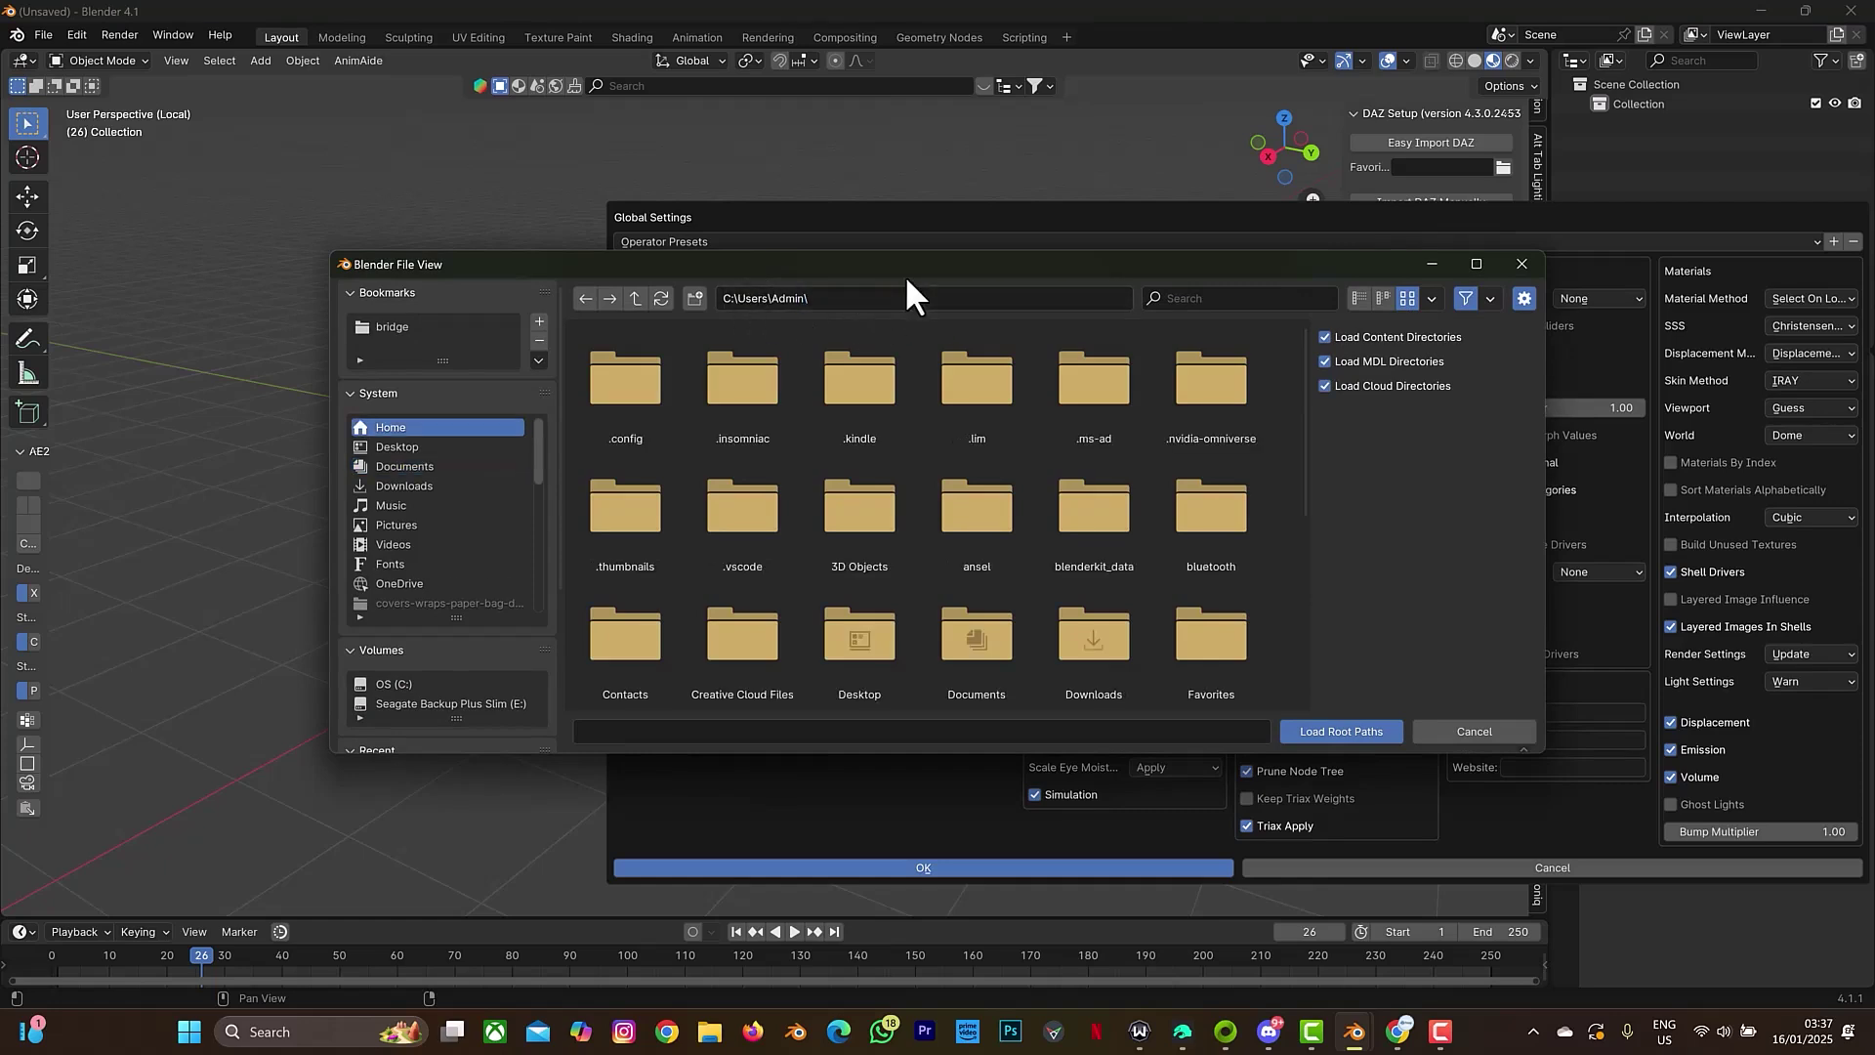
{"action": "scroll", "coordinate": [922, 450], "scroll_direction": "down", "scroll_amount": 6}
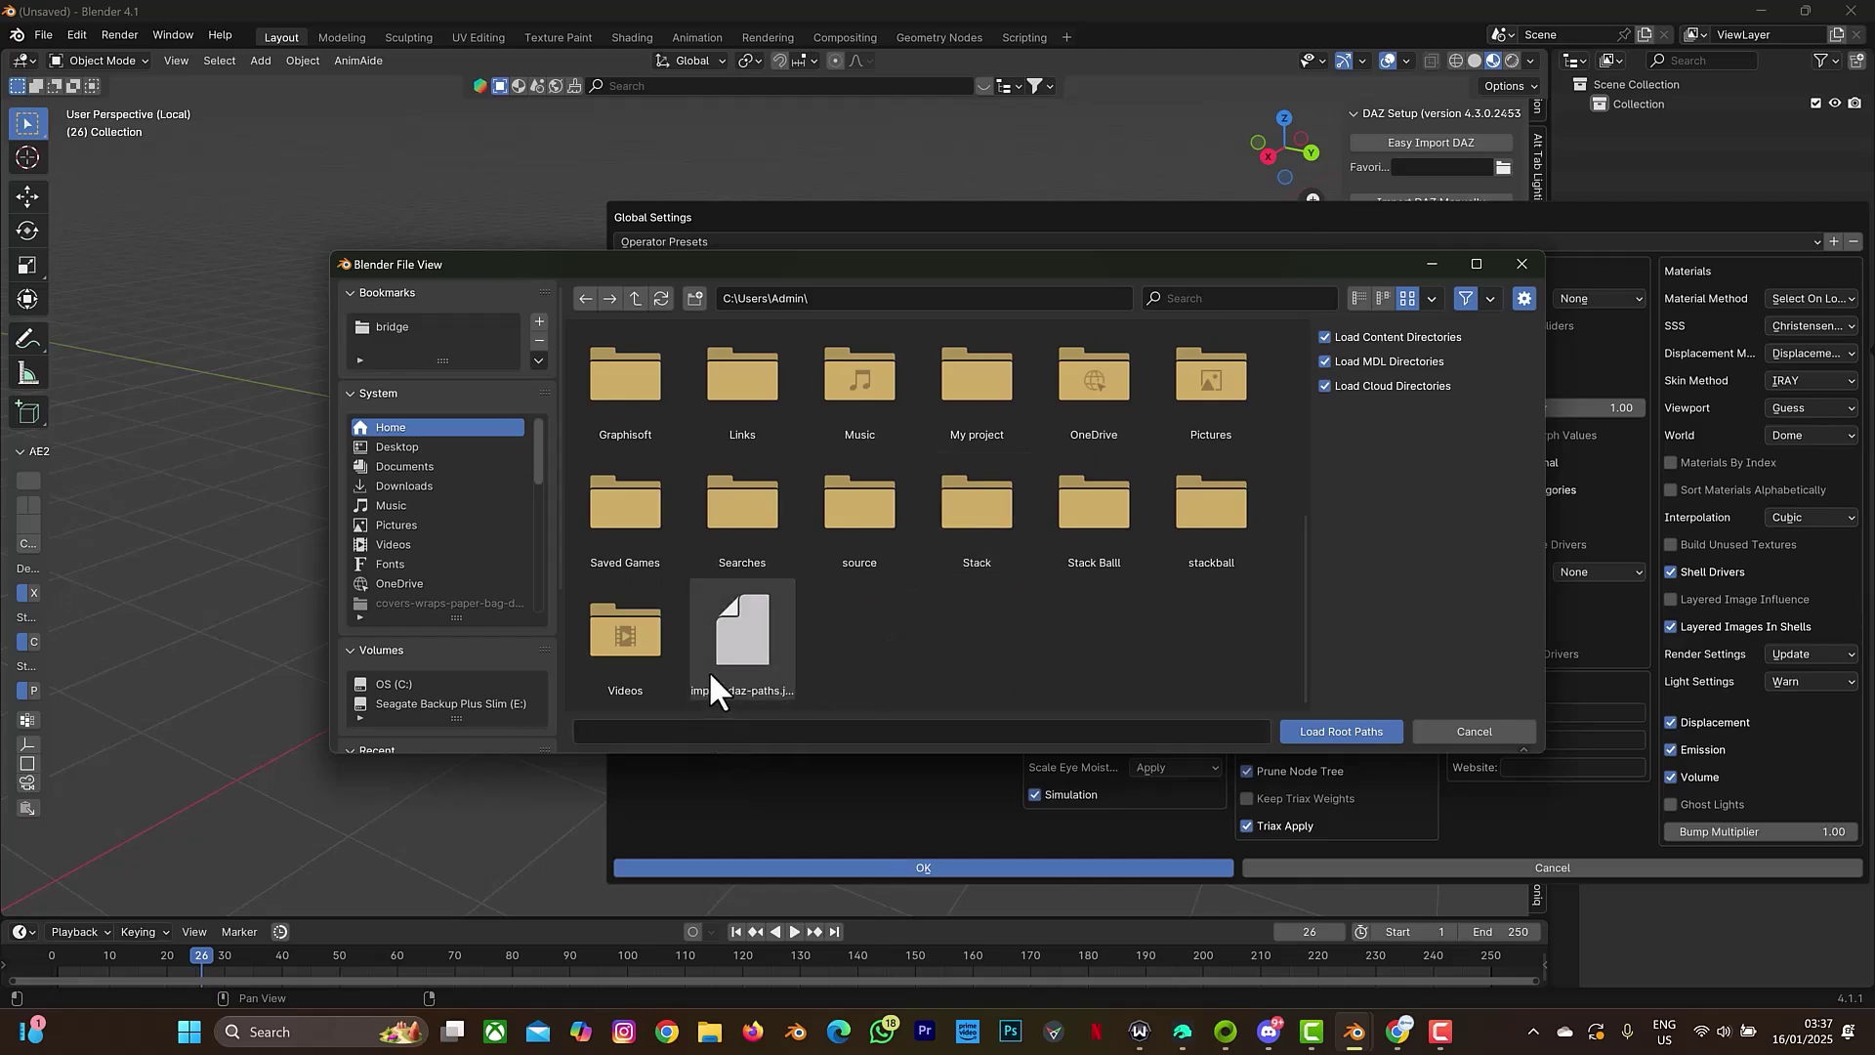
{"action": "left_click", "coordinate": [707, 670]}
{"action": "left_click", "coordinate": [1318, 738]}
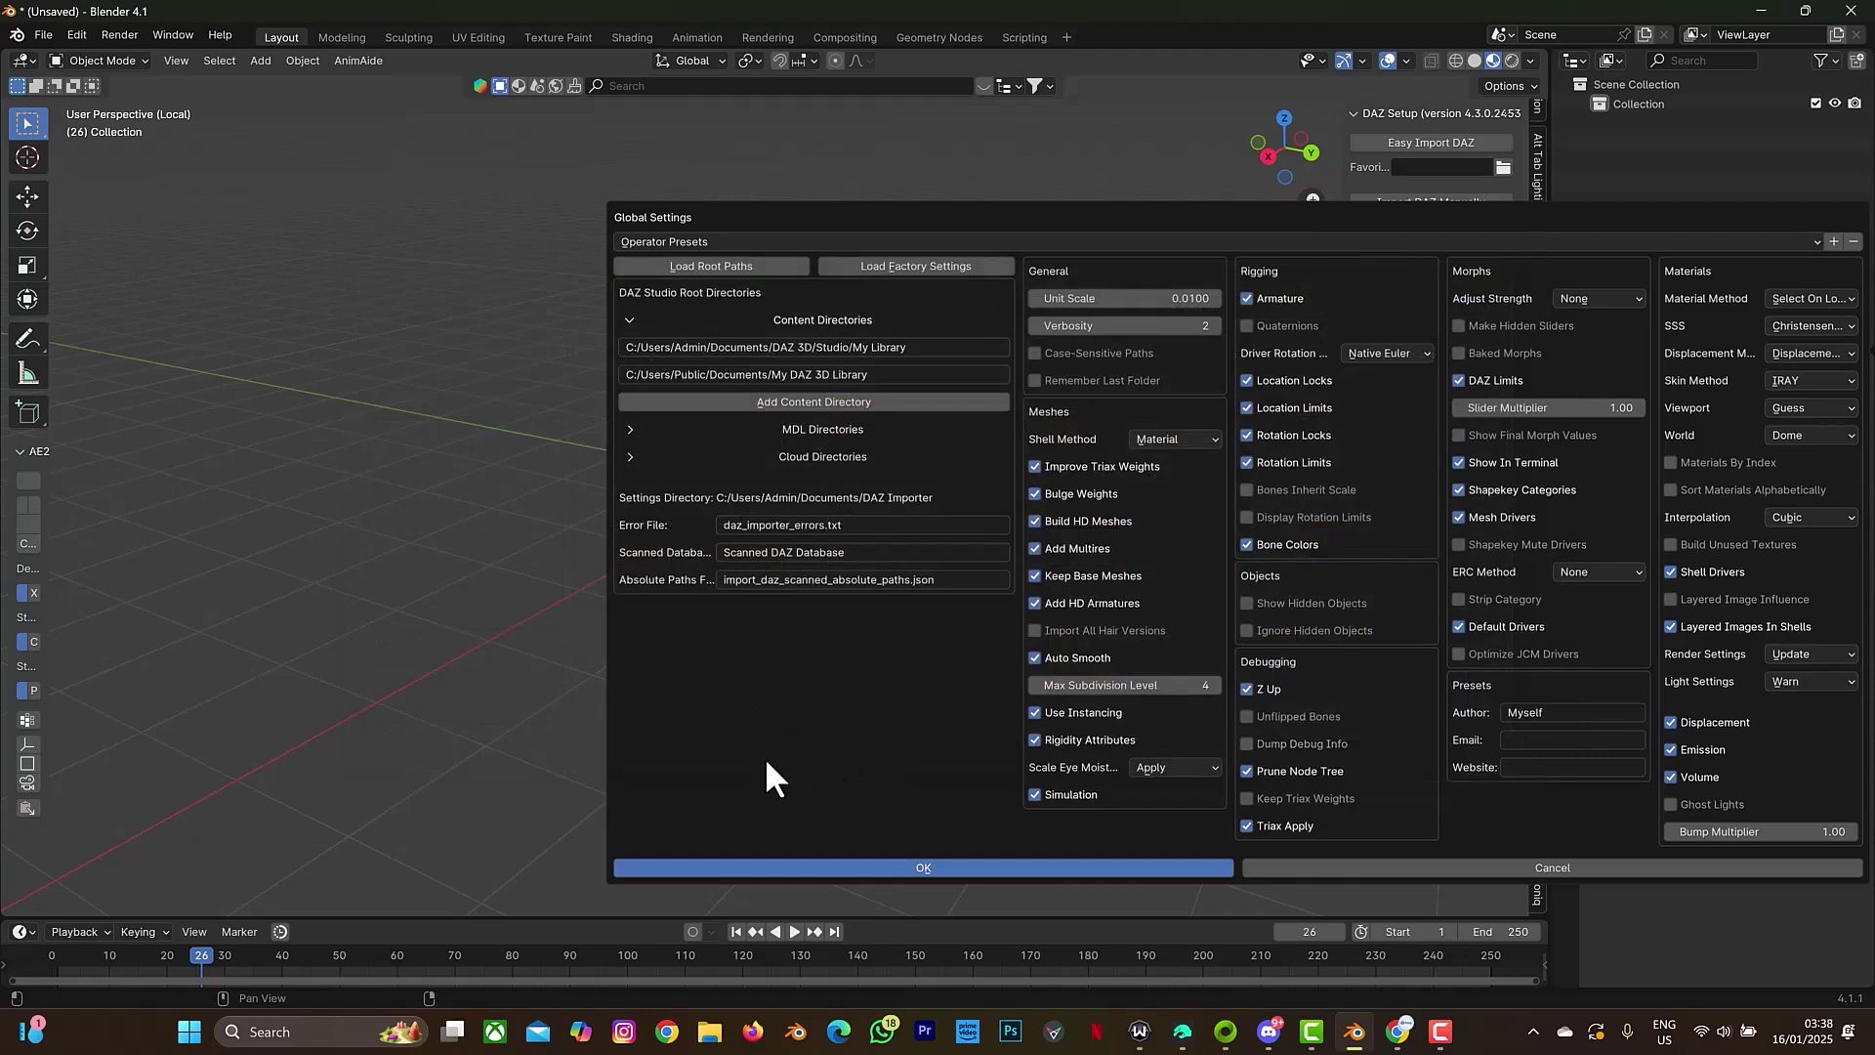
{"action": "left_click", "coordinate": [864, 865]}
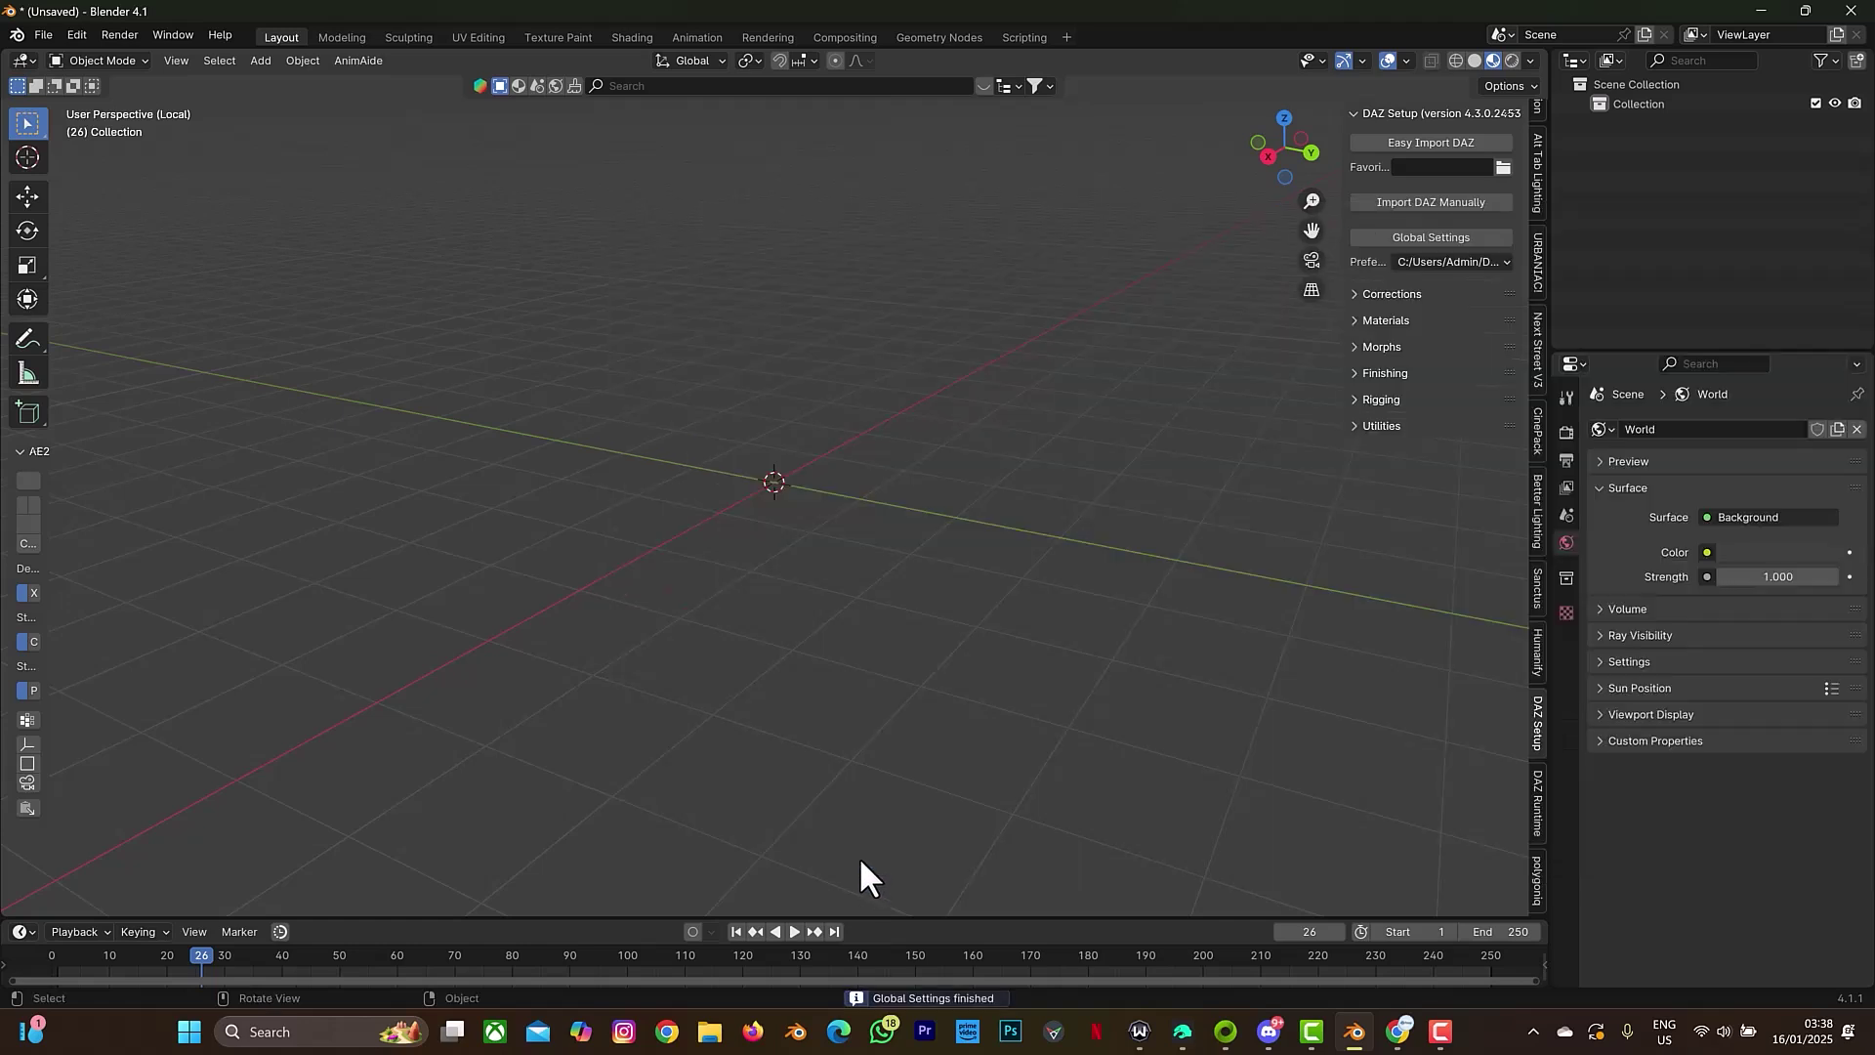
Switch to DAZ Studio and load the Amala for Genesis 9 figure into the scene
{"action": "key", "text": "alt+Tab"}
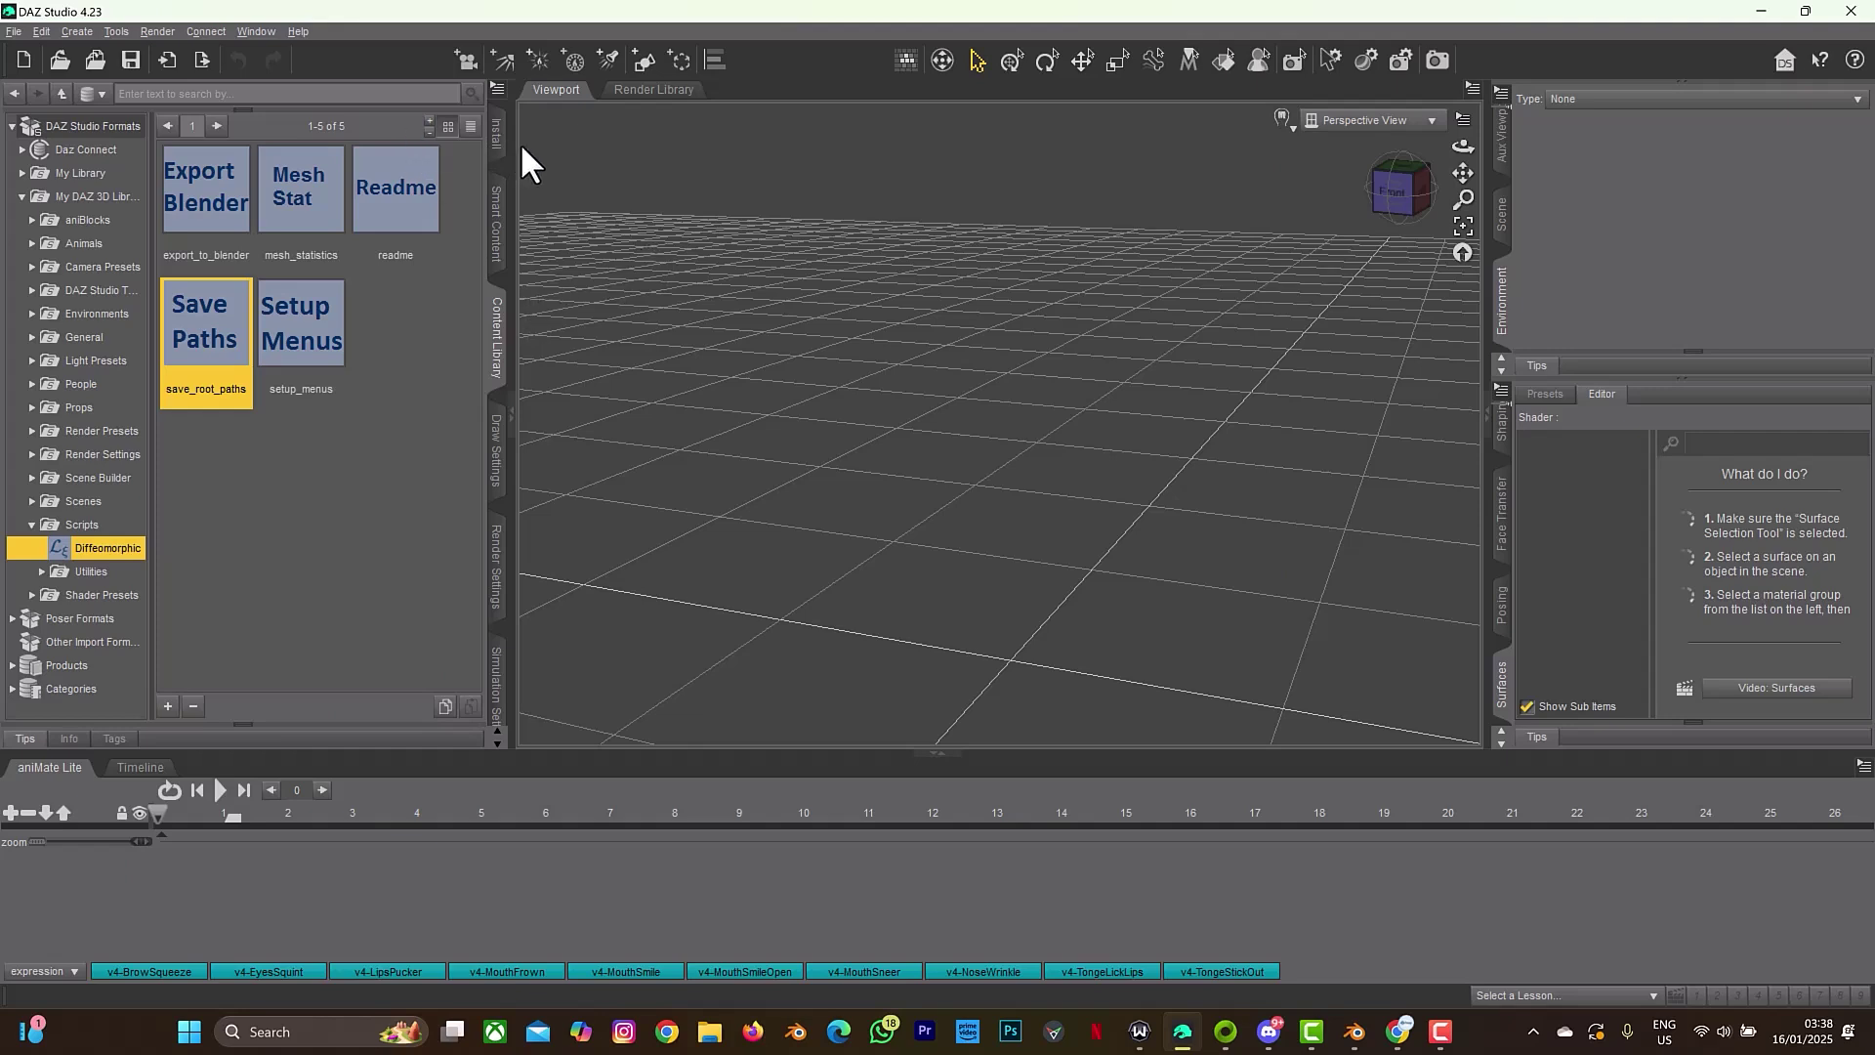
{"action": "left_click", "coordinate": [500, 252]}
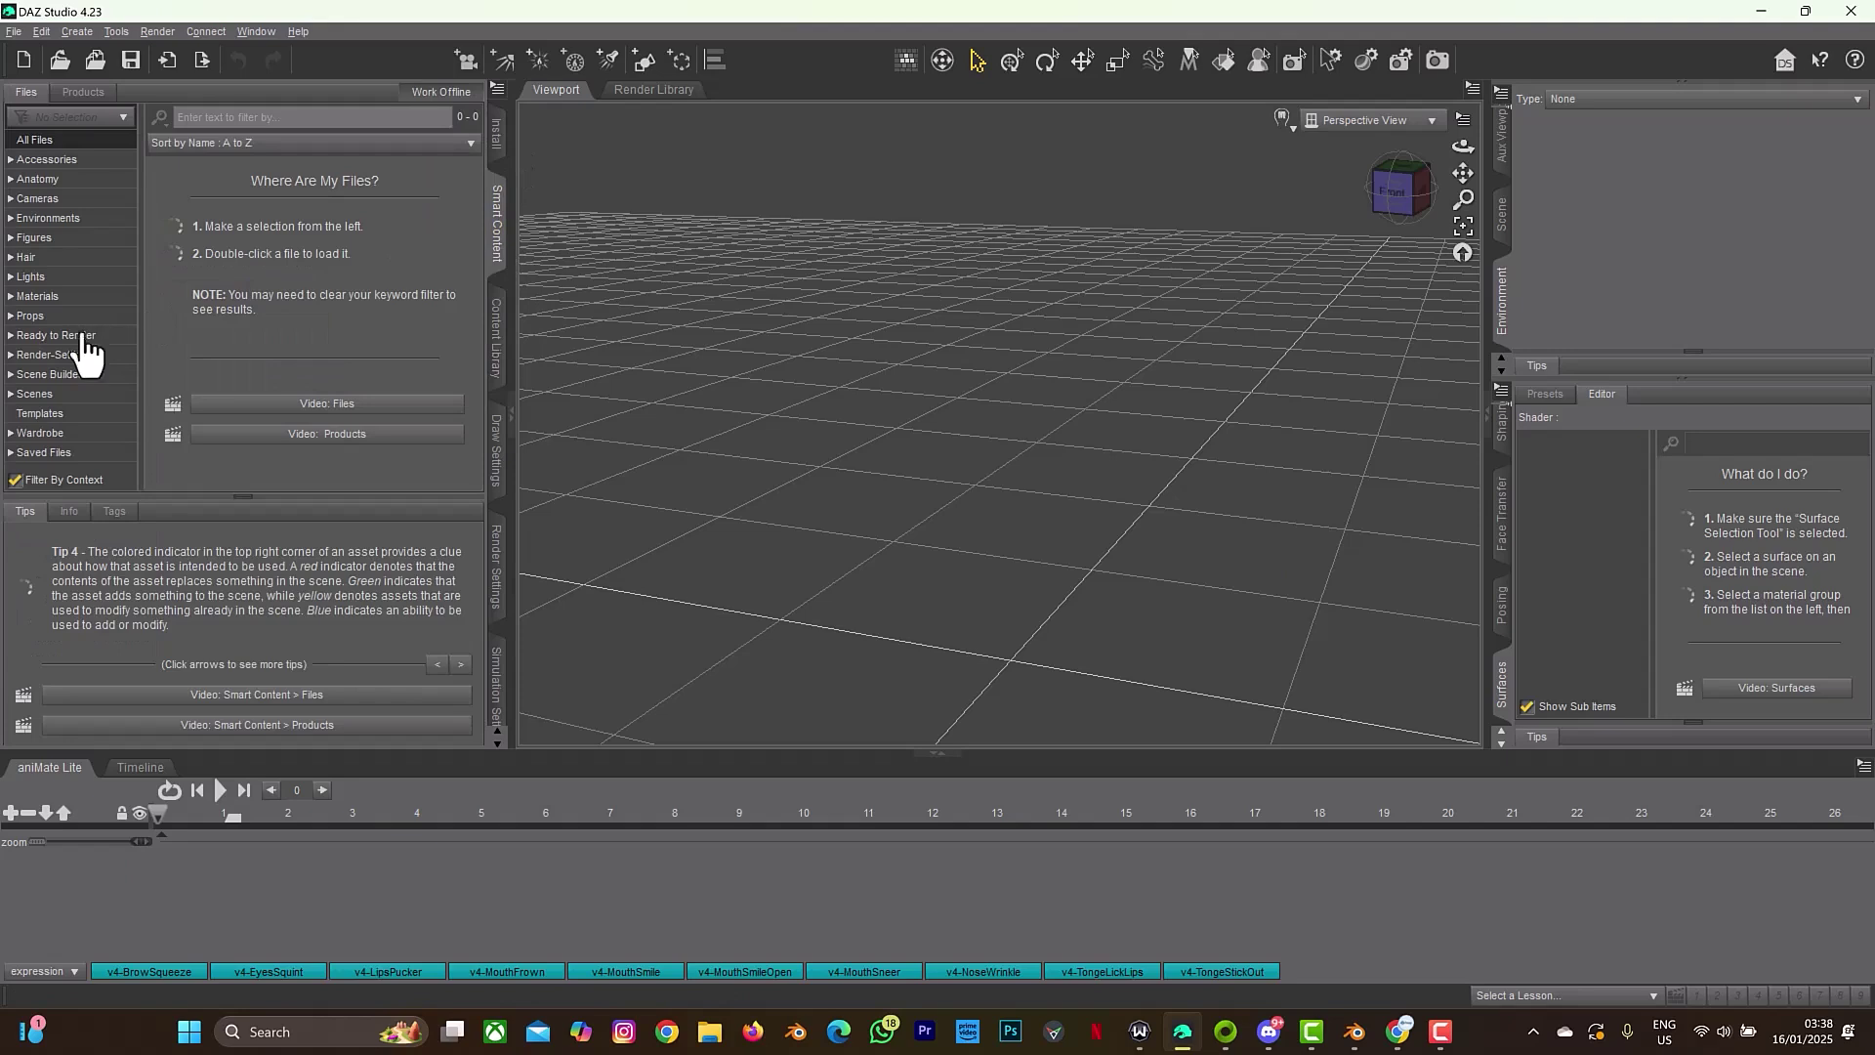
{"action": "left_click", "coordinate": [38, 237]}
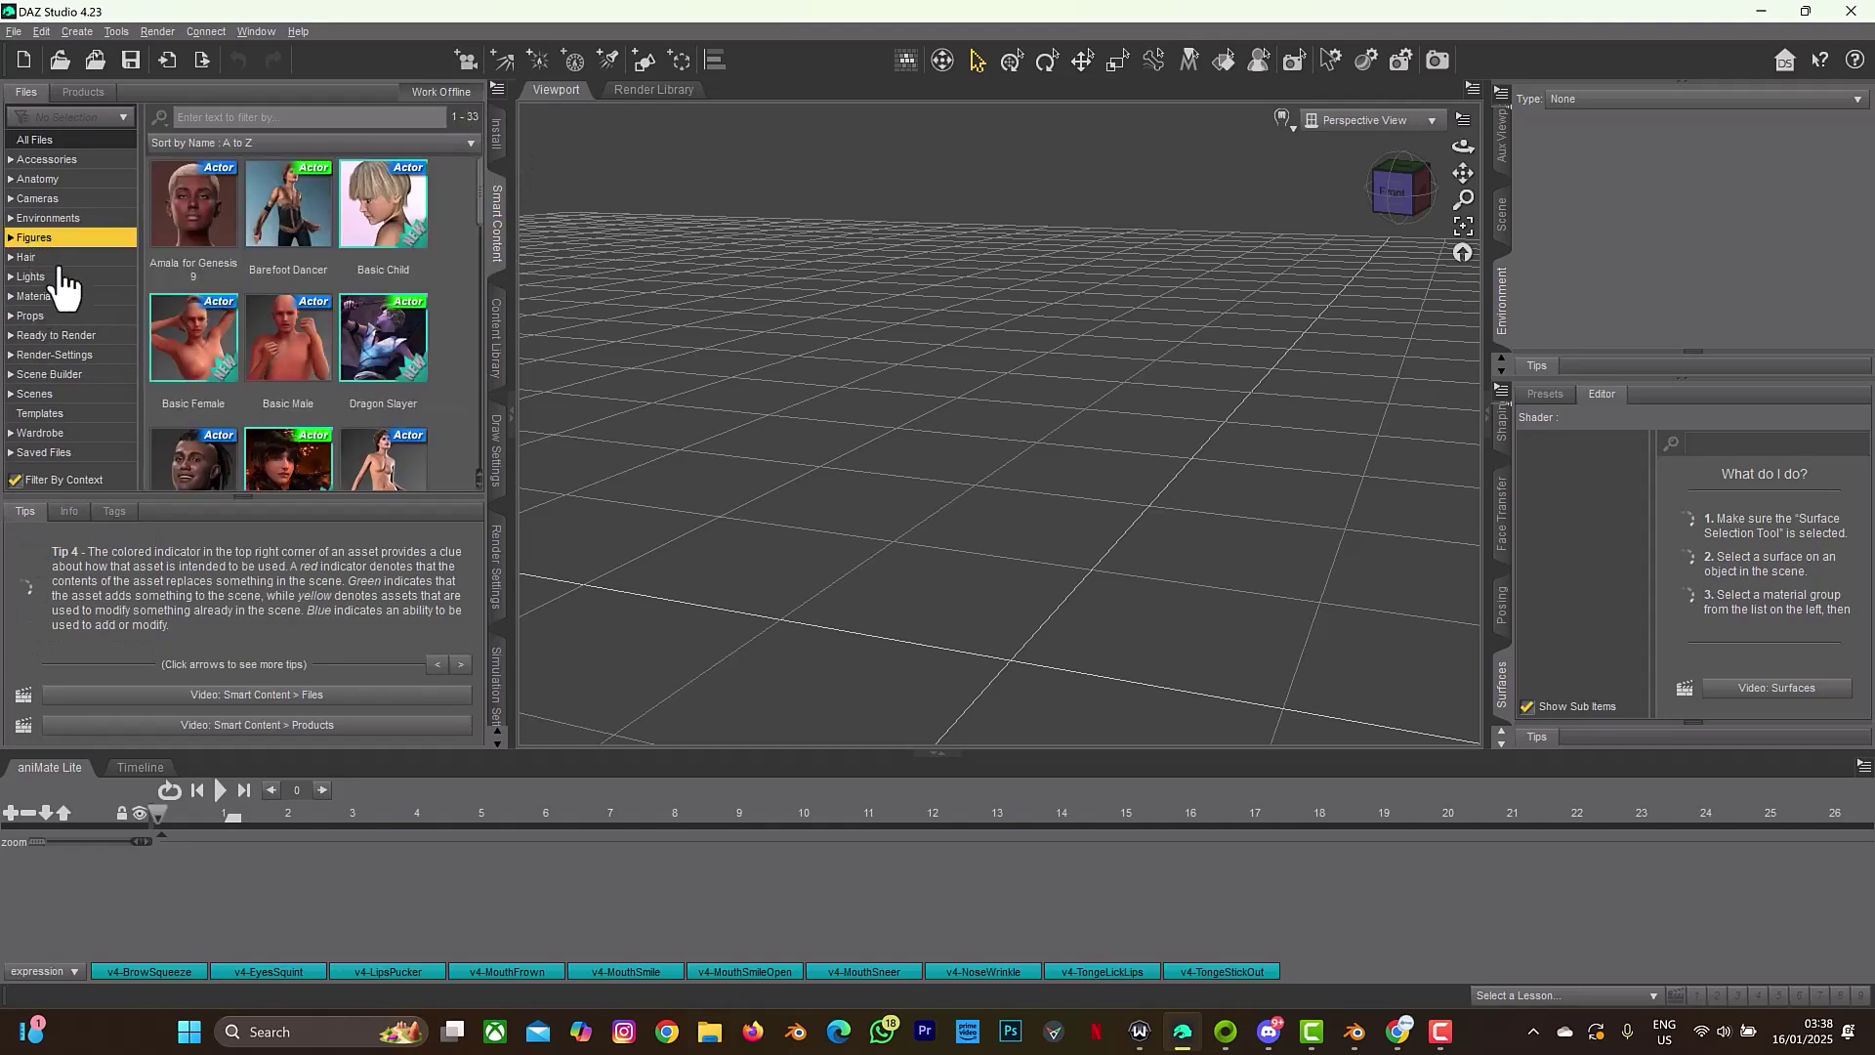
{"action": "double_click", "coordinate": [209, 254]}
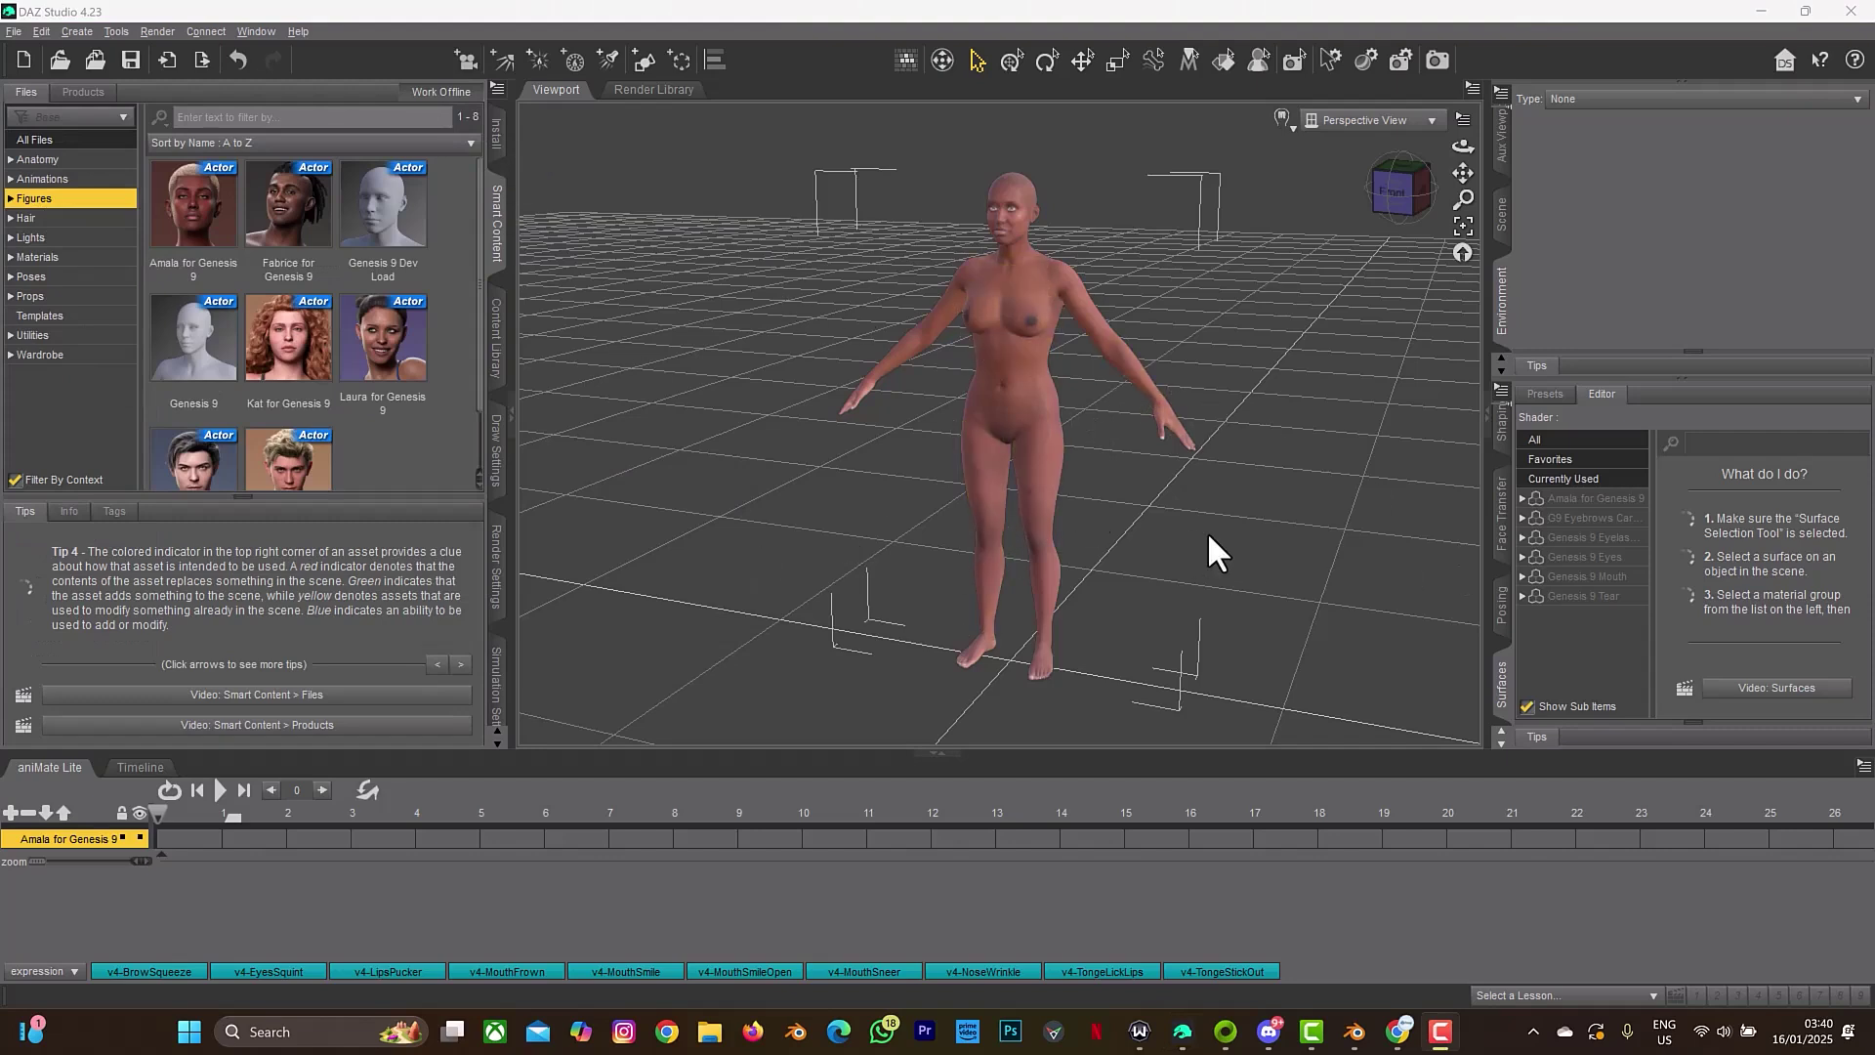
Run the Diffeomorphic setup_menus script and accept replacing the existing menu entries
{"action": "left_click", "coordinate": [499, 352]}
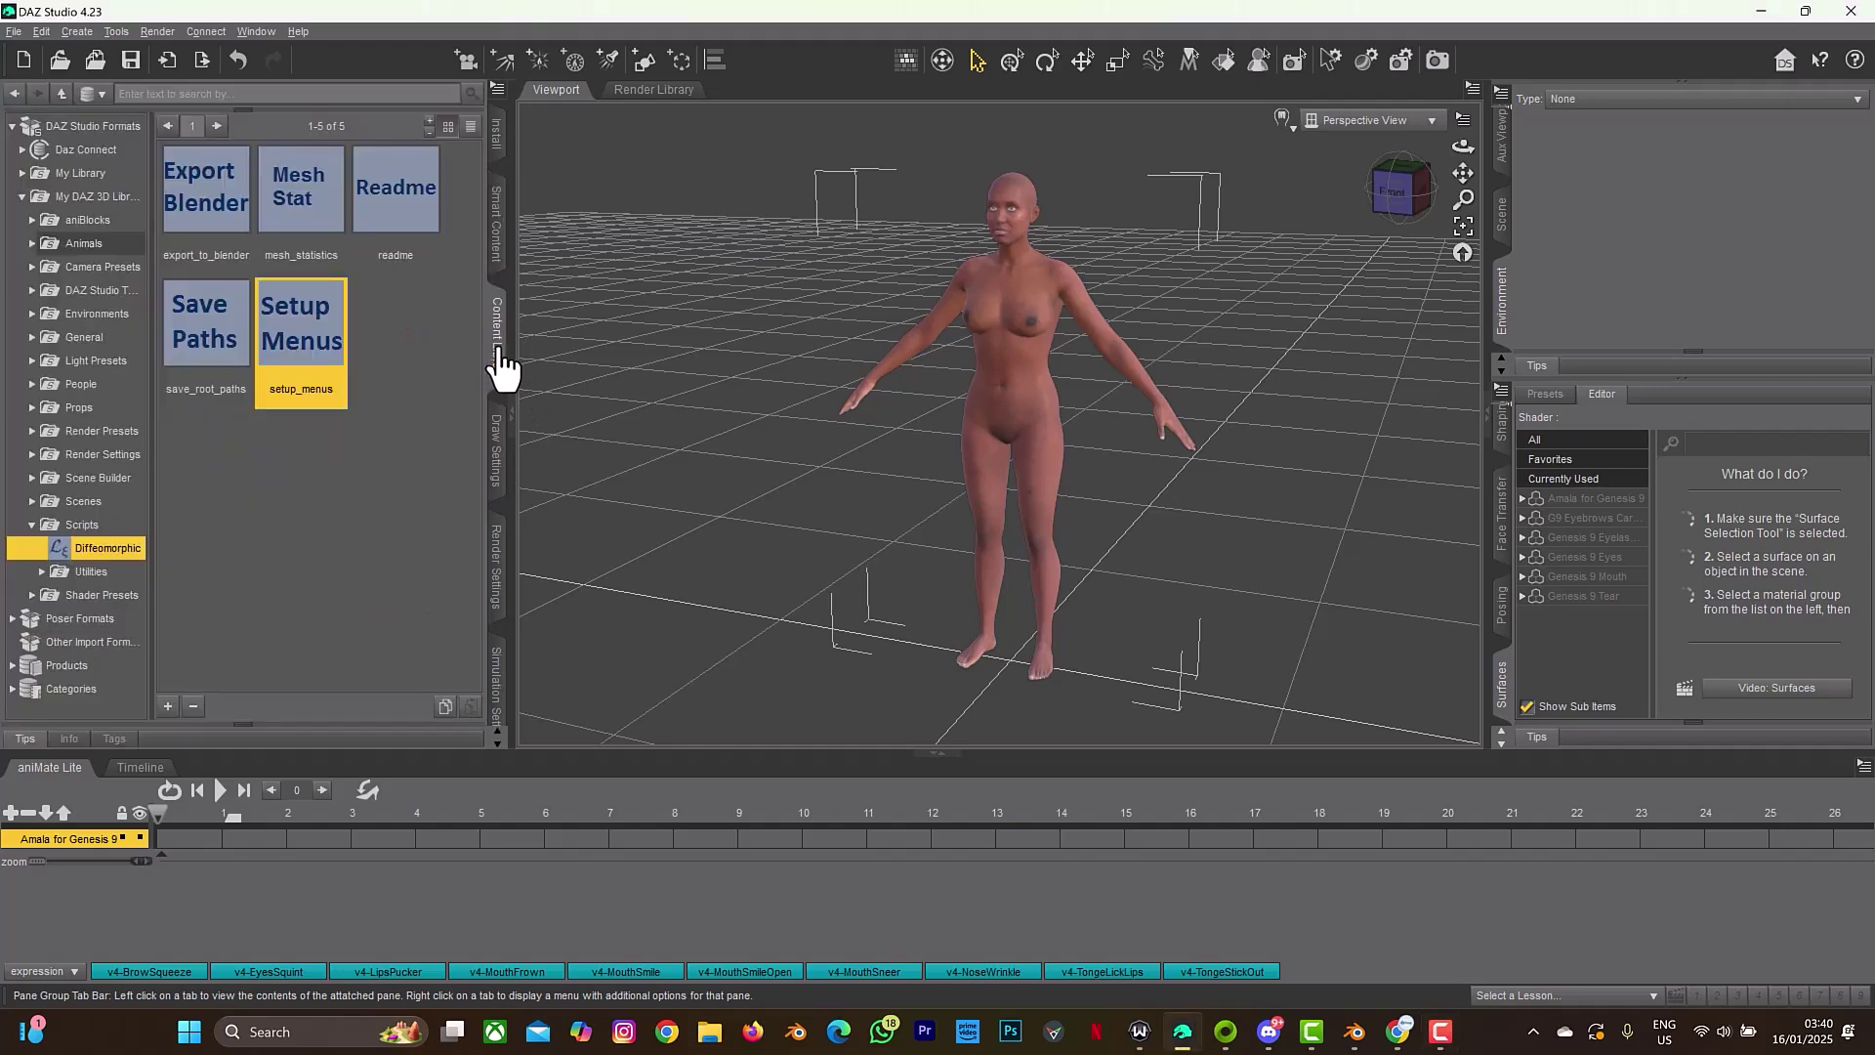
{"action": "double_click", "coordinate": [315, 394]}
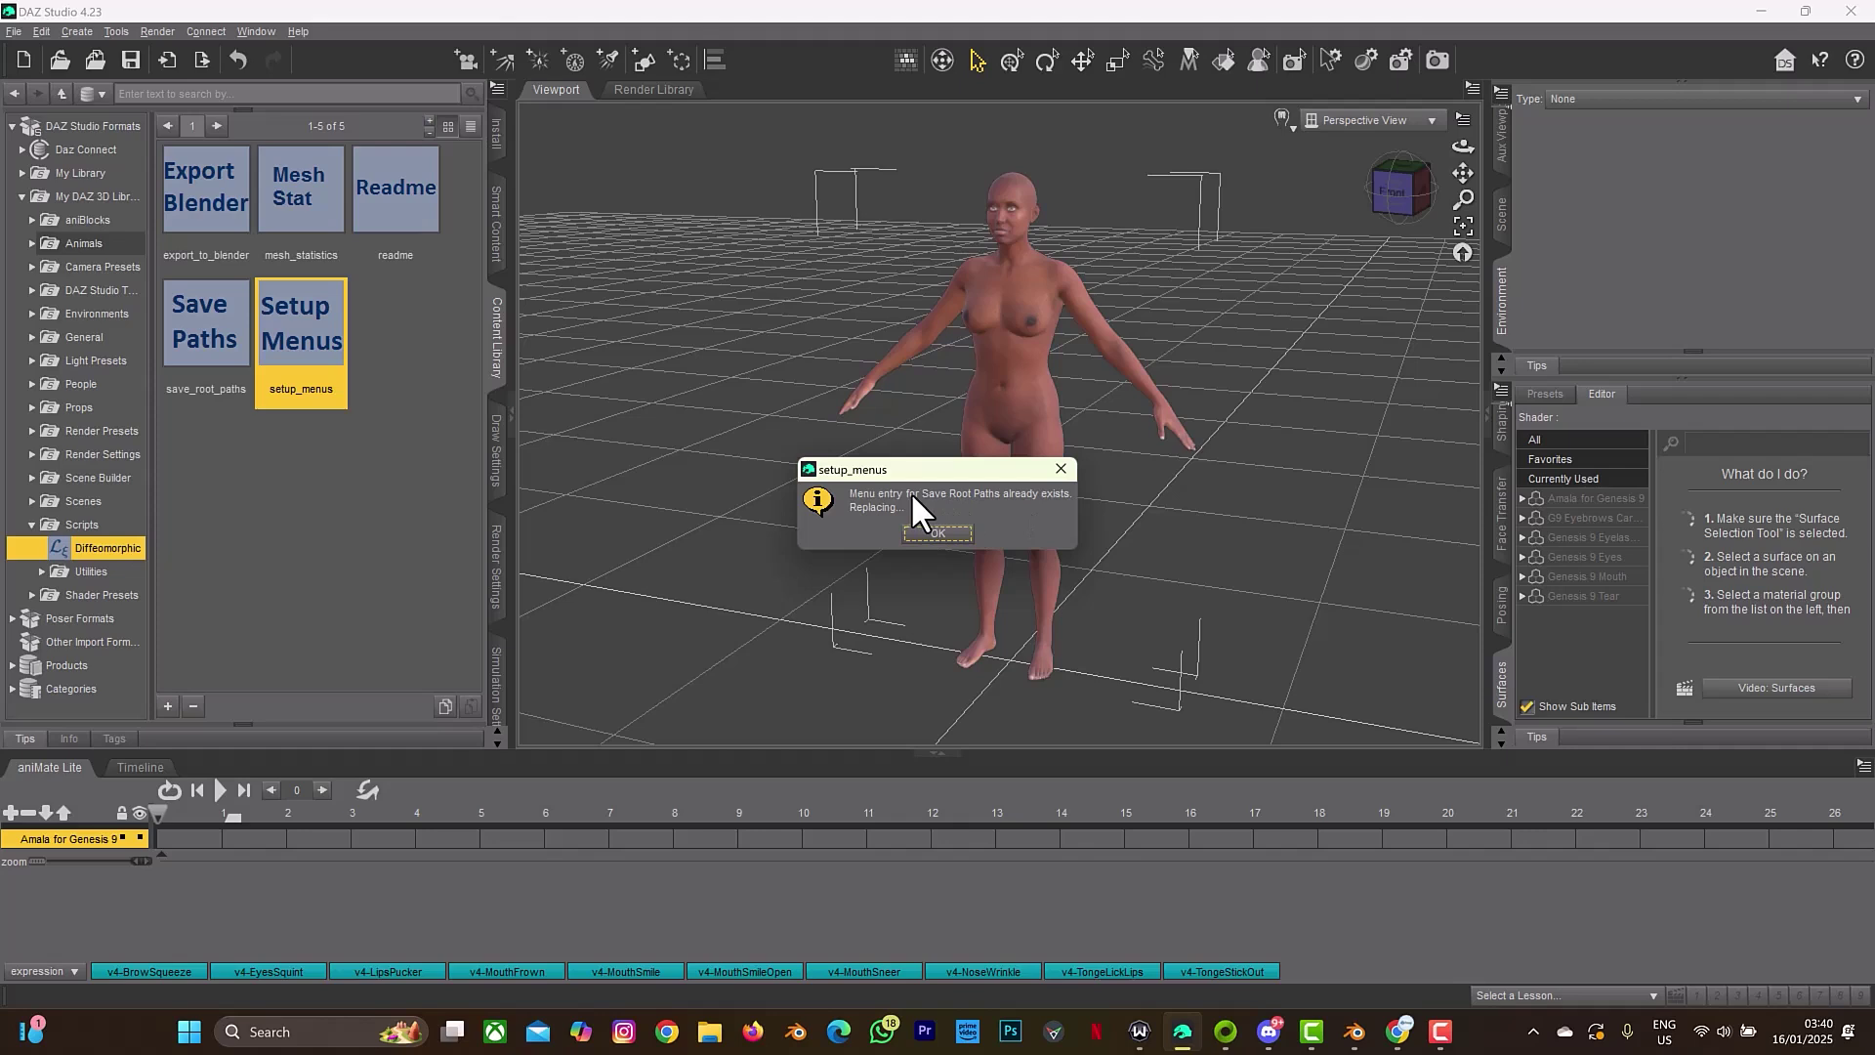
{"action": "left_click", "coordinate": [919, 536]}
{"action": "left_click", "coordinate": [917, 539]}
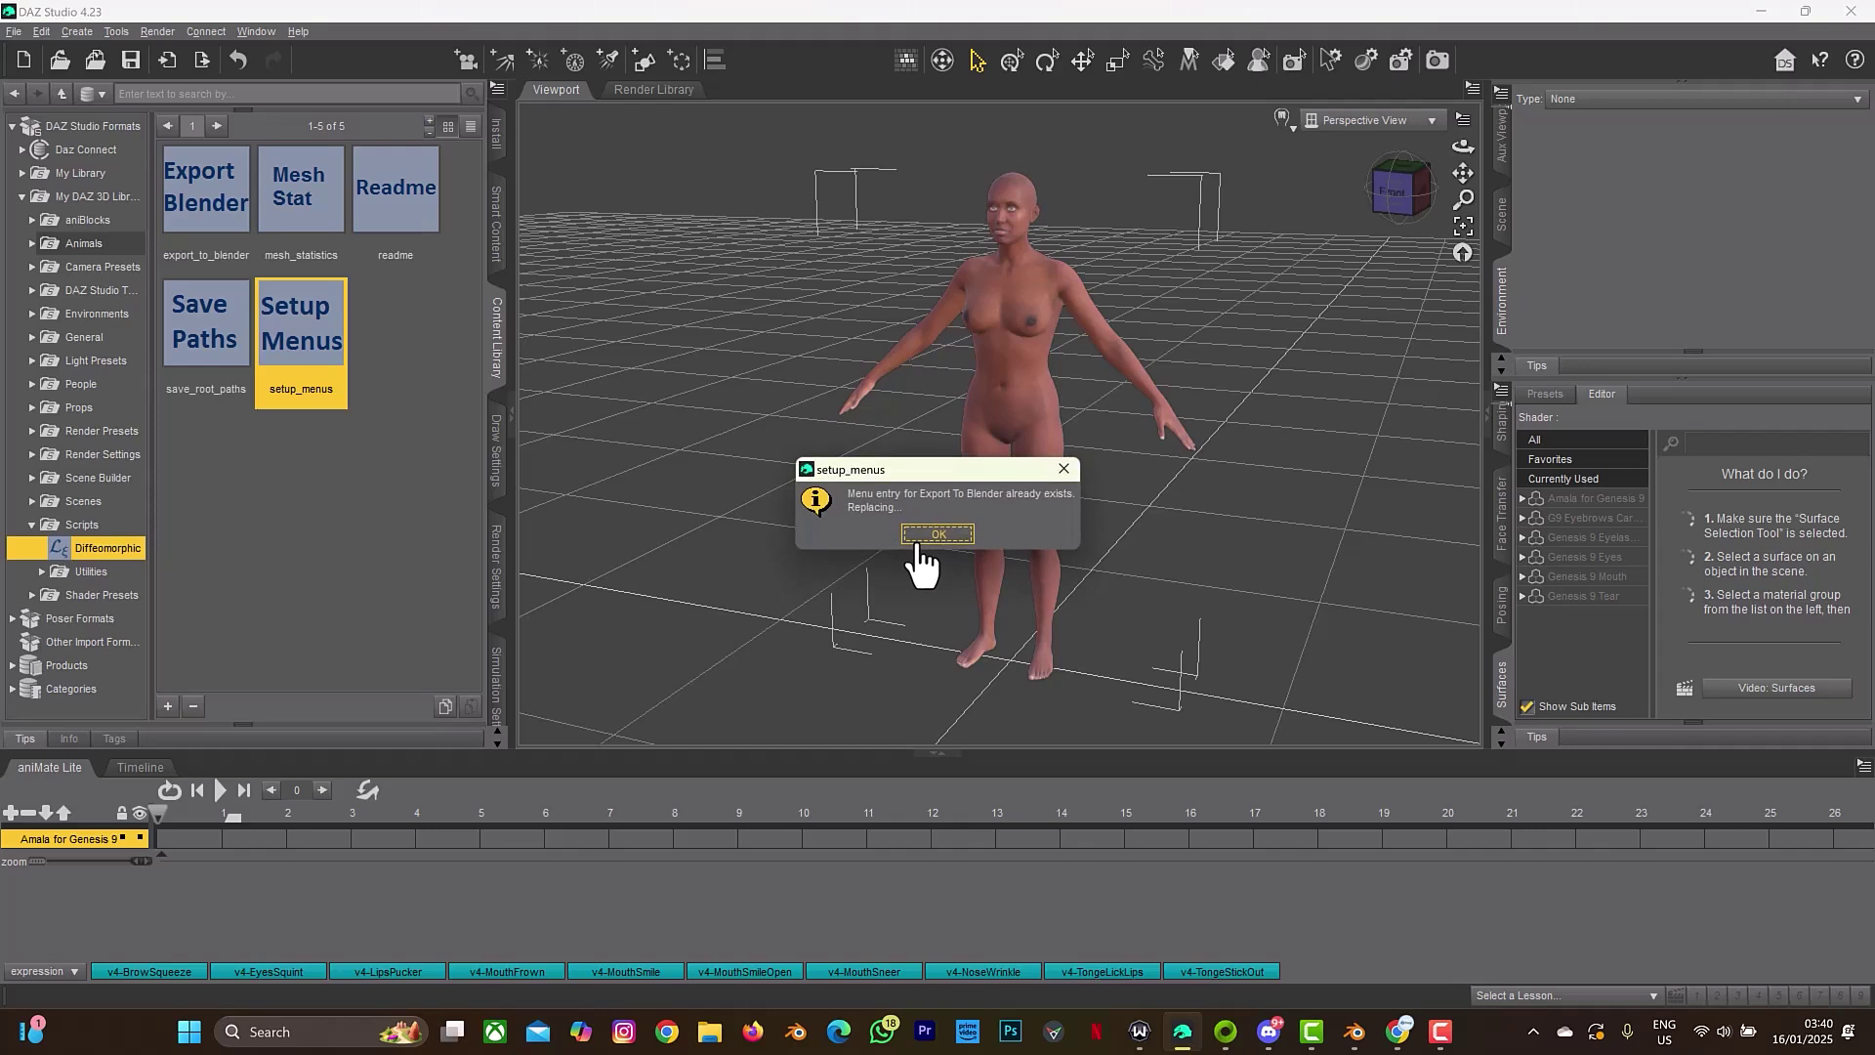
{"action": "left_click", "coordinate": [917, 539]}
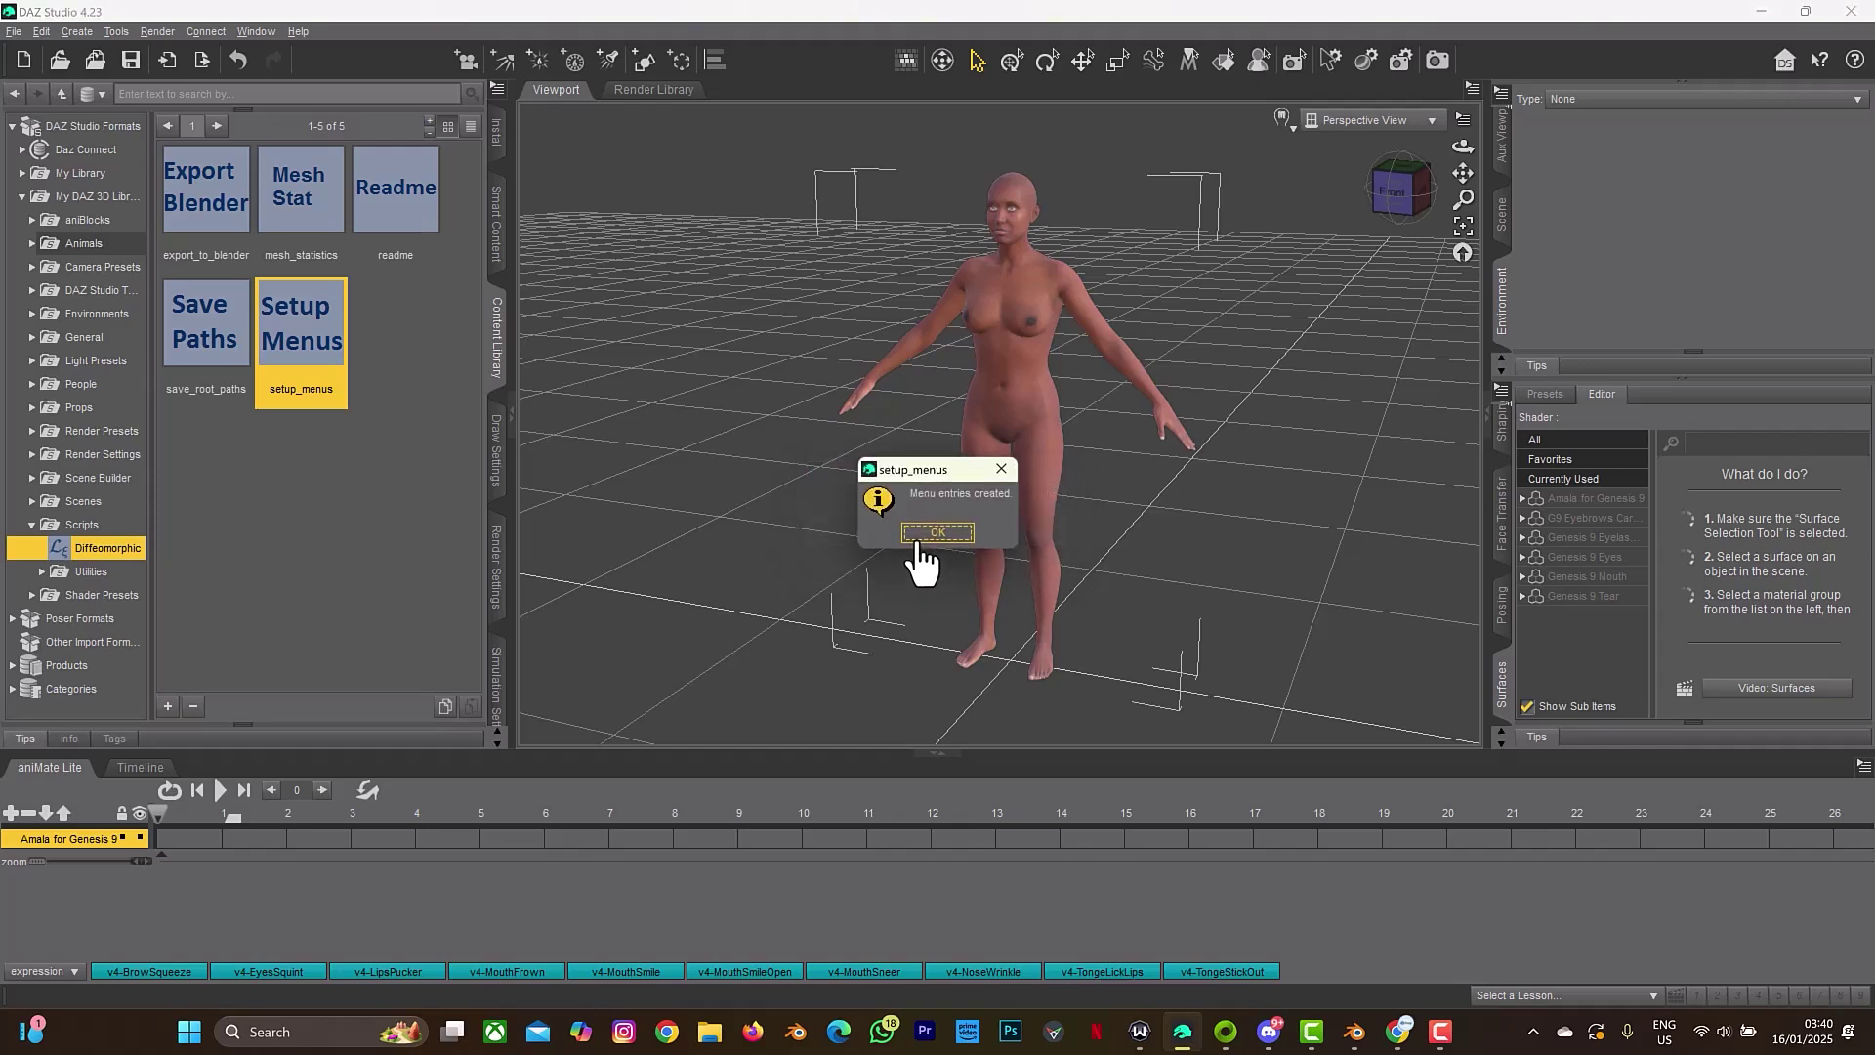
{"action": "left_click", "coordinate": [918, 537]}
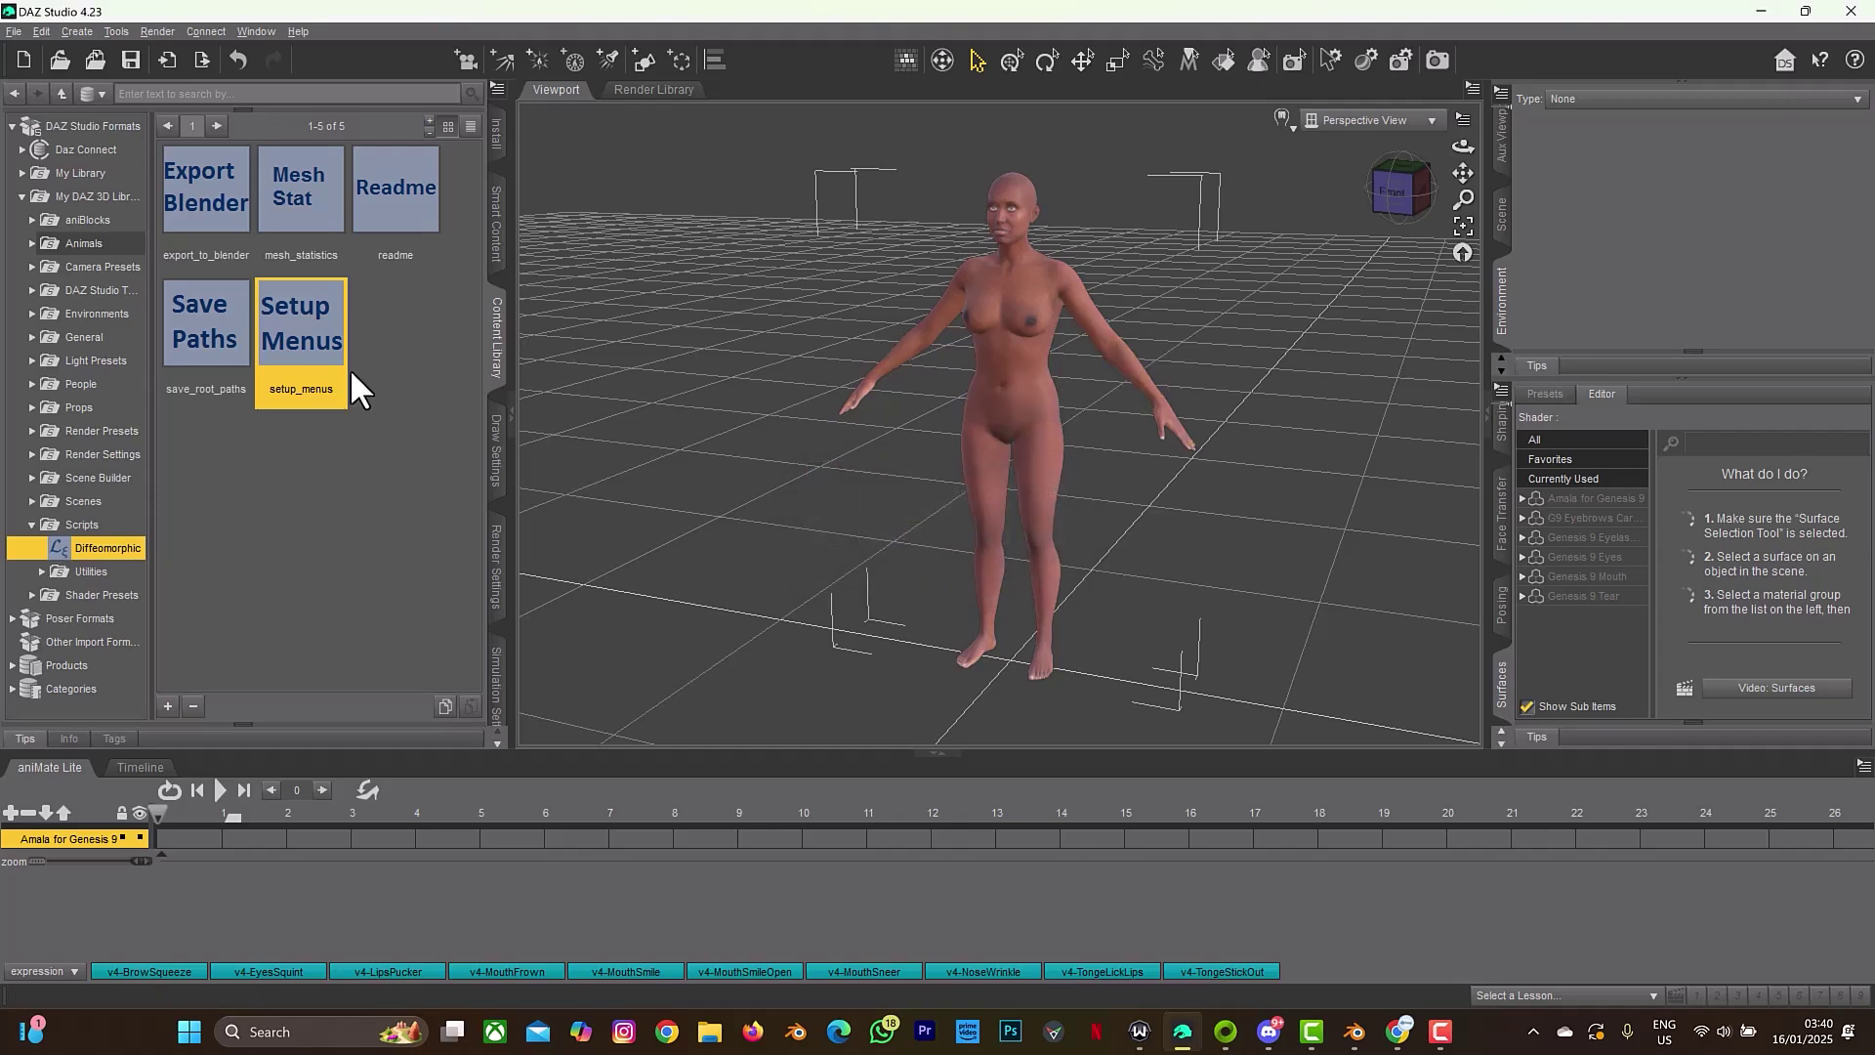
Start Export To Blender and save the figure as a DBZ file named test character2 in Documents\genesis9
{"action": "left_click", "coordinate": [15, 31]}
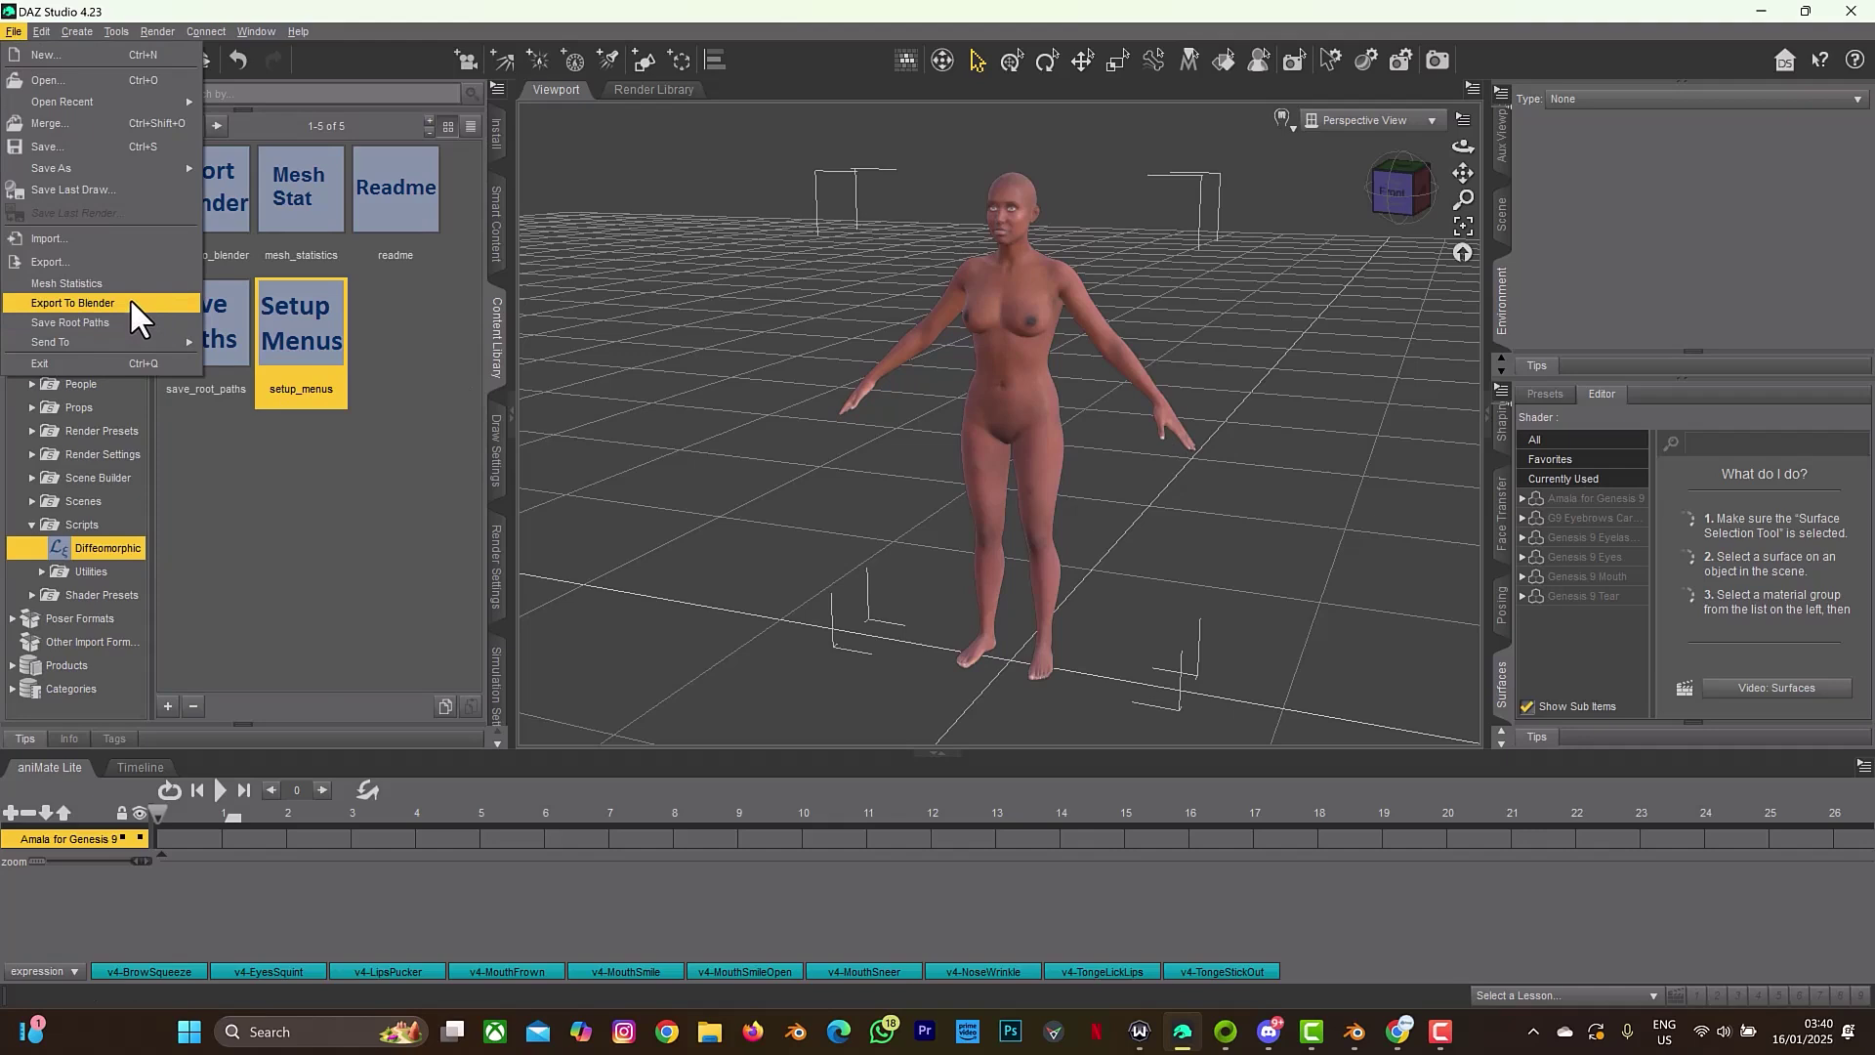
{"action": "mouse_move", "coordinate": [100, 340]}
{"action": "left_click", "coordinate": [99, 302]}
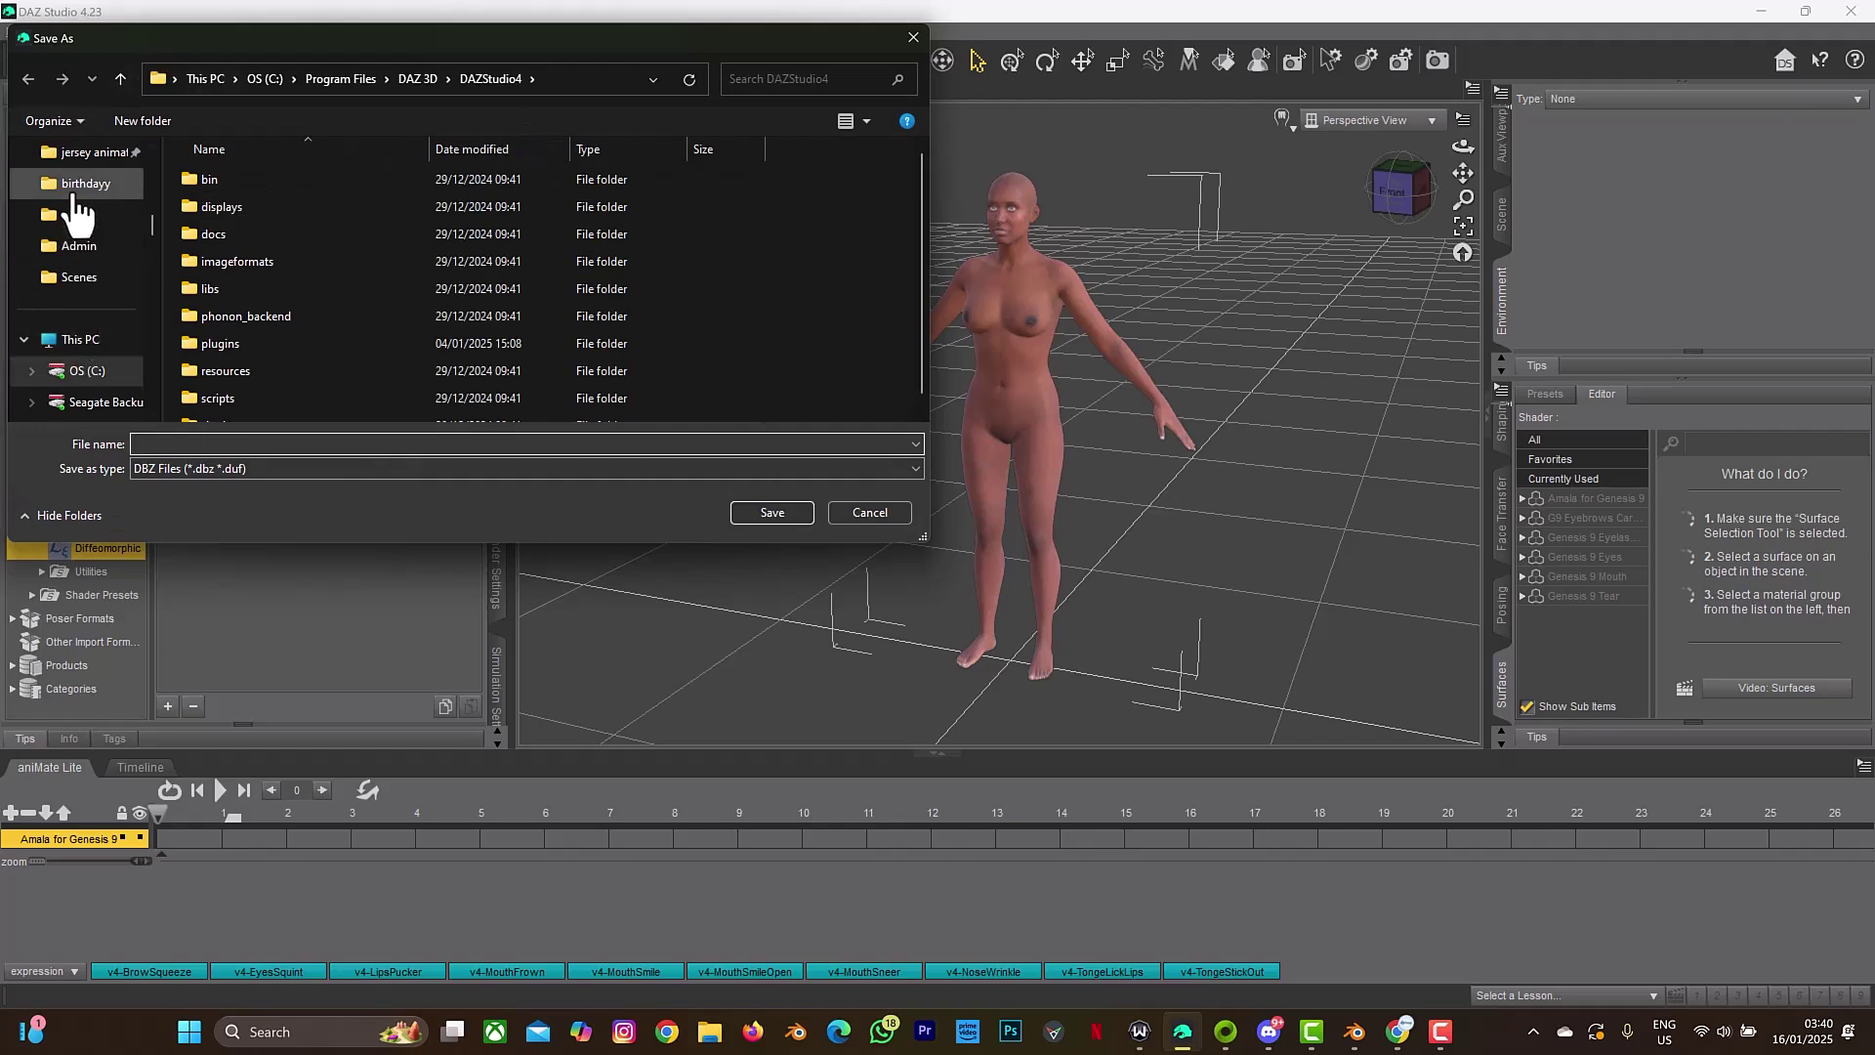
{"action": "scroll", "coordinate": [73, 210], "scroll_direction": "up", "scroll_amount": 5}
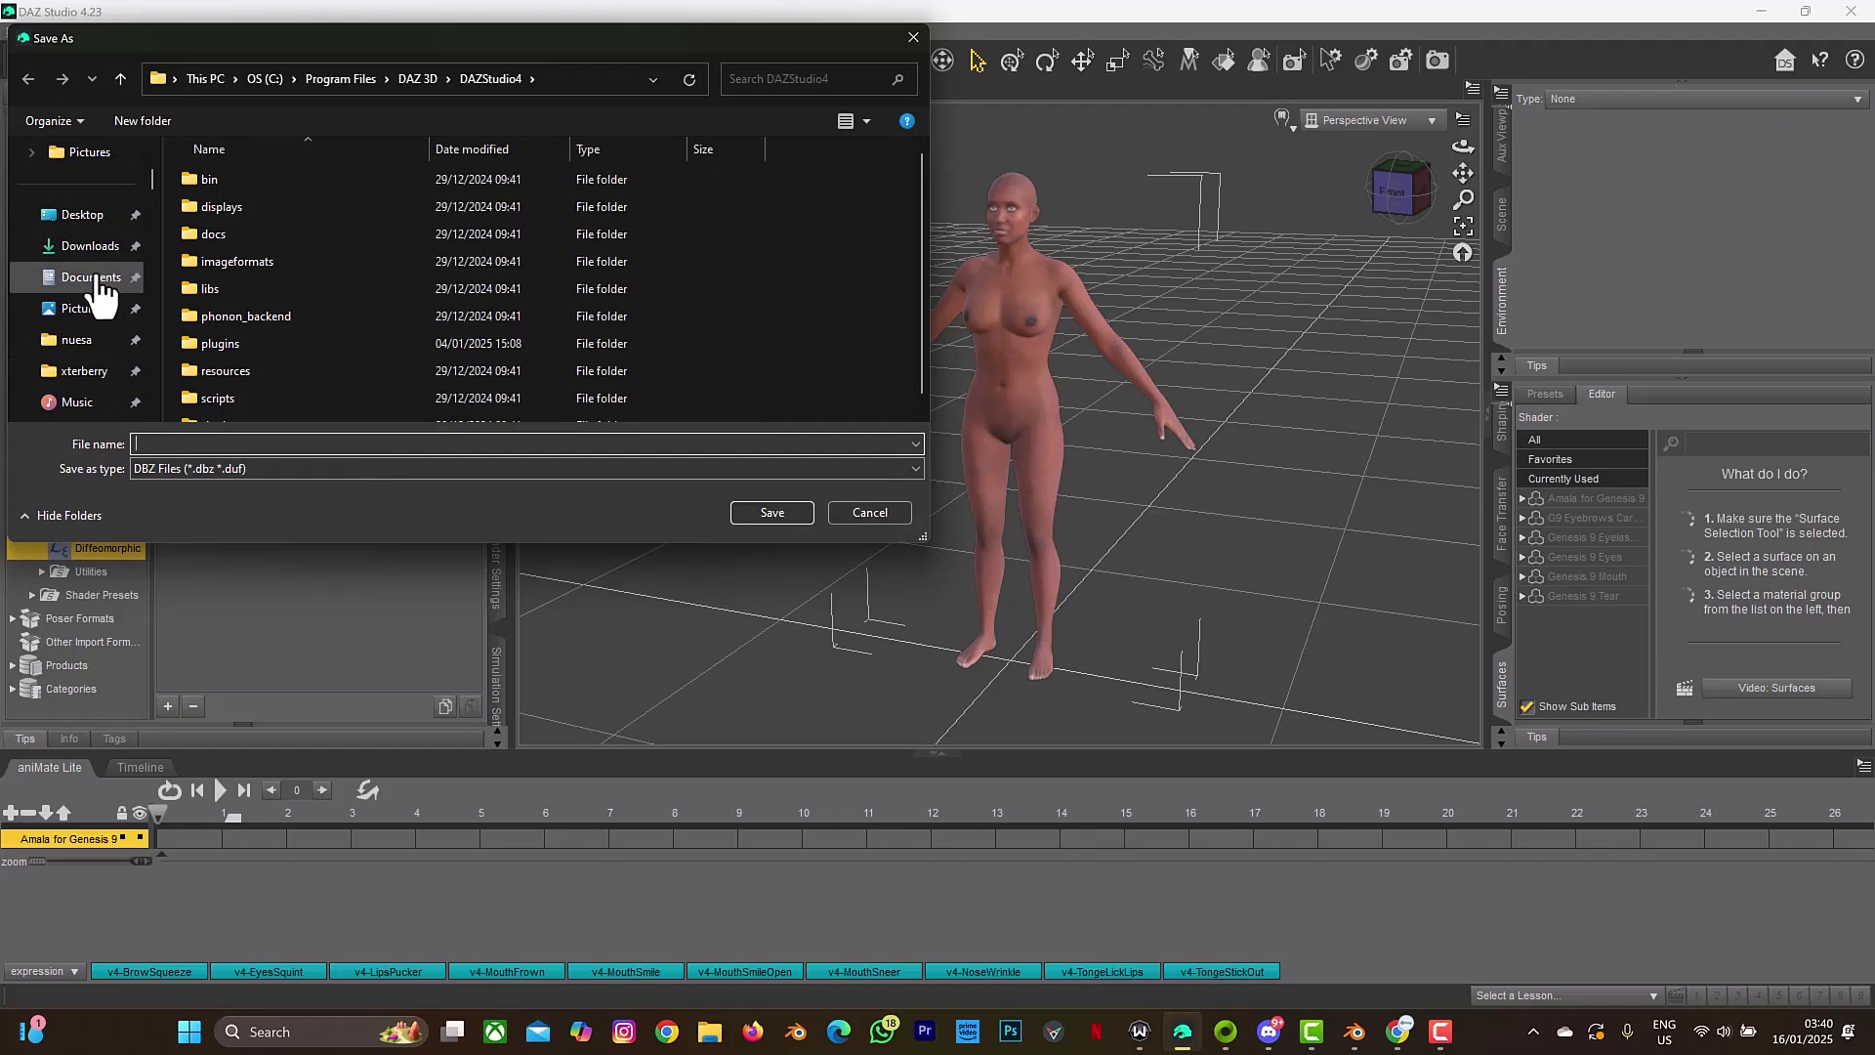
{"action": "left_click", "coordinate": [89, 281]}
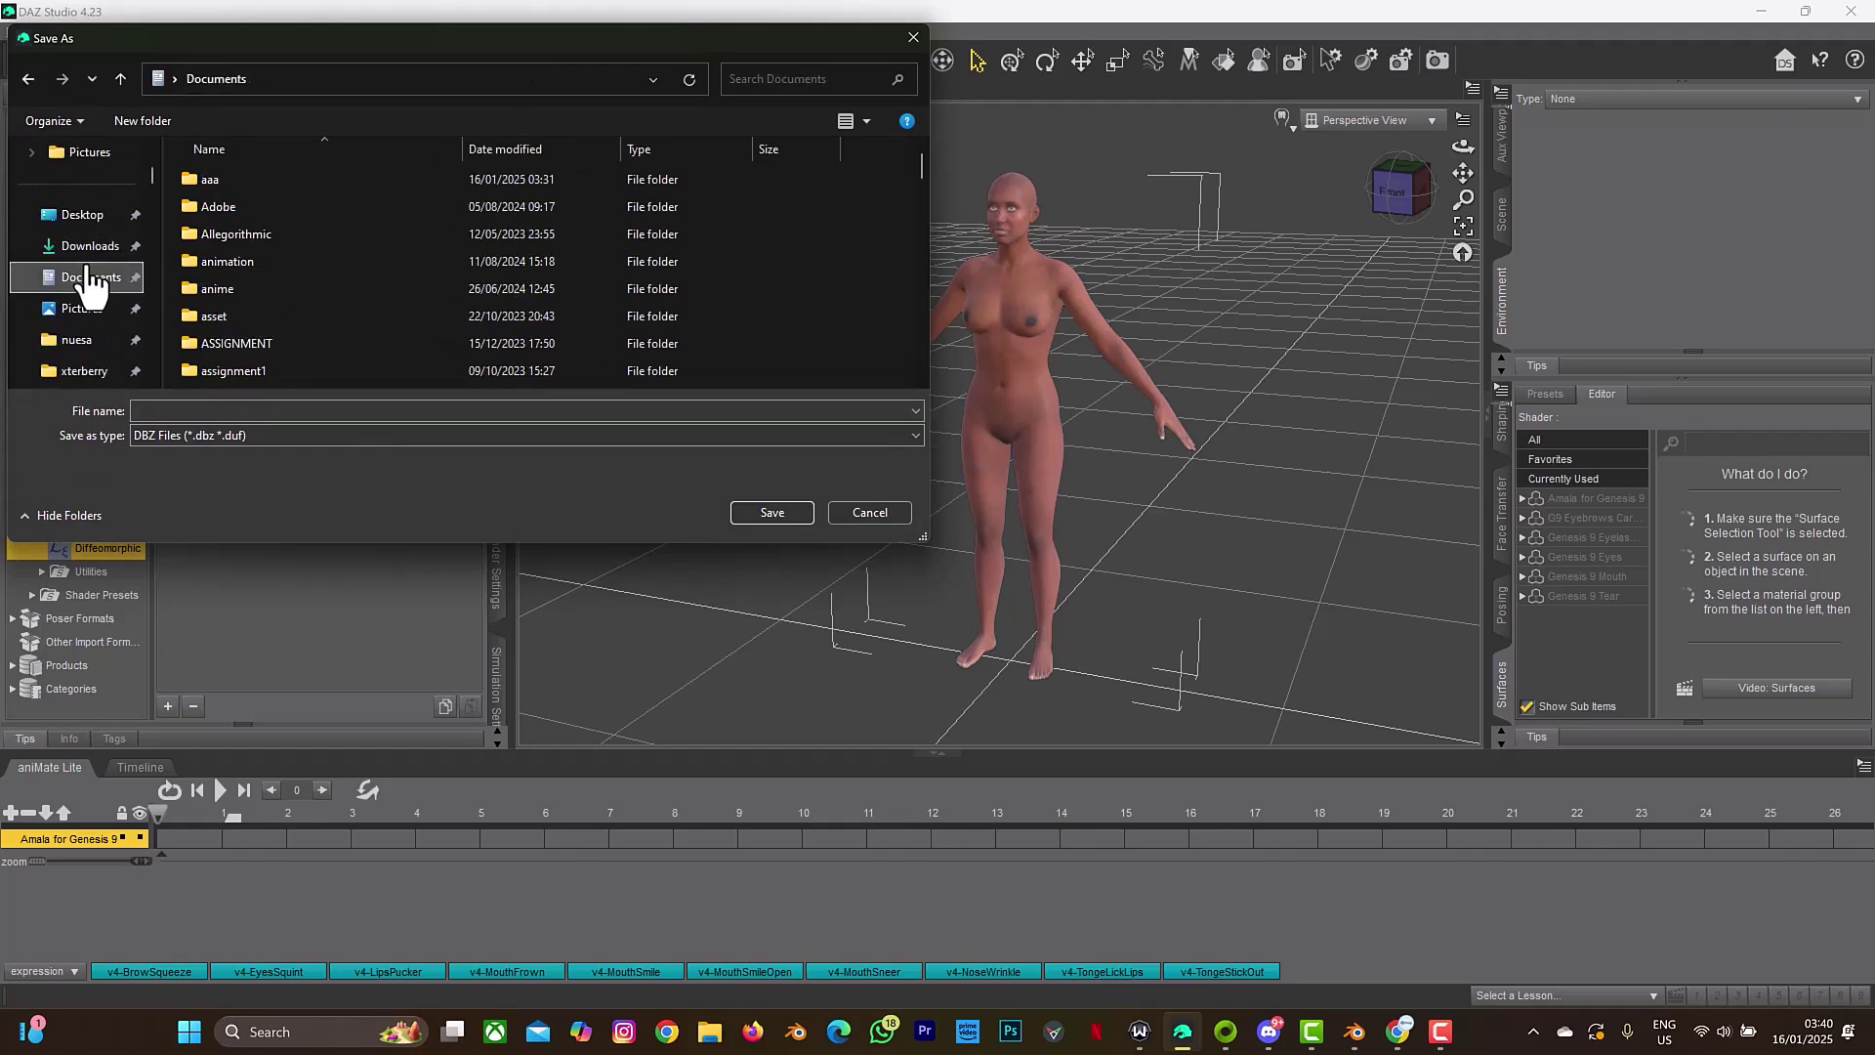
{"action": "scroll", "coordinate": [362, 297], "scroll_direction": "down", "scroll_amount": 10}
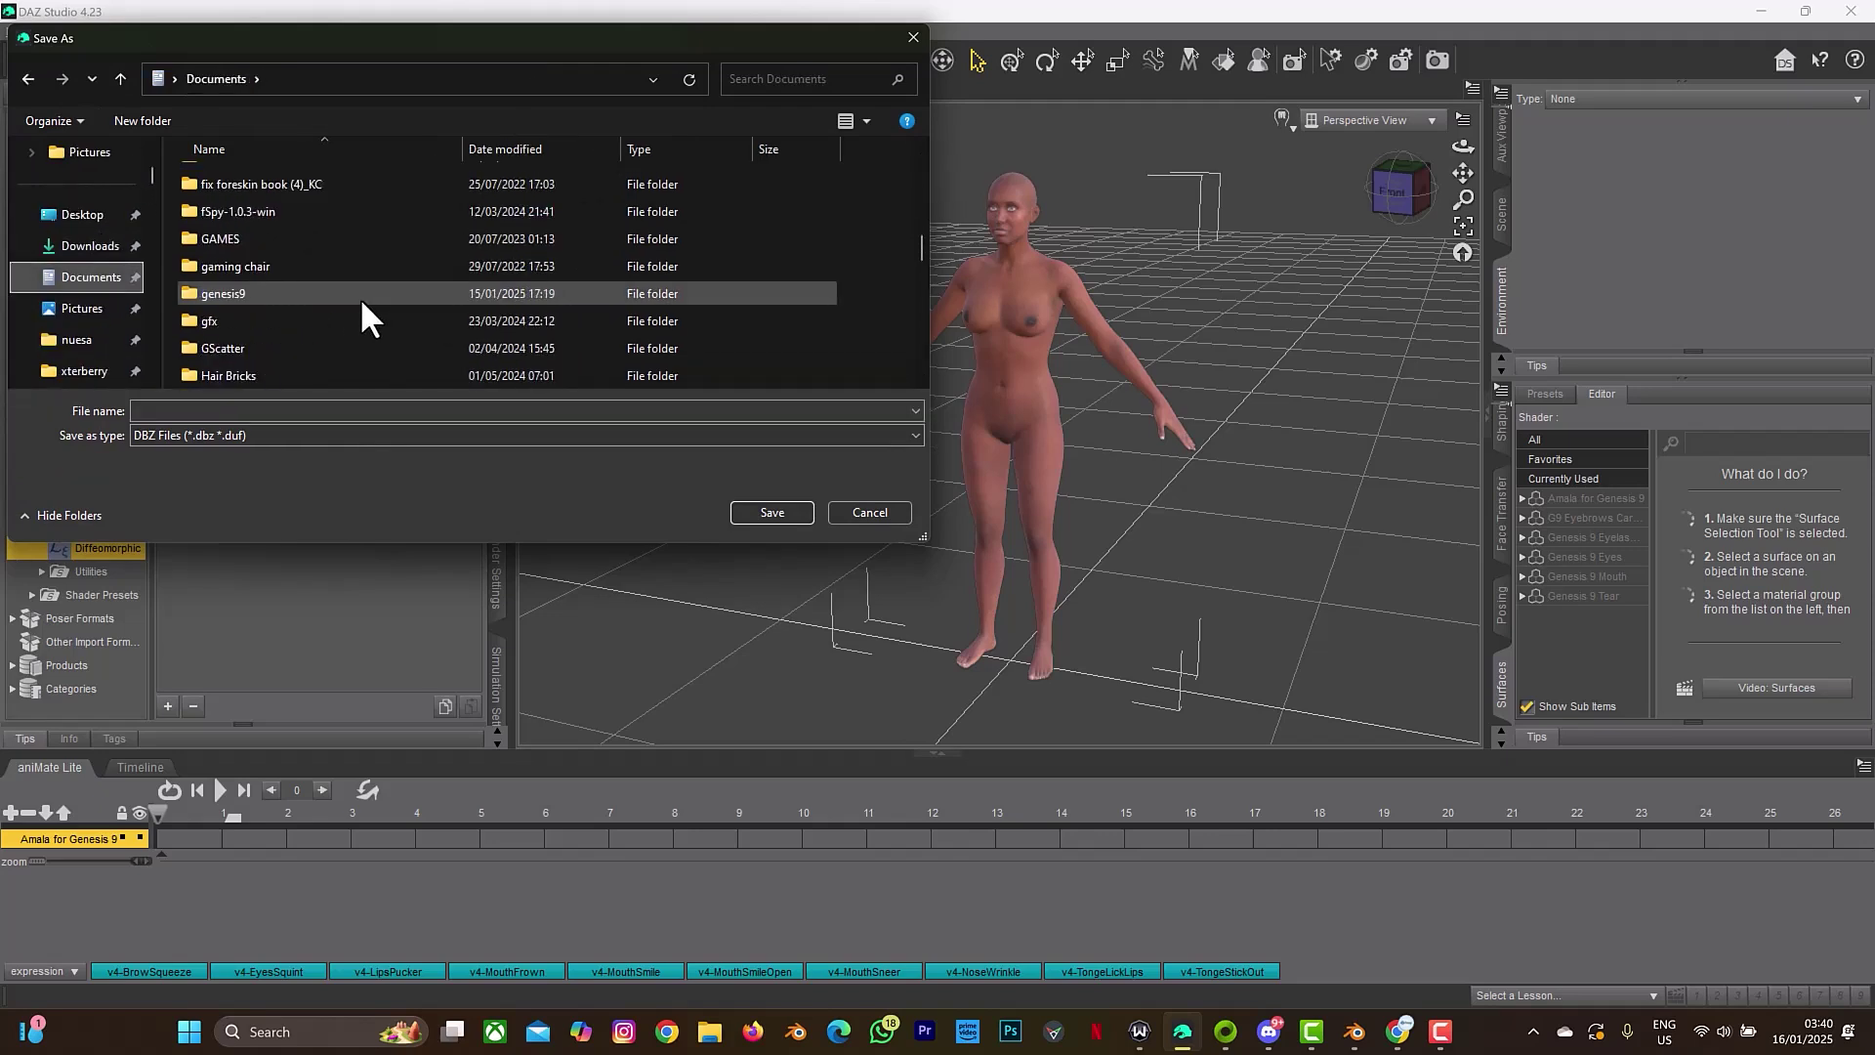
{"action": "scroll", "coordinate": [359, 299], "scroll_direction": "down", "scroll_amount": 3}
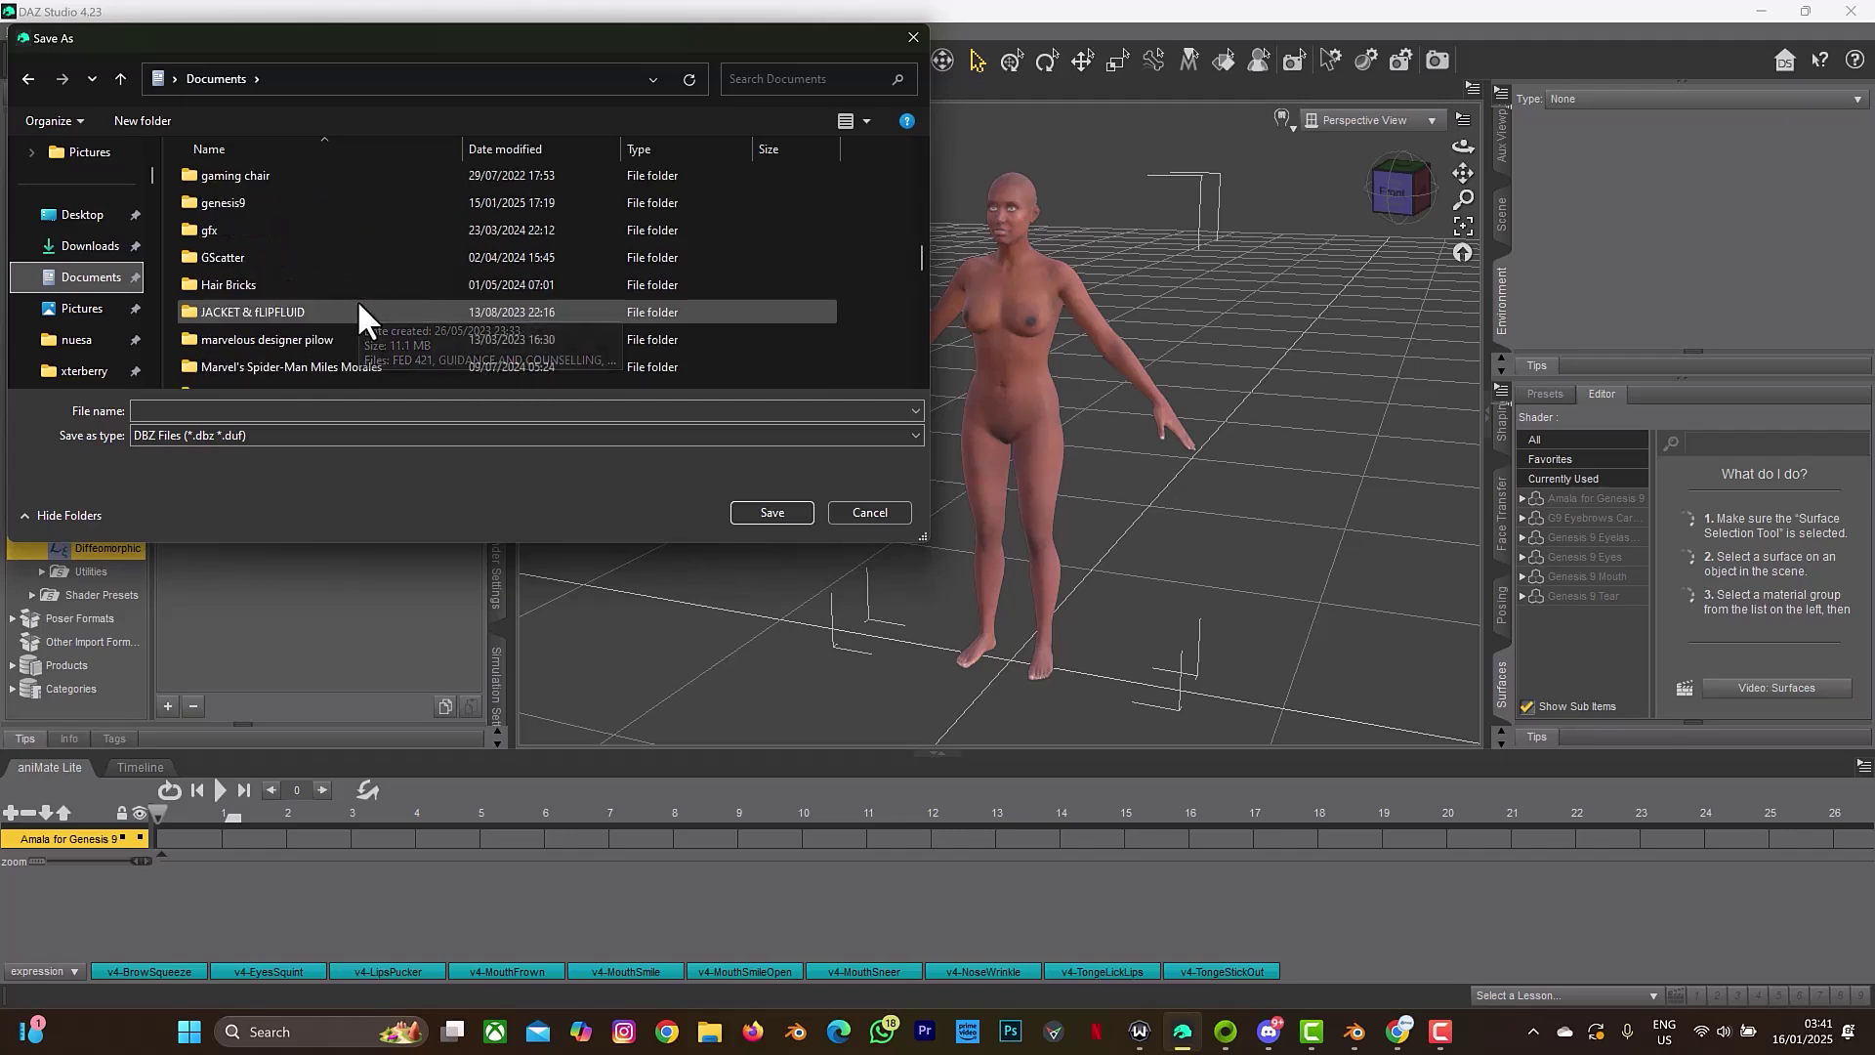
{"action": "left_click", "coordinate": [303, 201]}
{"action": "double_click", "coordinate": [302, 201]}
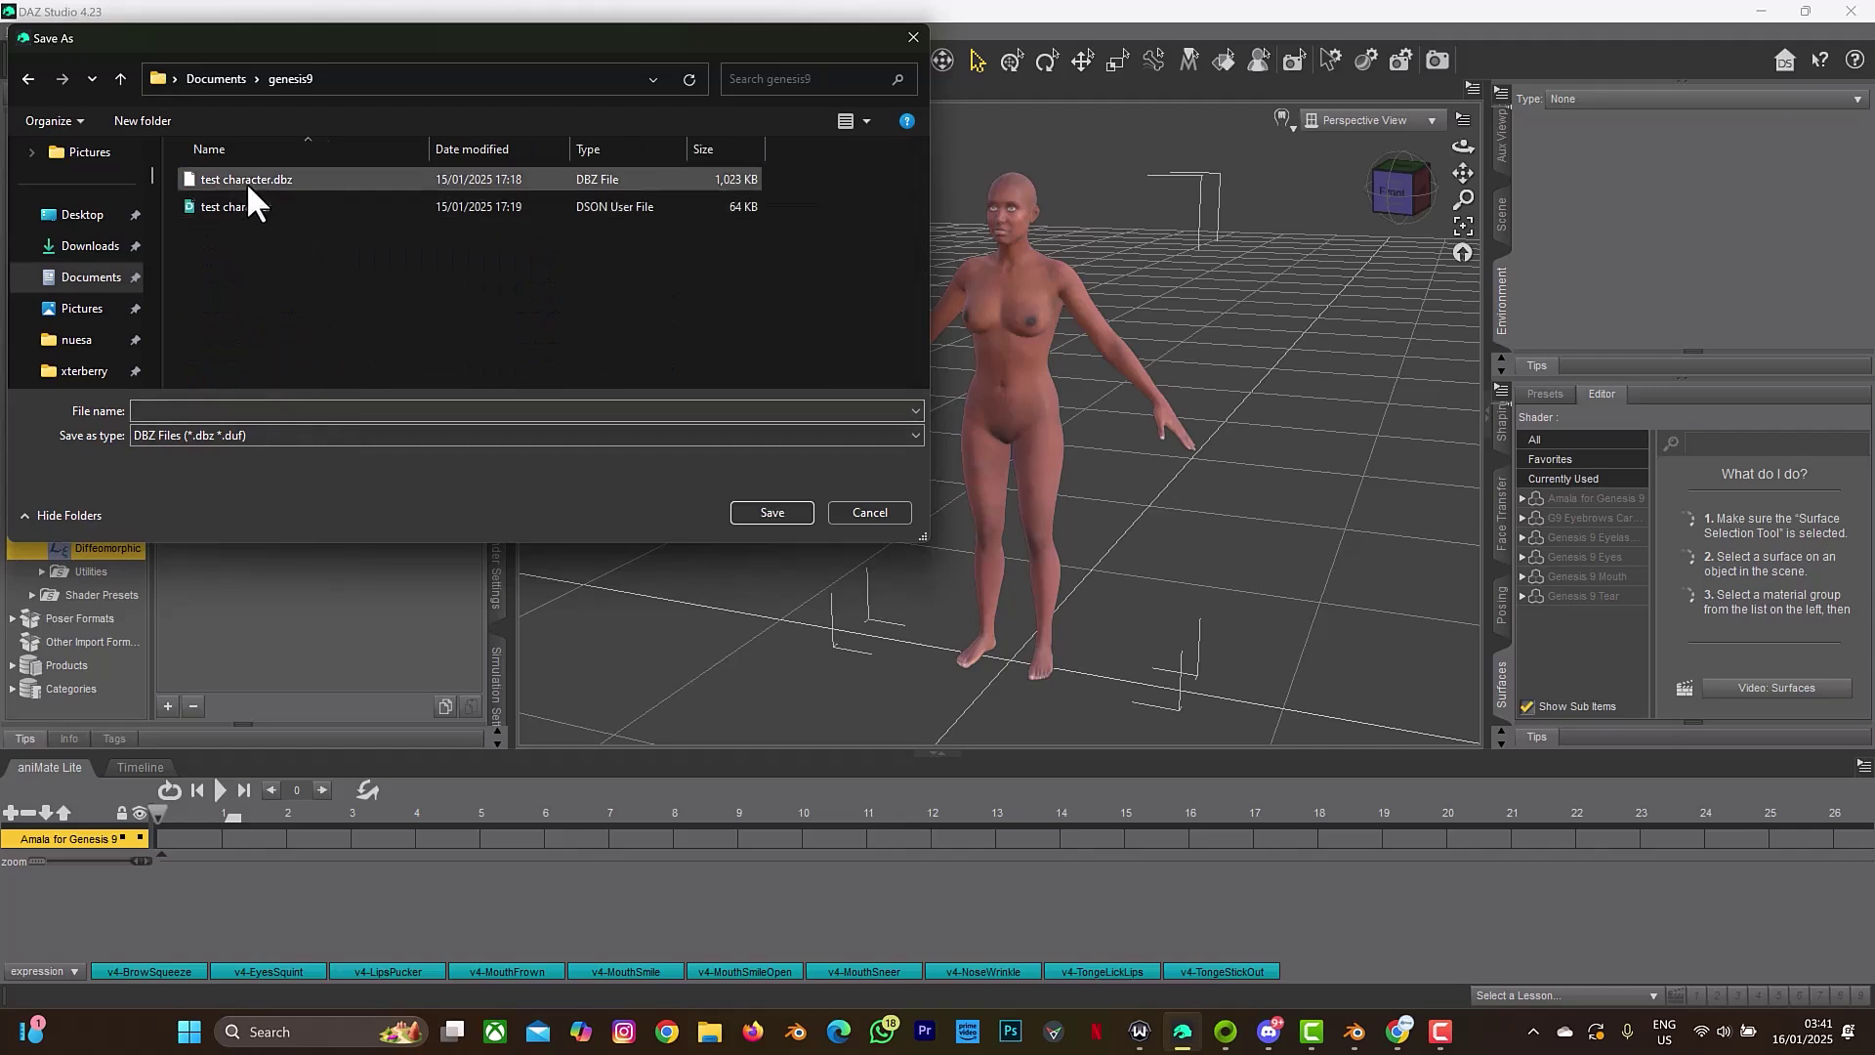
{"action": "left_click", "coordinate": [244, 411]}
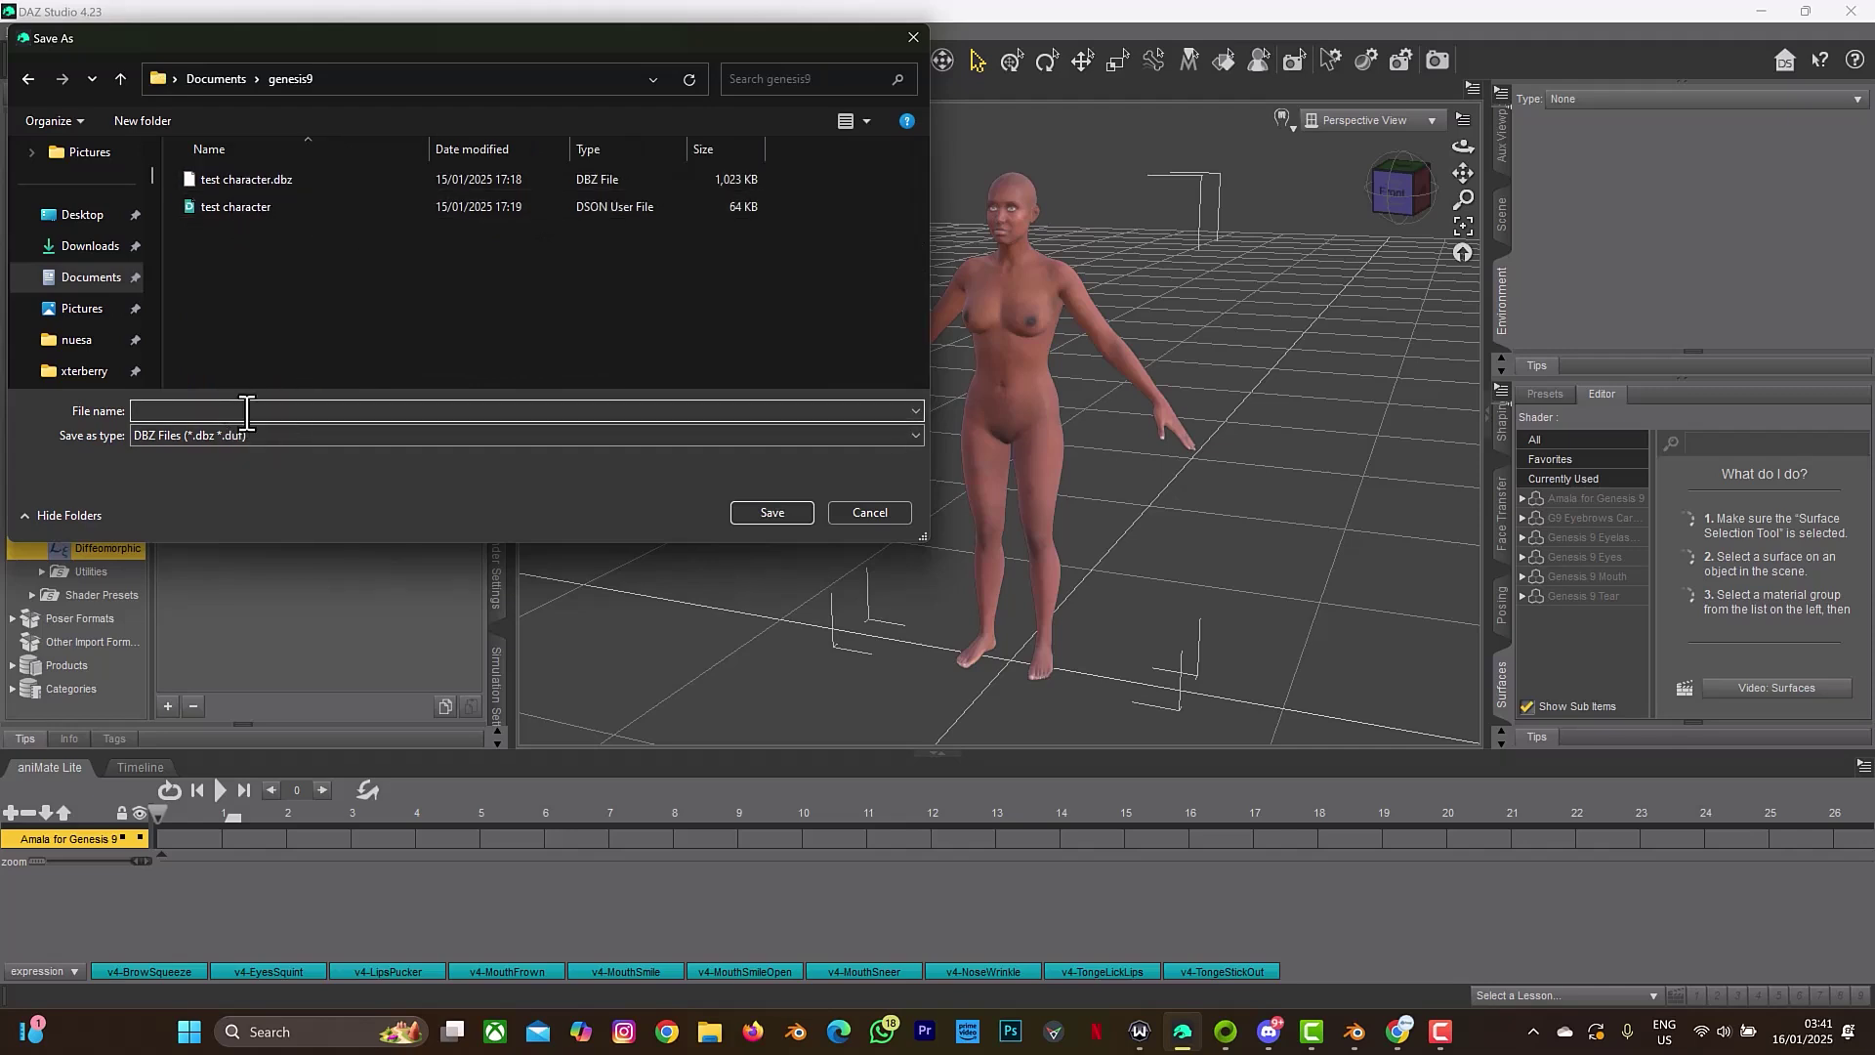
{"action": "type", "text": "test character"}
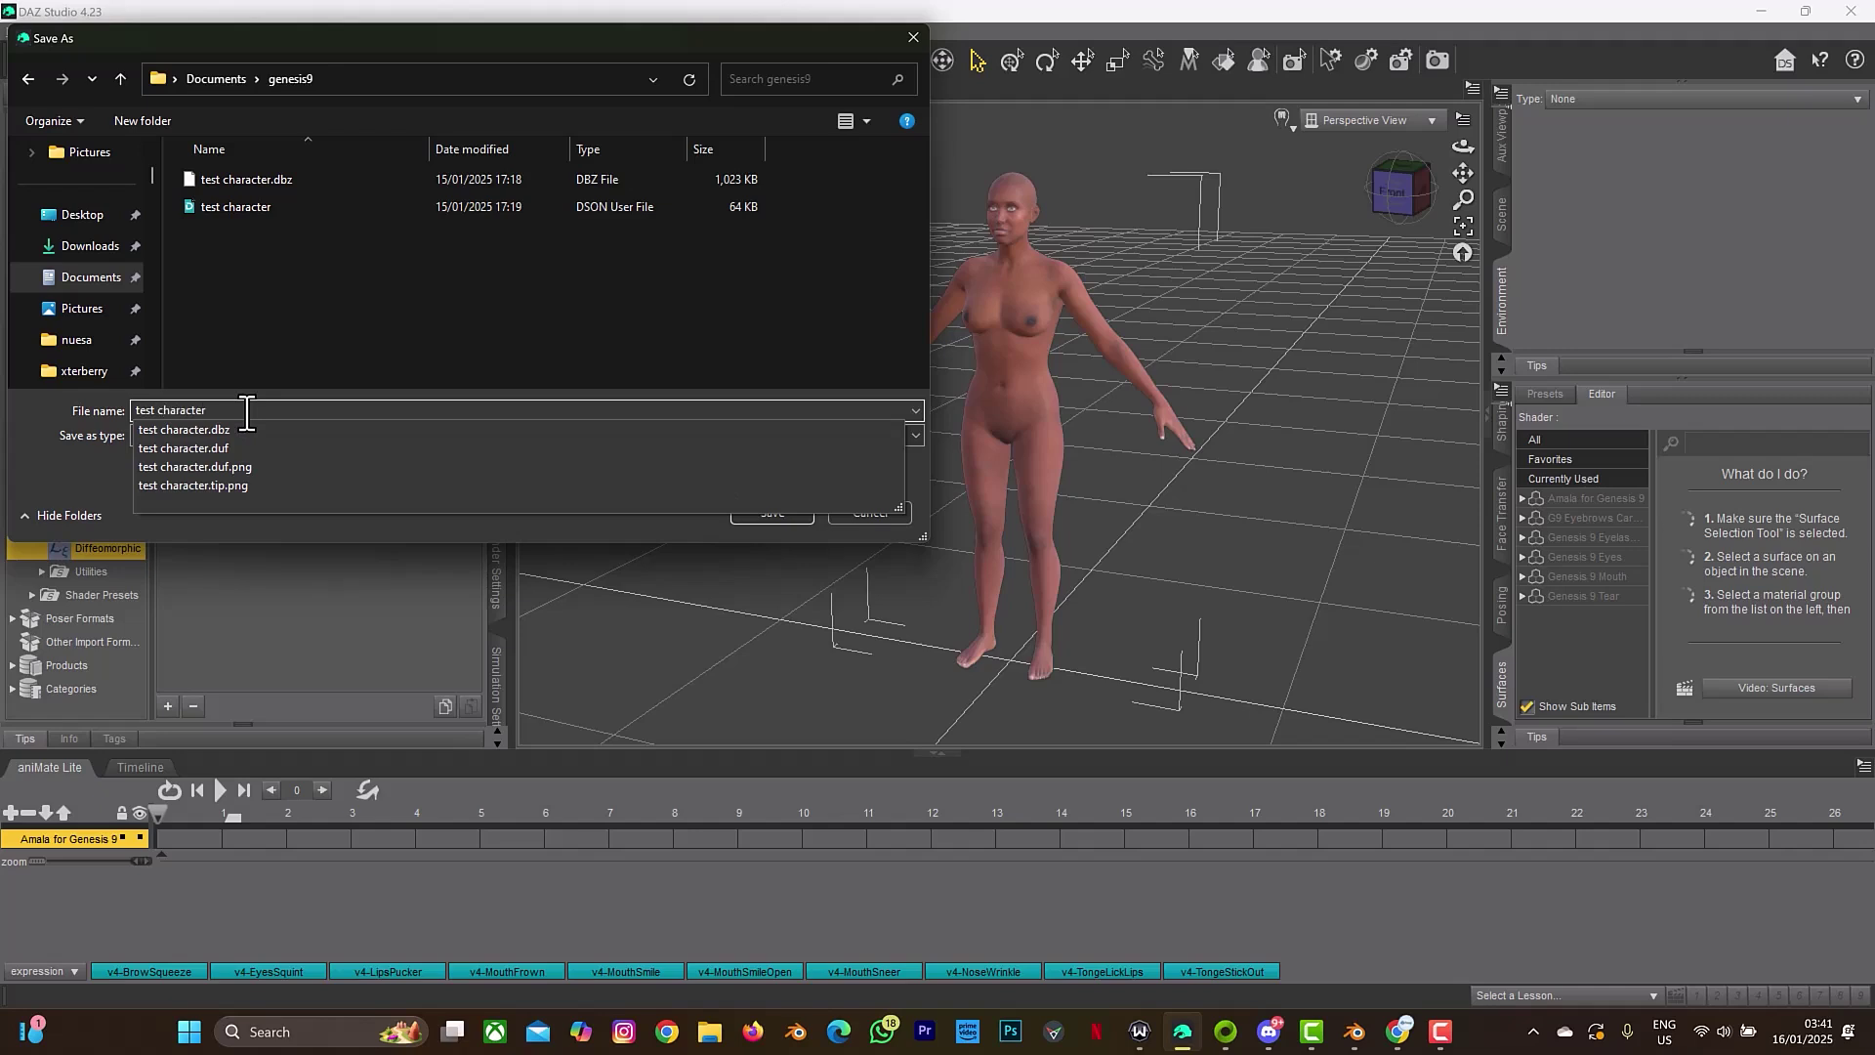
{"action": "key", "text": "Return"}
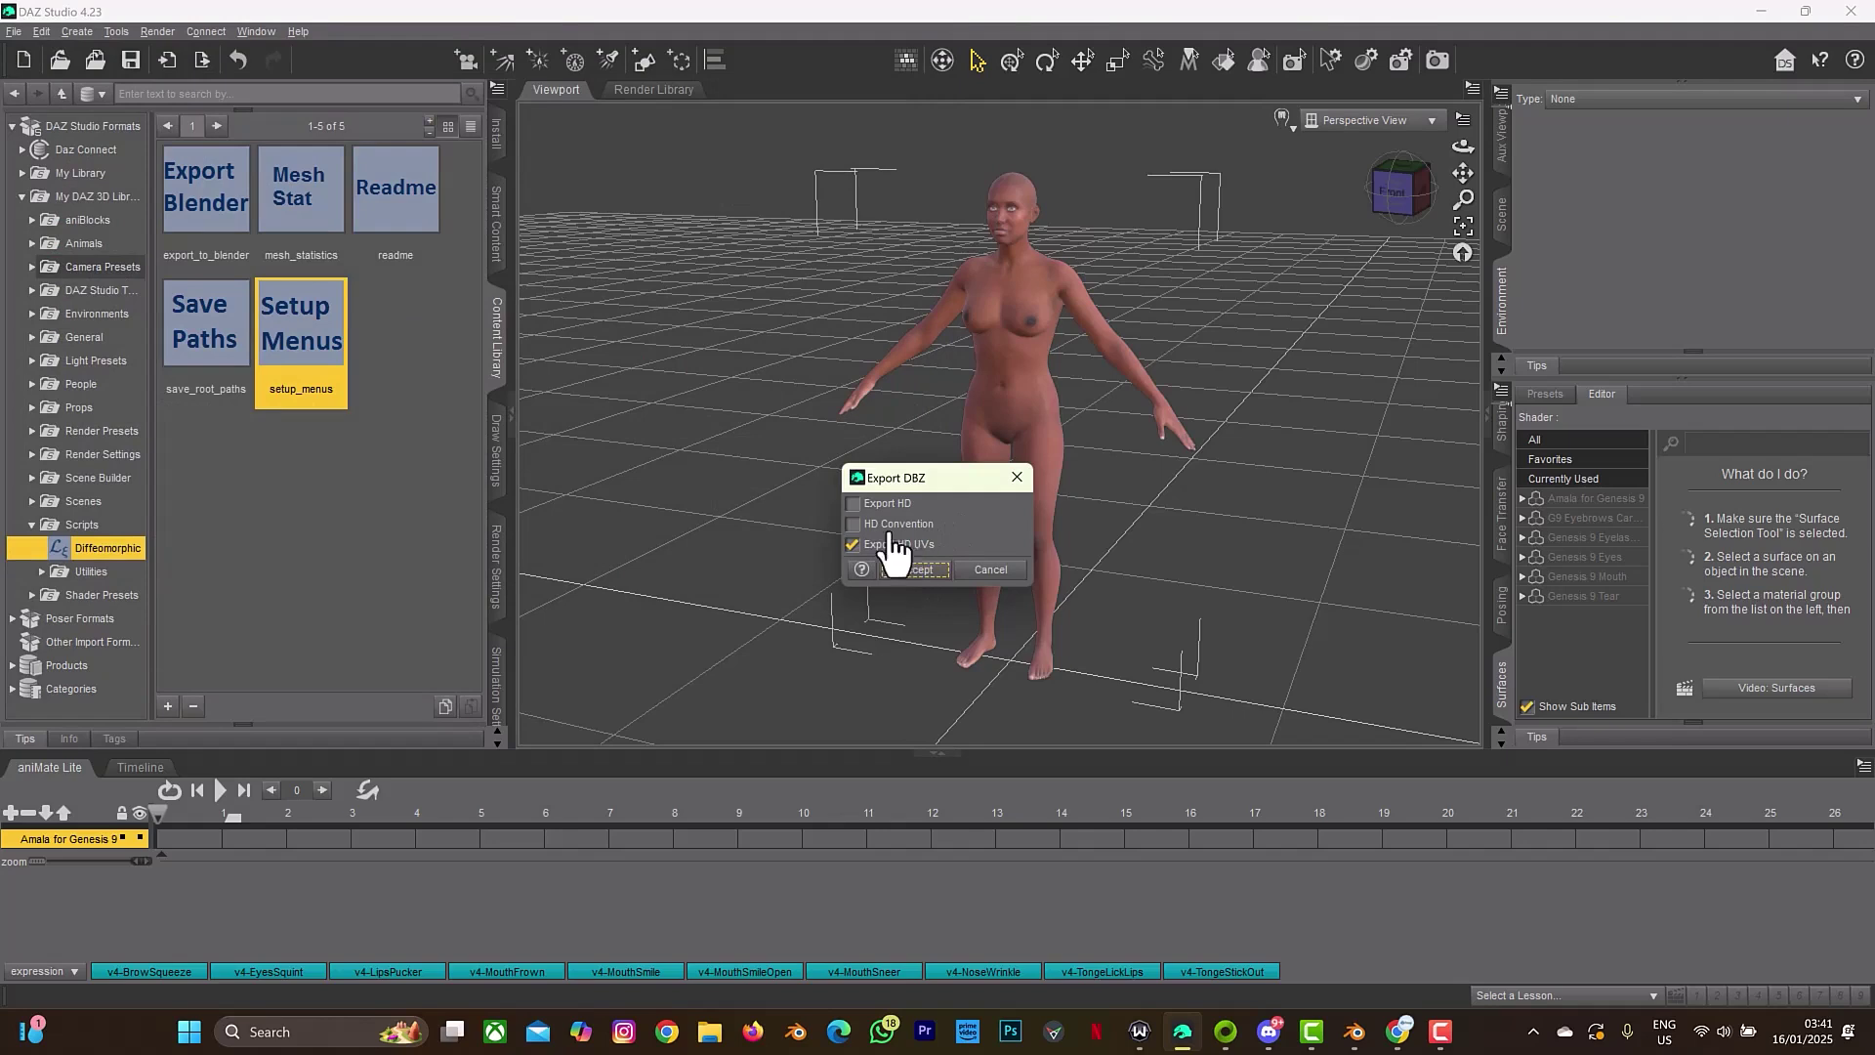
Accept the Export DBZ options with Export HD and HD Convention disabled, and dismiss the notice
{"action": "left_click", "coordinate": [900, 545]}
{"action": "left_click", "coordinate": [929, 569]}
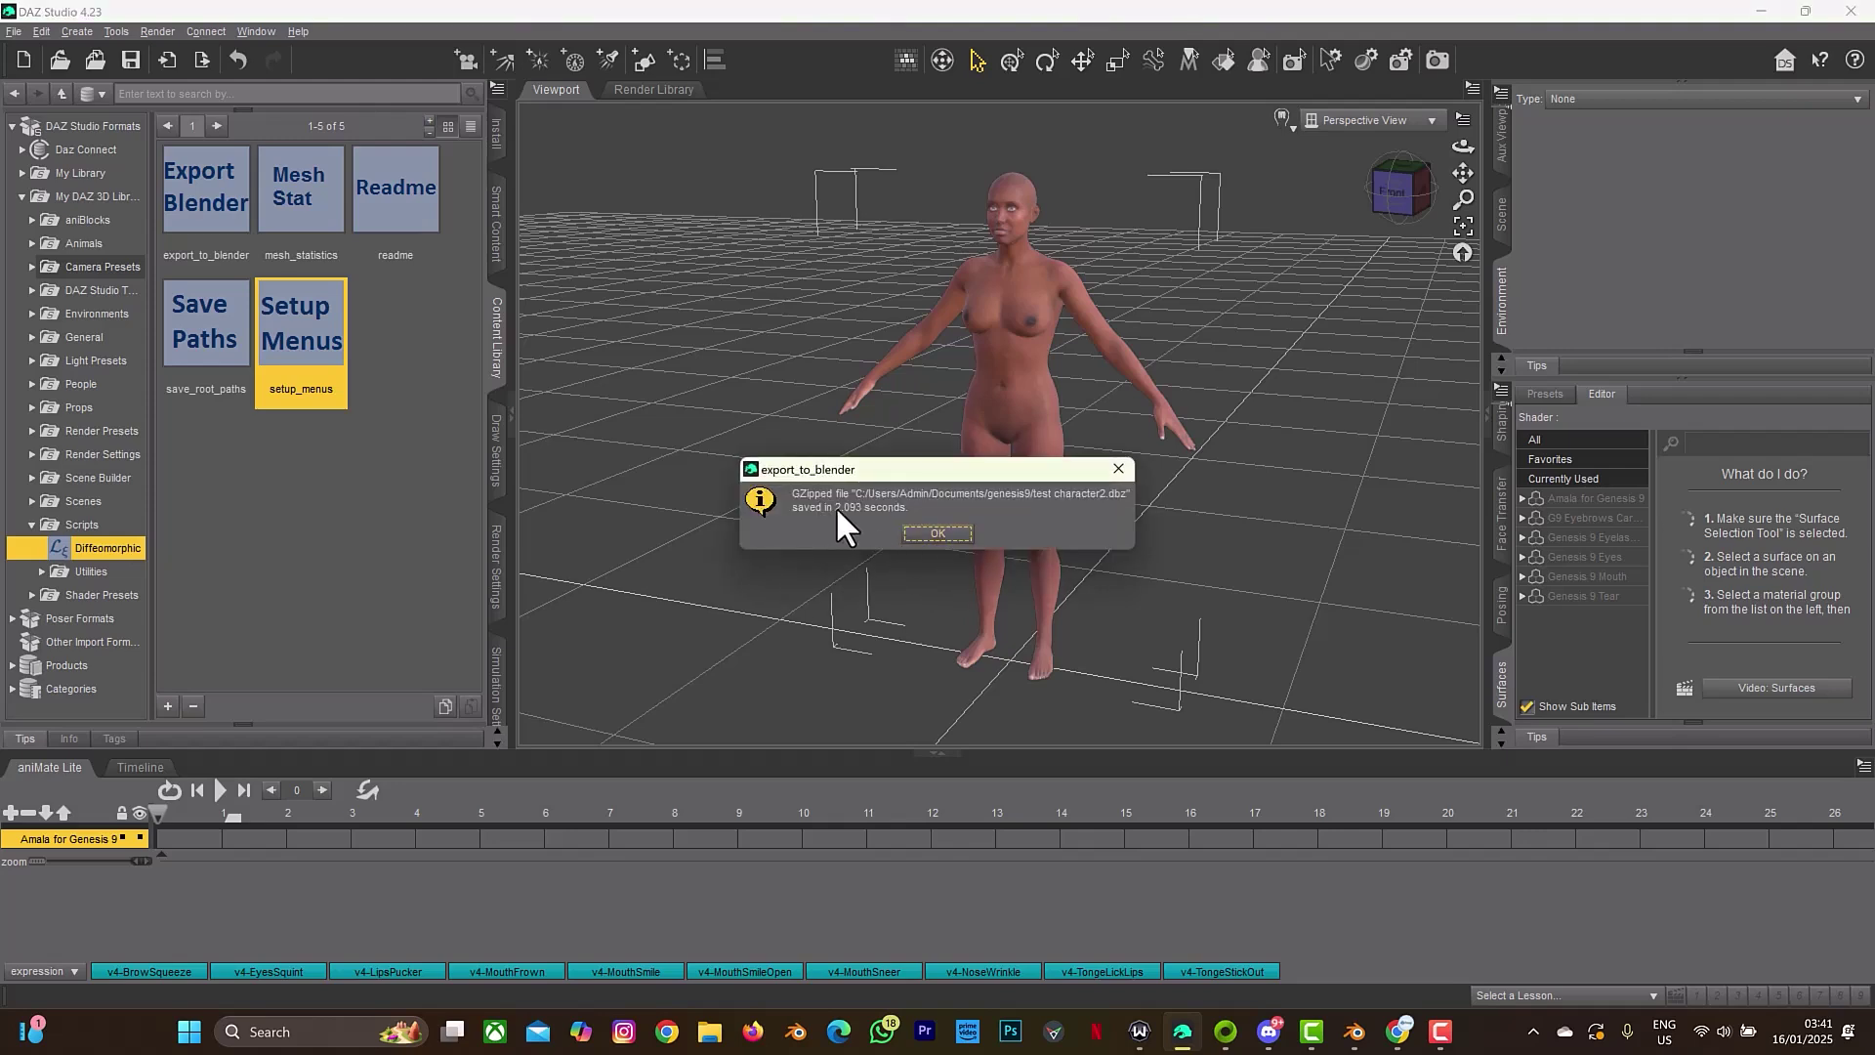
{"action": "left_click", "coordinate": [944, 535]}
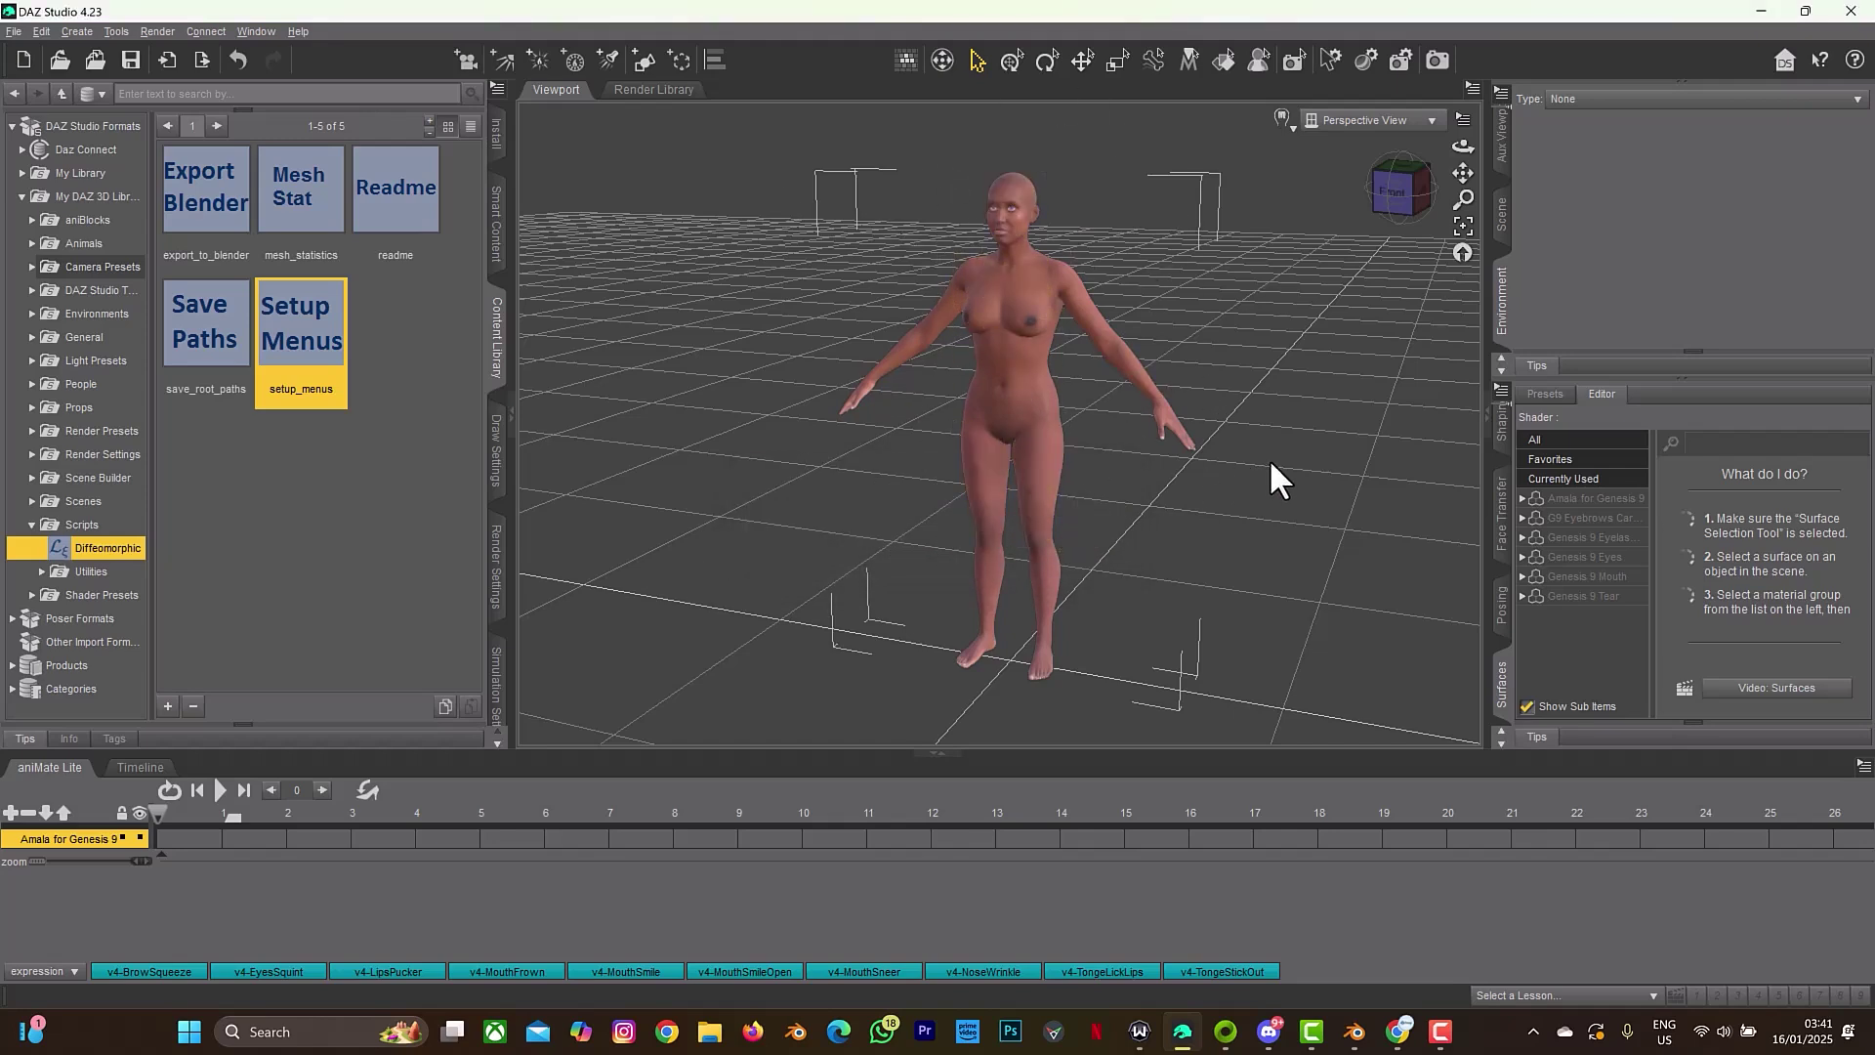
Save the scene as the DSON user file test character2 in Documents\genesis9, accepting the scene save options
{"action": "key", "text": "ctrl+s"}
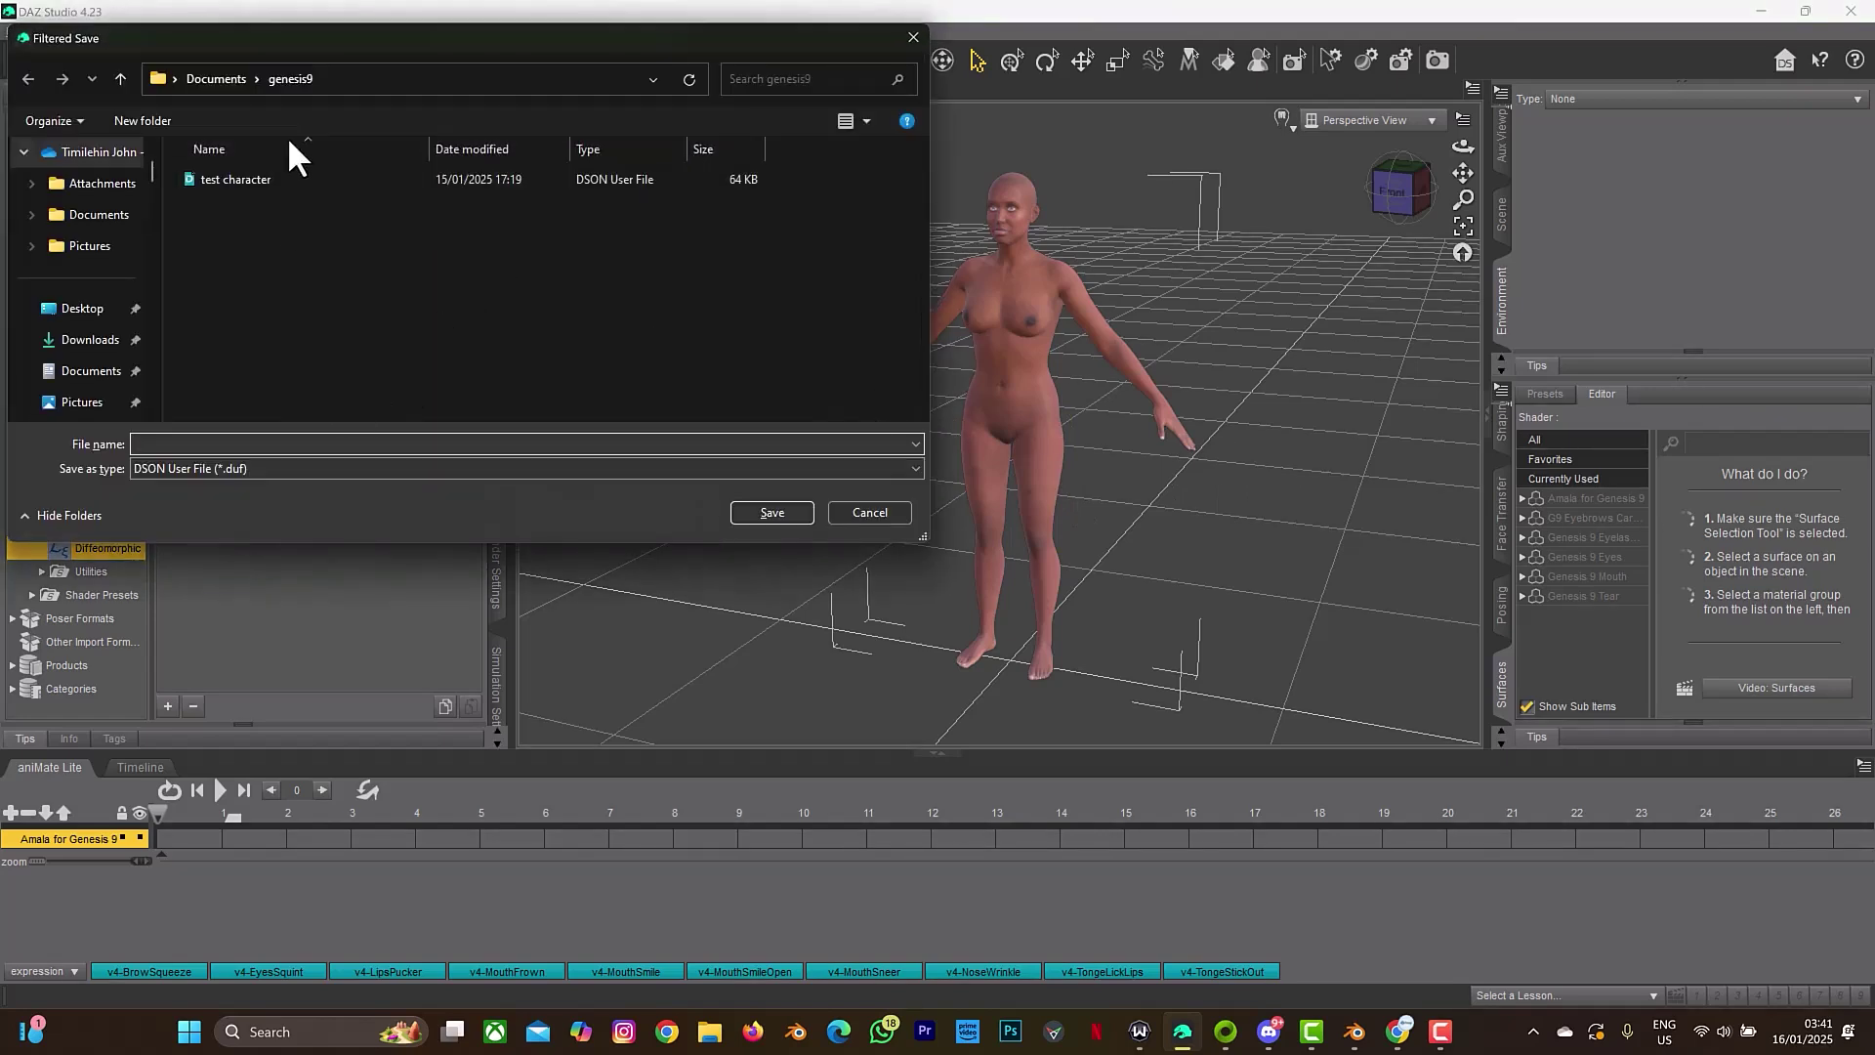
{"action": "type", "text": "test"}
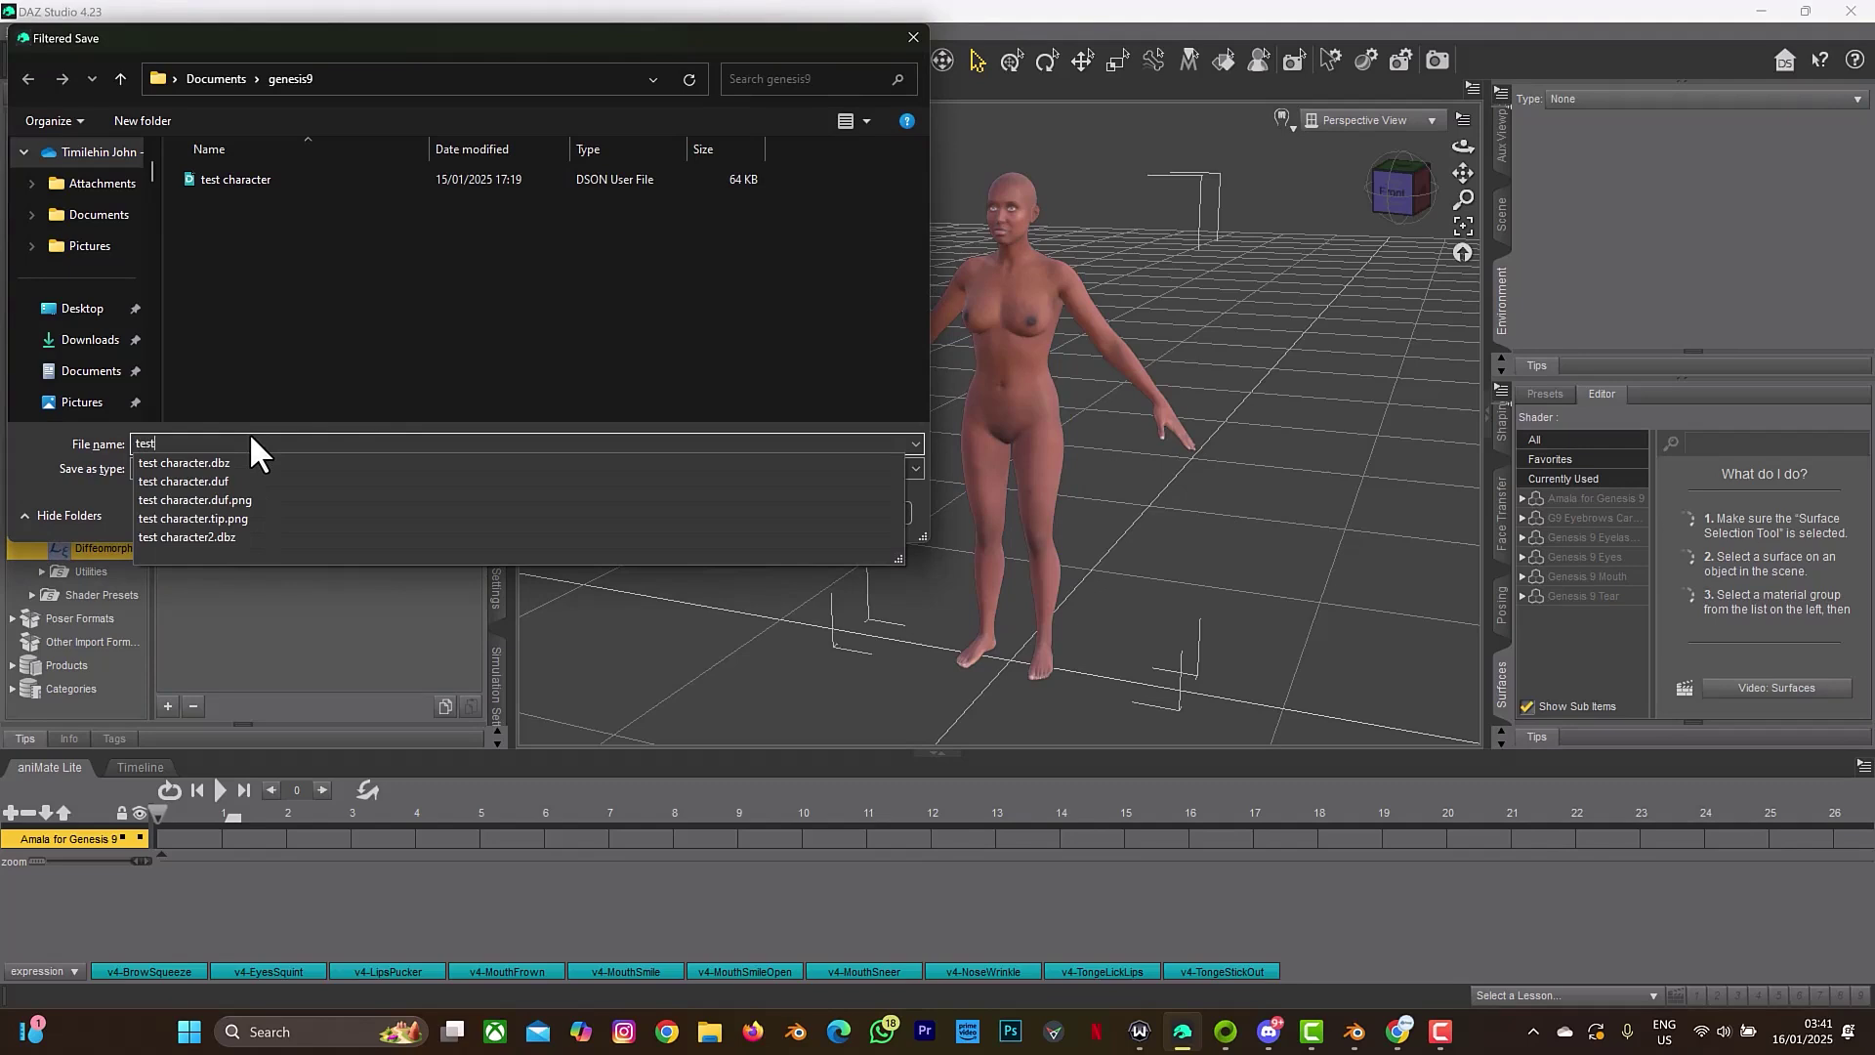
{"action": "type", "text": " char"}
{"action": "type", "text": "acter2"}
{"action": "key", "text": "Return"}
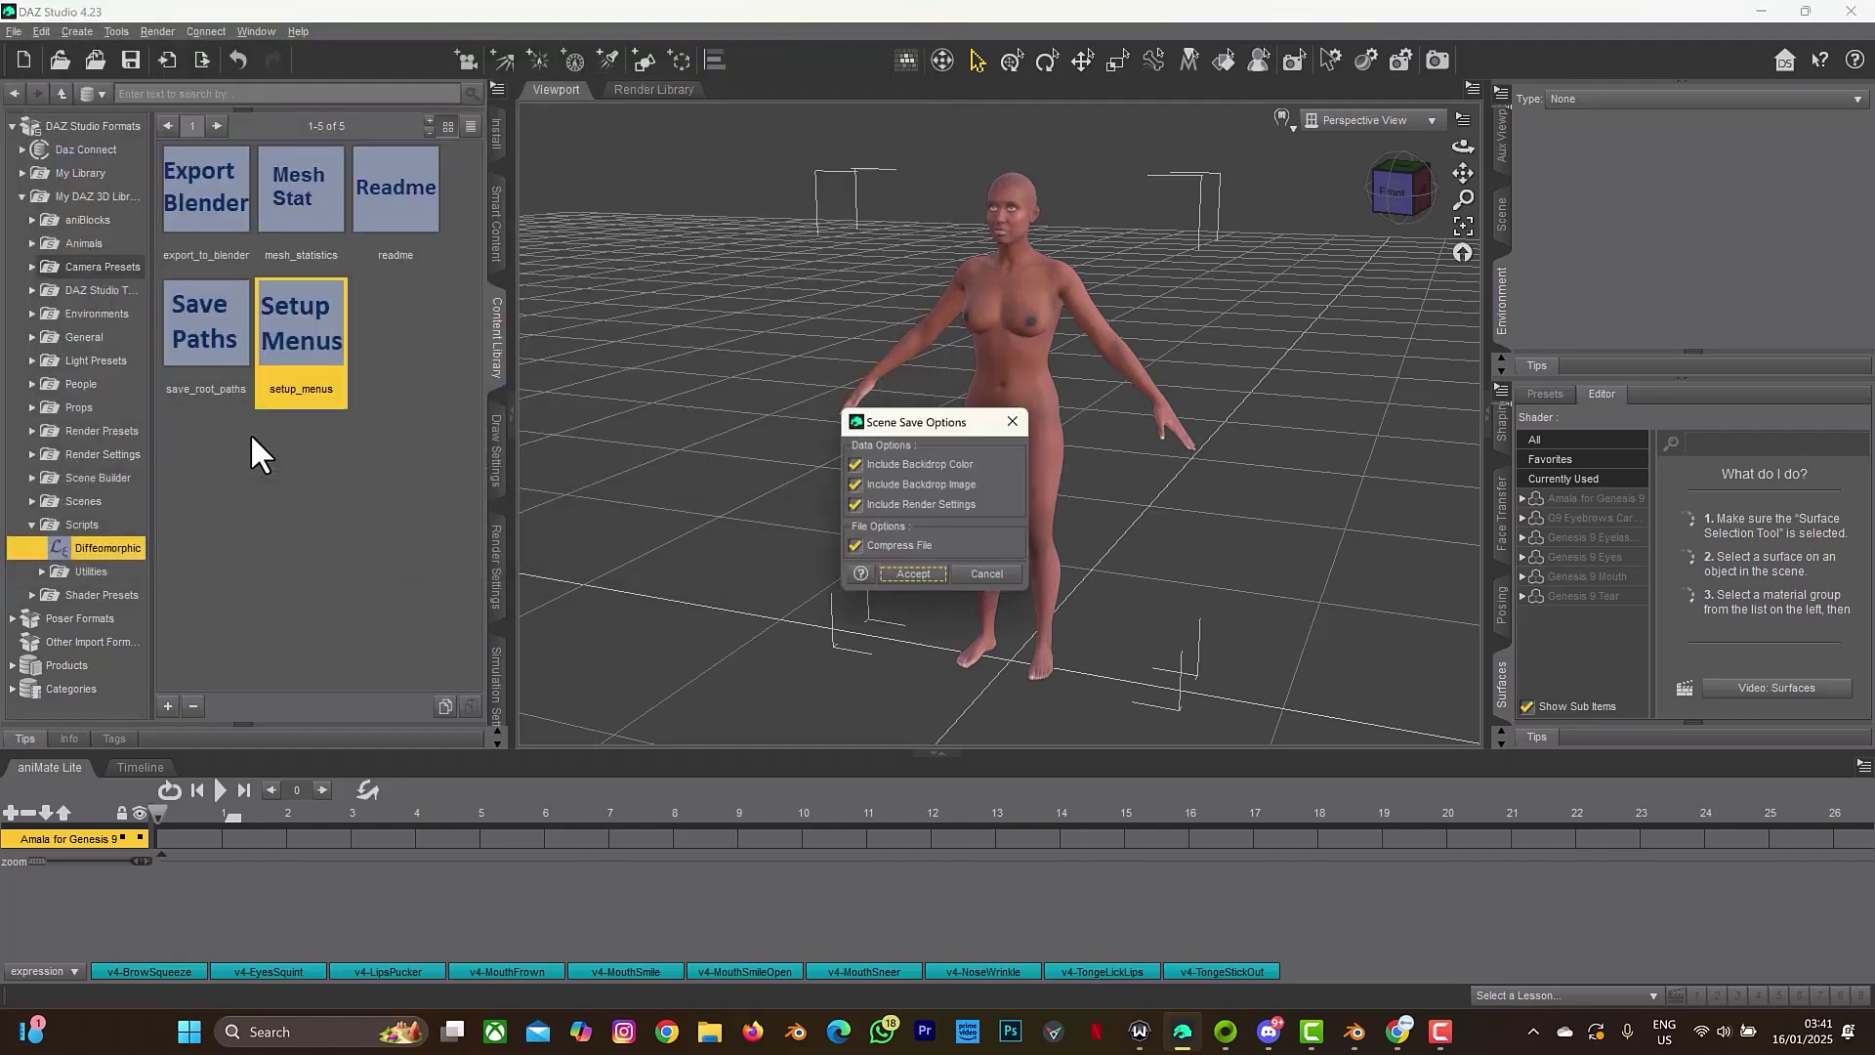
{"action": "left_click", "coordinate": [896, 578]}
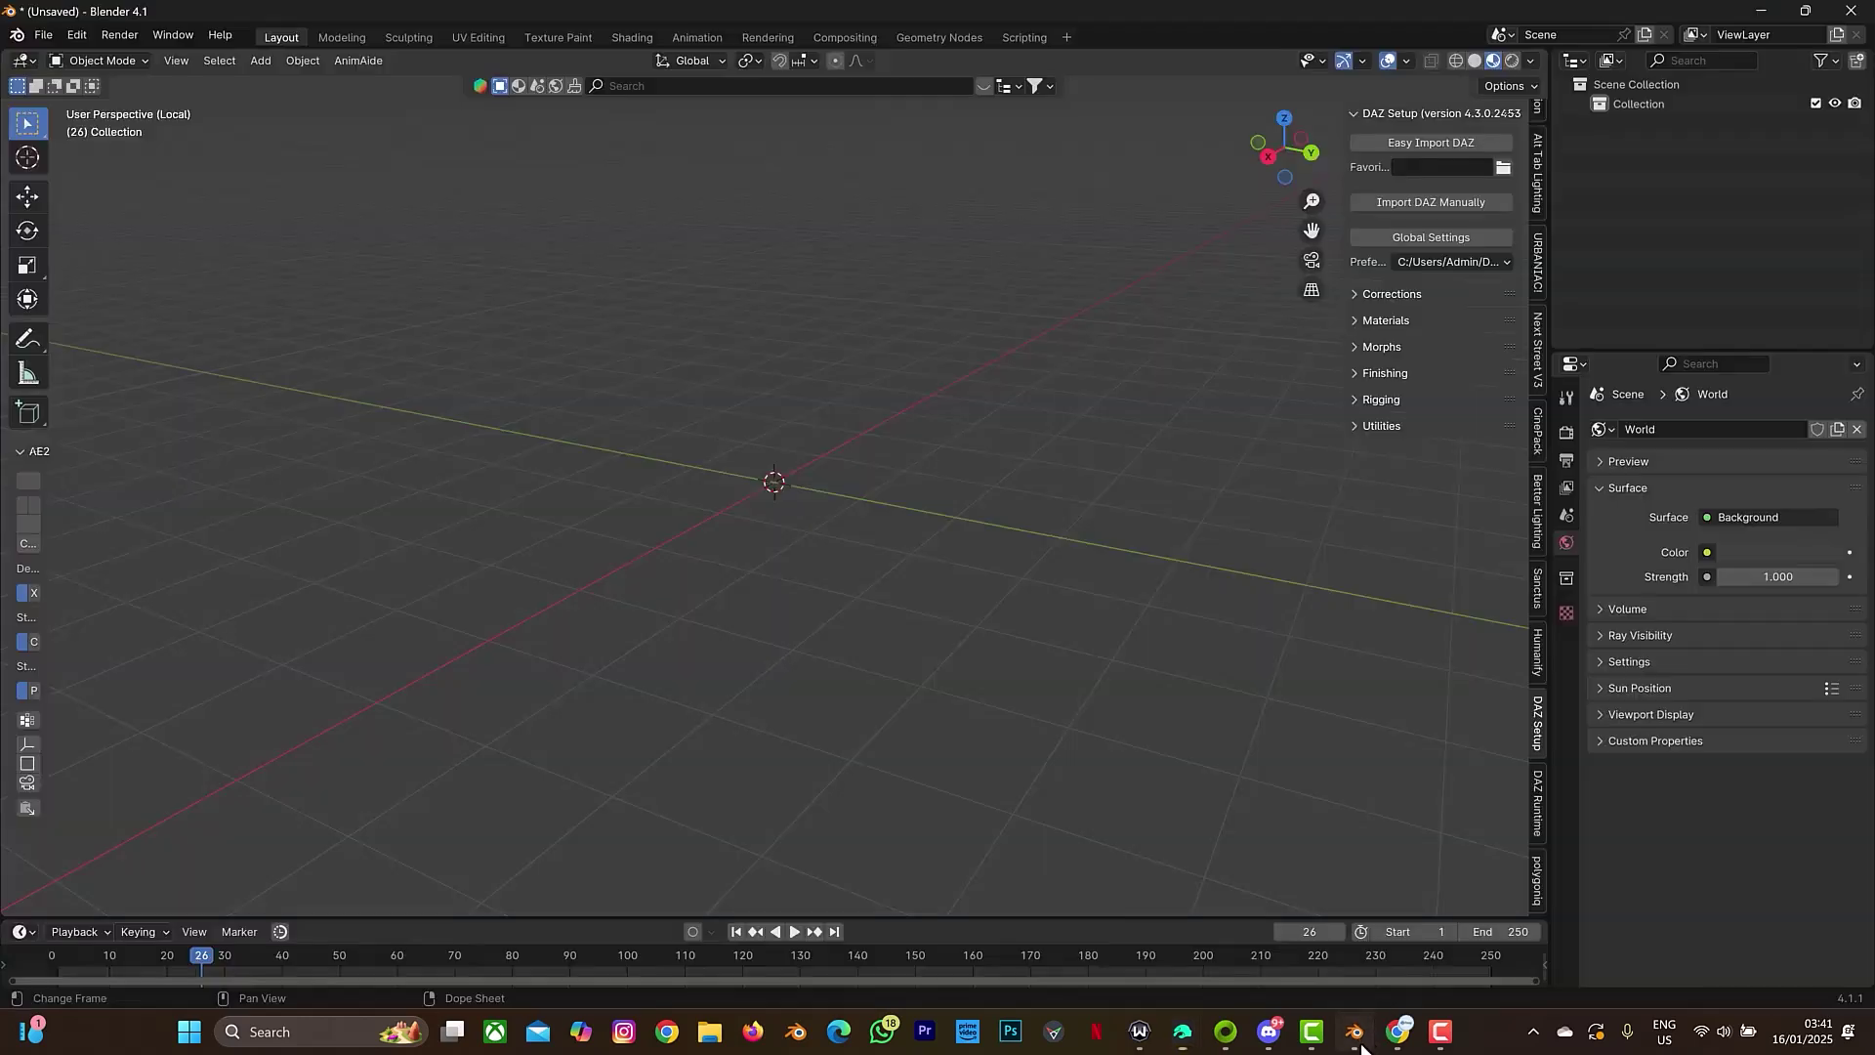
Switch to Blender, start Easy Import DAZ and enable the Body morphs in its import options
{"action": "left_click", "coordinate": [1355, 1031]}
{"action": "left_click", "coordinate": [1461, 141]}
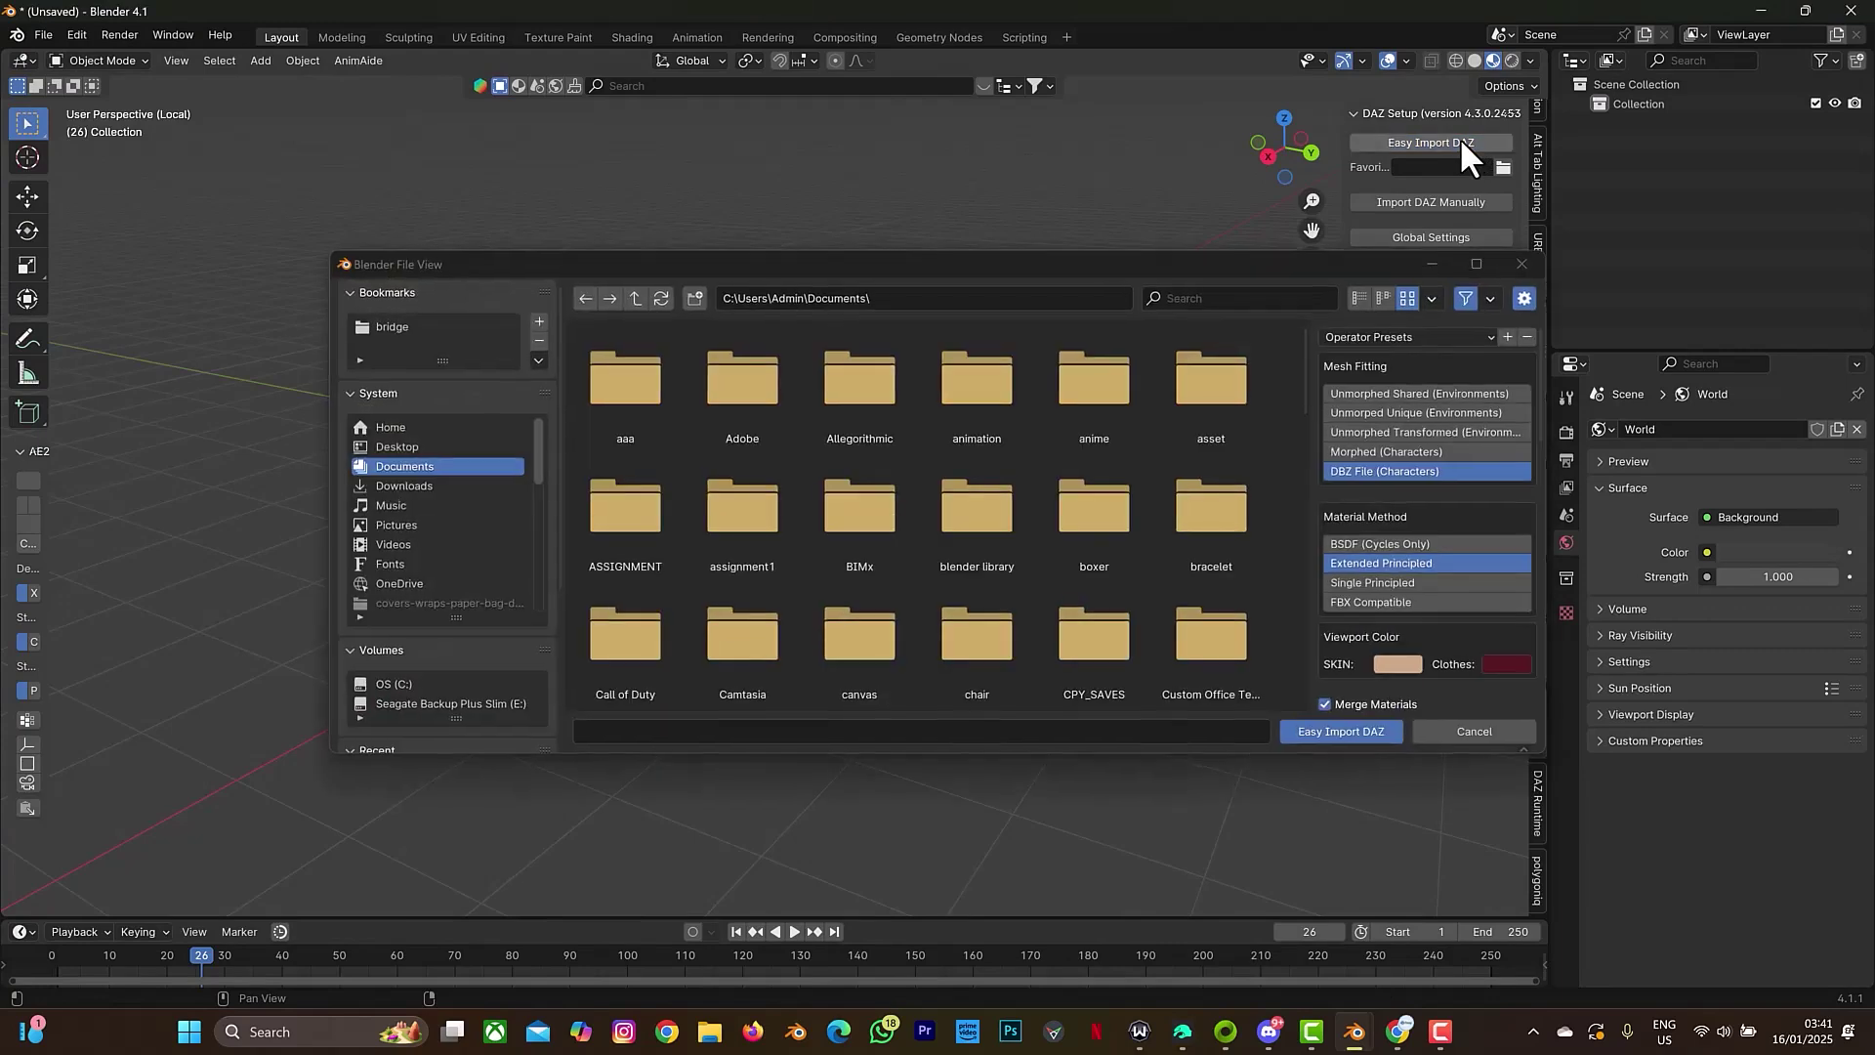
{"action": "left_click", "coordinate": [1393, 336]}
{"action": "left_click", "coordinate": [1392, 521]}
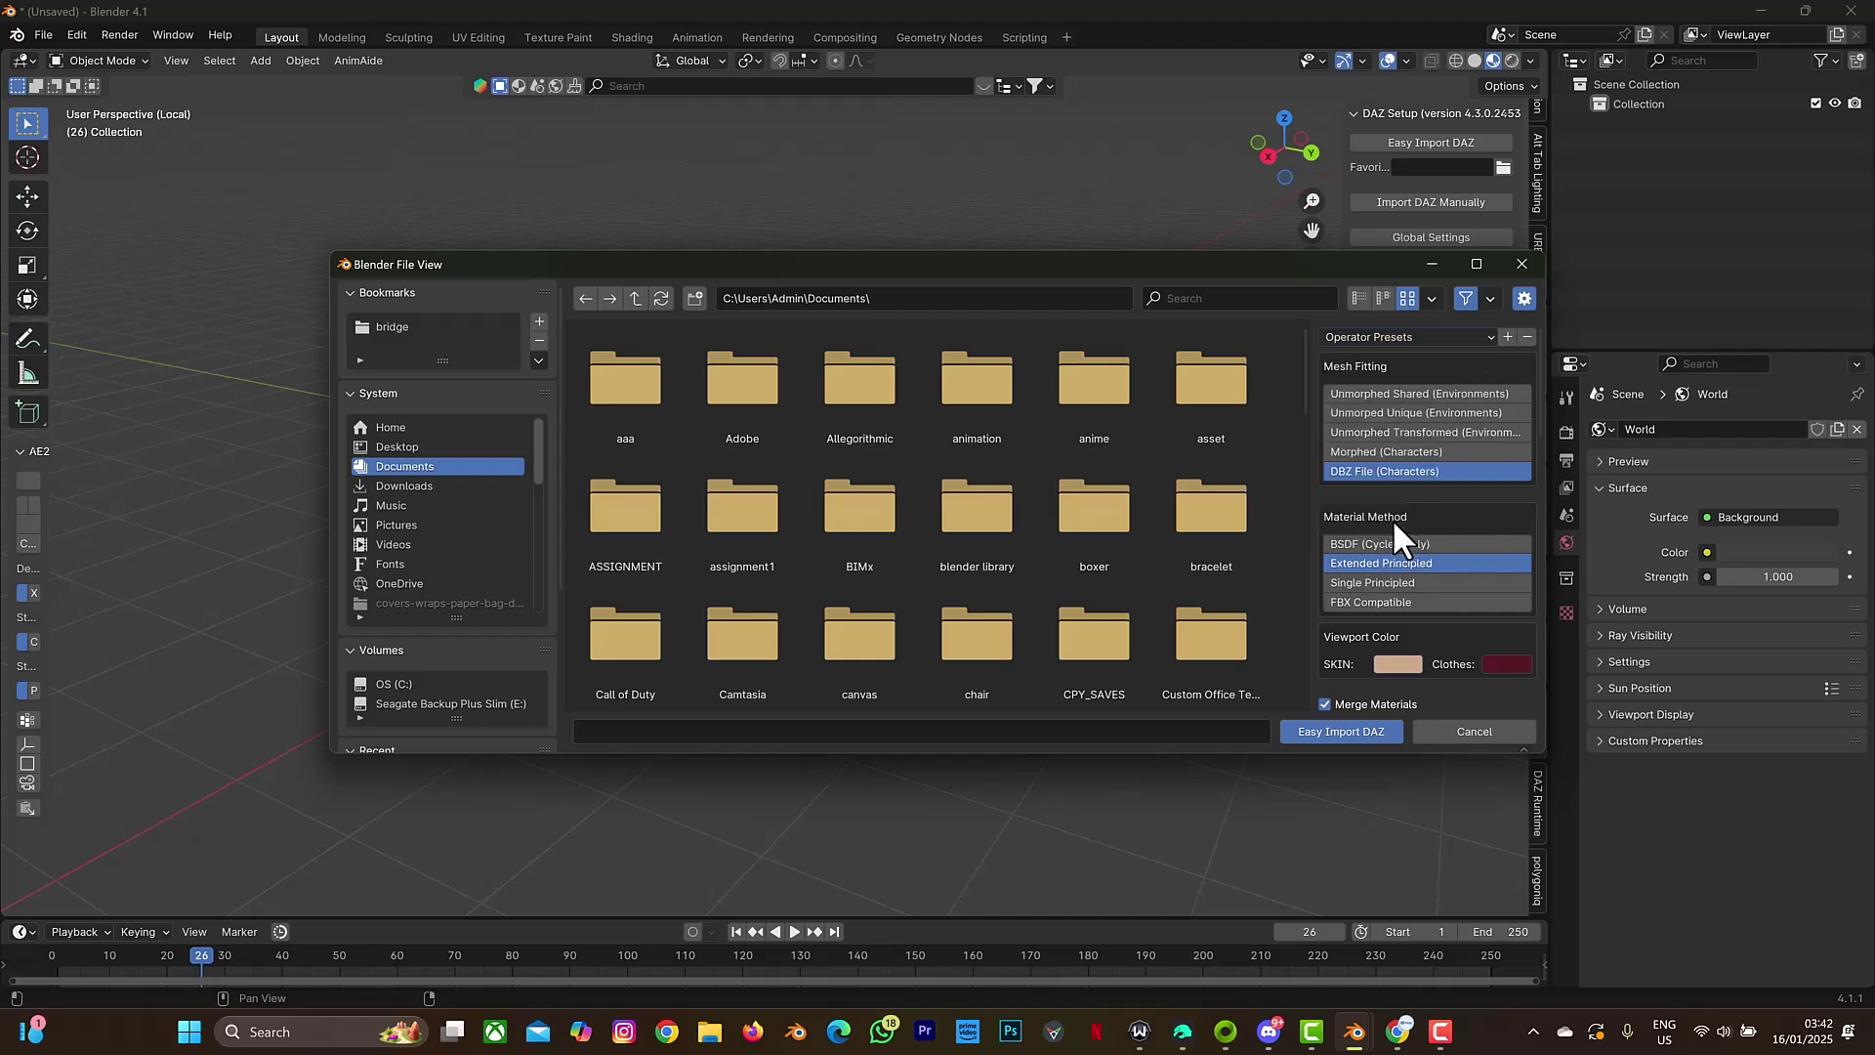
{"action": "scroll", "coordinate": [1520, 484], "scroll_direction": "down", "scroll_amount": 10}
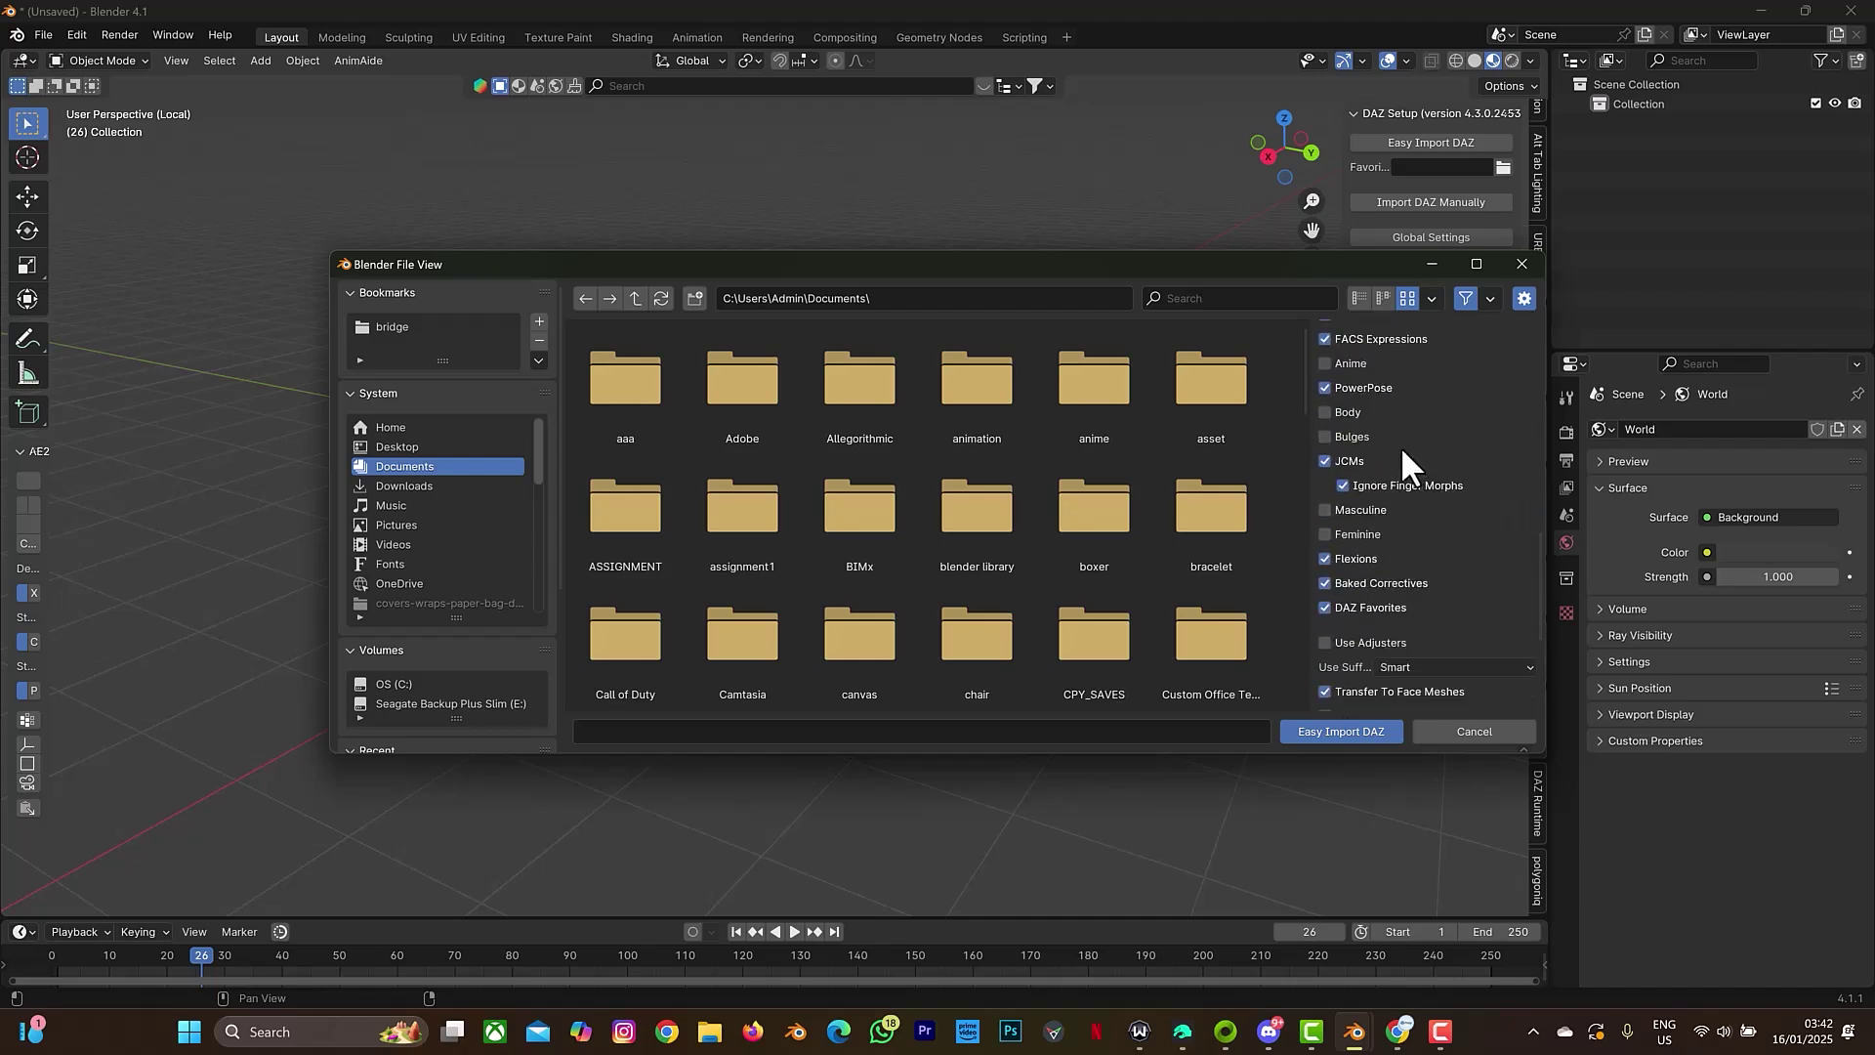
{"action": "left_click", "coordinate": [1326, 411]}
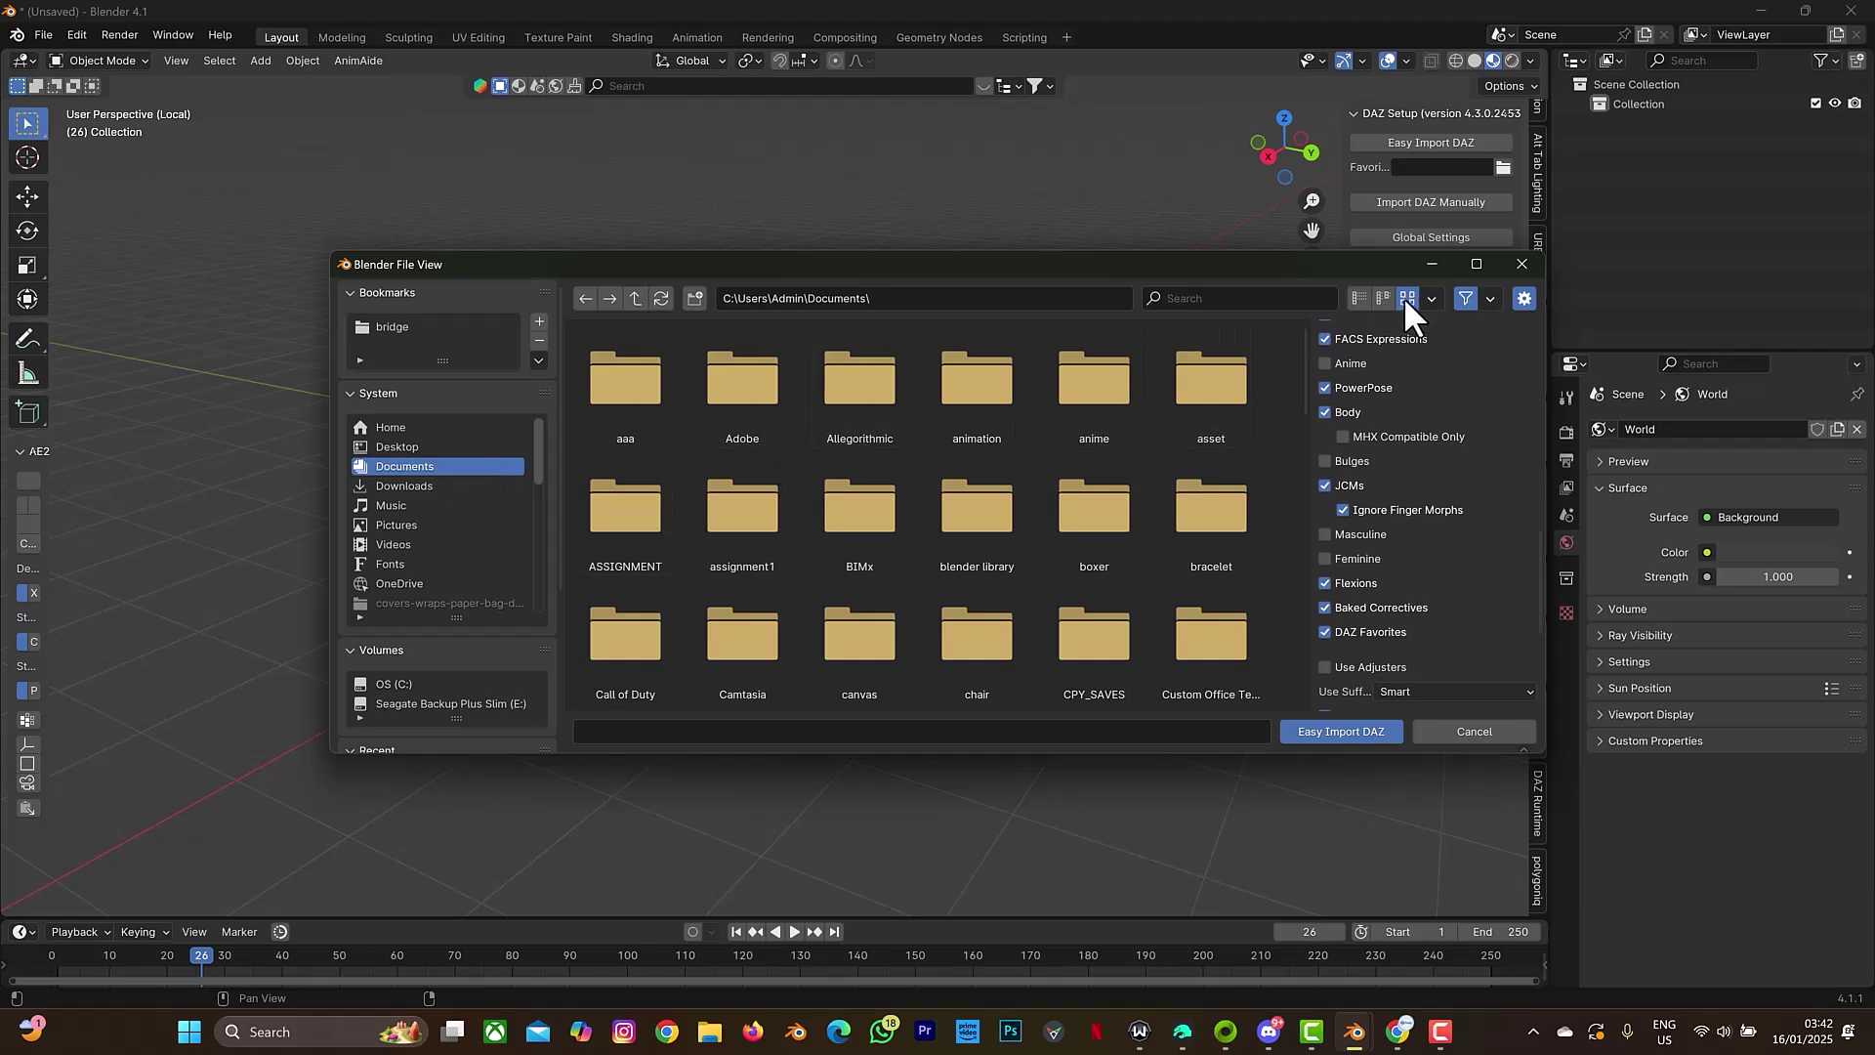
Sort the files by modified date and import test character2.duf from the genesis9 folder
{"action": "left_click", "coordinate": [1431, 296]}
{"action": "left_click", "coordinate": [1444, 424]}
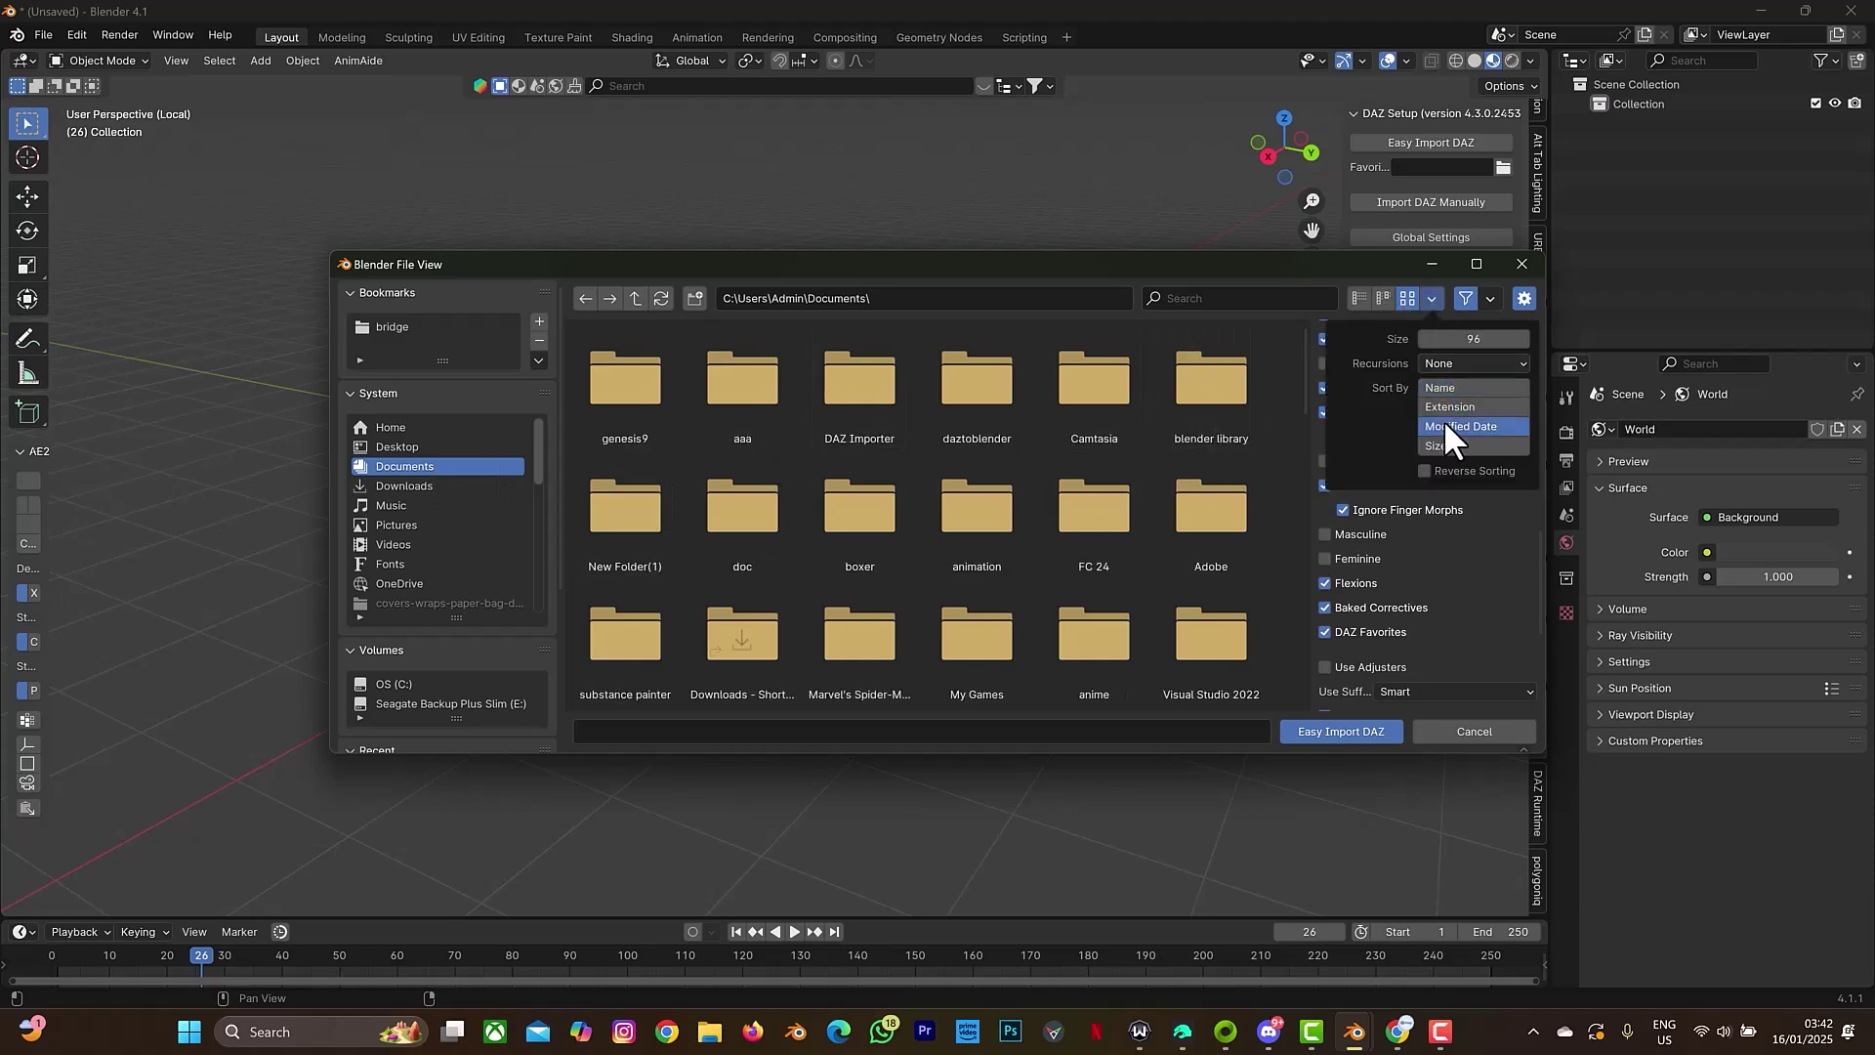
{"action": "double_click", "coordinate": [623, 424]}
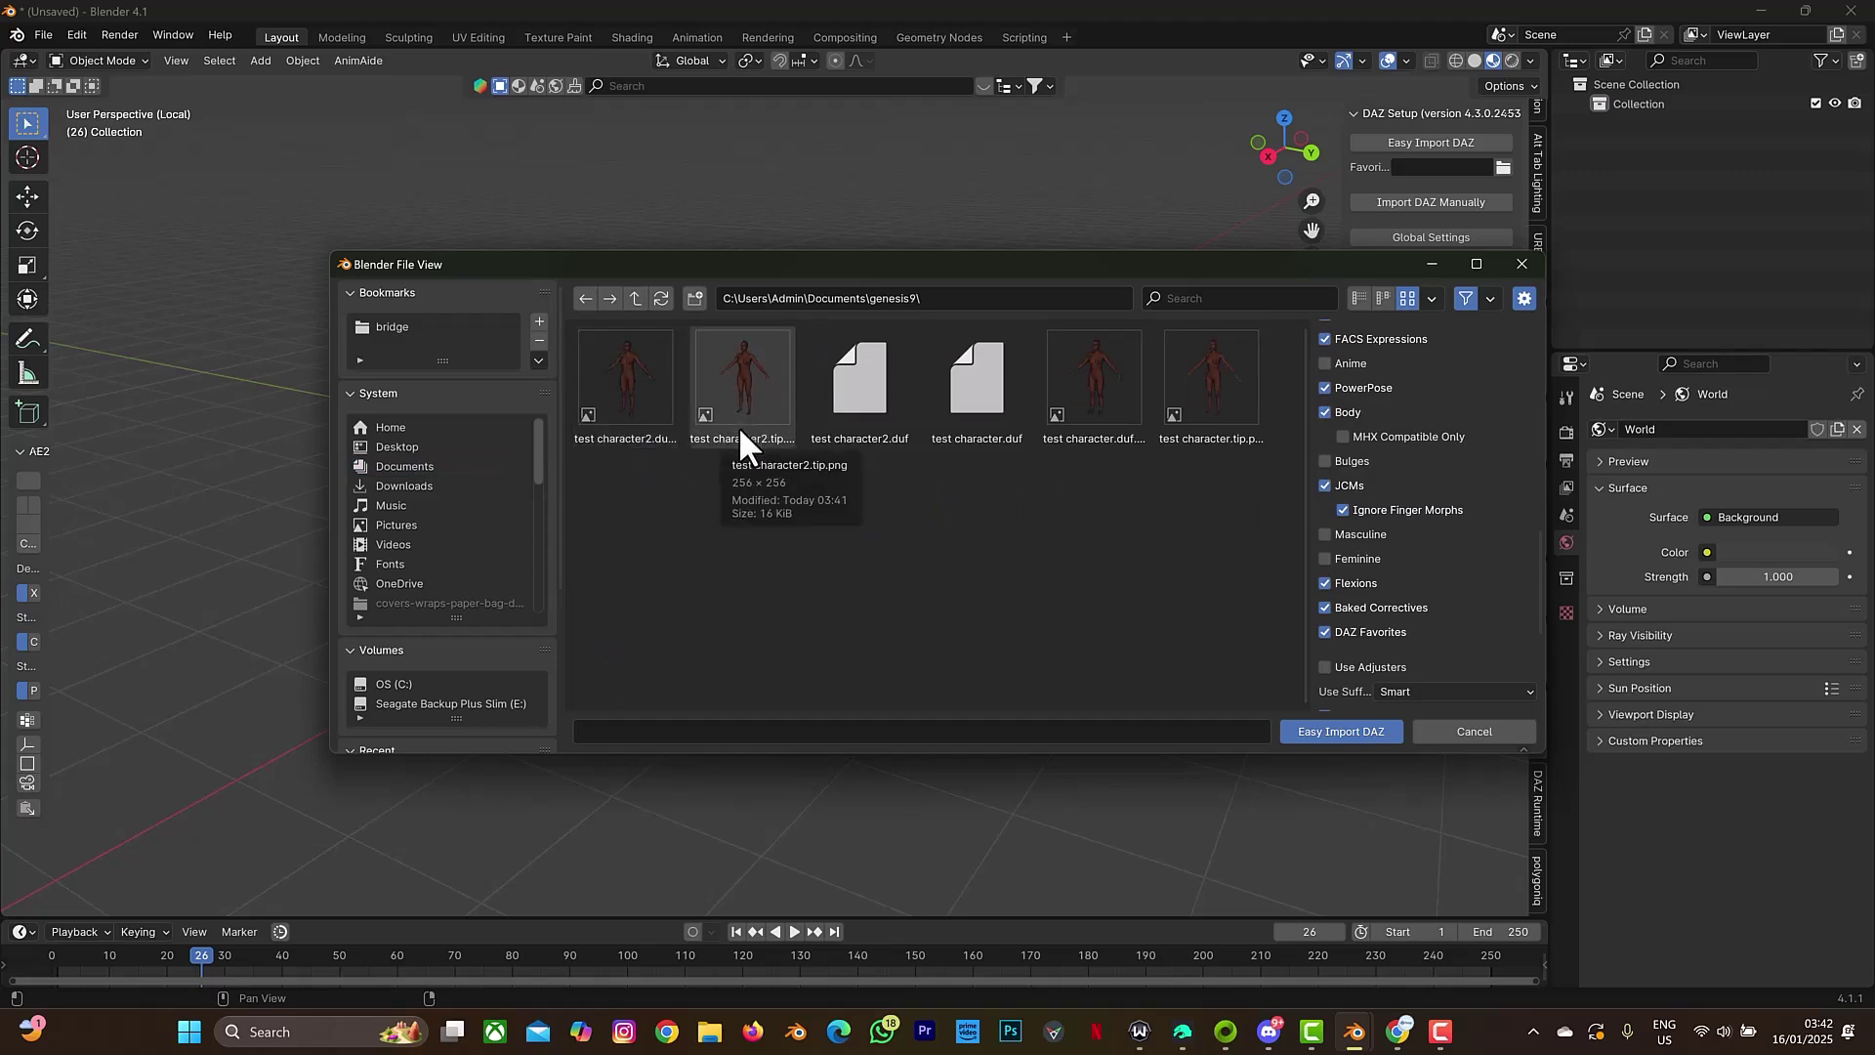
{"action": "left_click", "coordinate": [615, 425]}
{"action": "left_click", "coordinate": [863, 408]}
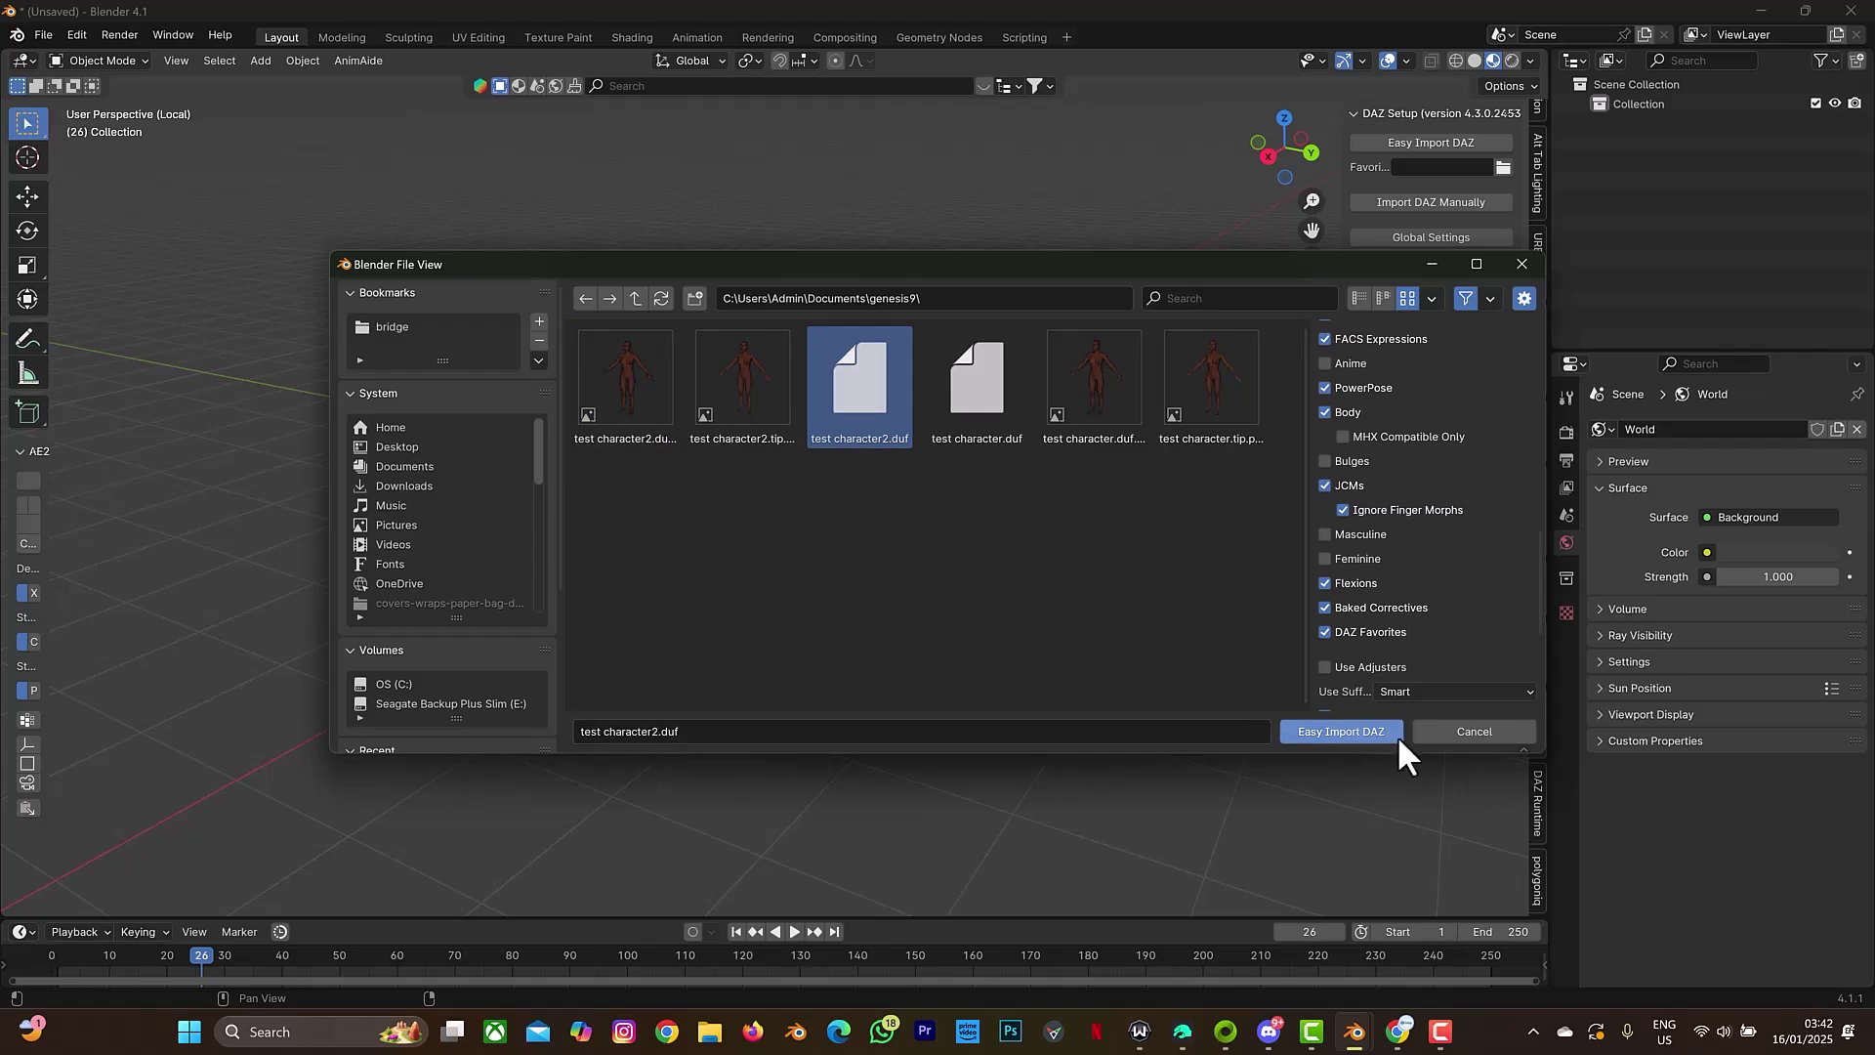
{"action": "left_click", "coordinate": [1355, 732]}
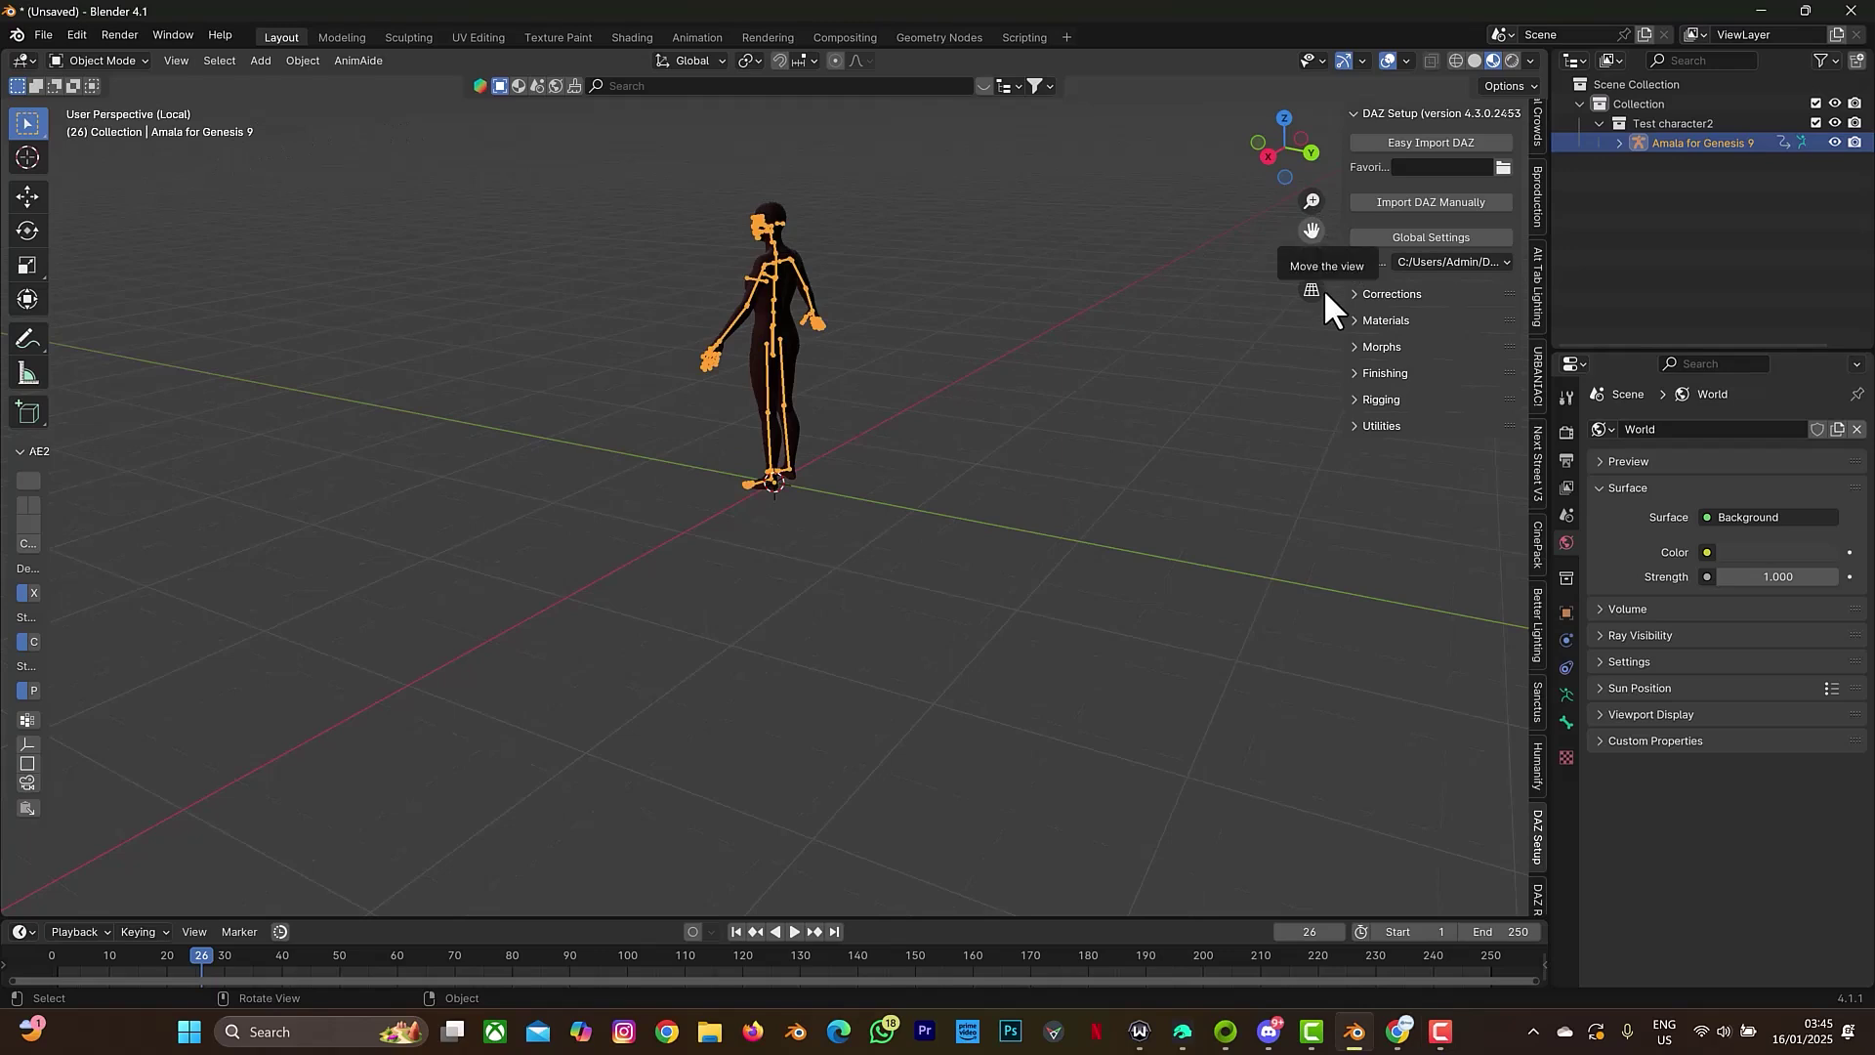
View the imported figure from the front and display it in solid shading
{"action": "left_click_drag", "start_coordinate": [1286, 146], "coordinate": [12, 577]}
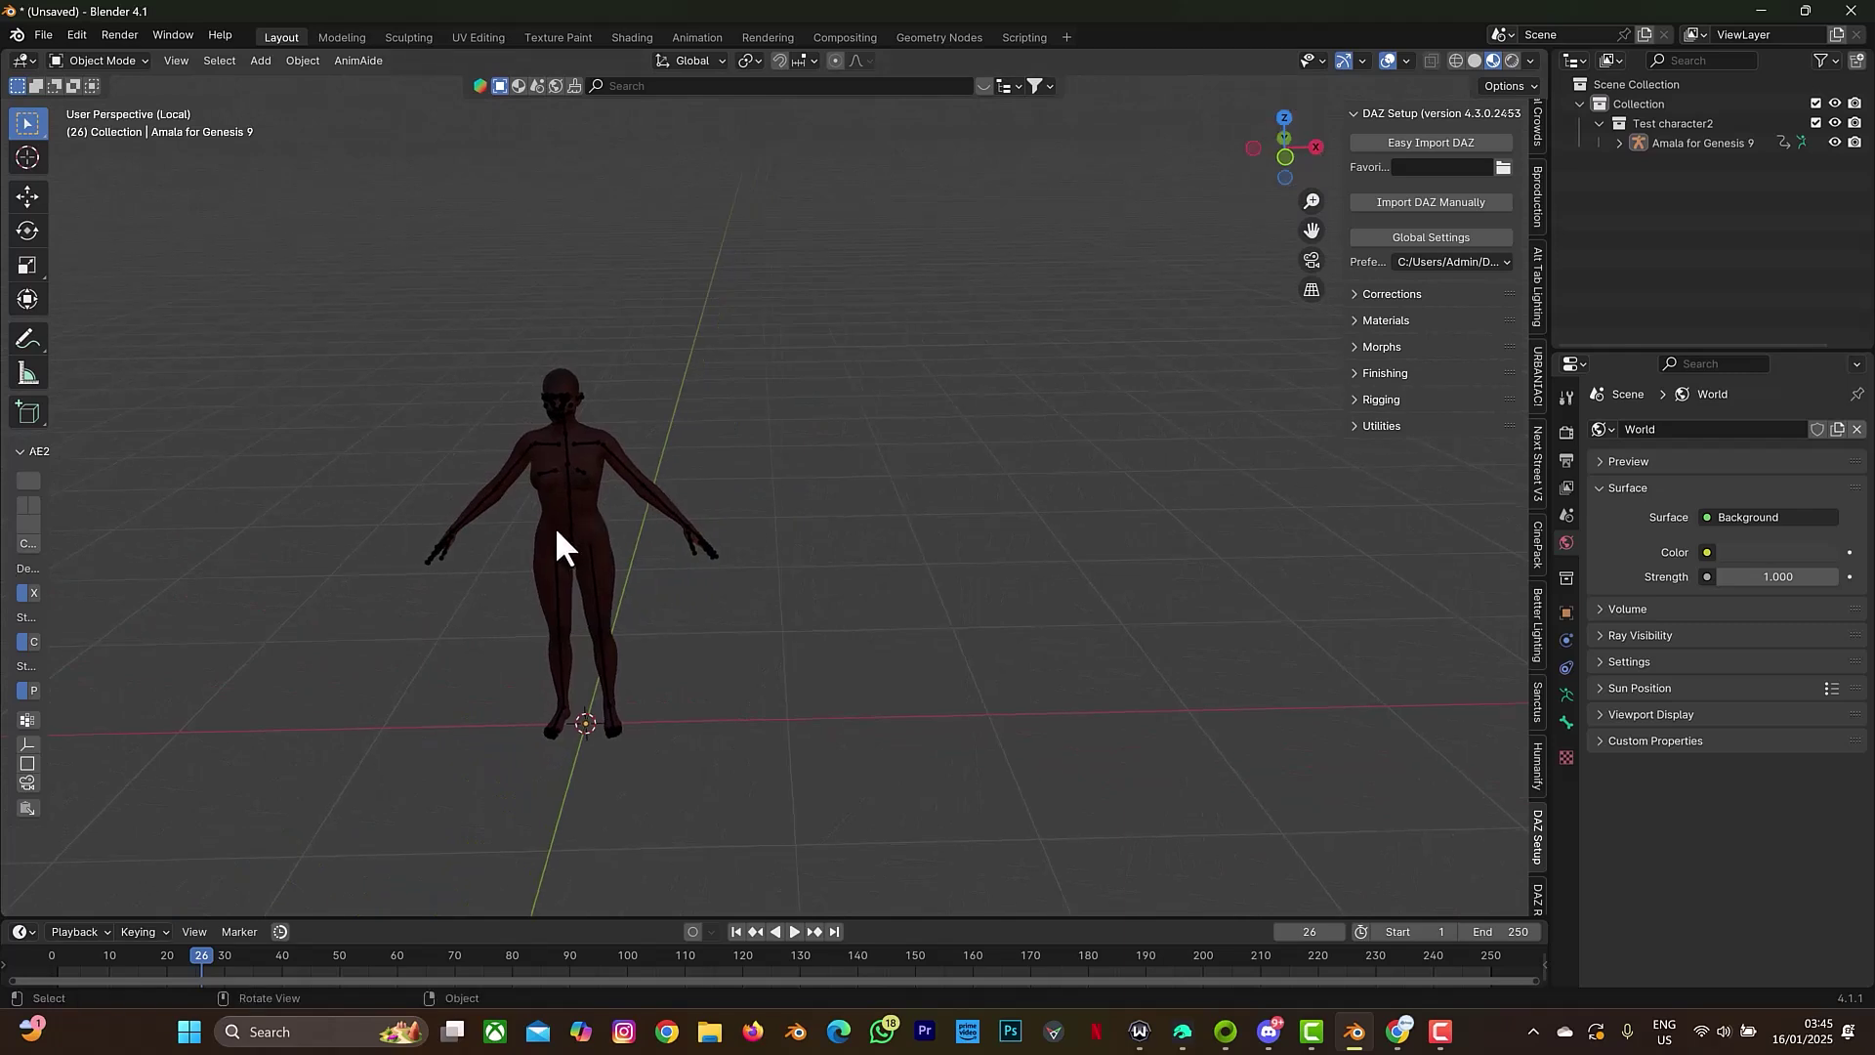
{"action": "scroll", "coordinate": [585, 506], "scroll_direction": "up", "scroll_amount": 3}
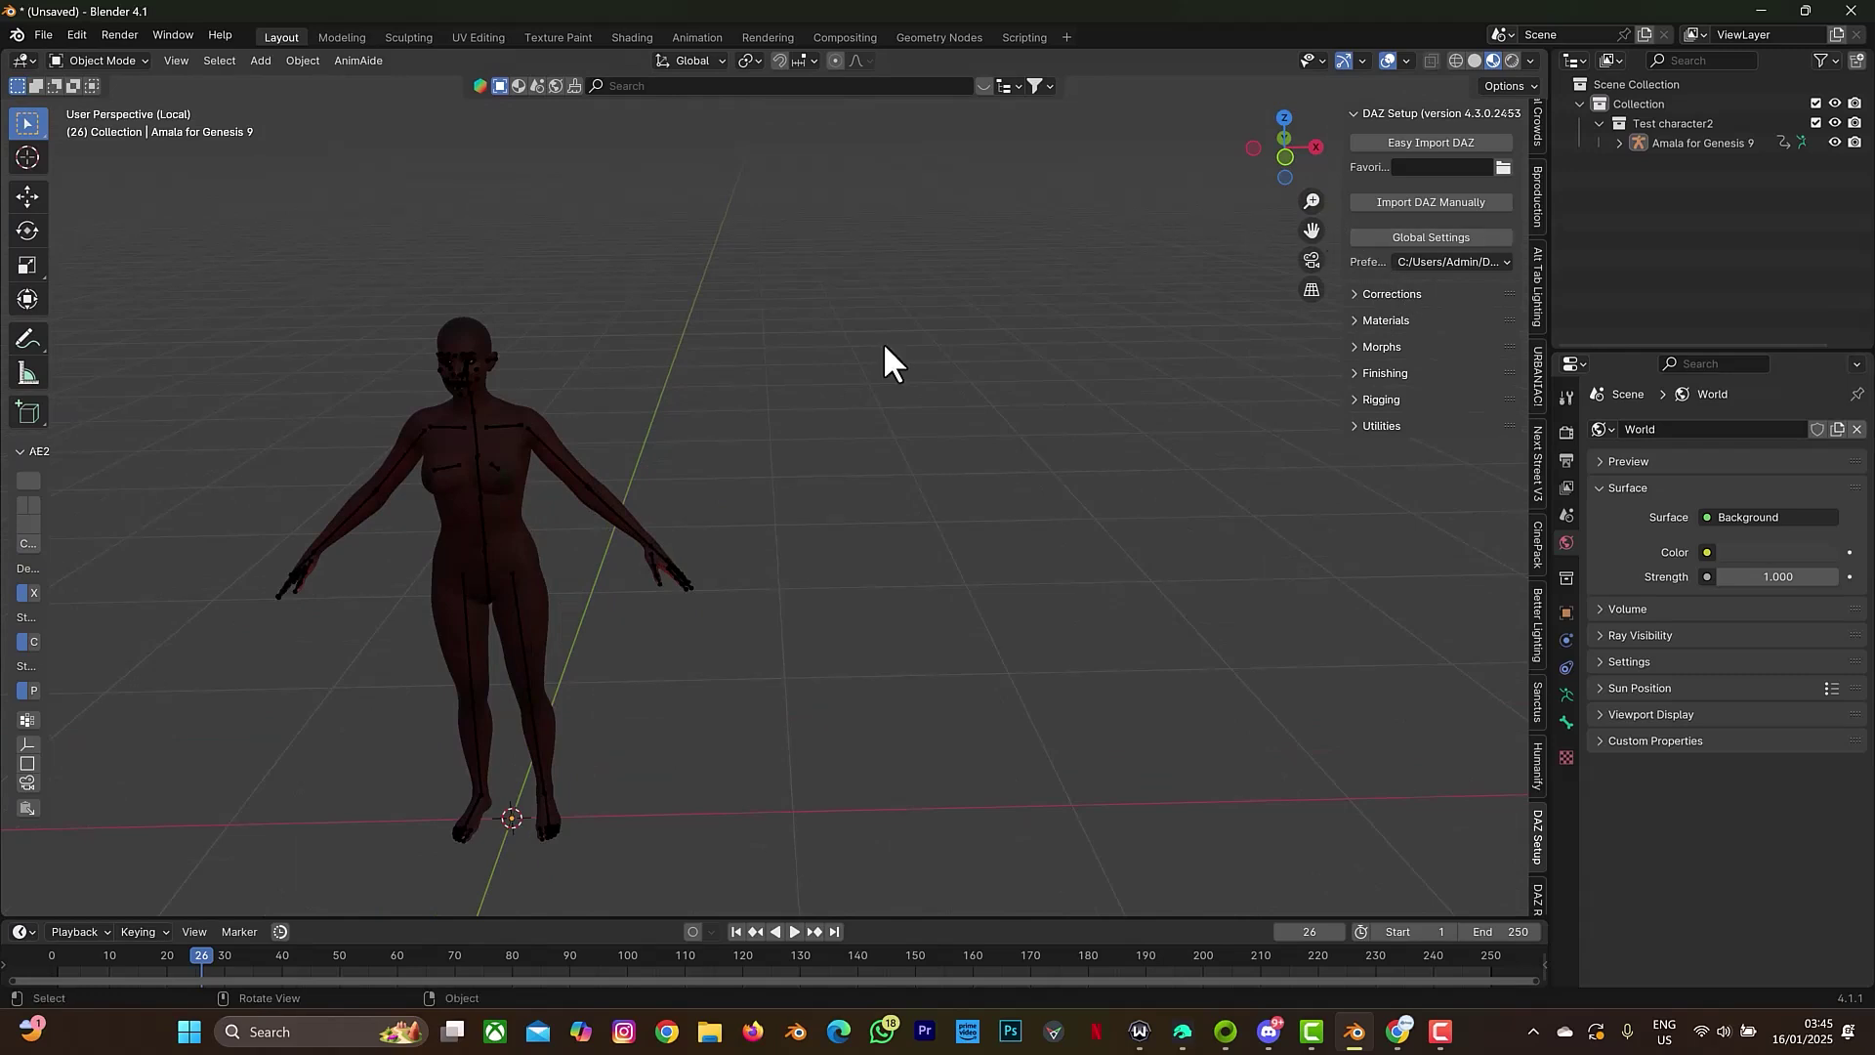
{"action": "left_click", "coordinate": [1477, 57]}
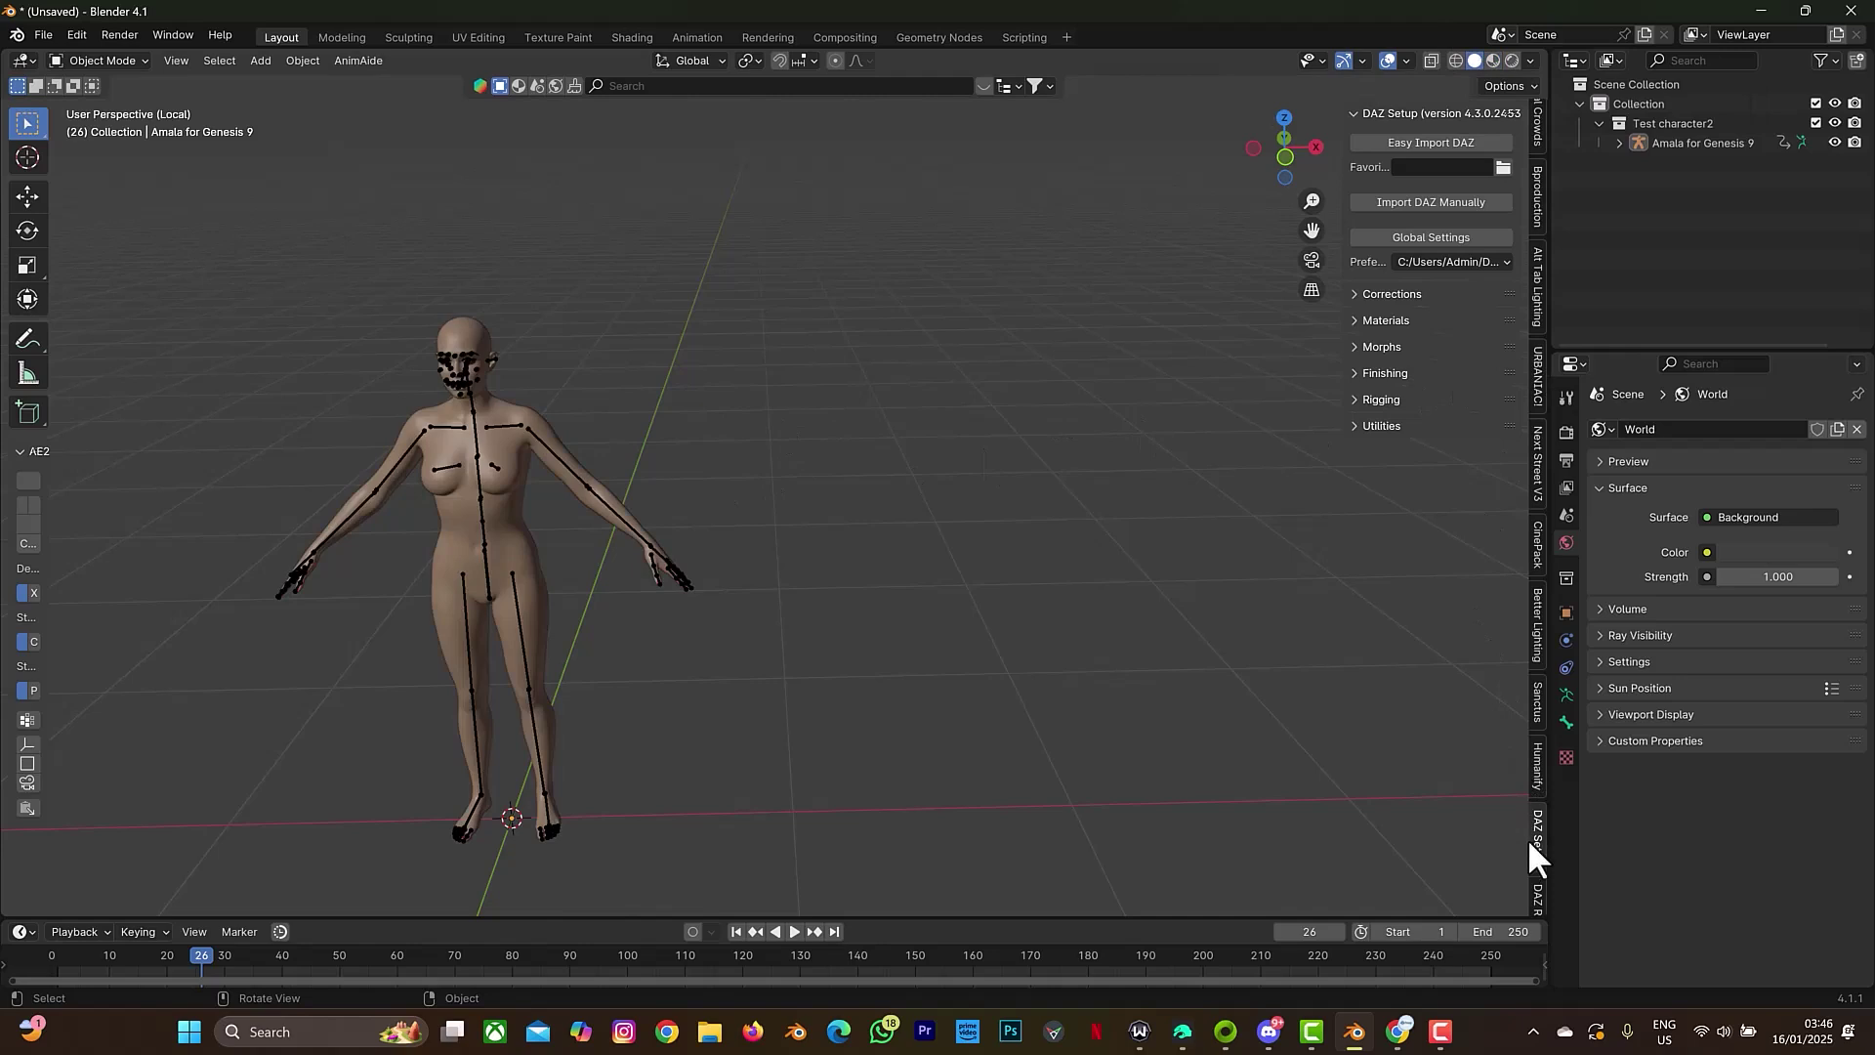
Examine the DAZ Runtime posing tools and the imported figure's body, JCM and flexion morphs
{"action": "left_click", "coordinate": [1539, 897]}
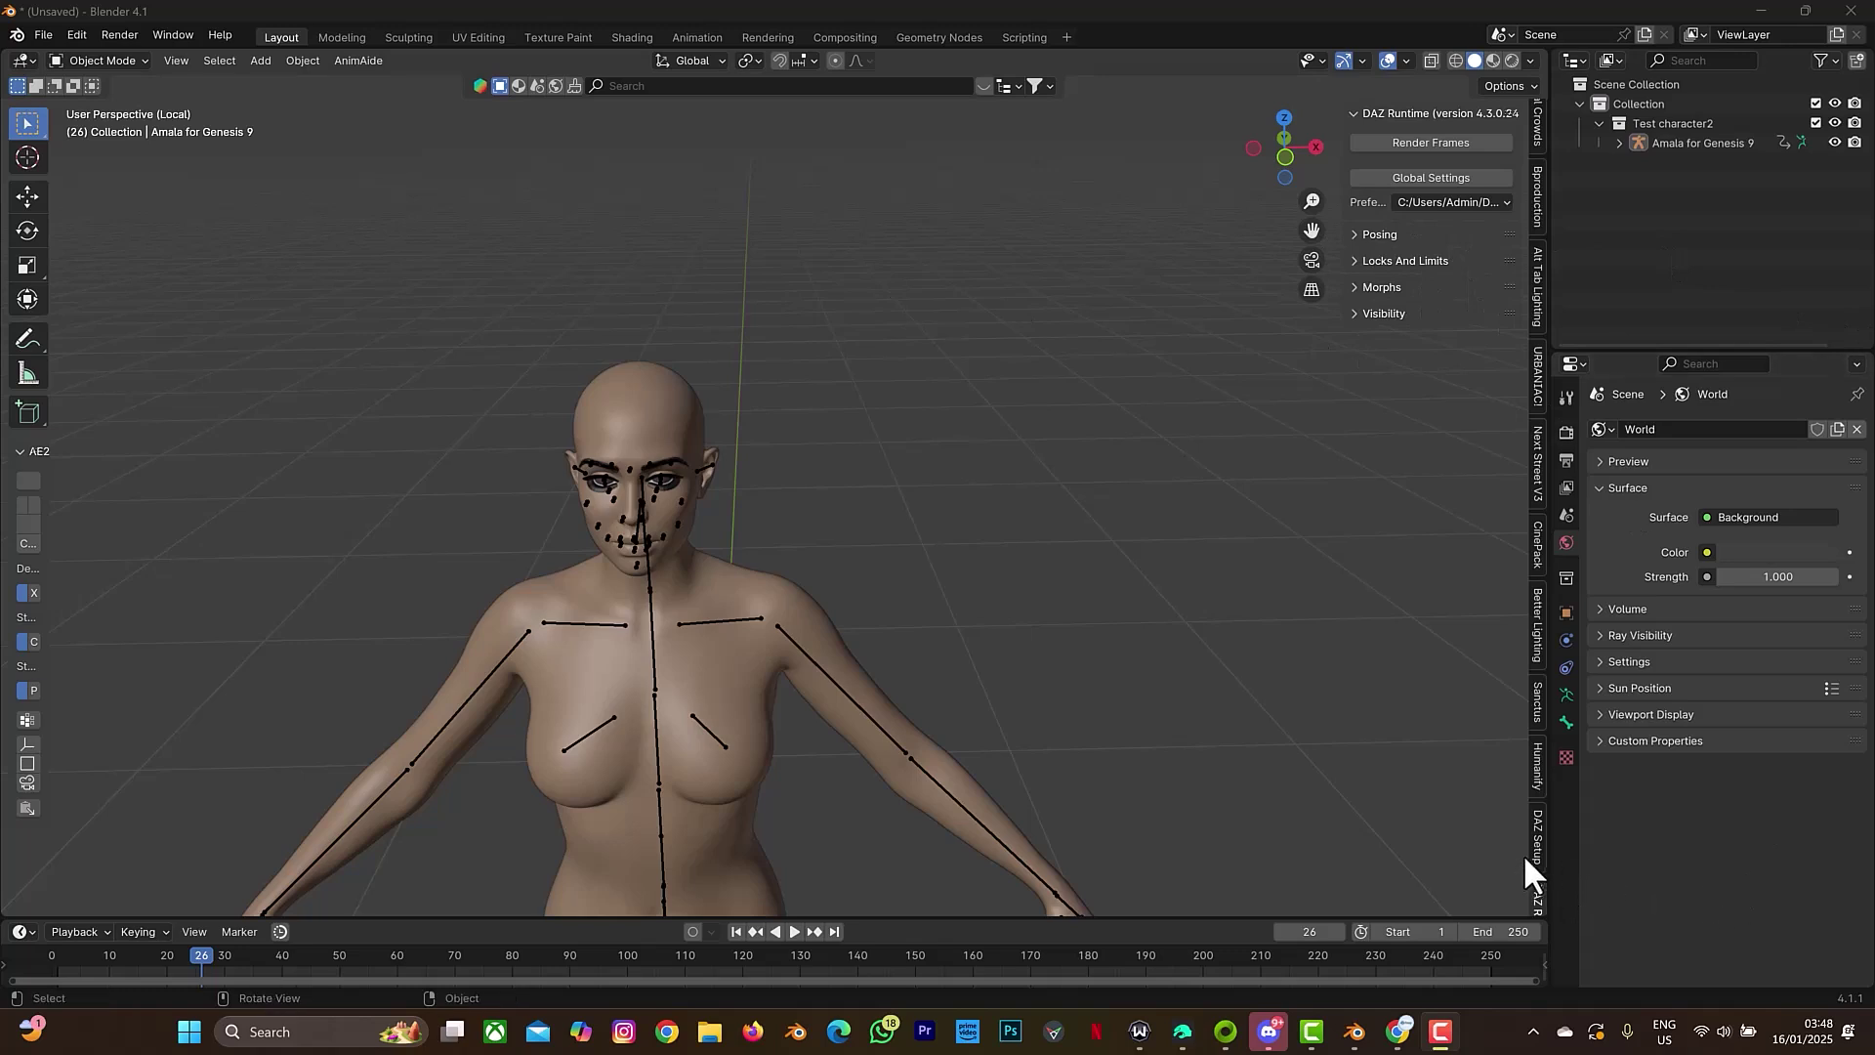
{"action": "scroll", "coordinate": [1527, 846], "scroll_direction": "down", "scroll_amount": 3}
{"action": "left_click", "coordinate": [1540, 721]}
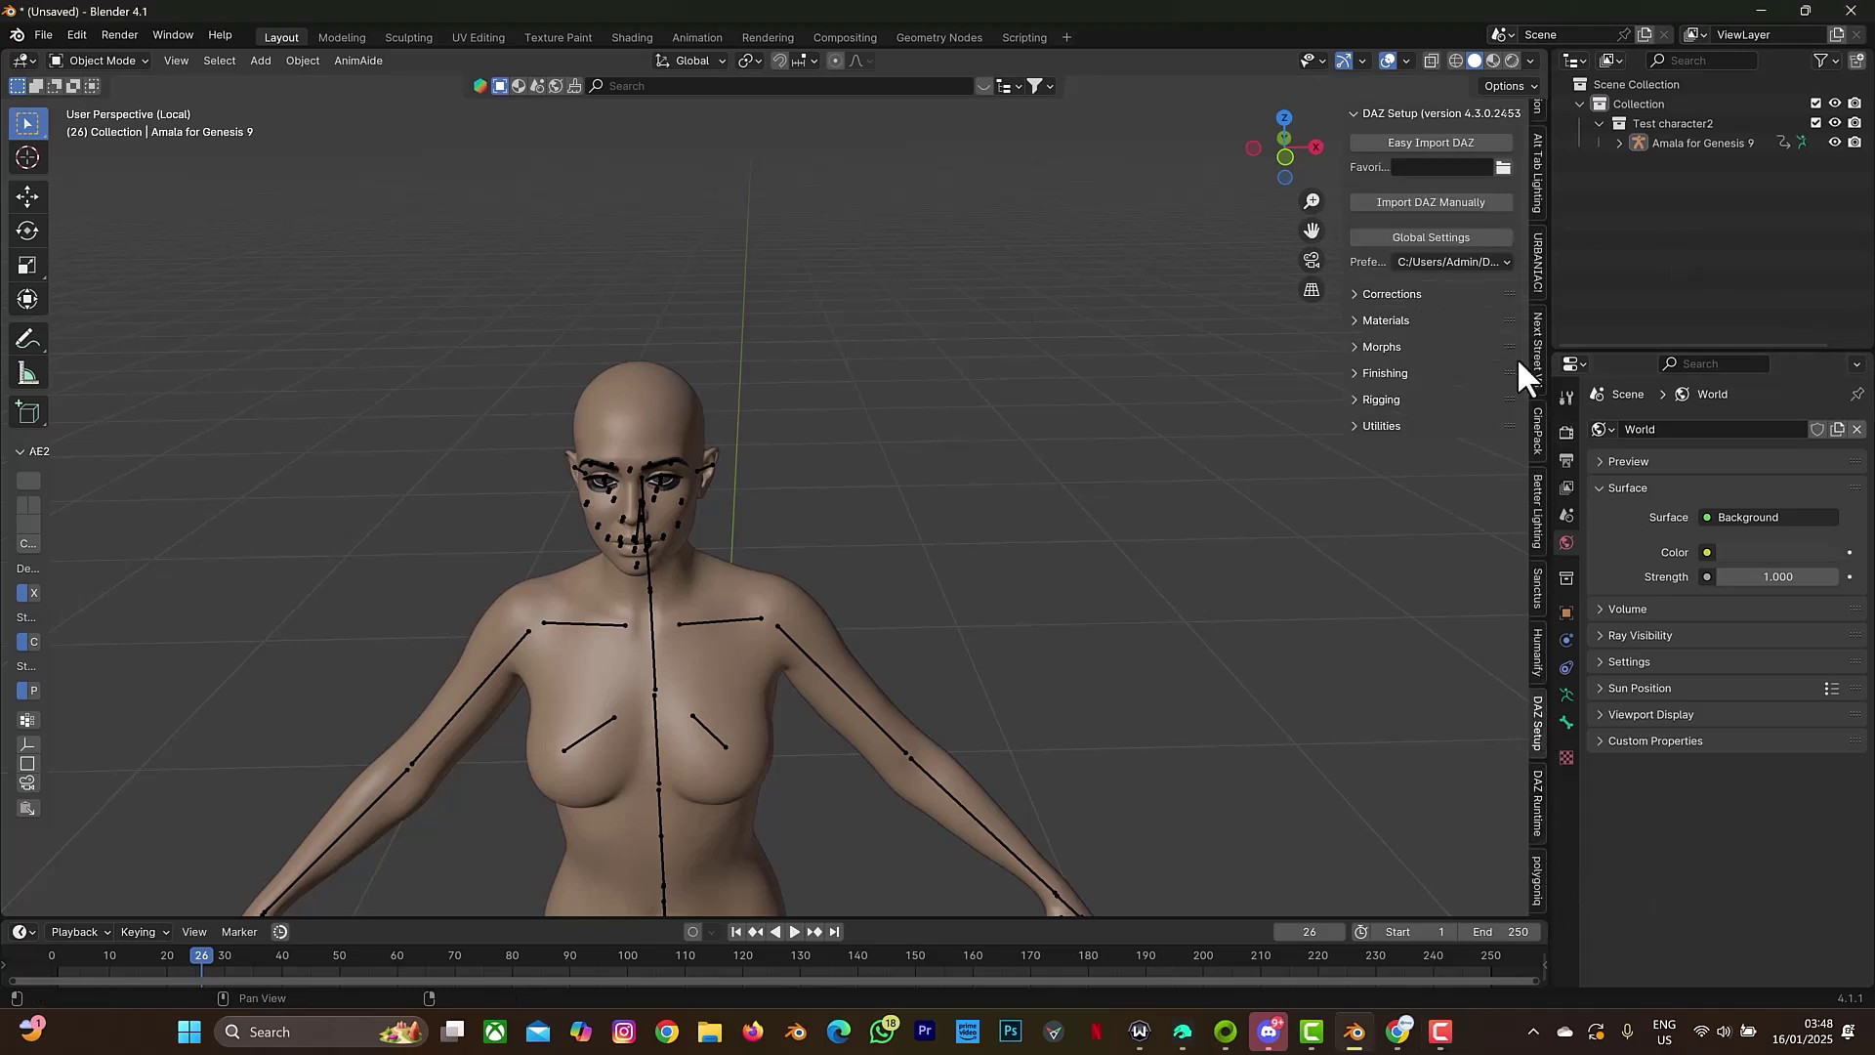
{"action": "left_click", "coordinate": [1537, 795]}
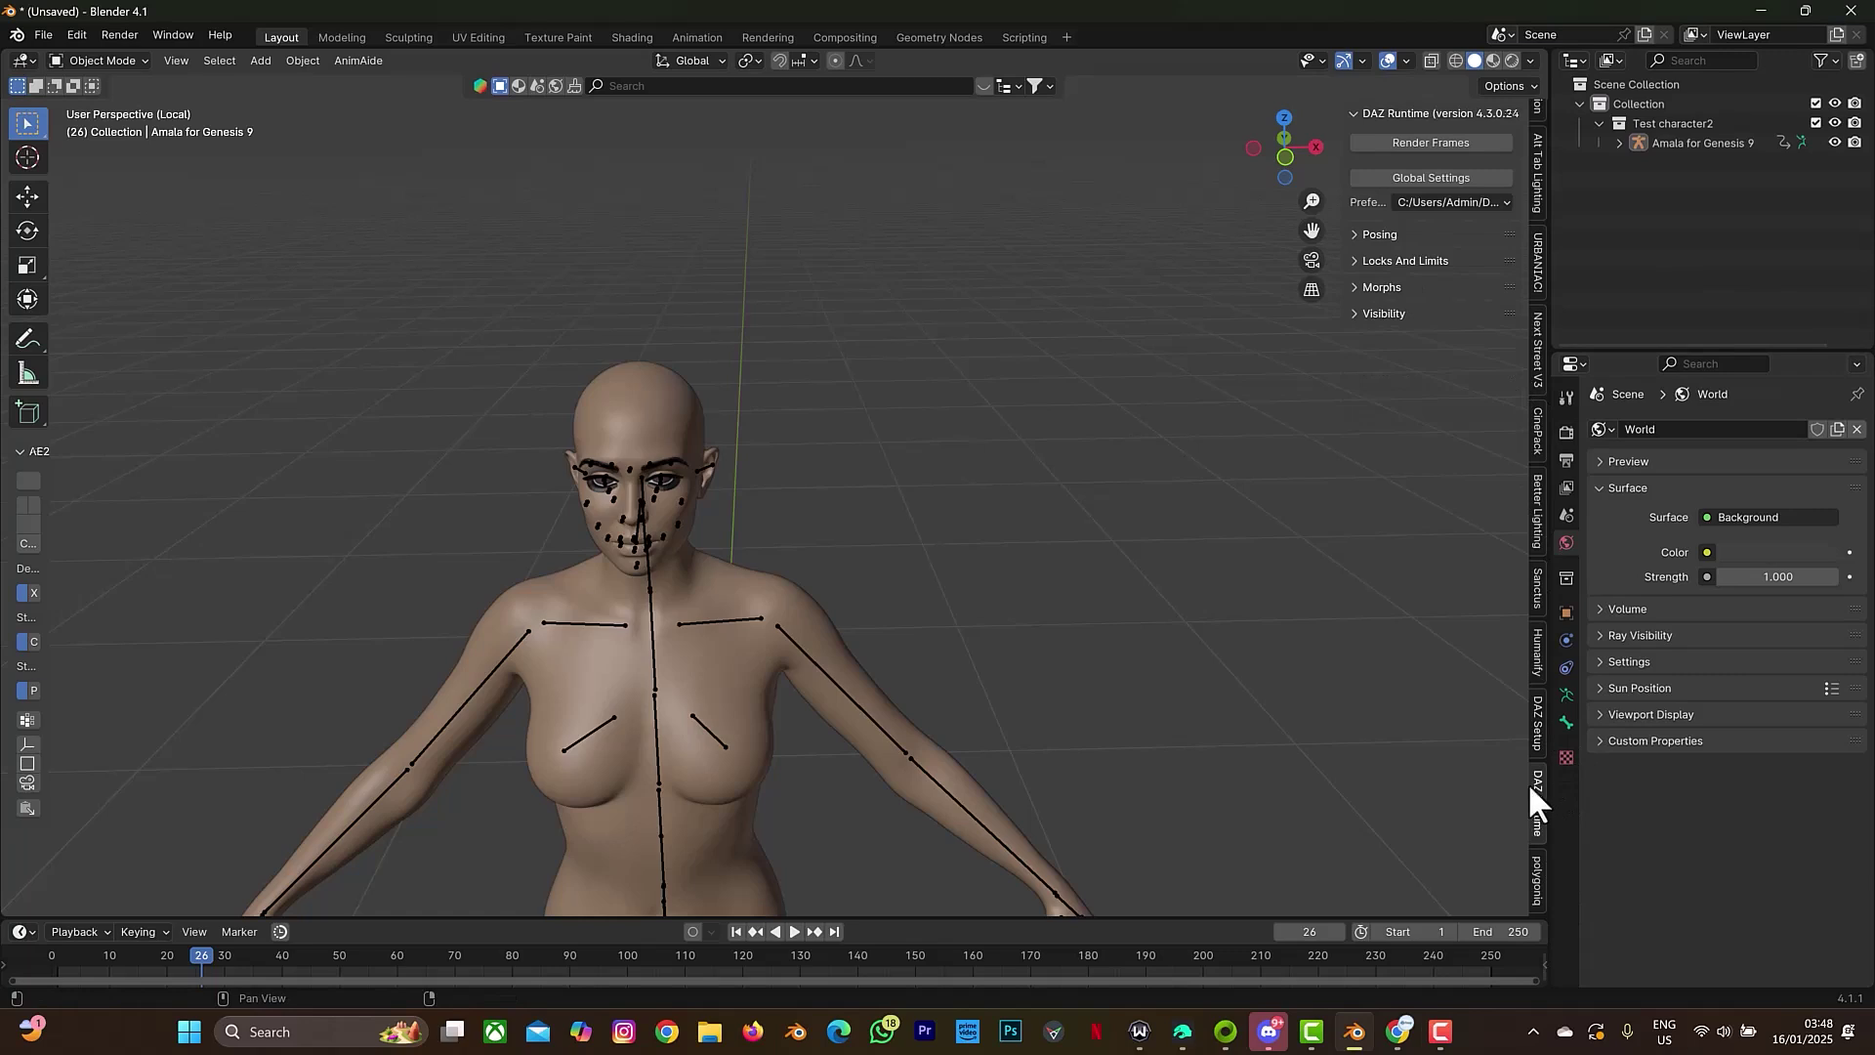
{"action": "left_click", "coordinate": [1353, 238]}
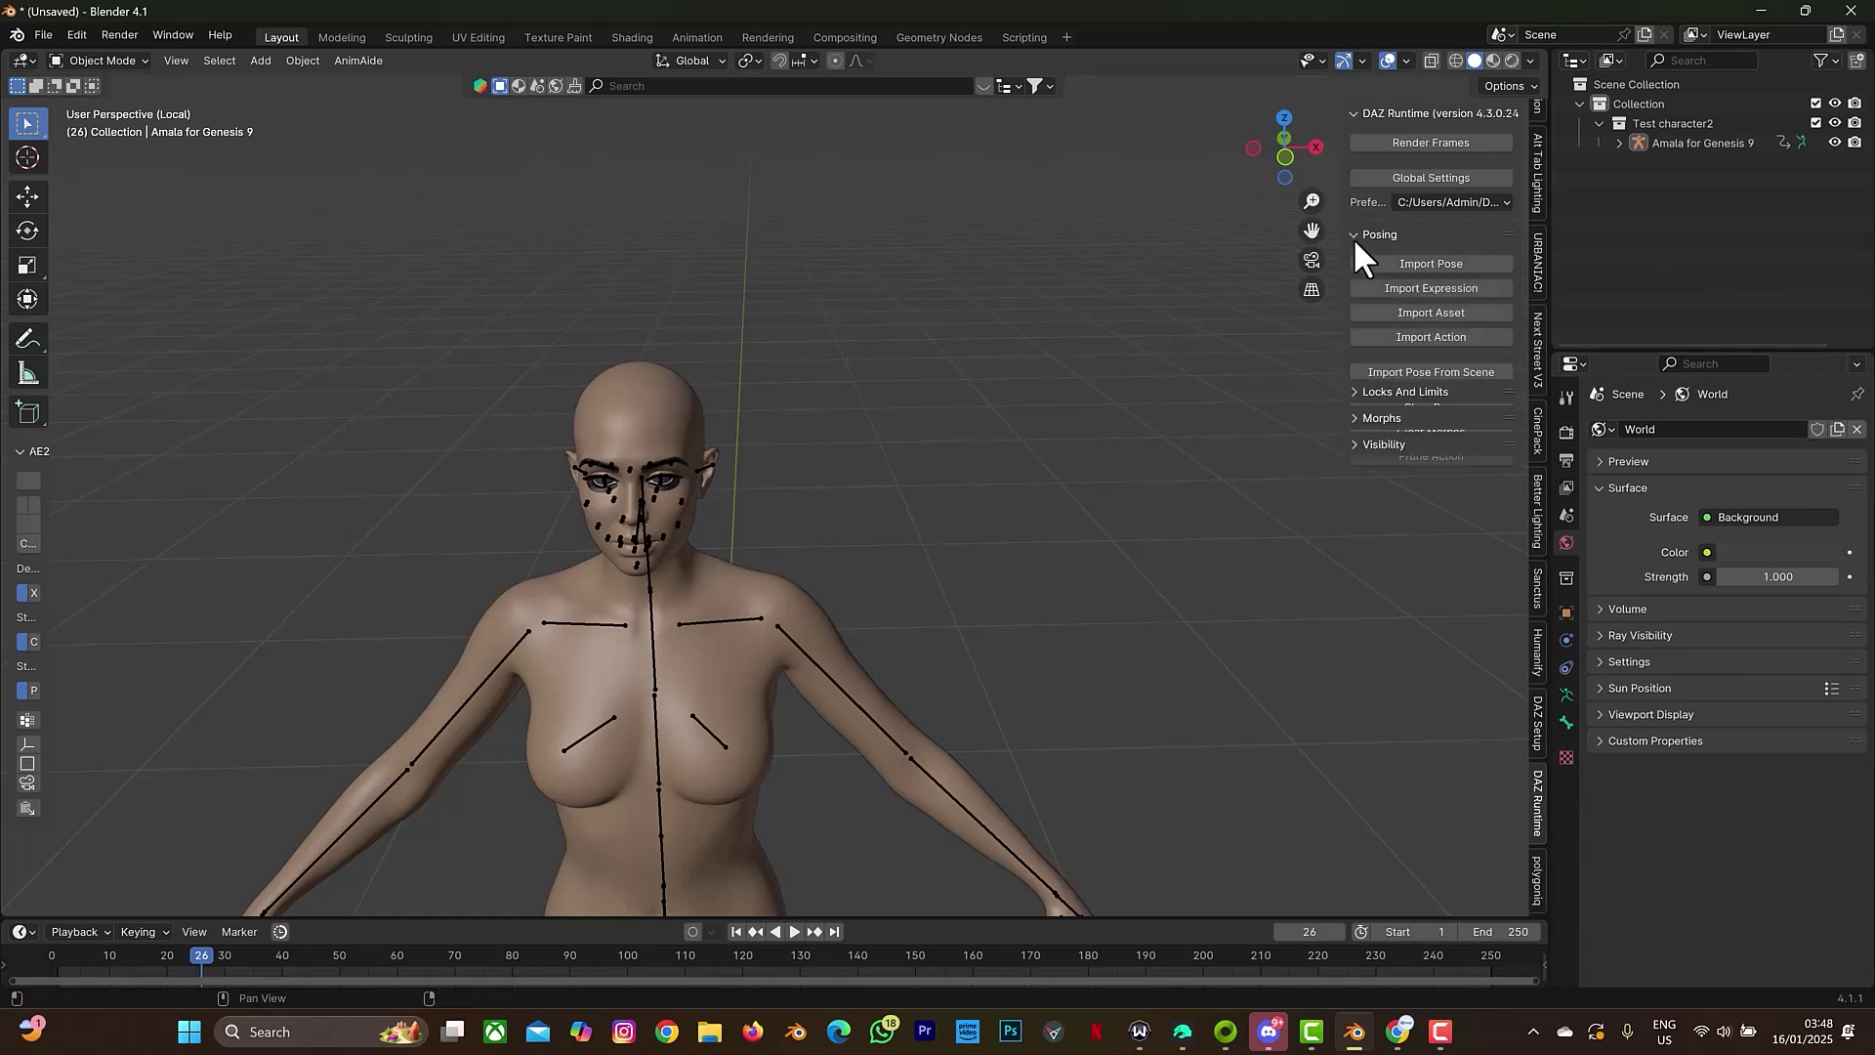
{"action": "left_click", "coordinate": [1353, 237]}
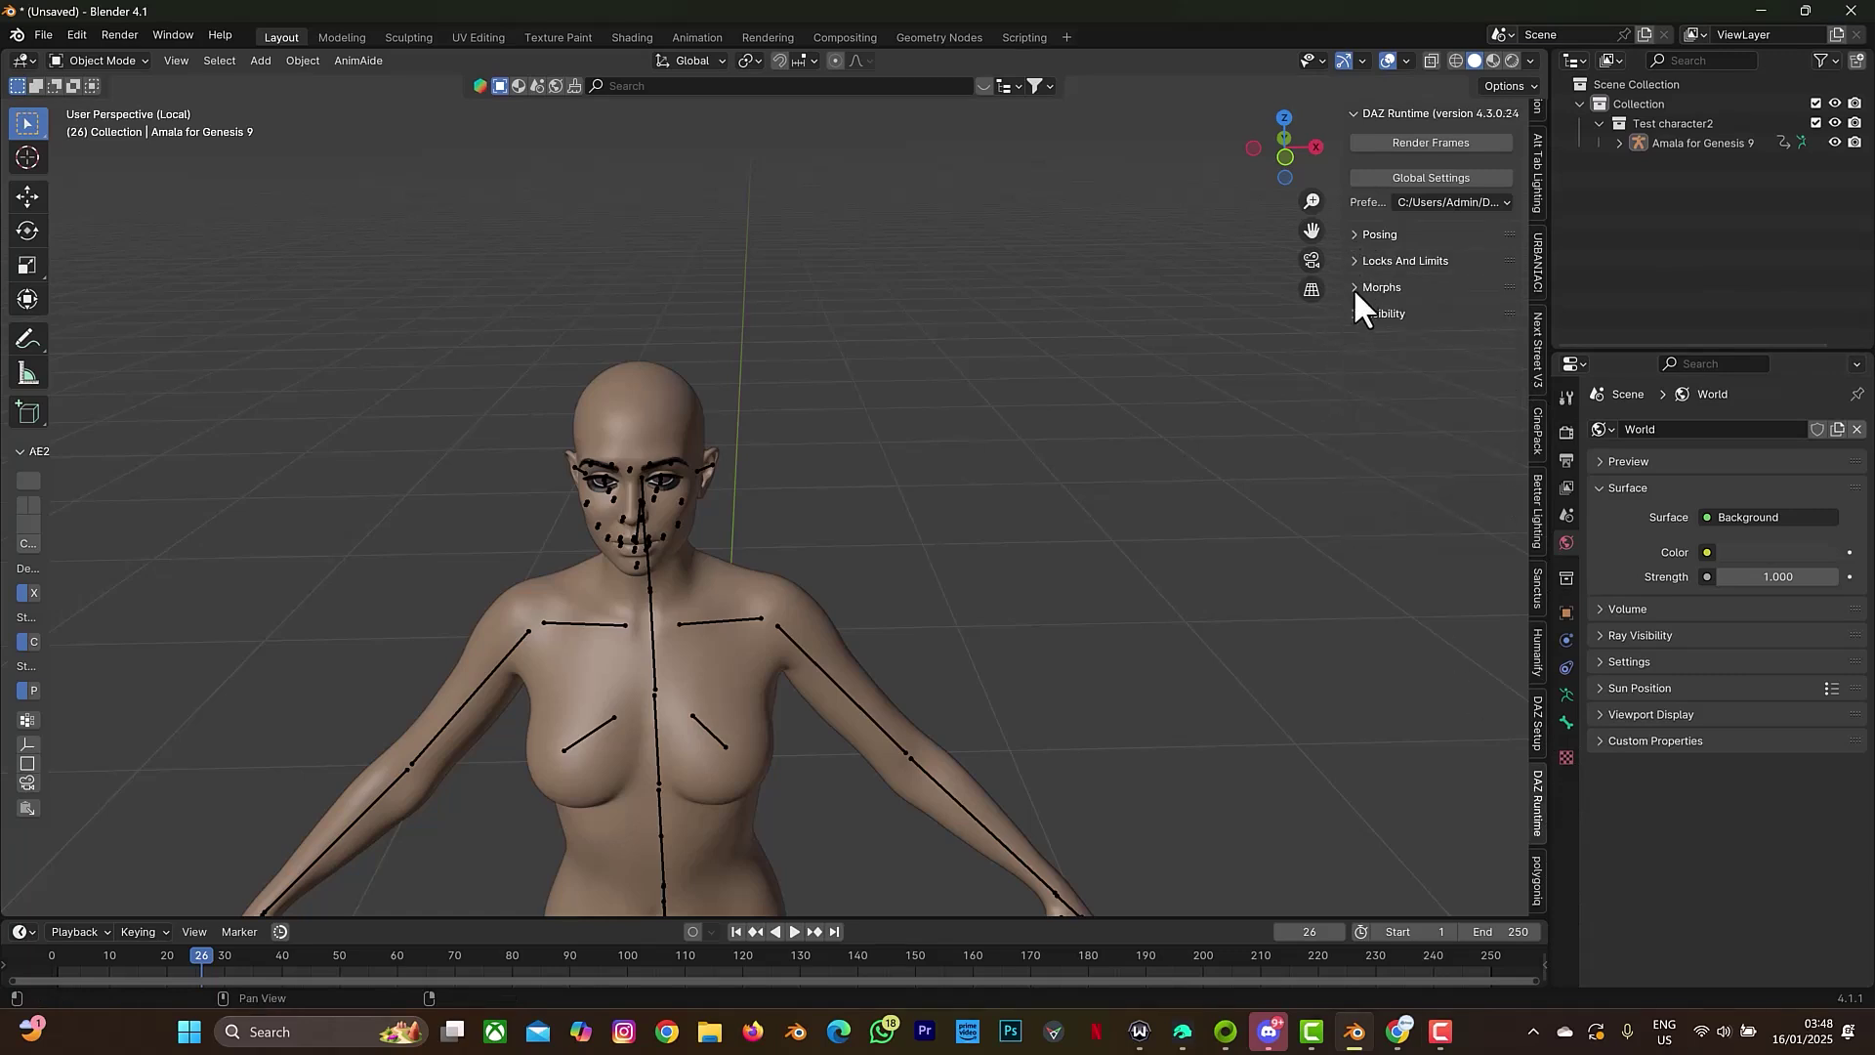
{"action": "left_click", "coordinate": [1356, 287]}
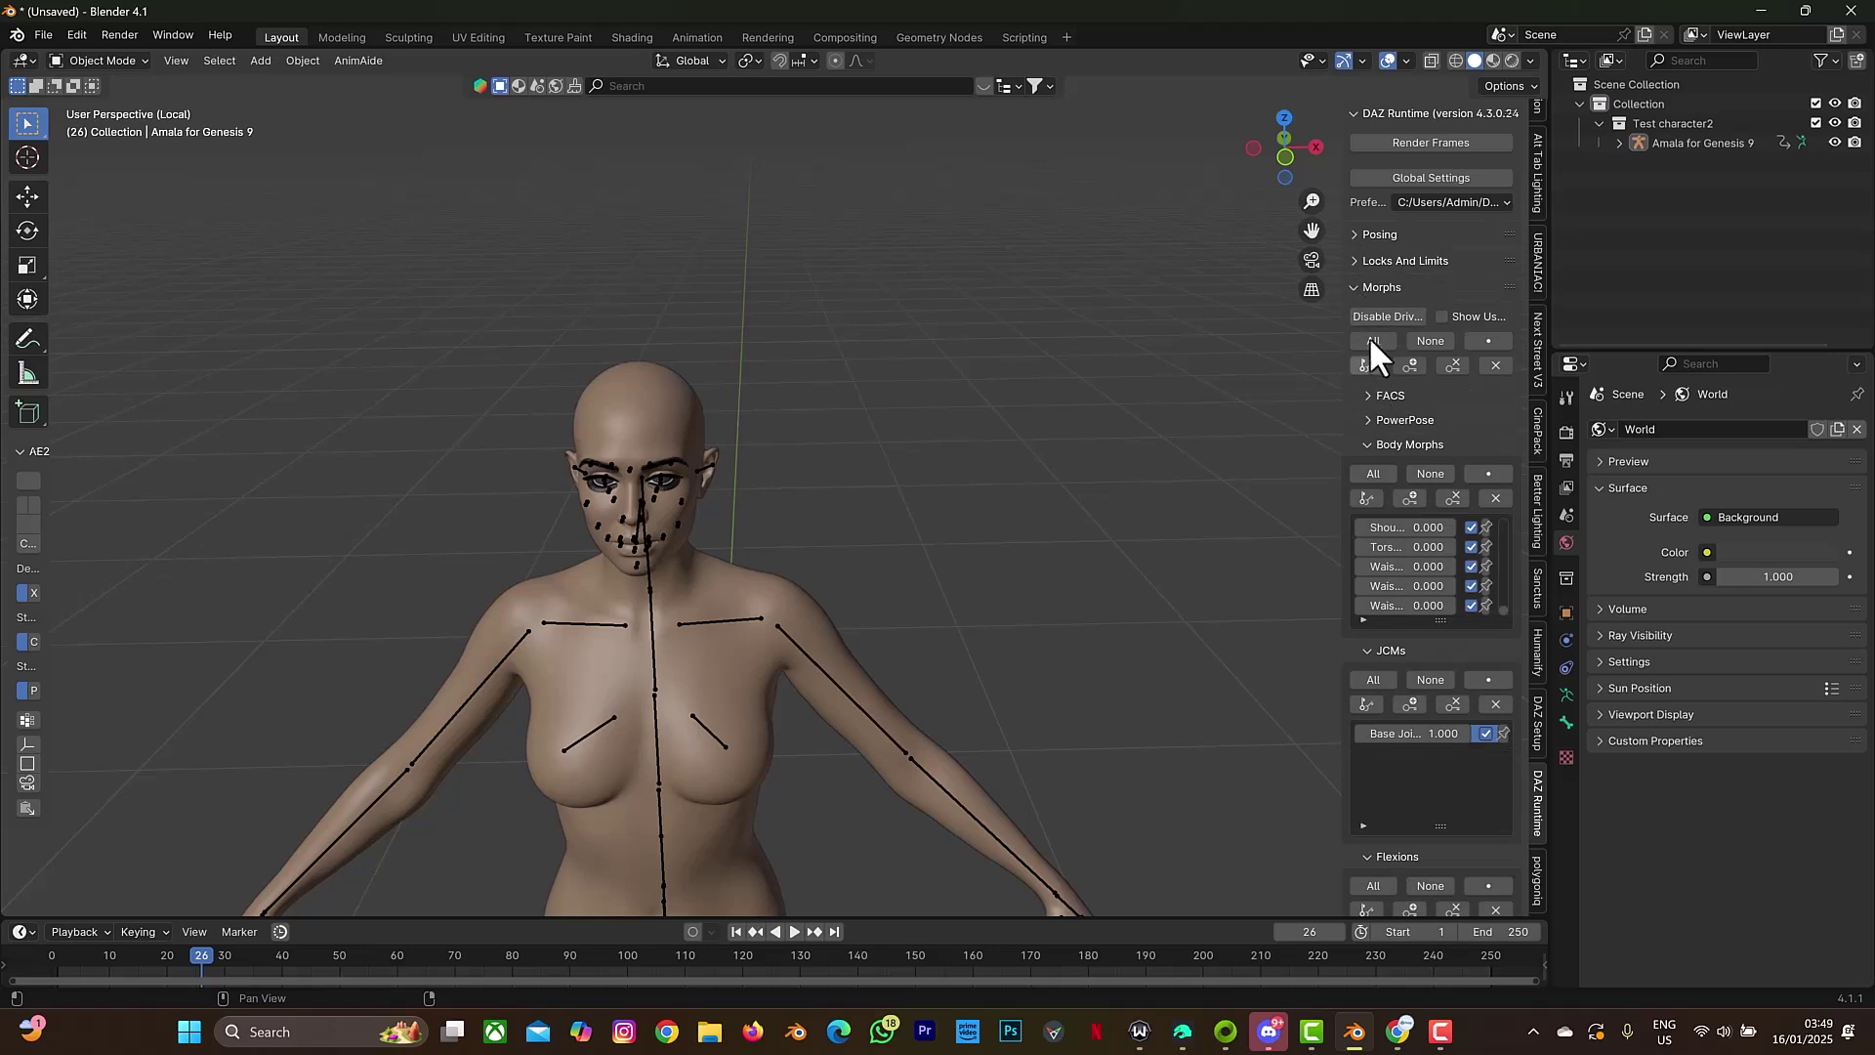
{"action": "scroll", "coordinate": [1418, 812], "scroll_direction": "down", "scroll_amount": 3}
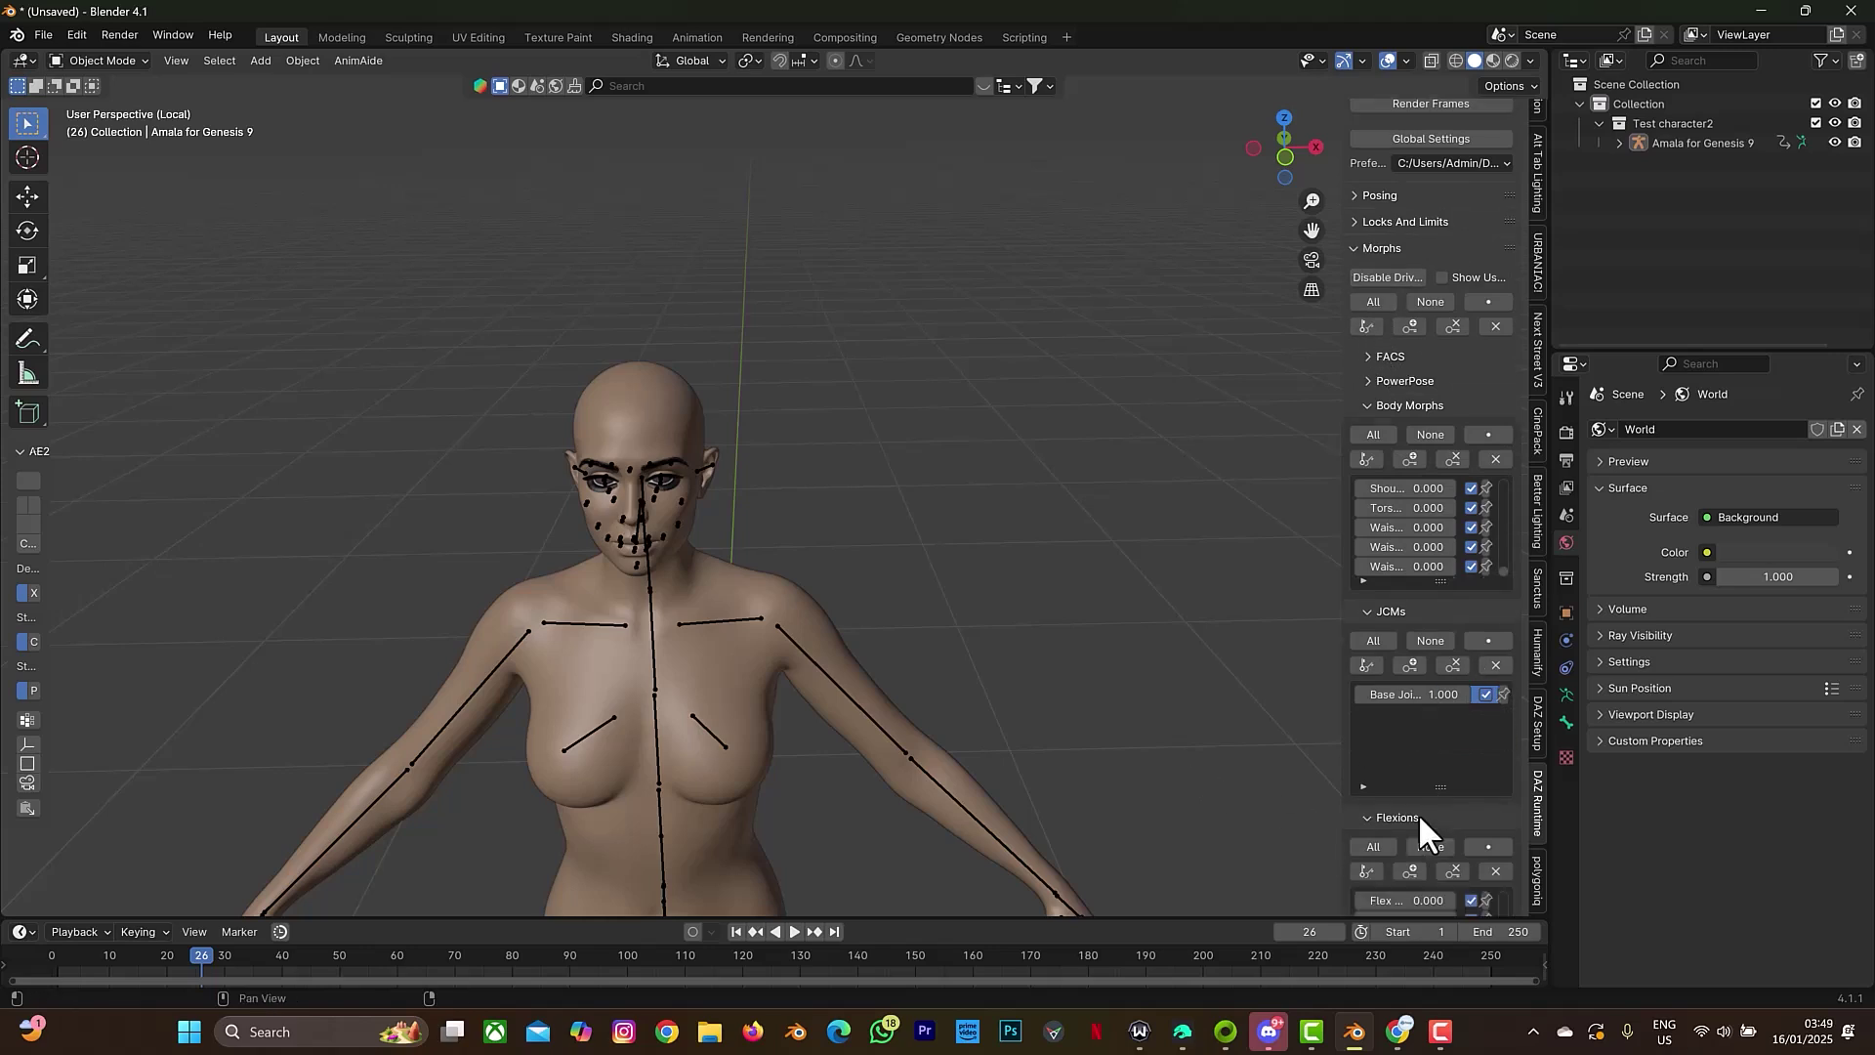
{"action": "scroll", "coordinate": [1421, 817], "scroll_direction": "down", "scroll_amount": 1}
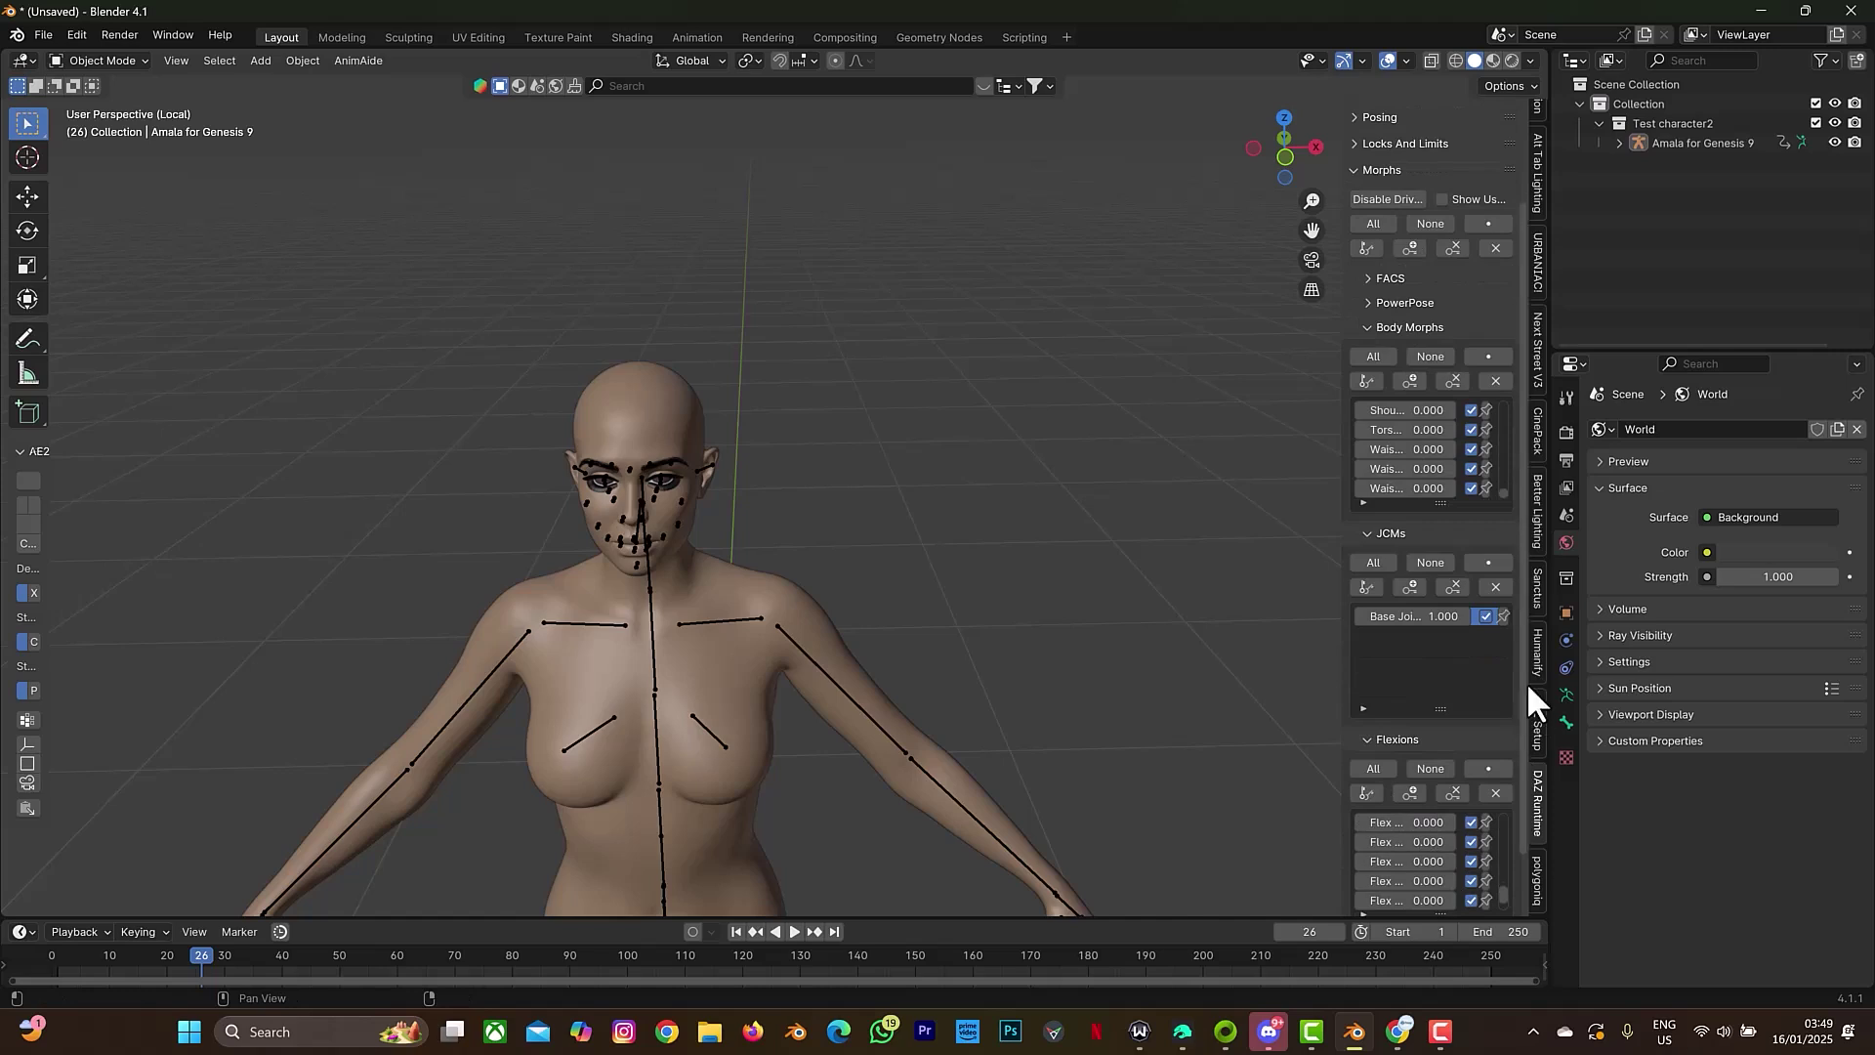
Widen the sidebar to show the full morph names, and test the Shoulders Shrug body morph at 1.000 before resetting it
{"action": "scroll", "coordinate": [1524, 668], "scroll_direction": "down", "scroll_amount": 2}
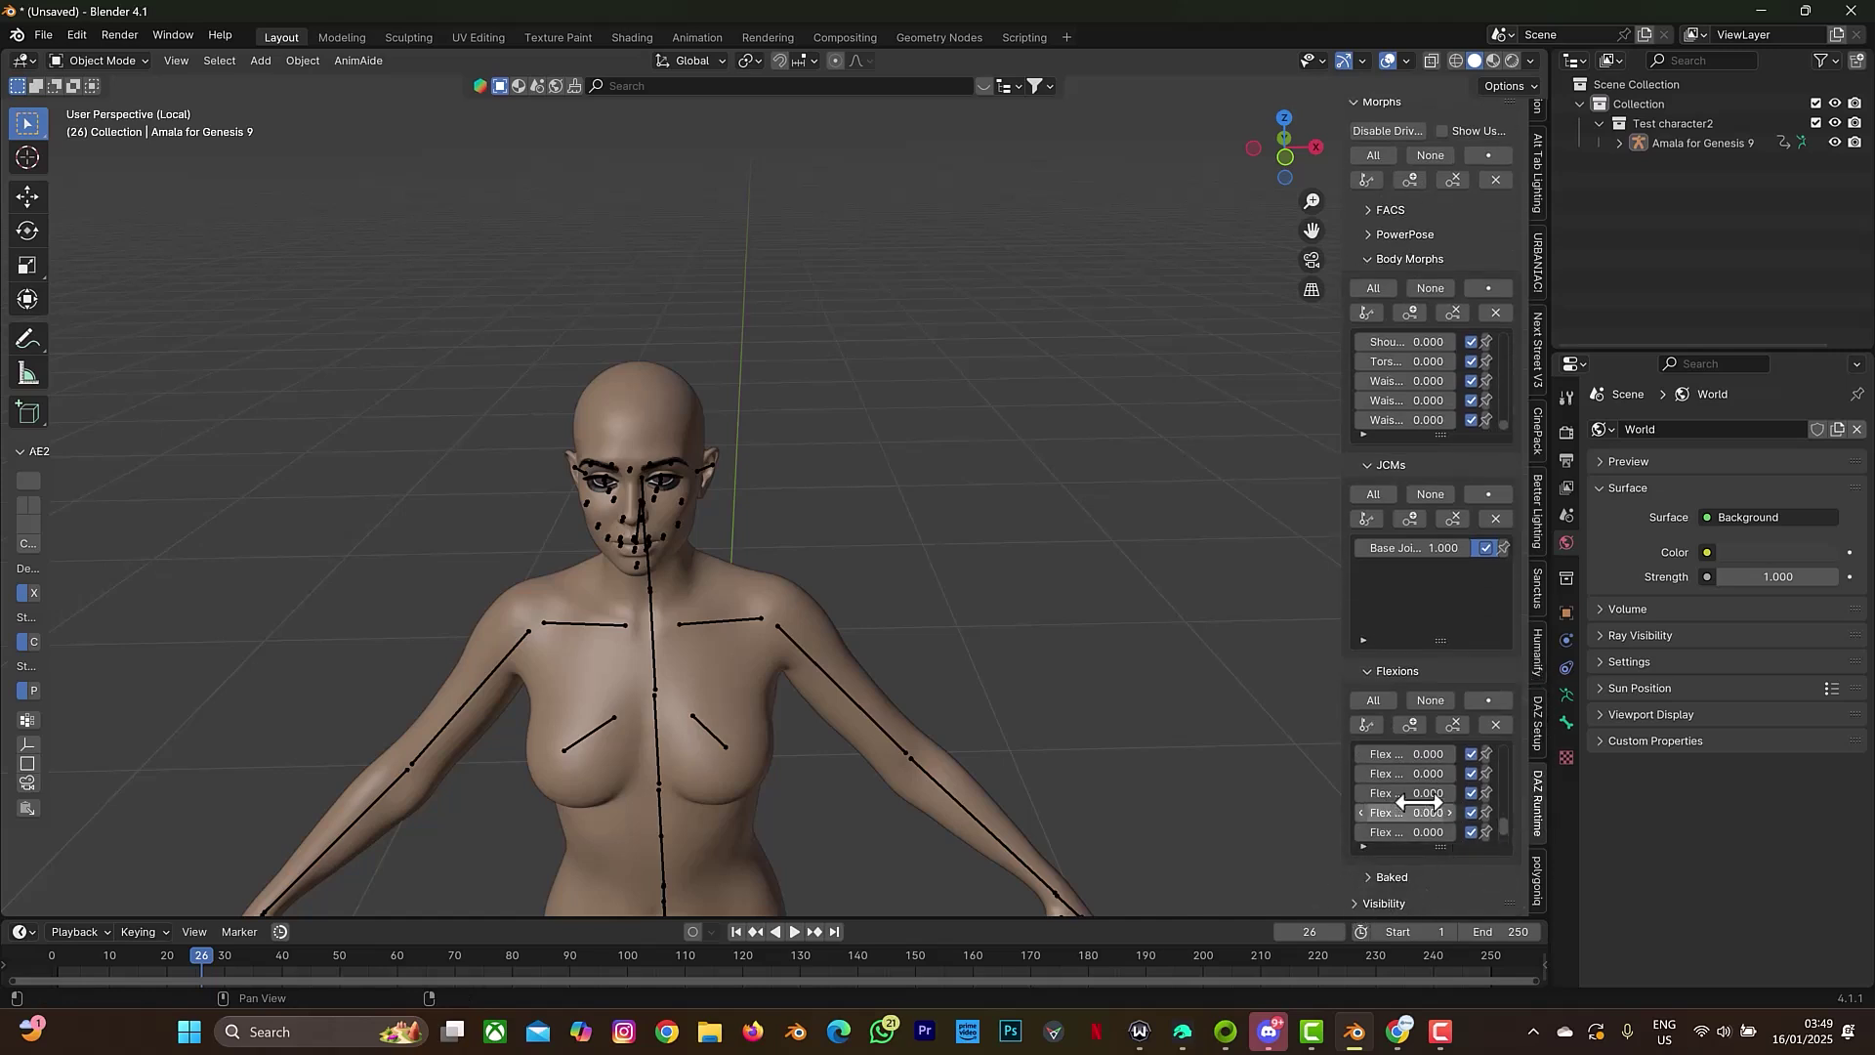
{"action": "left_click_drag", "start_coordinate": [1334, 657], "coordinate": [1138, 646]}
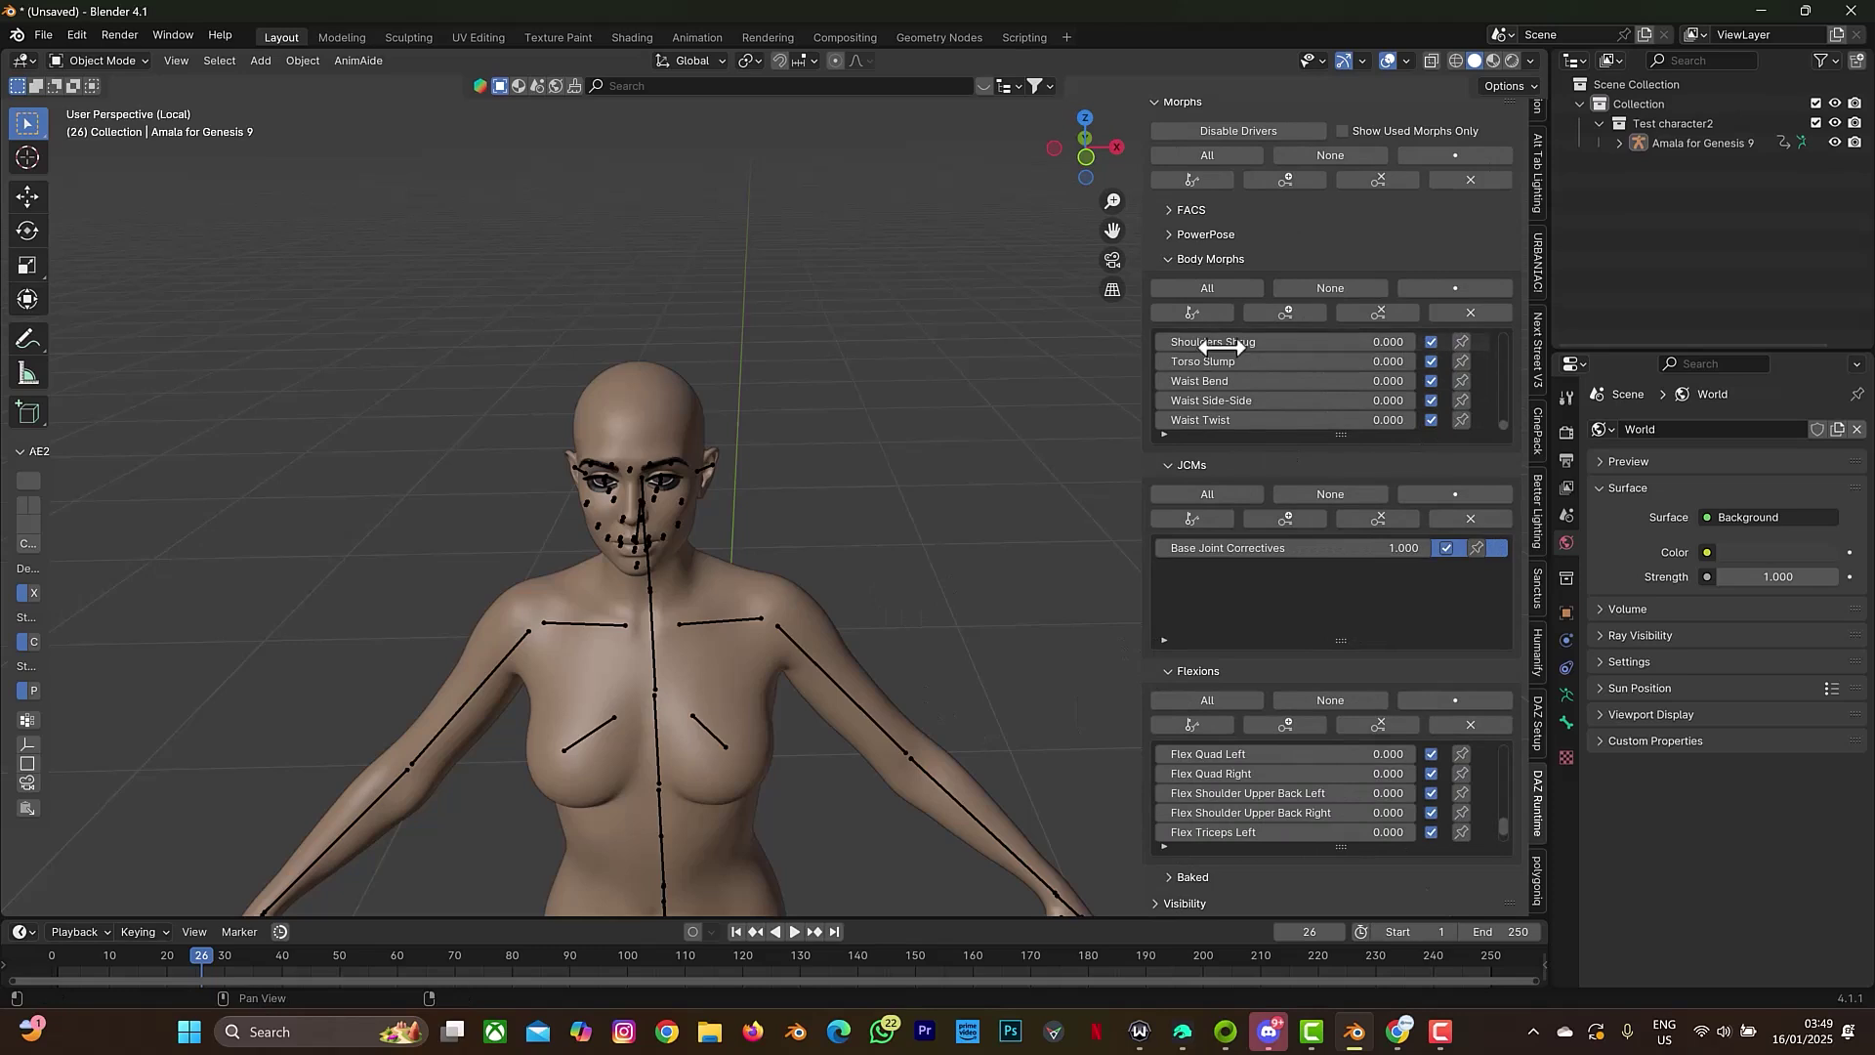
{"action": "left_click_drag", "start_coordinate": [1238, 344], "coordinate": [1406, 344]}
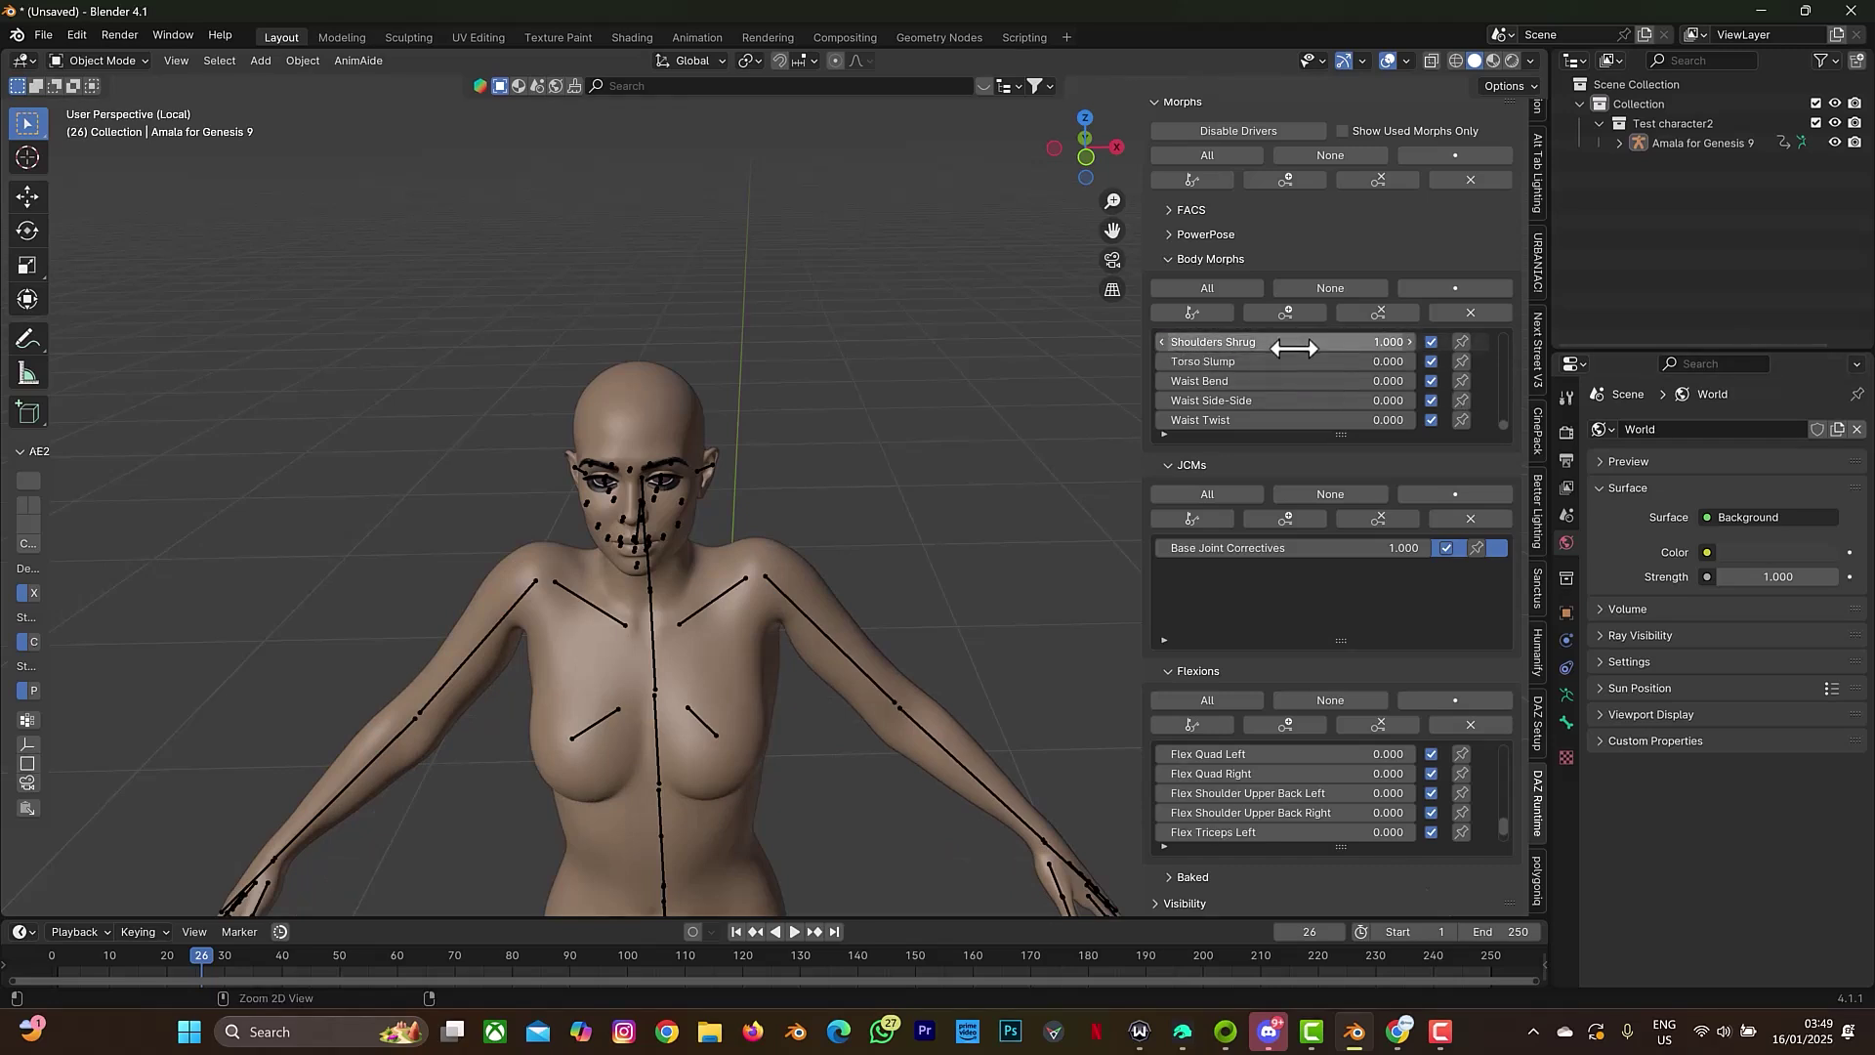
{"action": "key", "text": "BackSpace"}
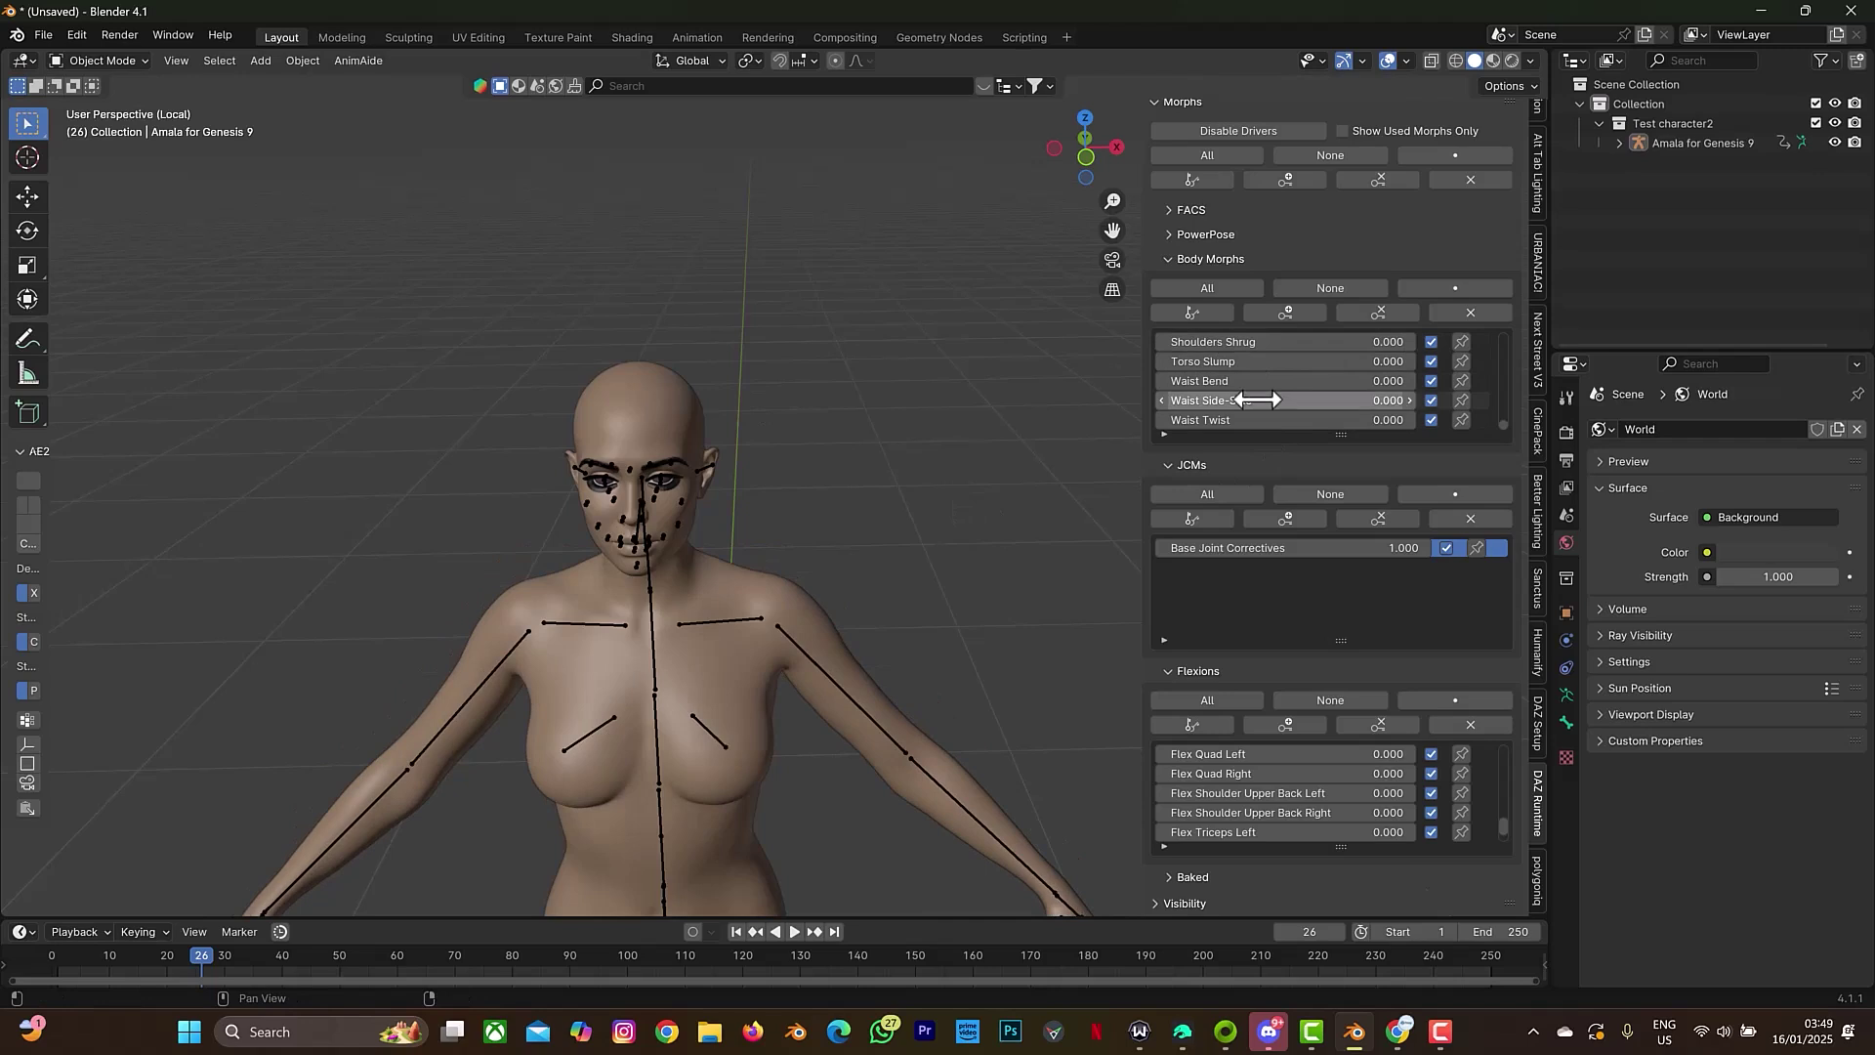
Set the Right Hand Spread body morph to -1.000 and test Right Index Finger Bend at -1.000, resetting the finger bend
{"action": "scroll", "coordinate": [1260, 391], "scroll_direction": "up", "scroll_amount": 10}
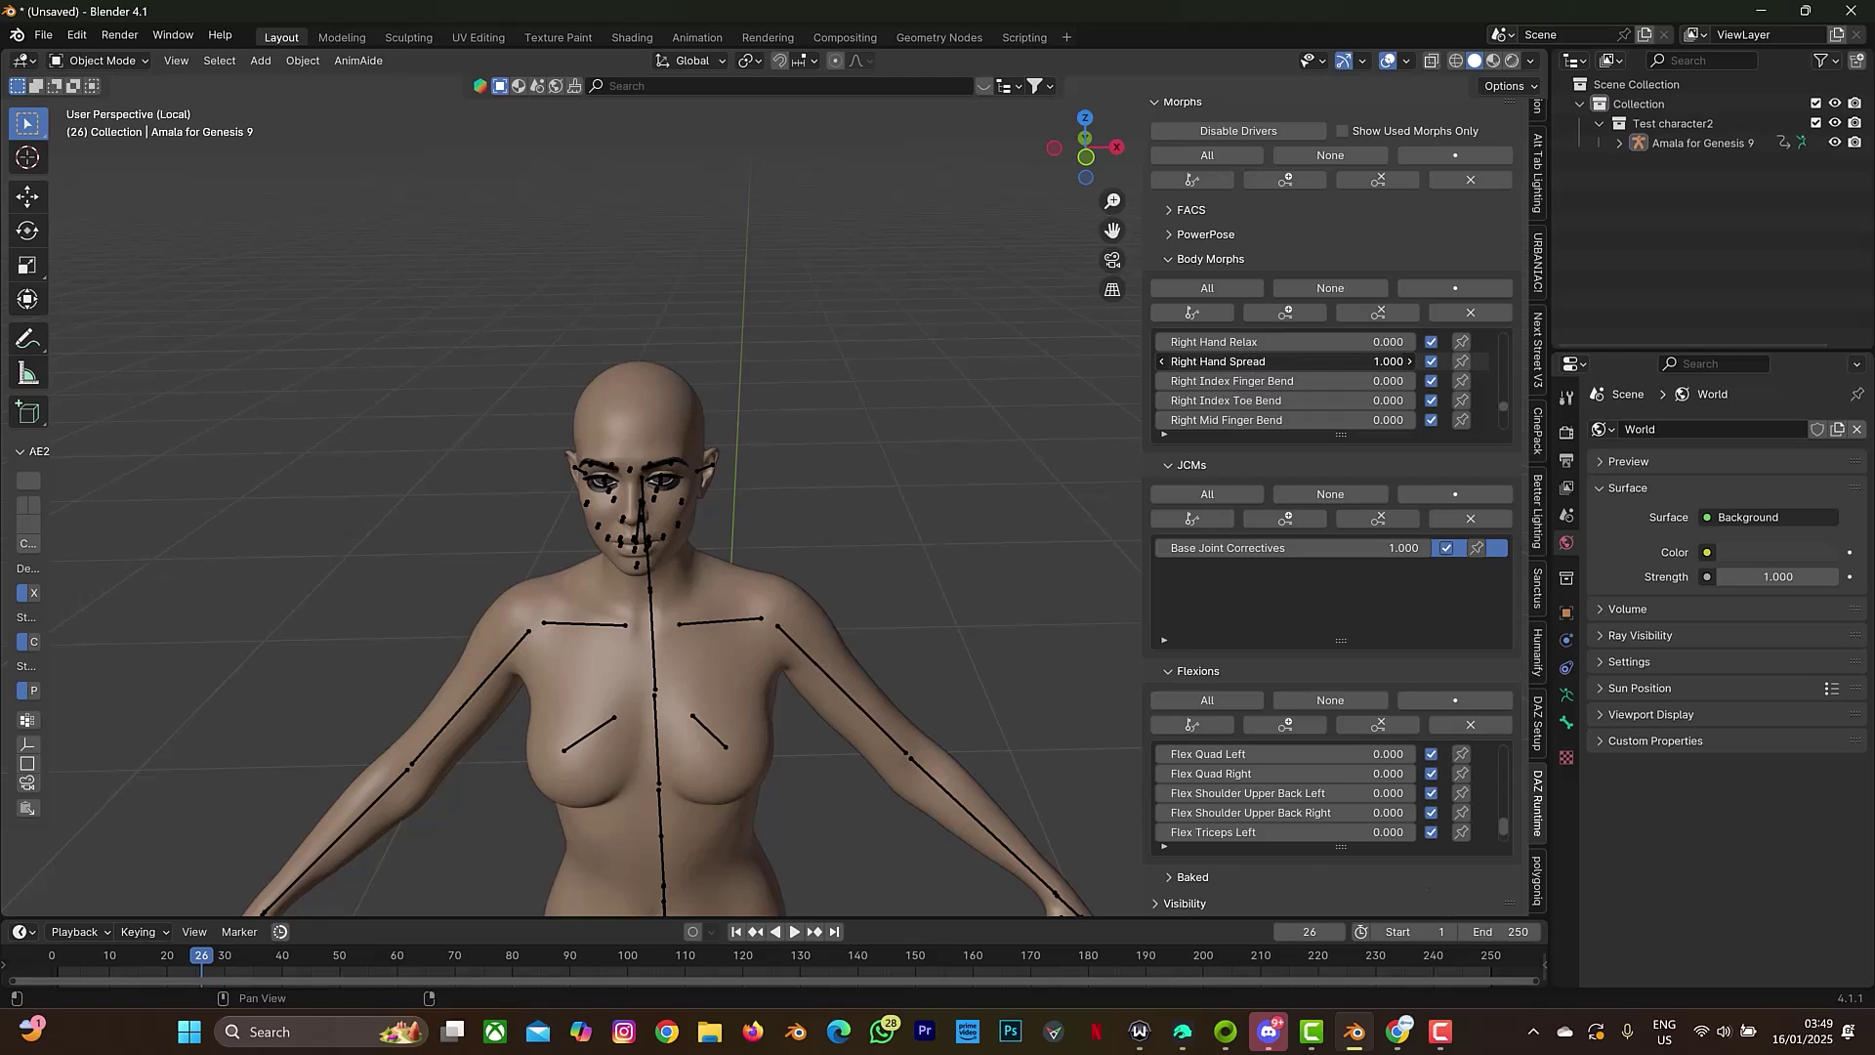
{"action": "scroll", "coordinate": [694, 640], "scroll_direction": "down", "scroll_amount": 5}
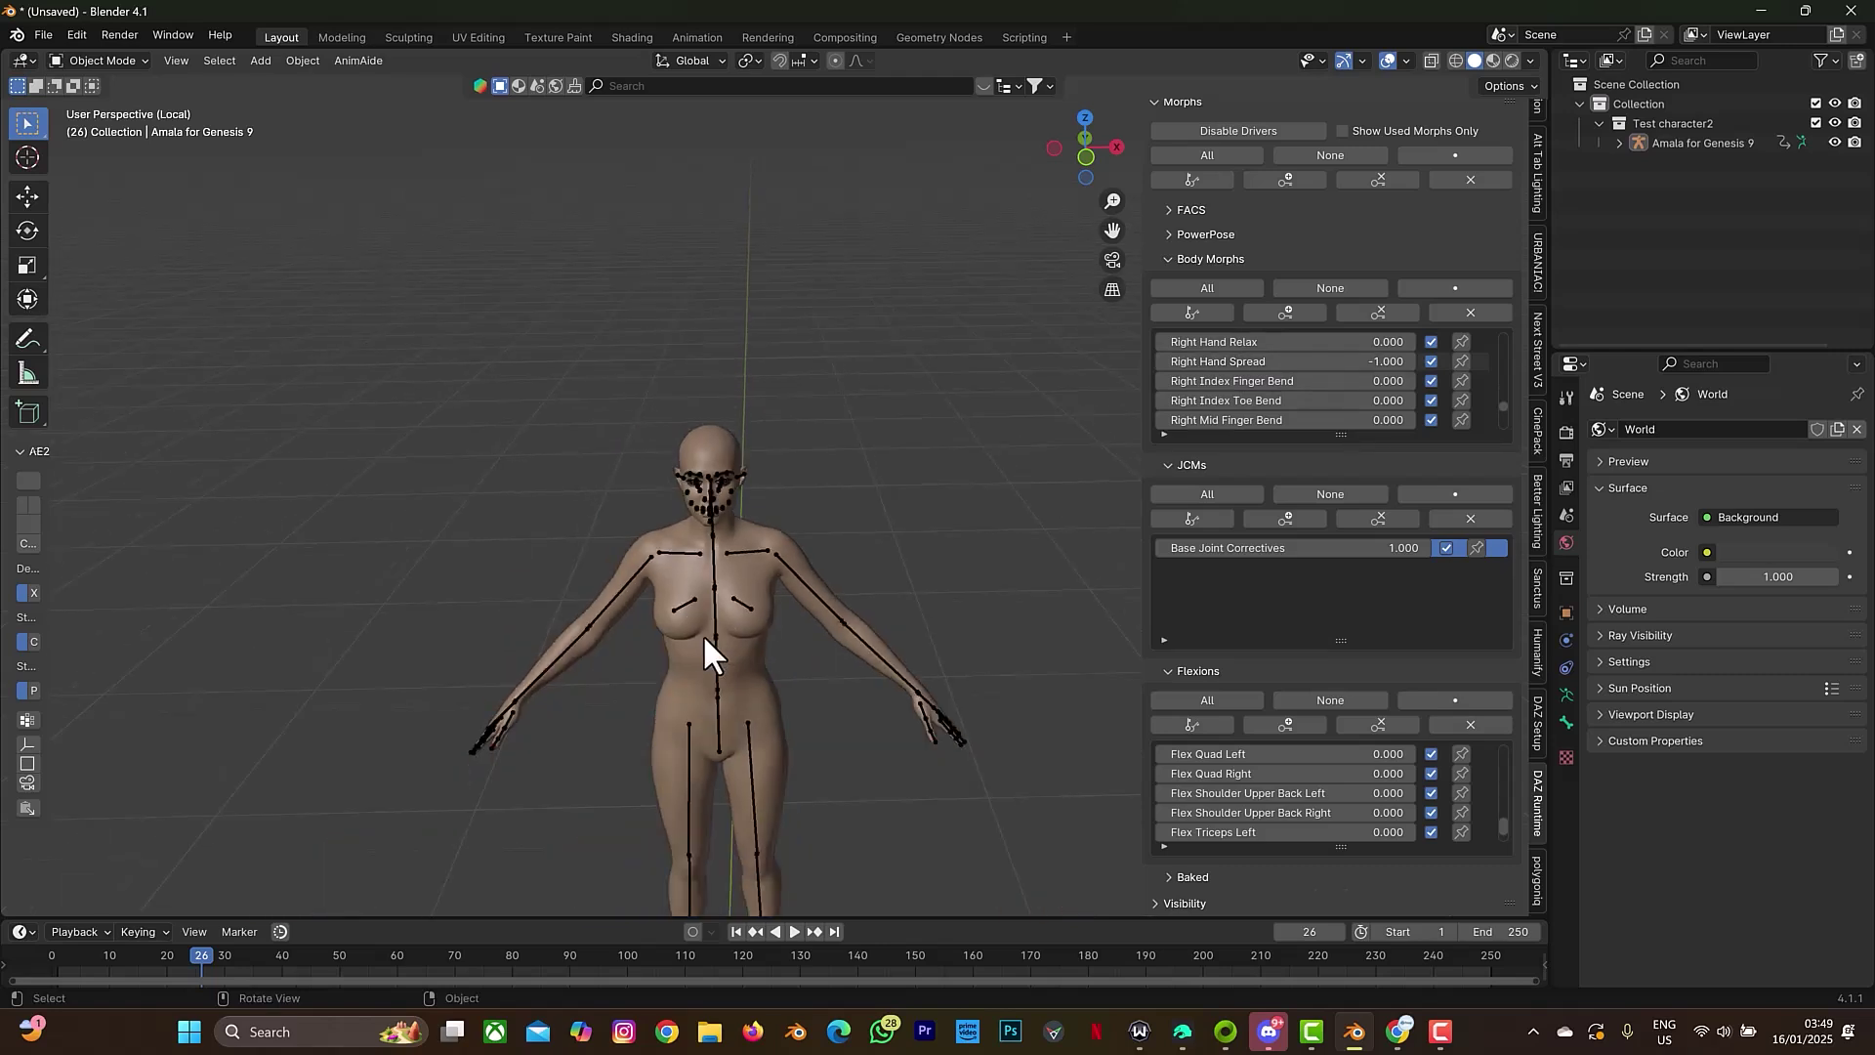
{"action": "left_click_drag", "start_coordinate": [1259, 374], "coordinate": [795, 489]}
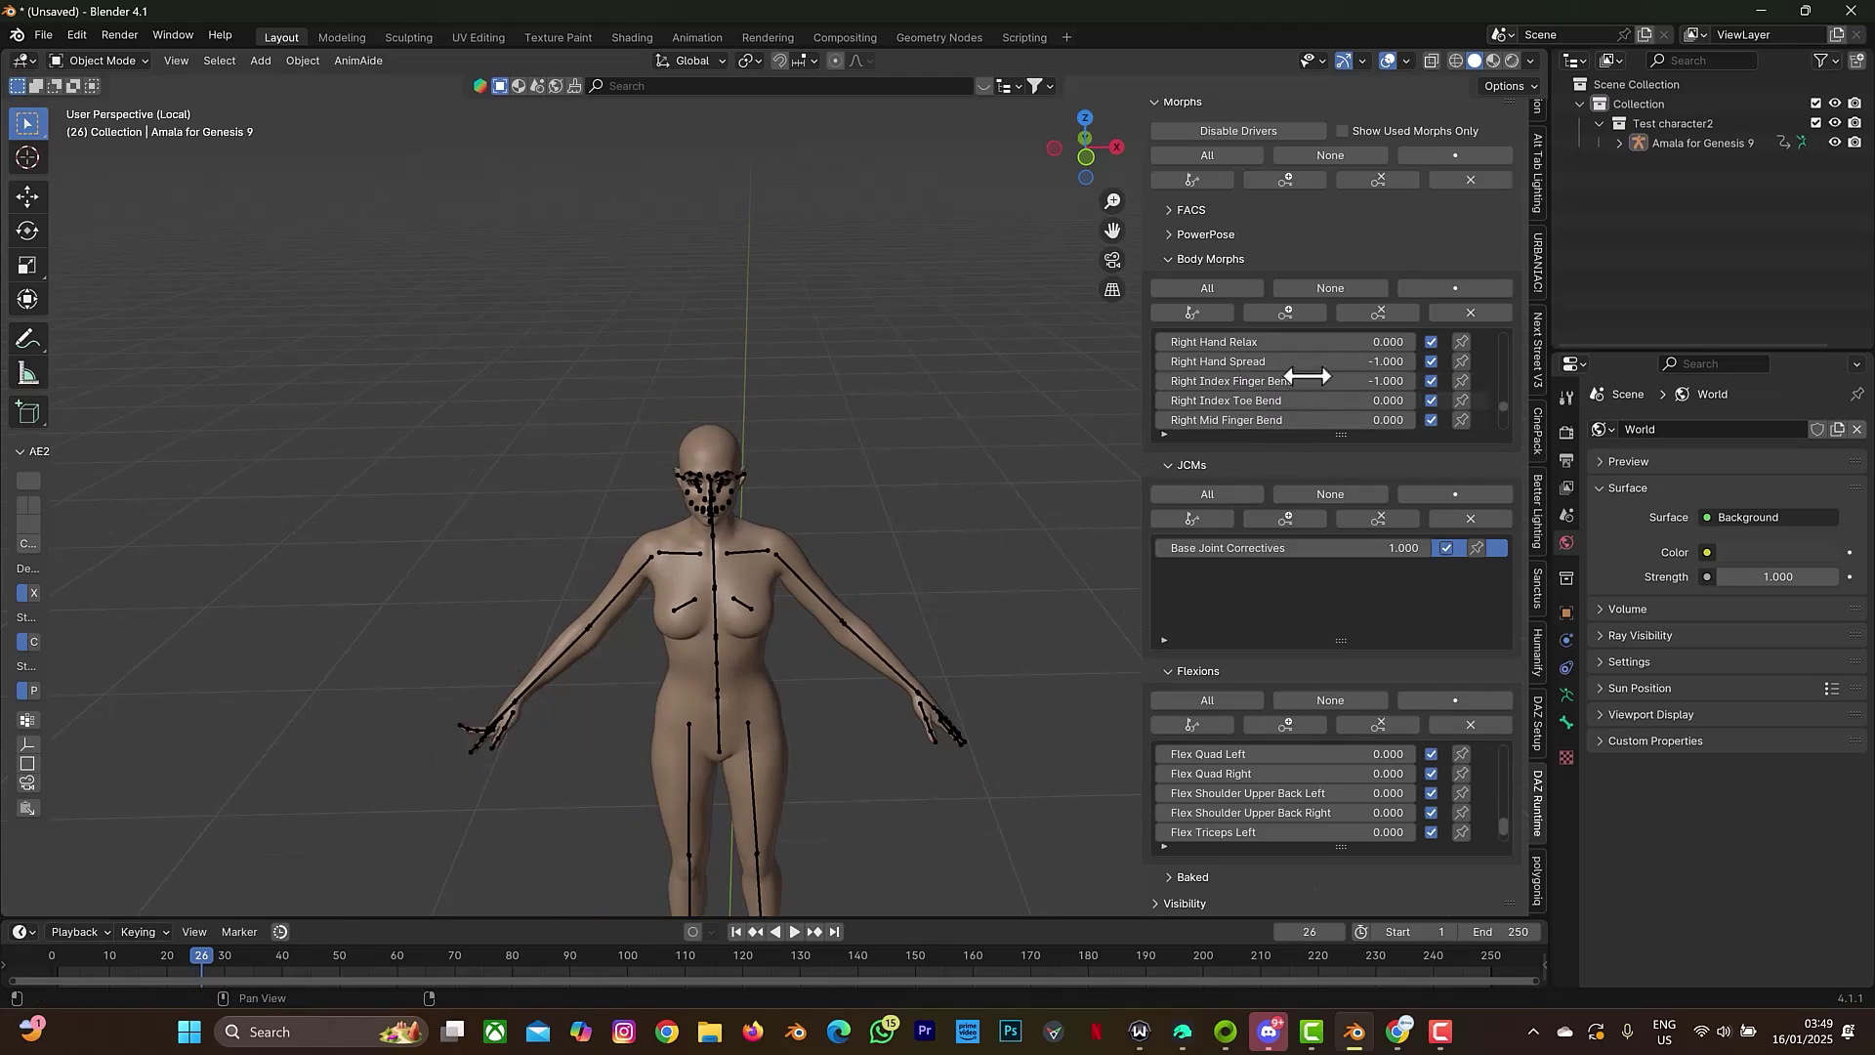
{"action": "key", "text": "BackSpace"}
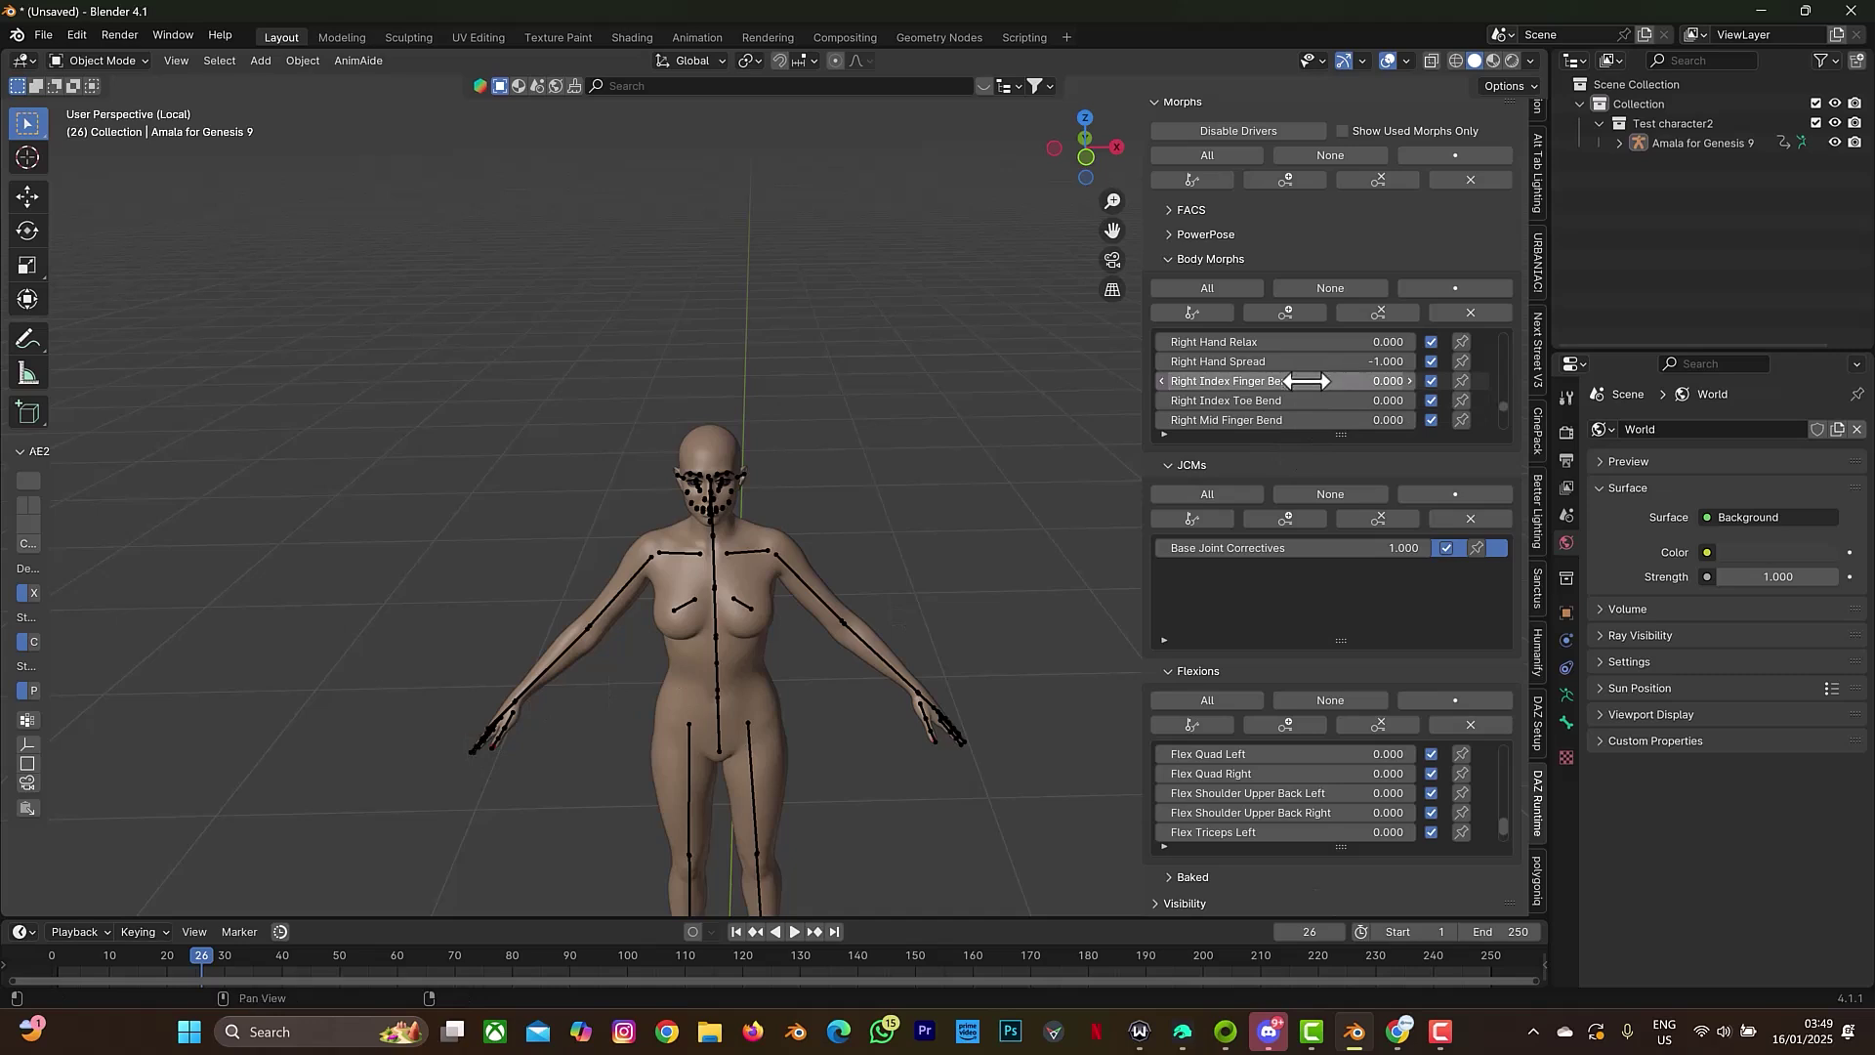
Look through the remaining body morphs and the full list of flexion morphs
{"action": "scroll", "coordinate": [1309, 381], "scroll_direction": "down", "scroll_amount": 8}
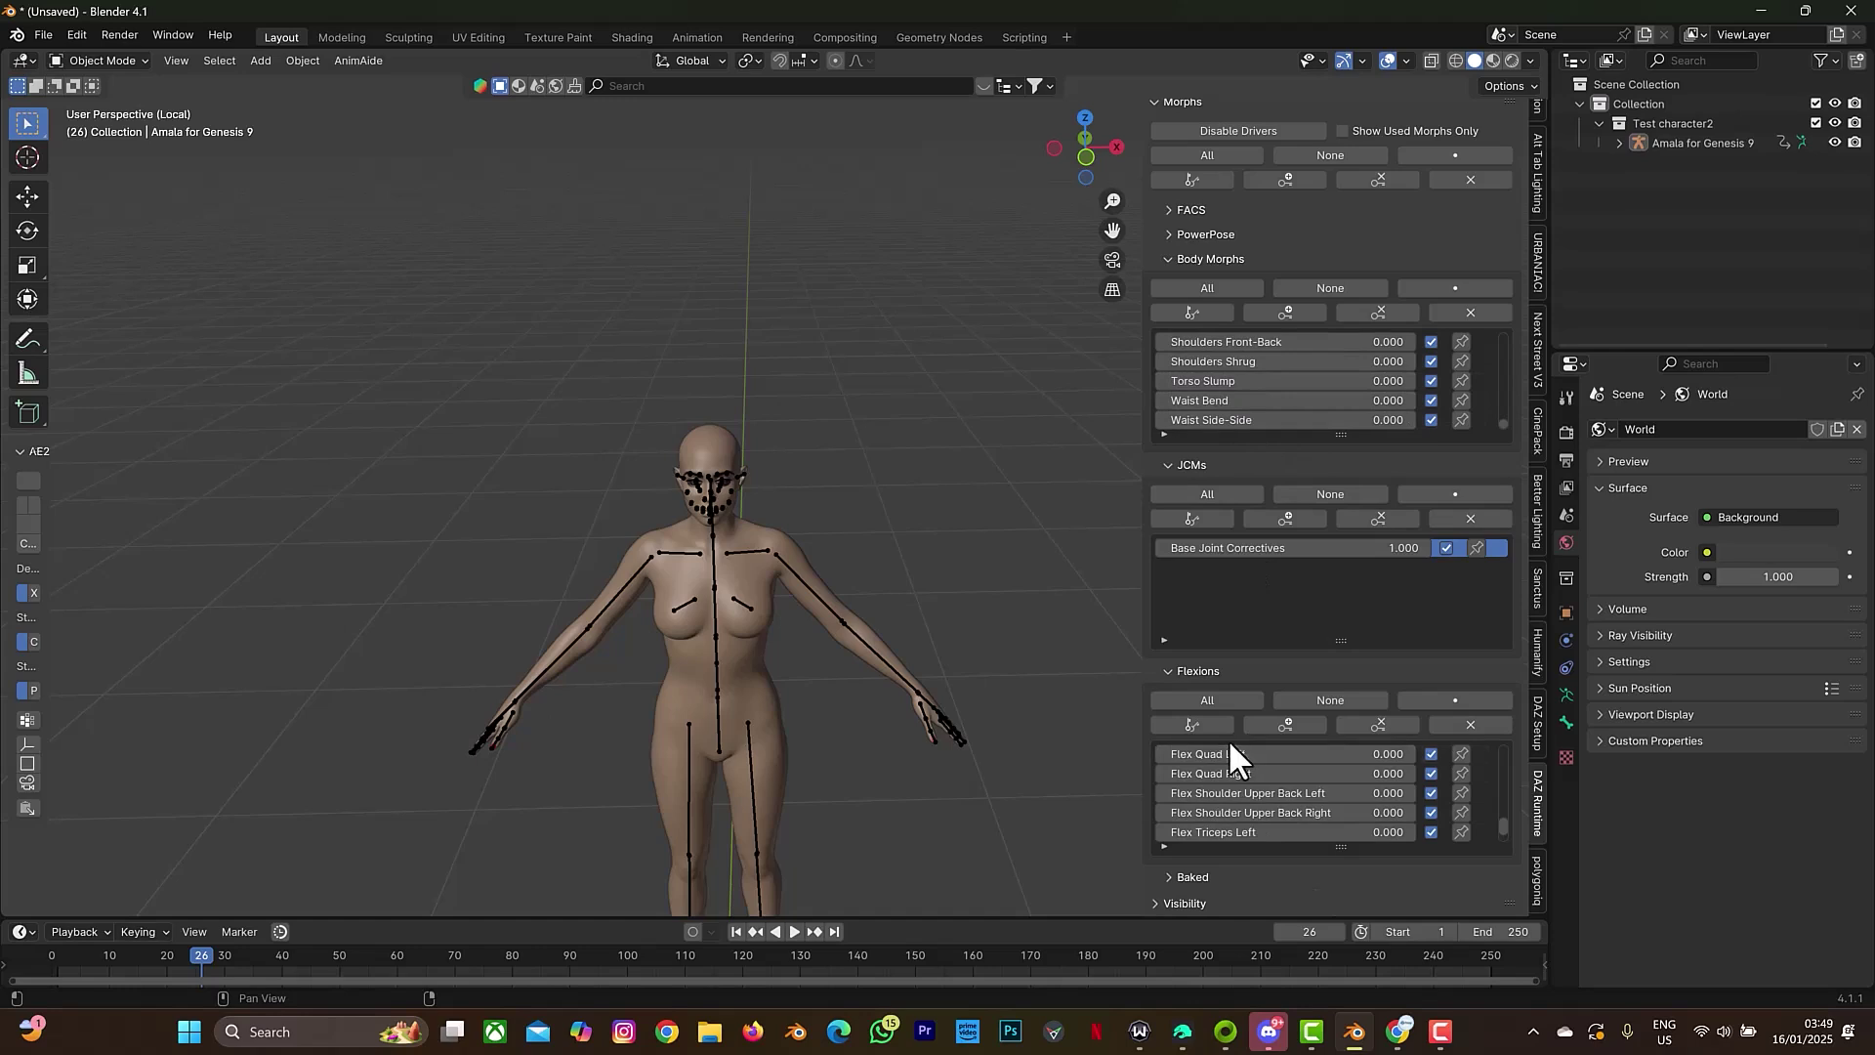
{"action": "scroll", "coordinate": [1244, 796], "scroll_direction": "down", "scroll_amount": 2}
{"action": "scroll", "coordinate": [1245, 789], "scroll_direction": "up", "scroll_amount": 5}
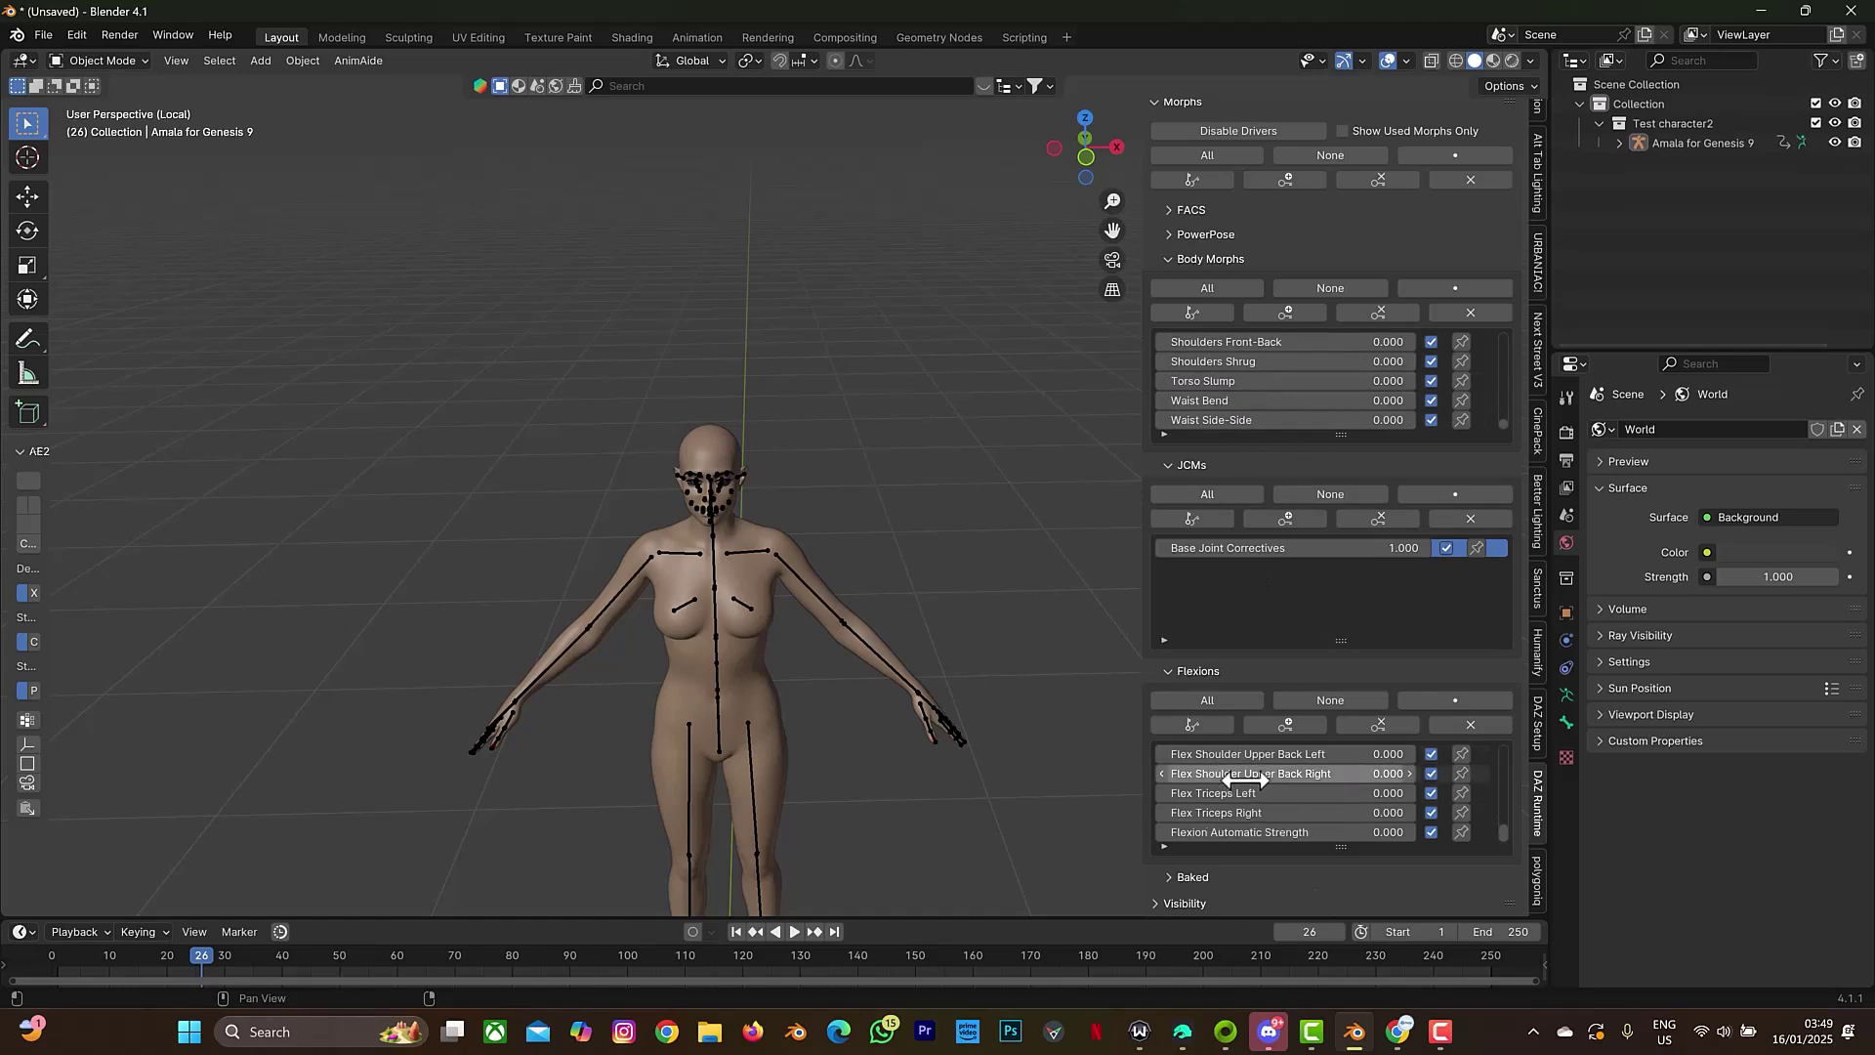
{"action": "scroll", "coordinate": [1244, 773], "scroll_direction": "down", "scroll_amount": 1}
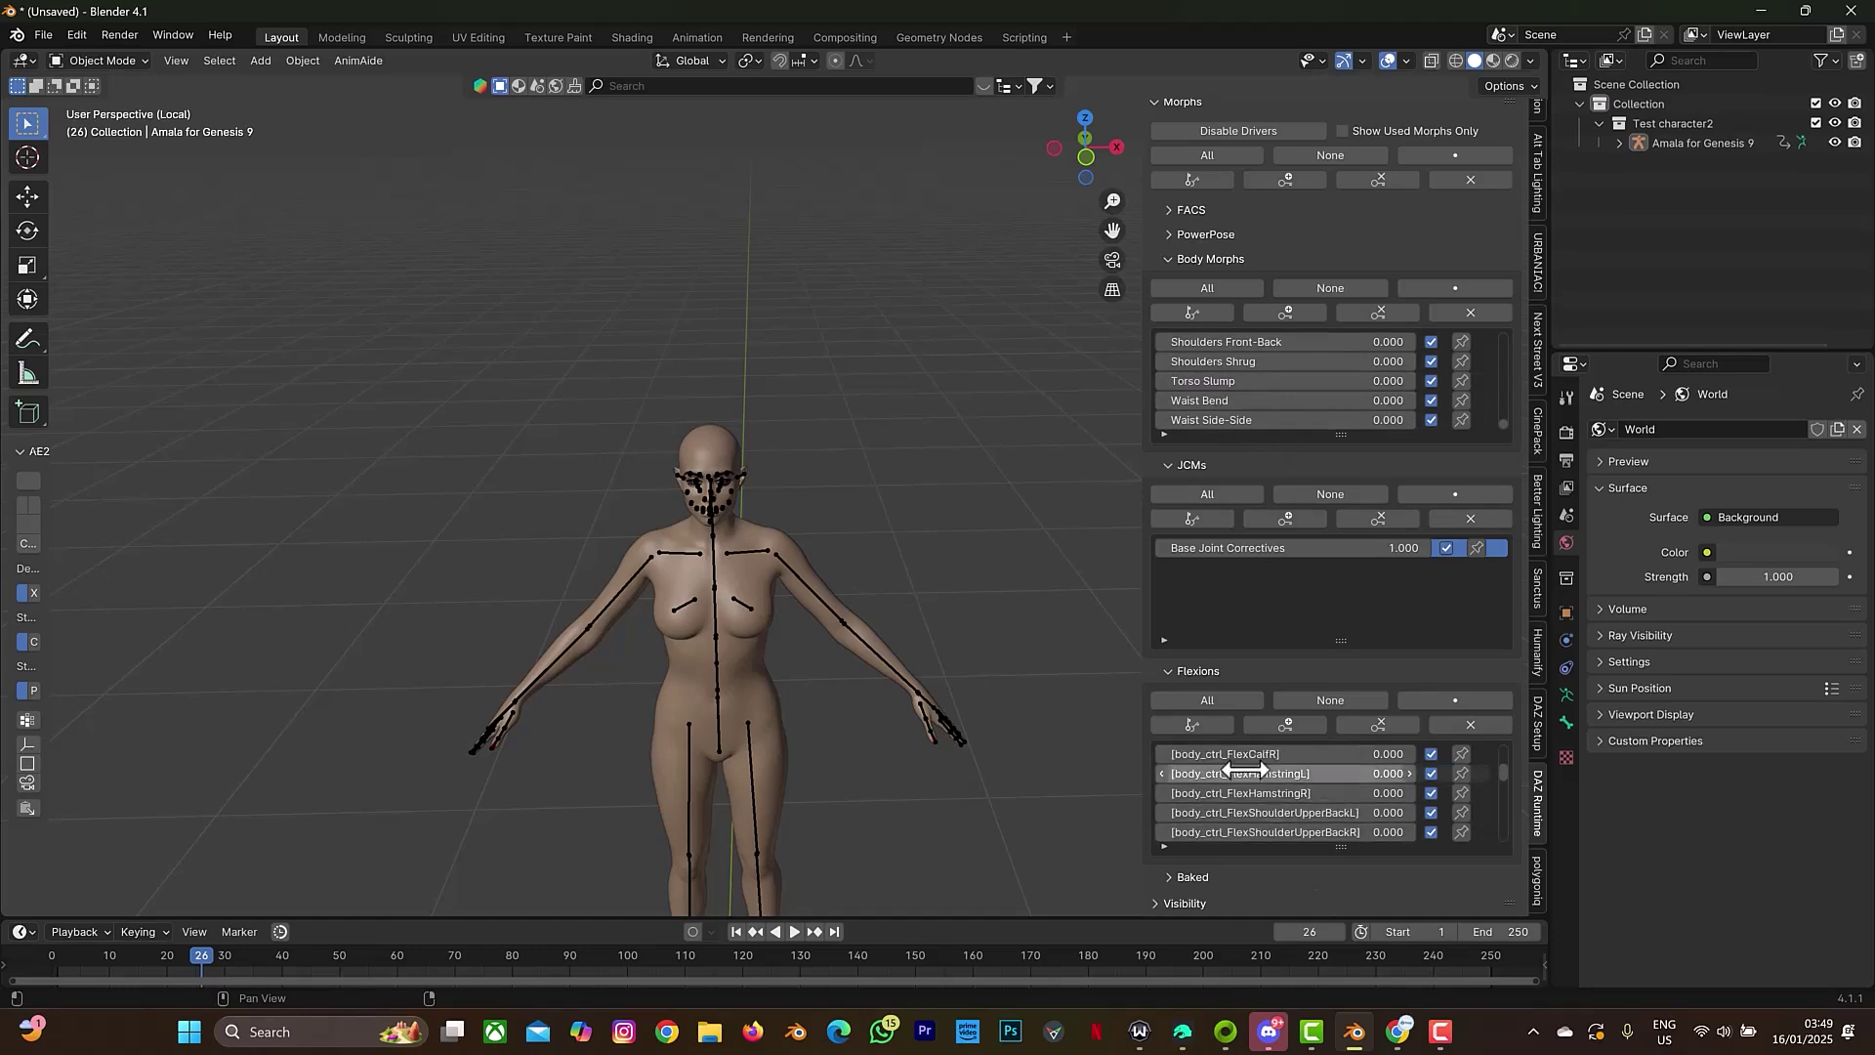
{"action": "scroll", "coordinate": [1244, 772], "scroll_direction": "down", "scroll_amount": 4}
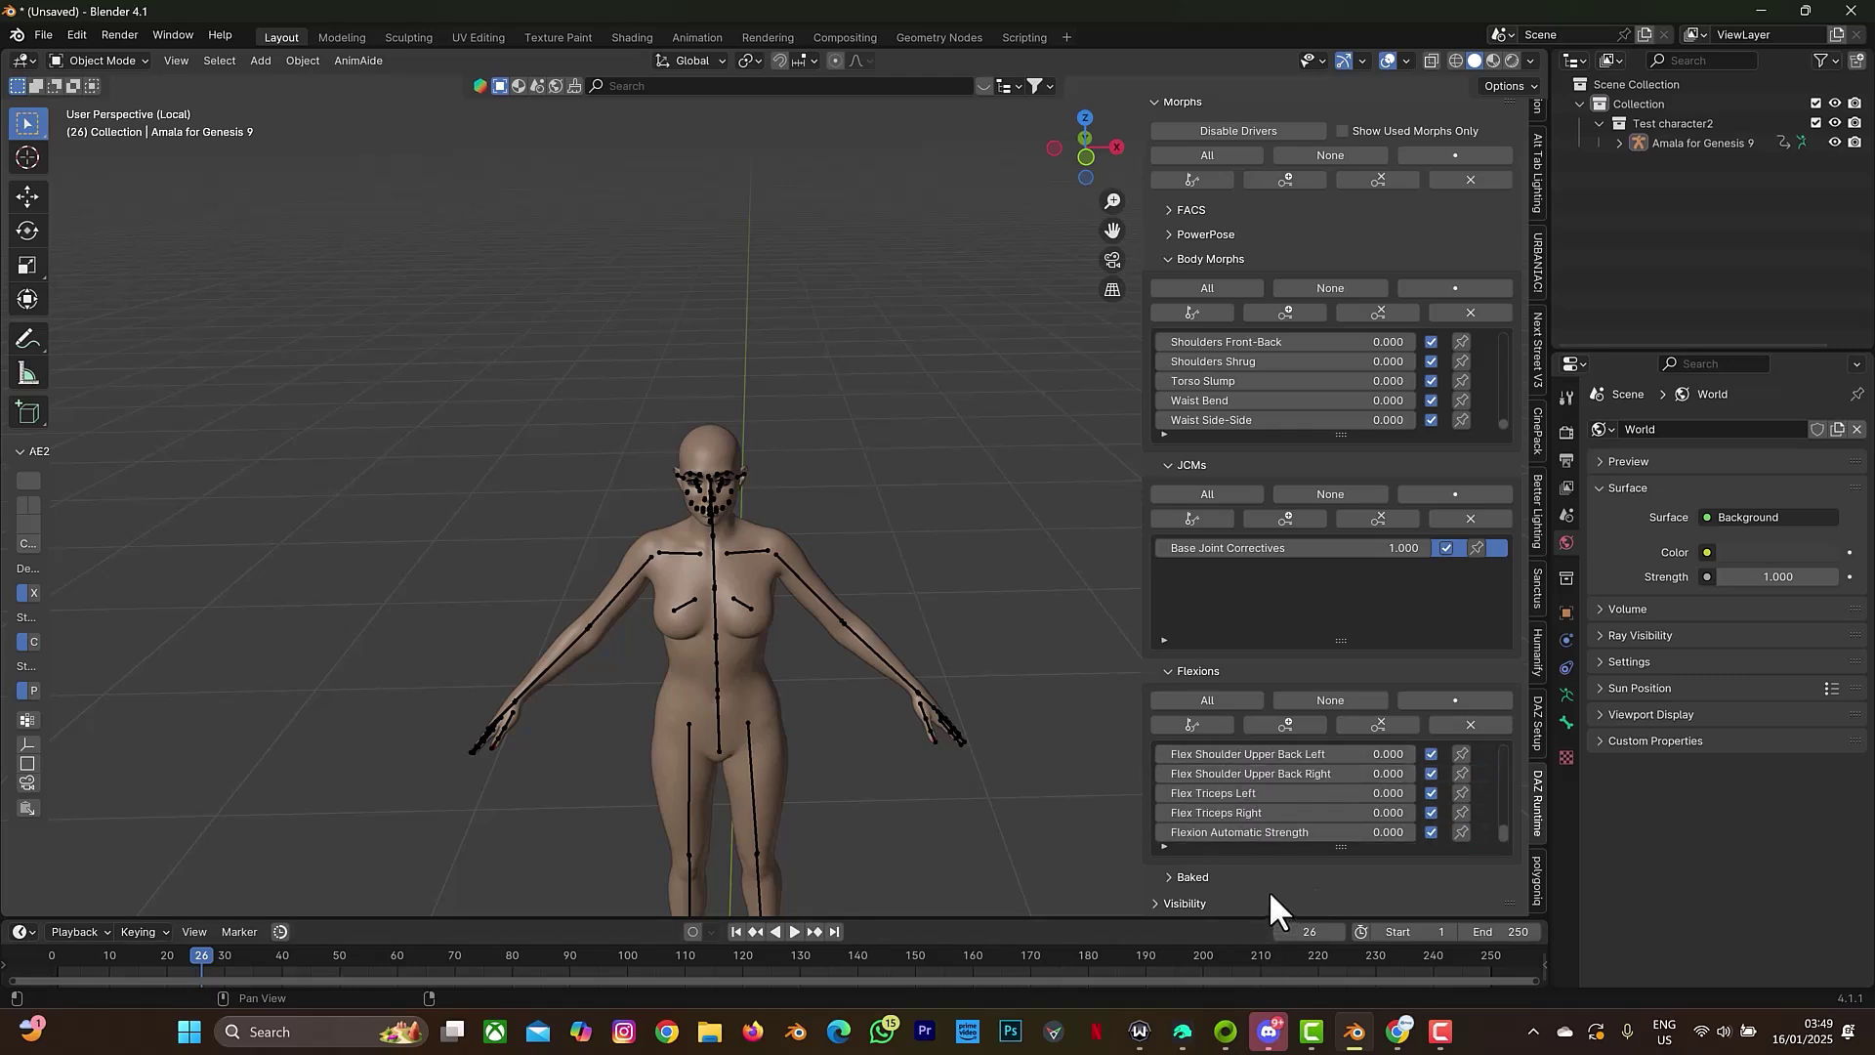
Expand the FACS morphs and test Brow Down at 0 and 1.000 on a close view of the face
{"action": "left_click", "coordinate": [1184, 213]}
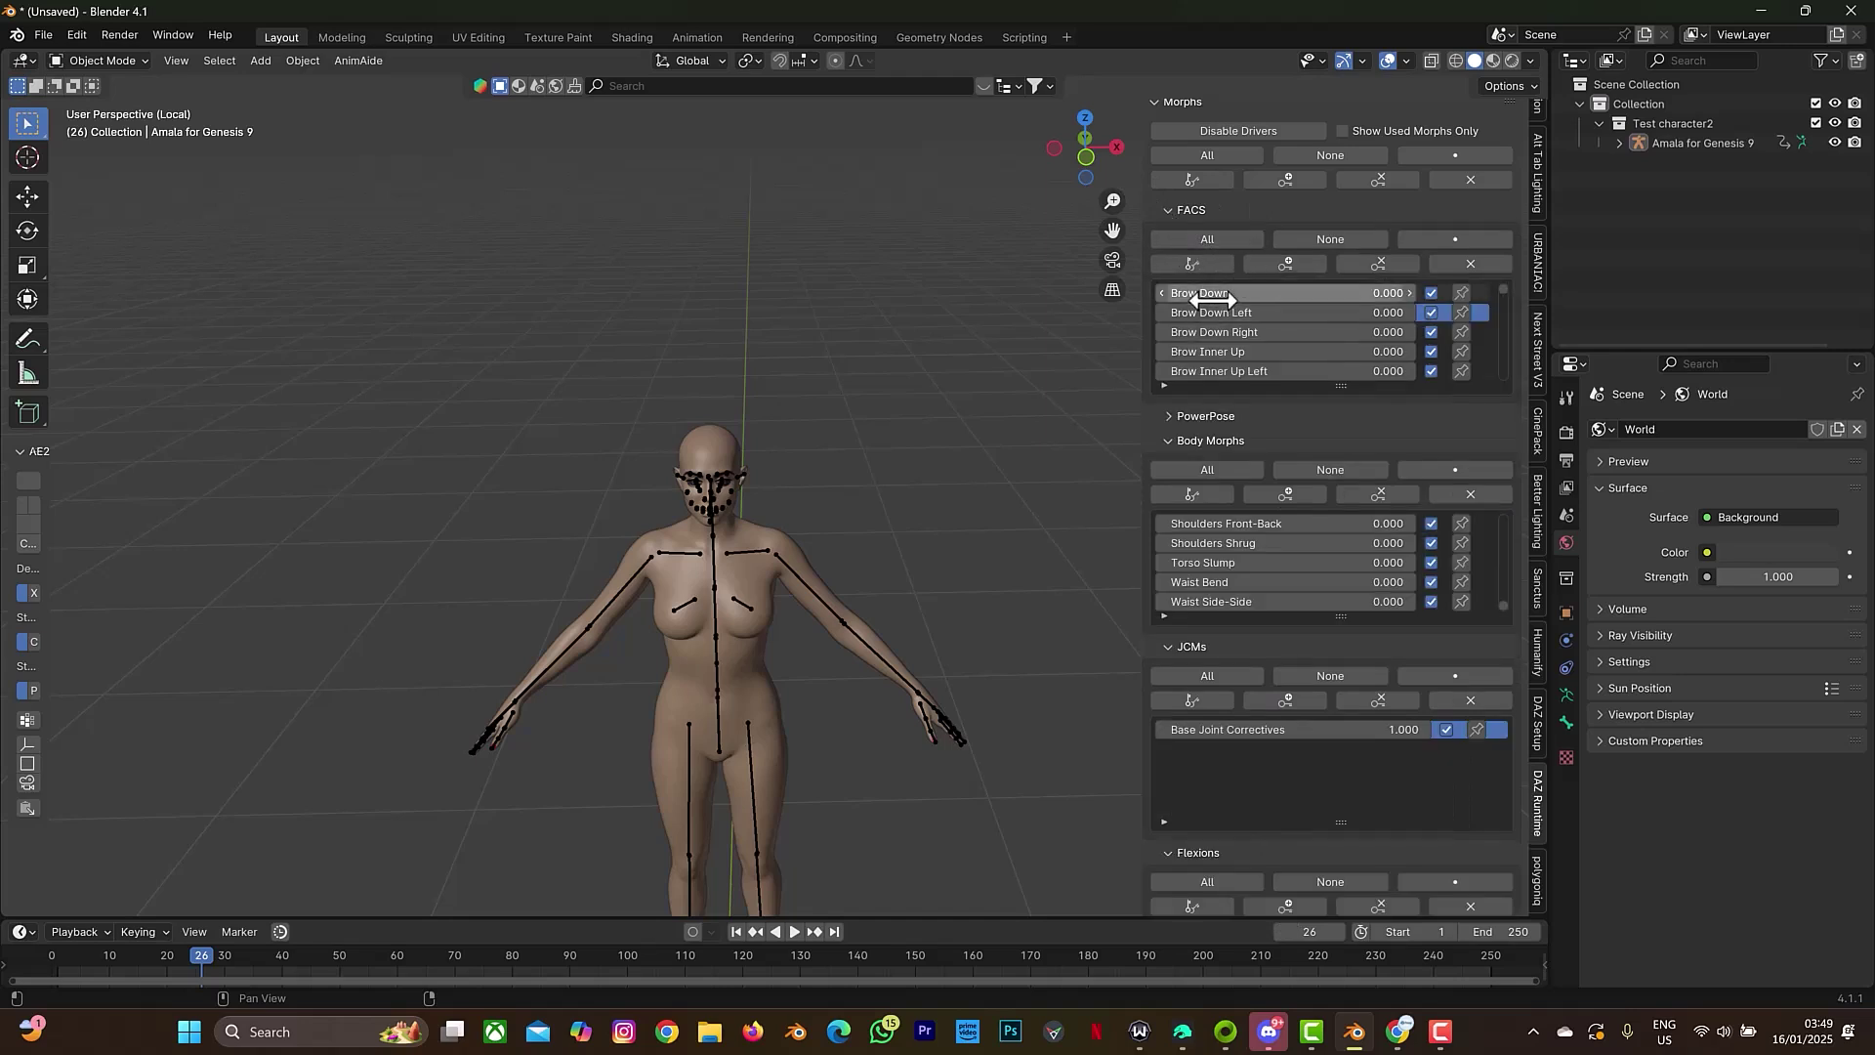
{"action": "left_click_drag", "start_coordinate": [1216, 293], "coordinate": [1240, 293]}
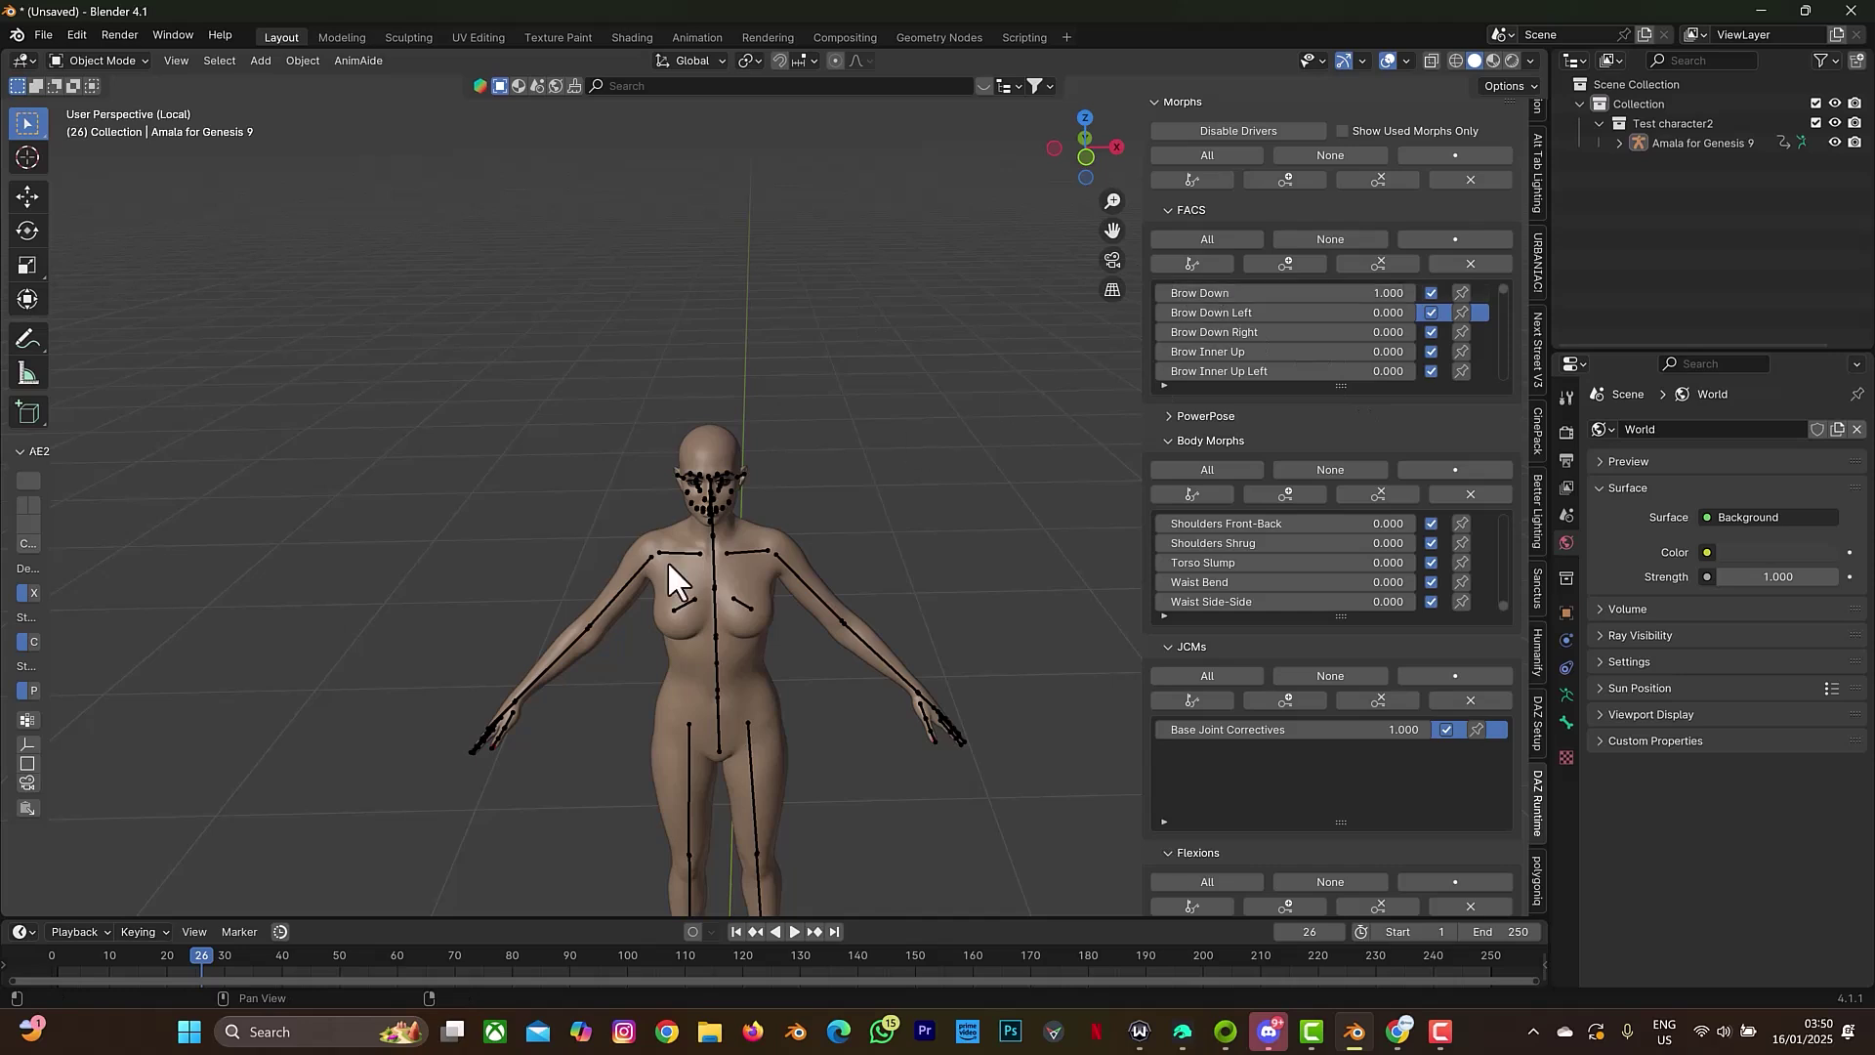
{"action": "scroll", "coordinate": [758, 467], "scroll_direction": "up", "scroll_amount": 4}
{"action": "scroll", "coordinate": [762, 429], "scroll_direction": "up", "scroll_amount": 3}
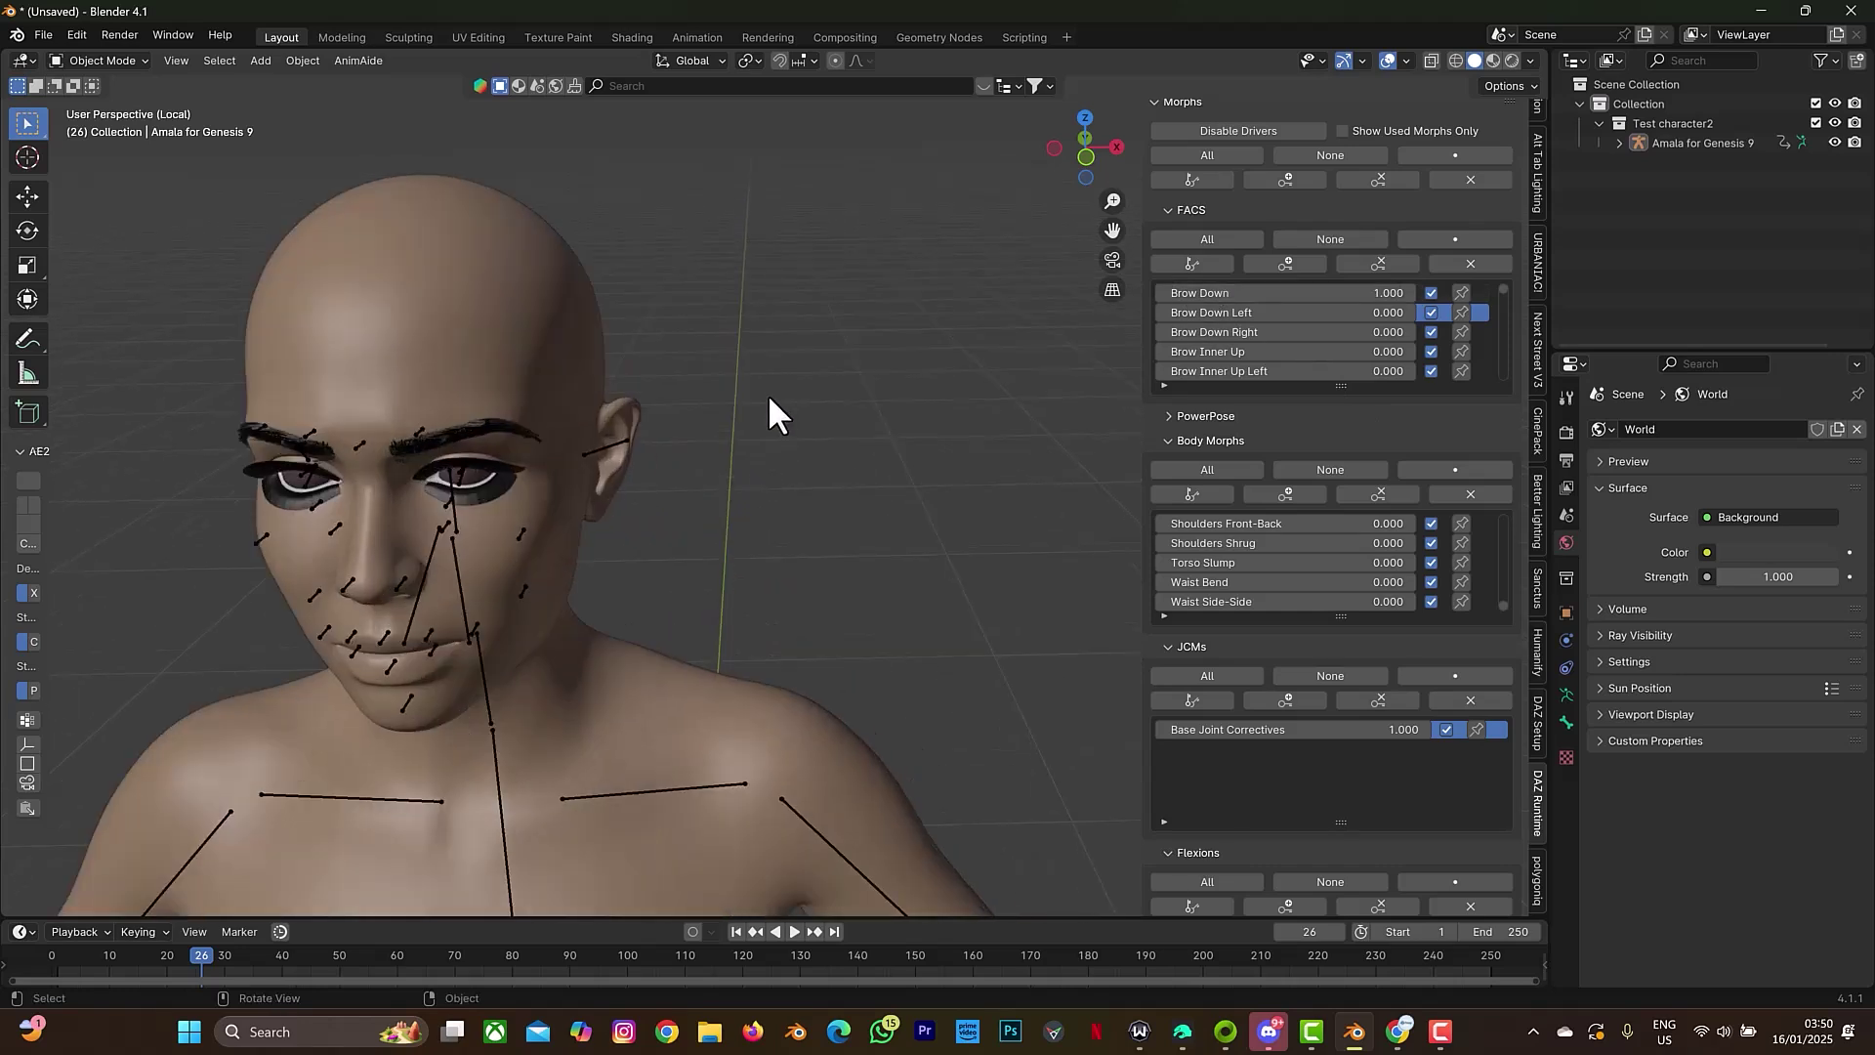
{"action": "left_click_drag", "start_coordinate": [1113, 231], "coordinate": [1010, 430]}
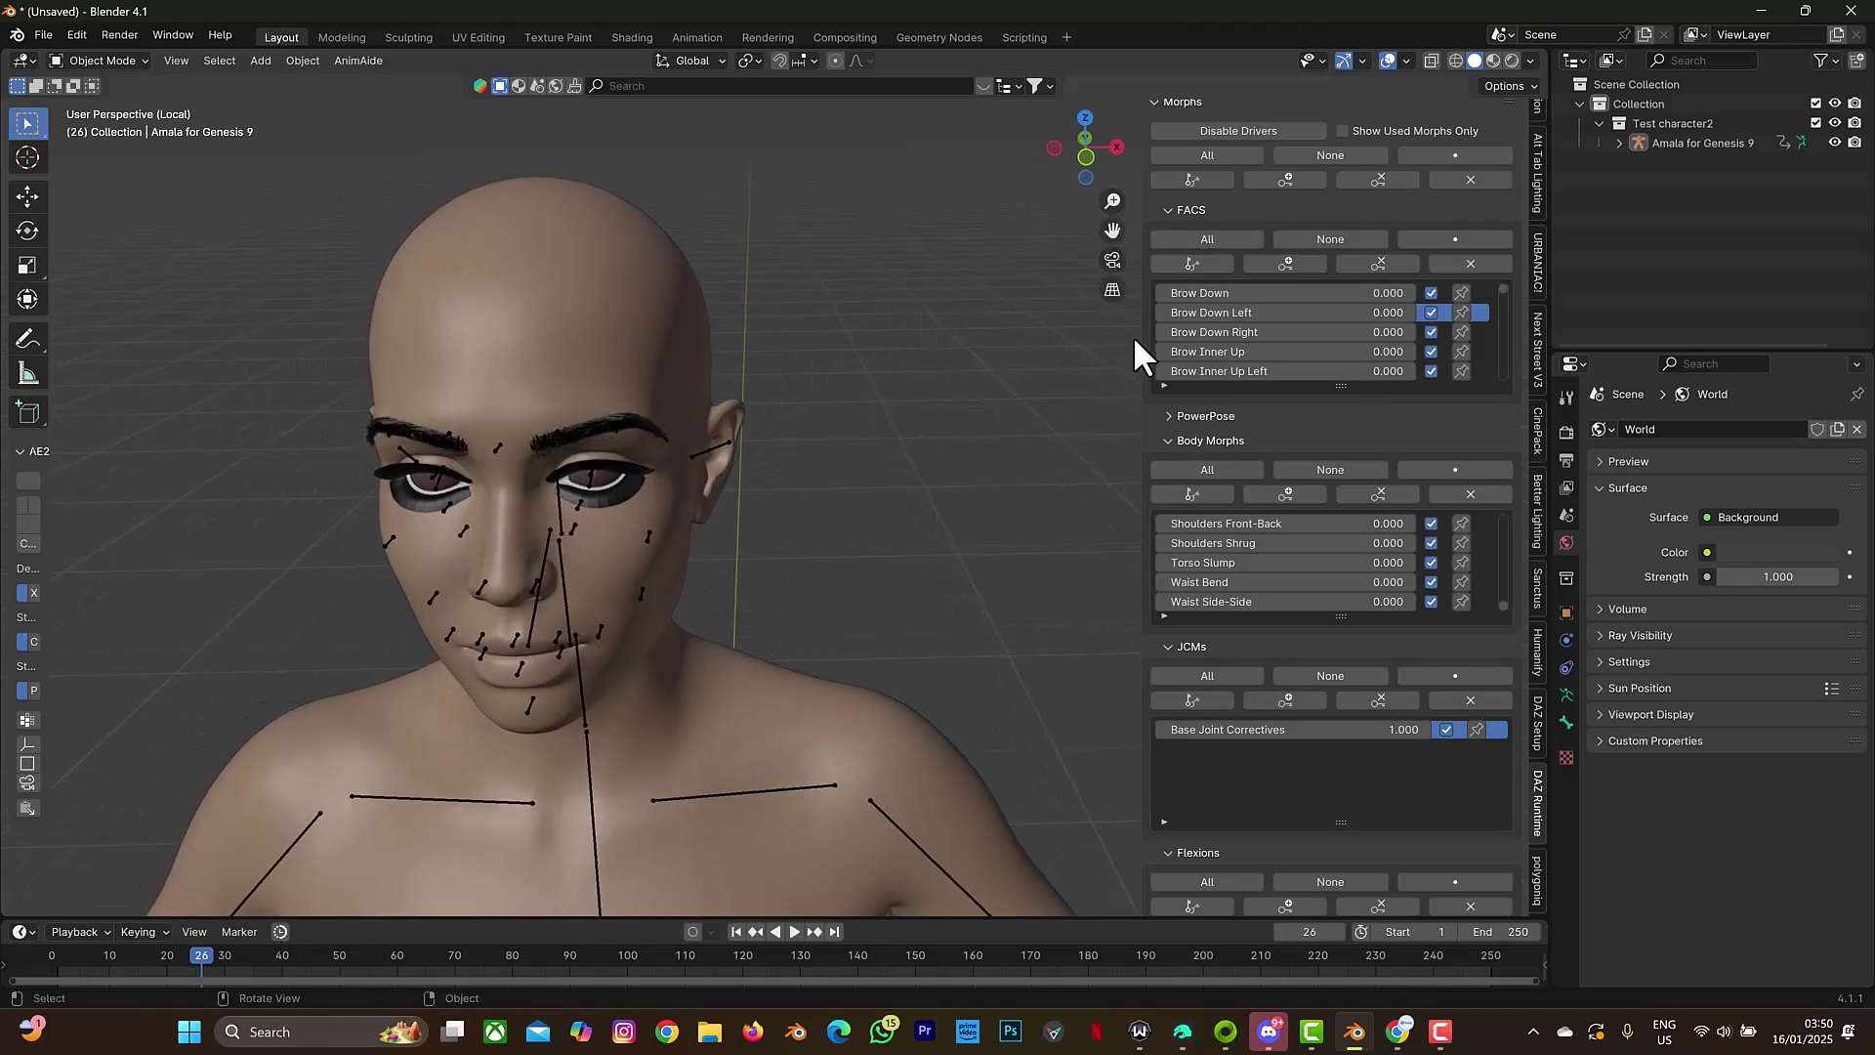
{"action": "left_click", "coordinate": [1205, 268]}
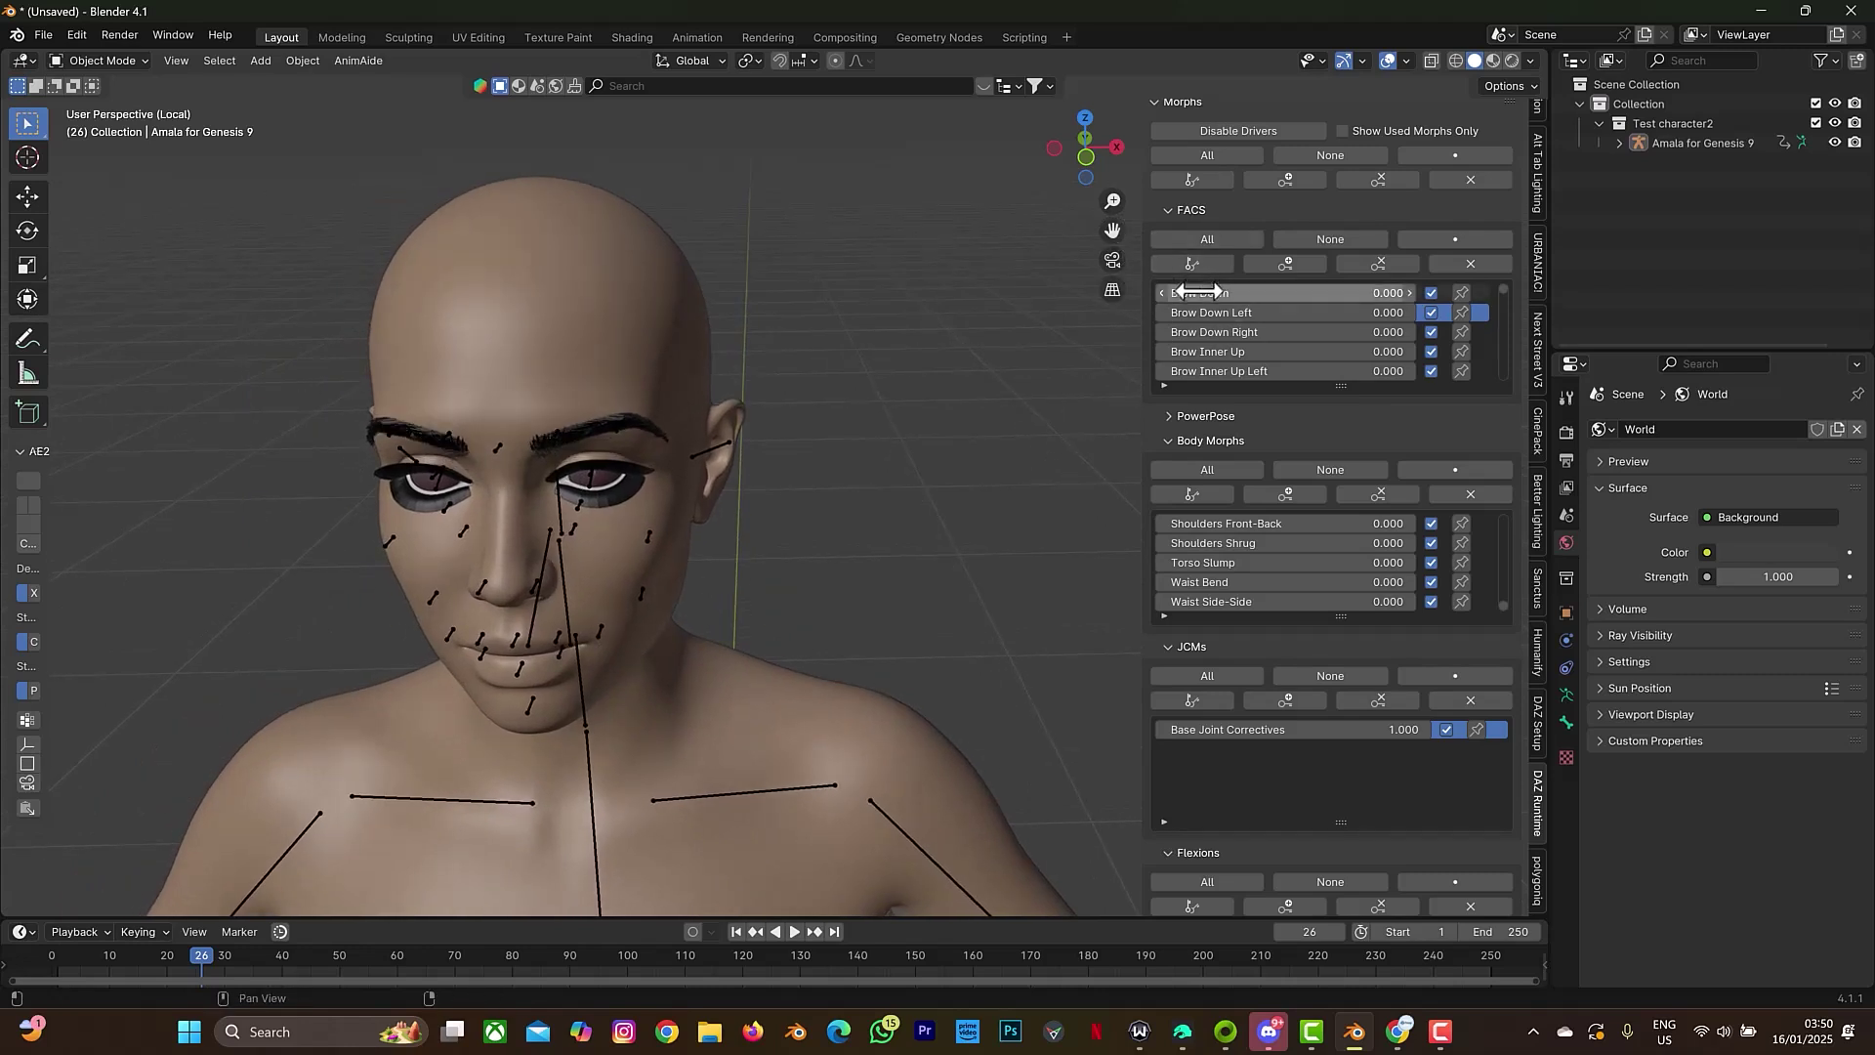
{"action": "left_click_drag", "start_coordinate": [1199, 291], "coordinate": [1299, 291]}
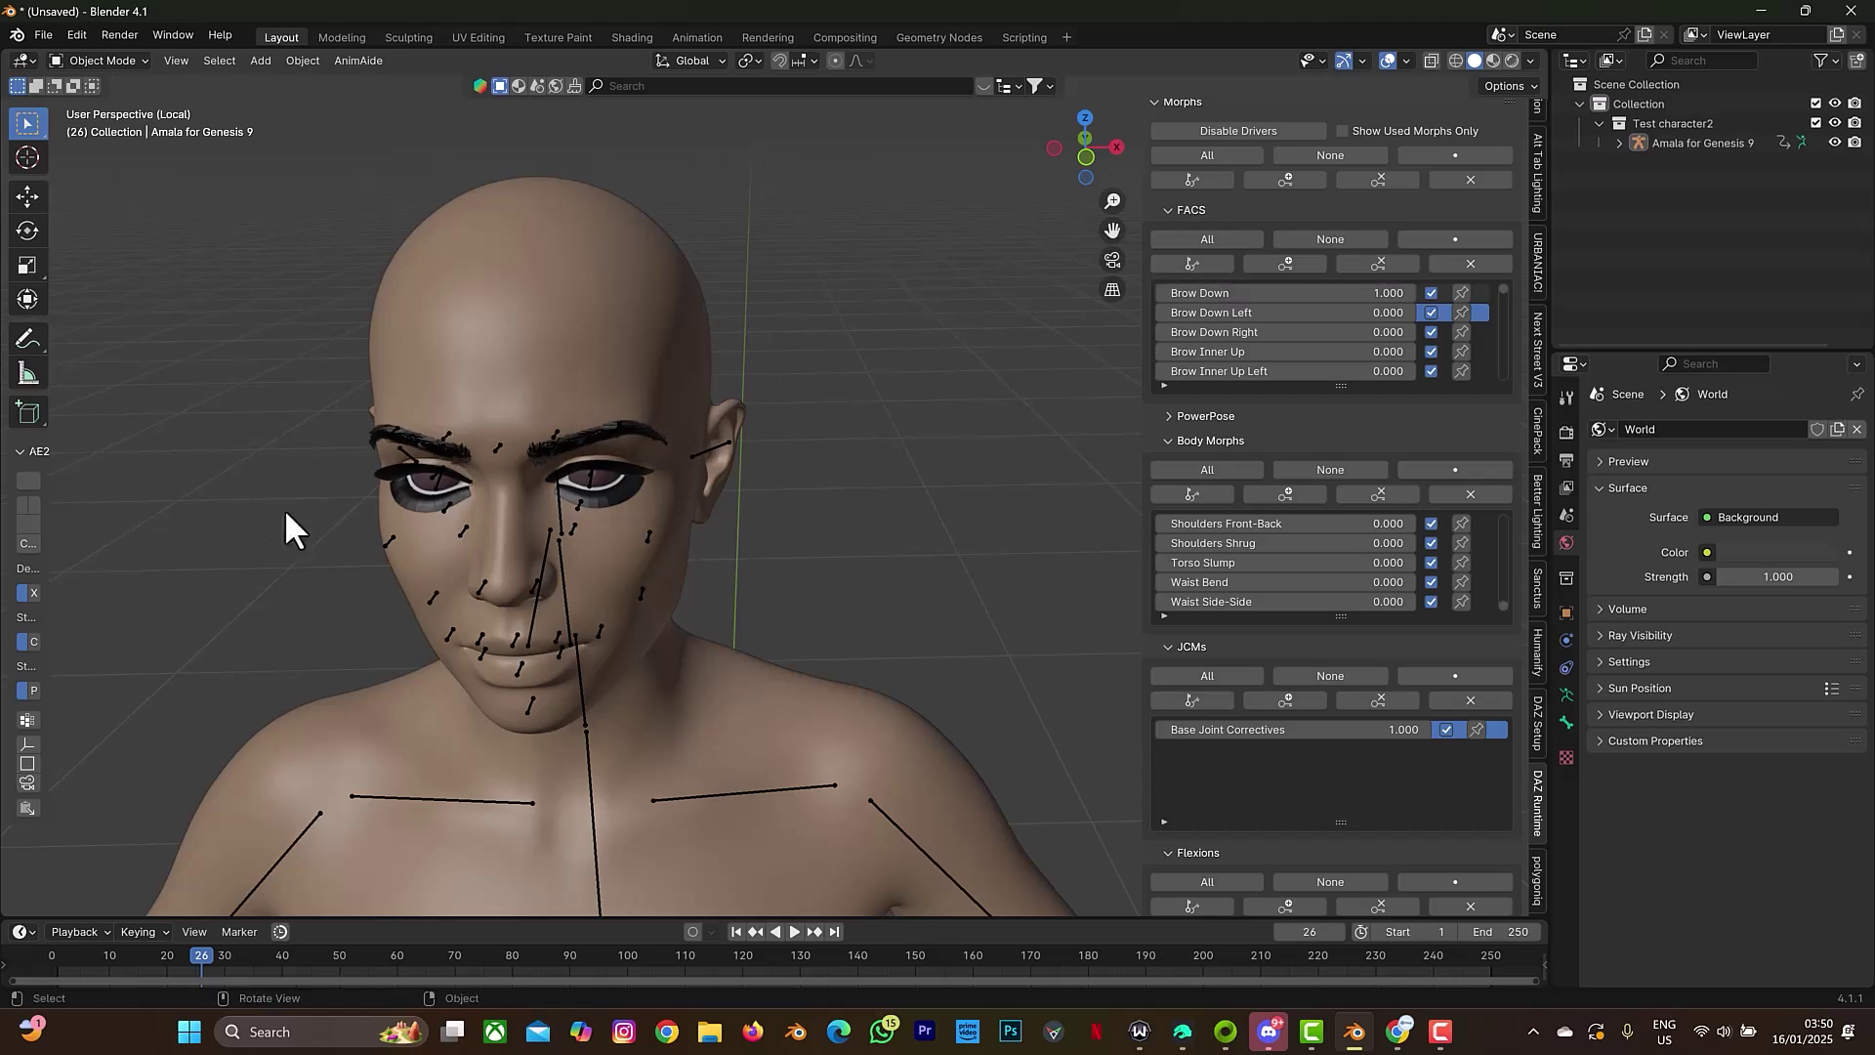
Try the Cheek Inflate Left and Cheek Inflate Right FACS morphs at 1.000 and undo both
{"action": "scroll", "coordinate": [1306, 326], "scroll_direction": "down", "scroll_amount": 5}
{"action": "scroll", "coordinate": [1306, 326], "scroll_direction": "down", "scroll_amount": 5}
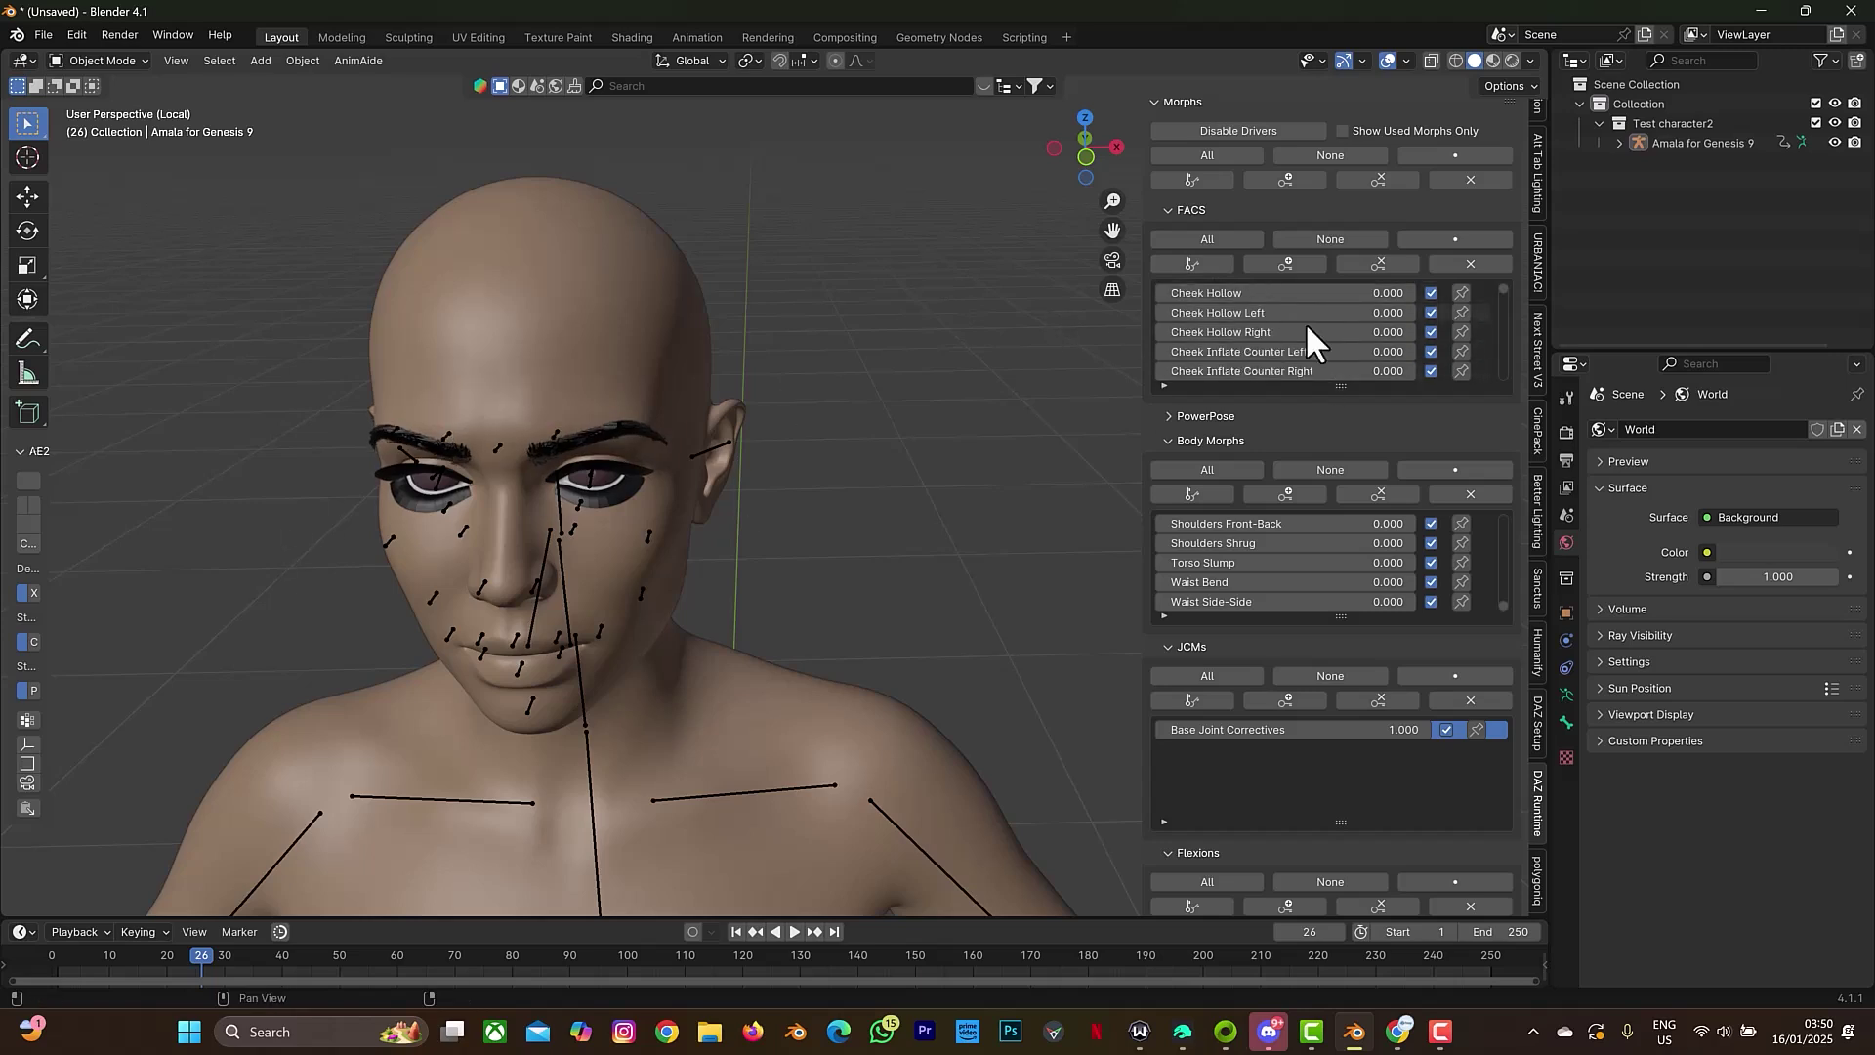
{"action": "left_click_drag", "start_coordinate": [1260, 332], "coordinate": [1387, 332]}
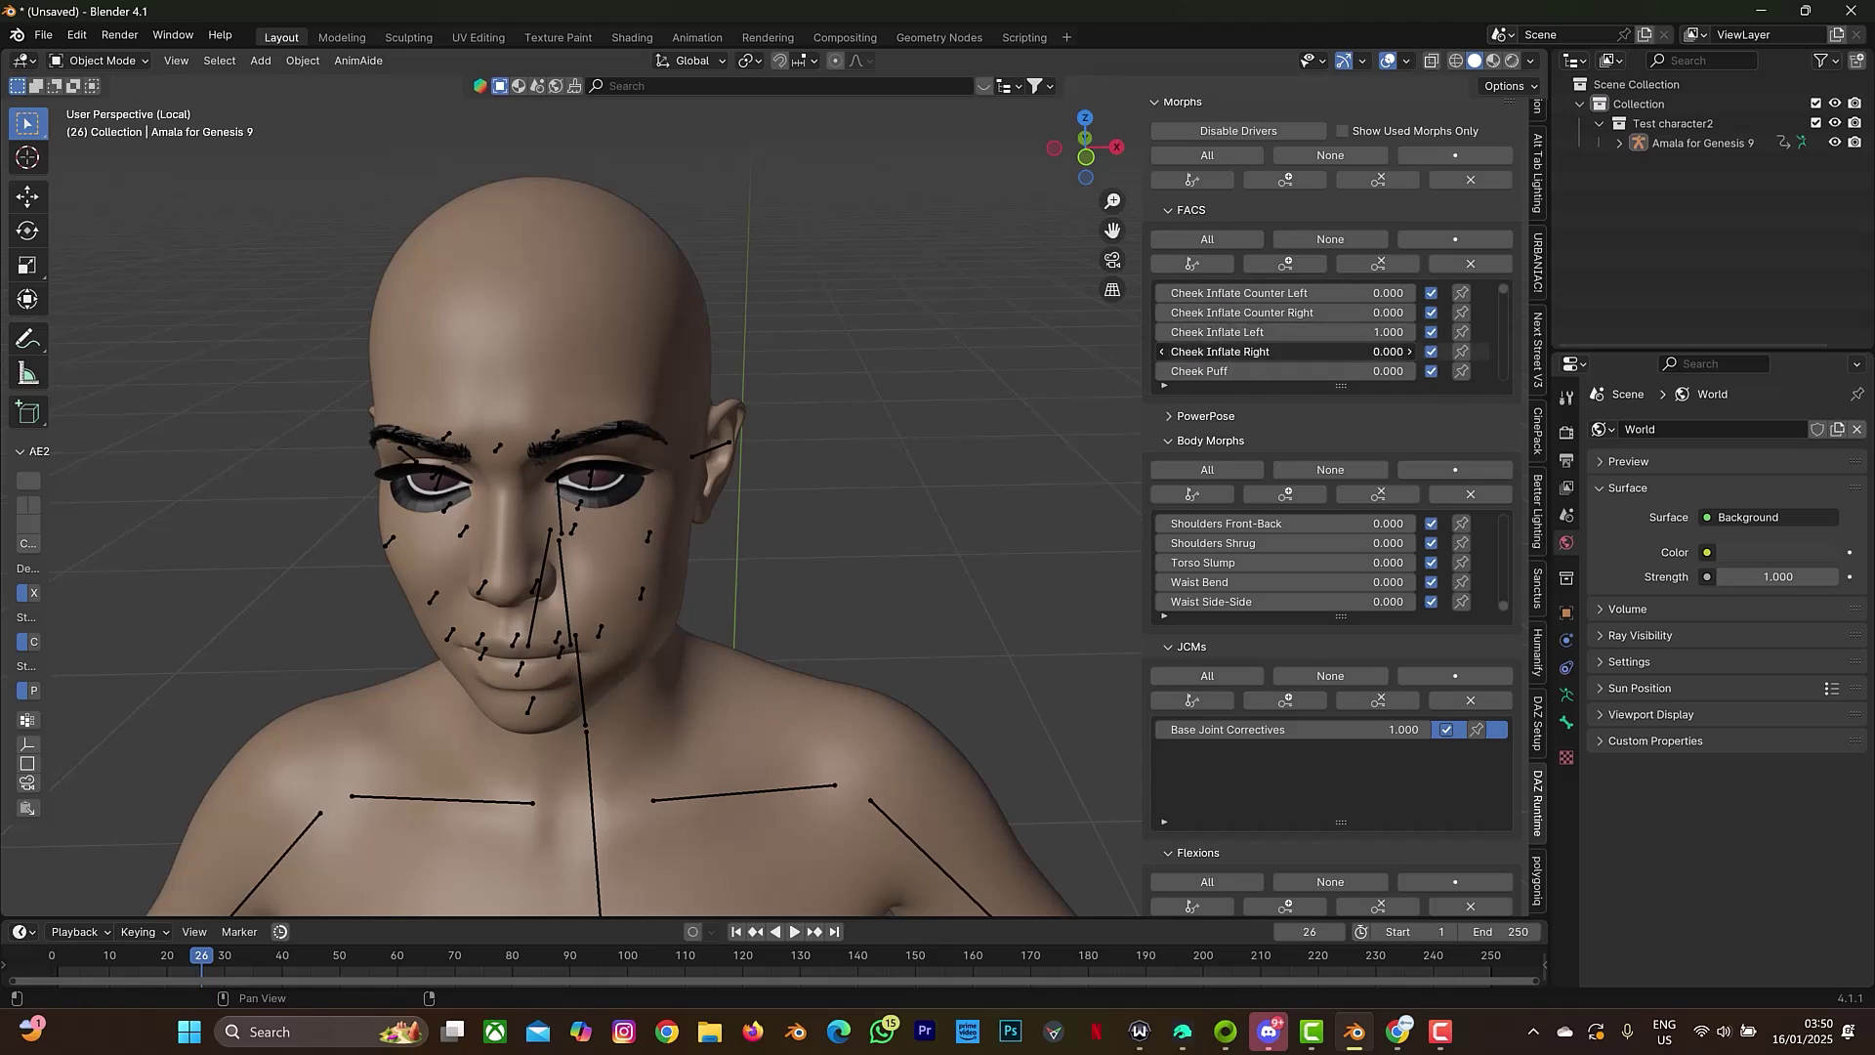
{"action": "left_click_drag", "start_coordinate": [1211, 352], "coordinate": [1309, 352]}
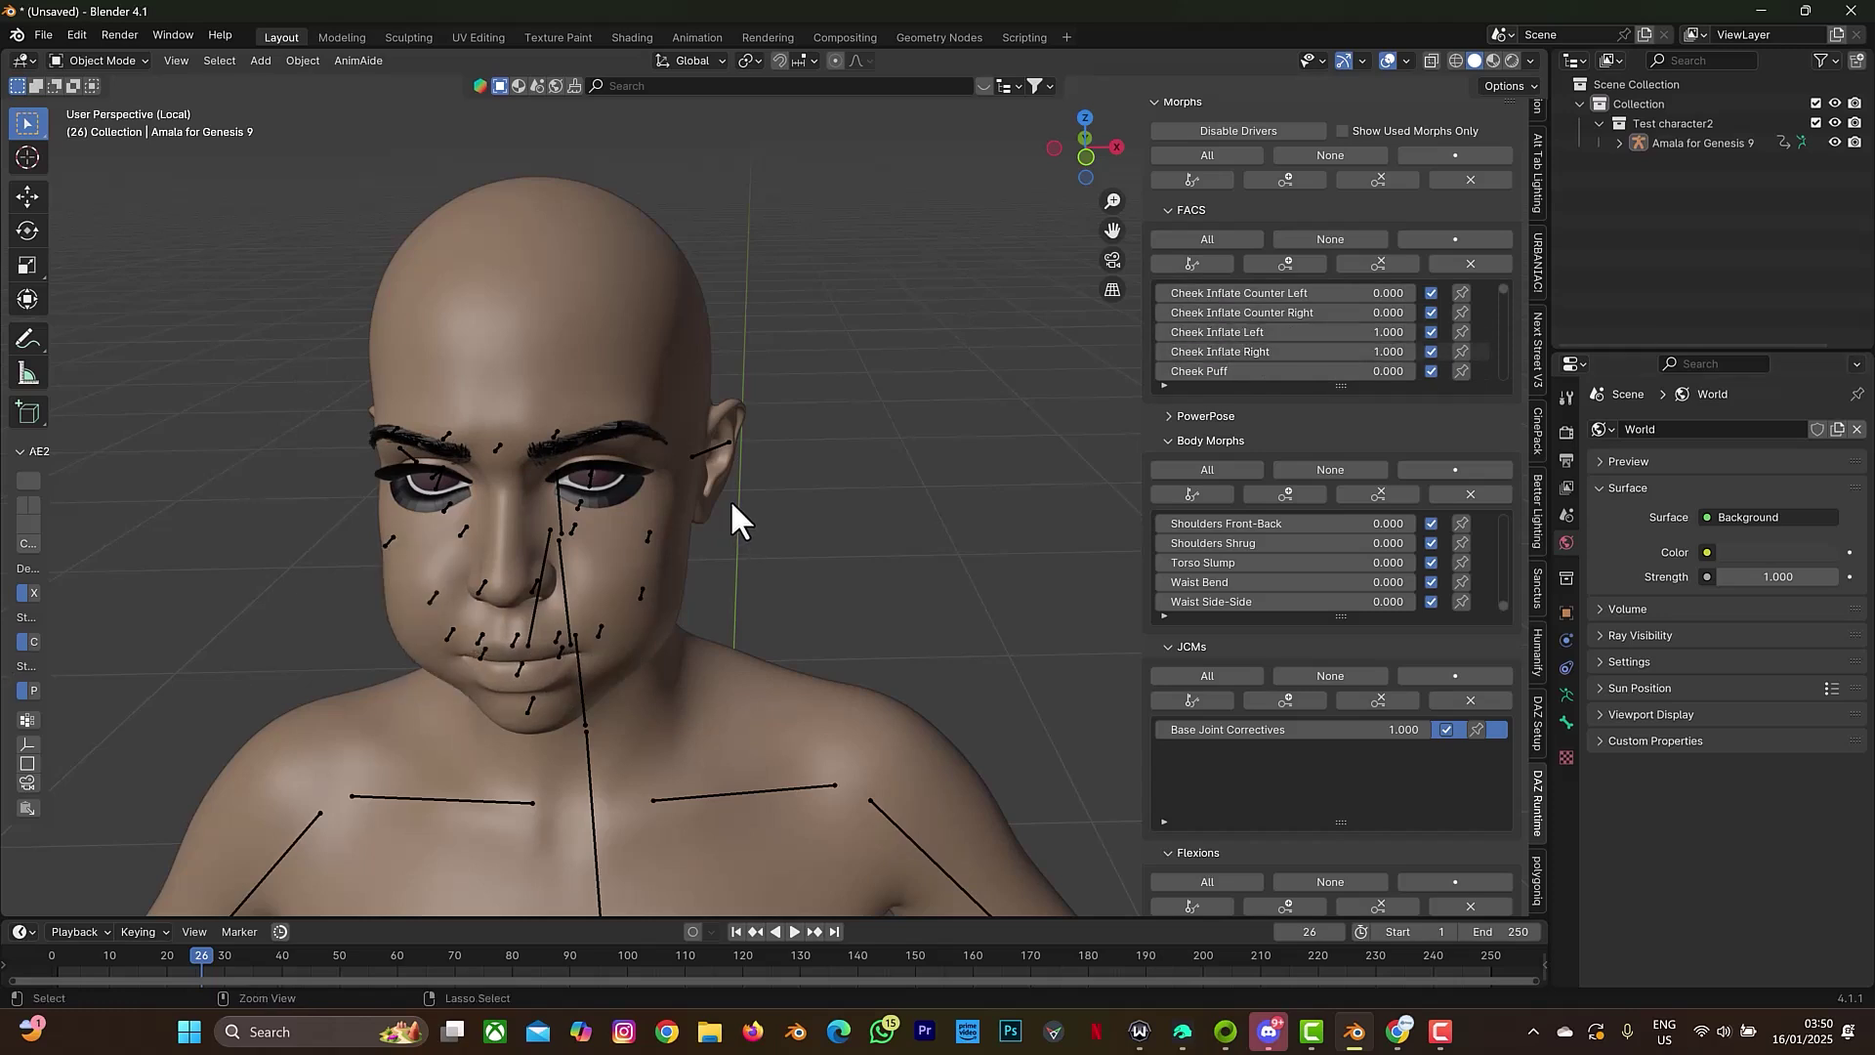
{"action": "key", "text": "ctrl+z"}
{"action": "key", "text": "ctrl+z"}
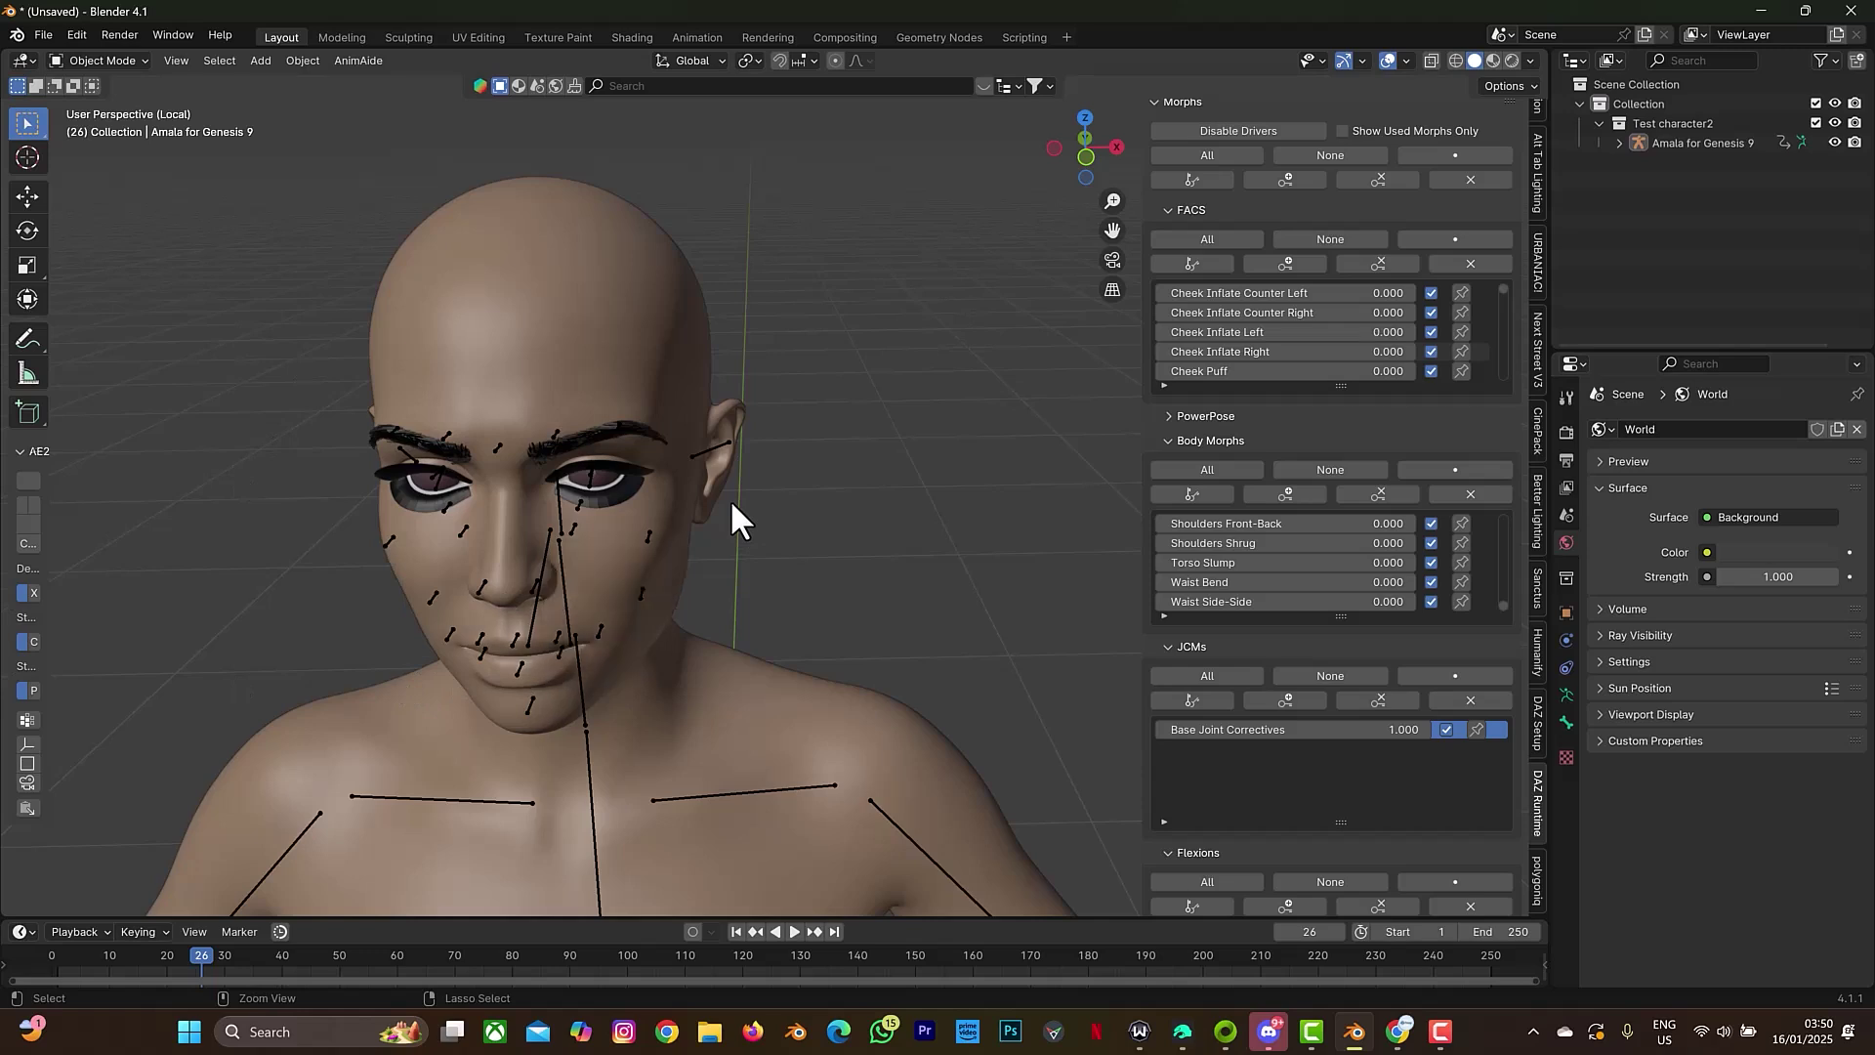
Try the Cheek Squint FACS morph at 0.990 and undo it
{"action": "scroll", "coordinate": [1250, 333], "scroll_direction": "down", "scroll_amount": 6}
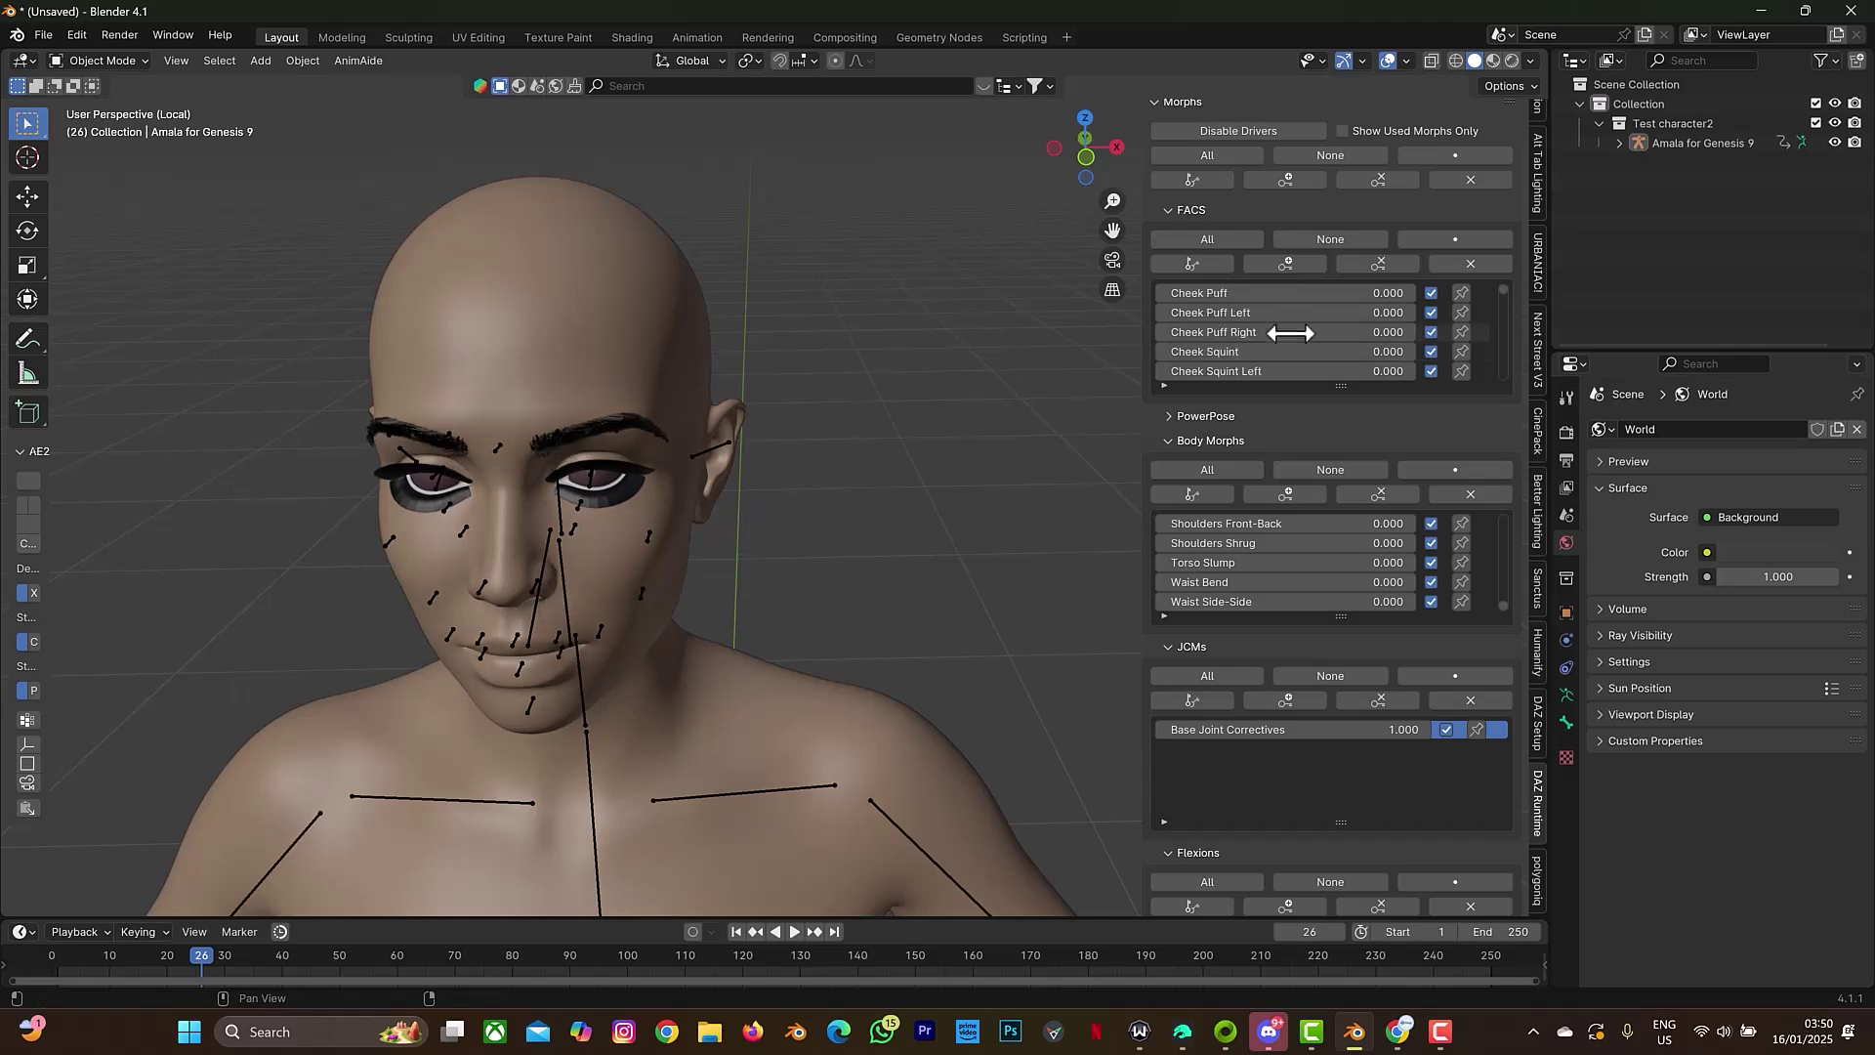
{"action": "left_click_drag", "start_coordinate": [1233, 312], "coordinate": [1308, 313]}
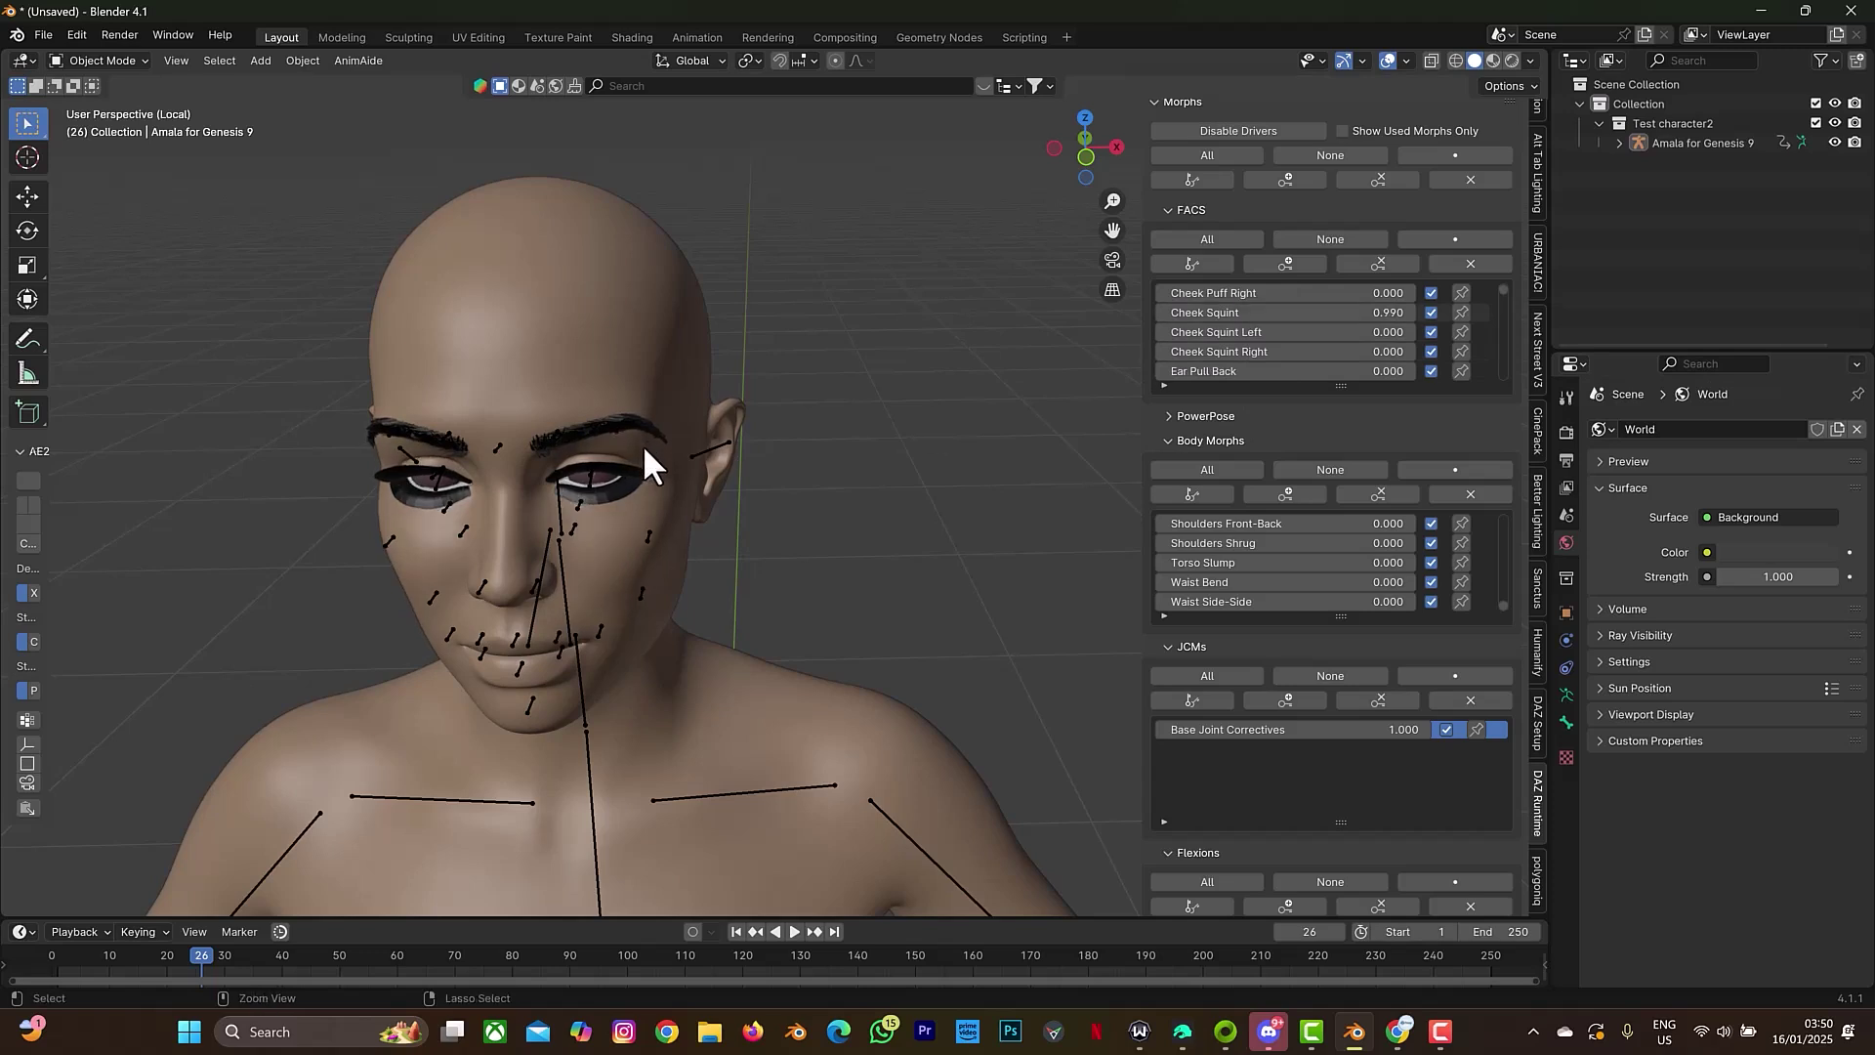
{"action": "key", "text": "ctrl+z"}
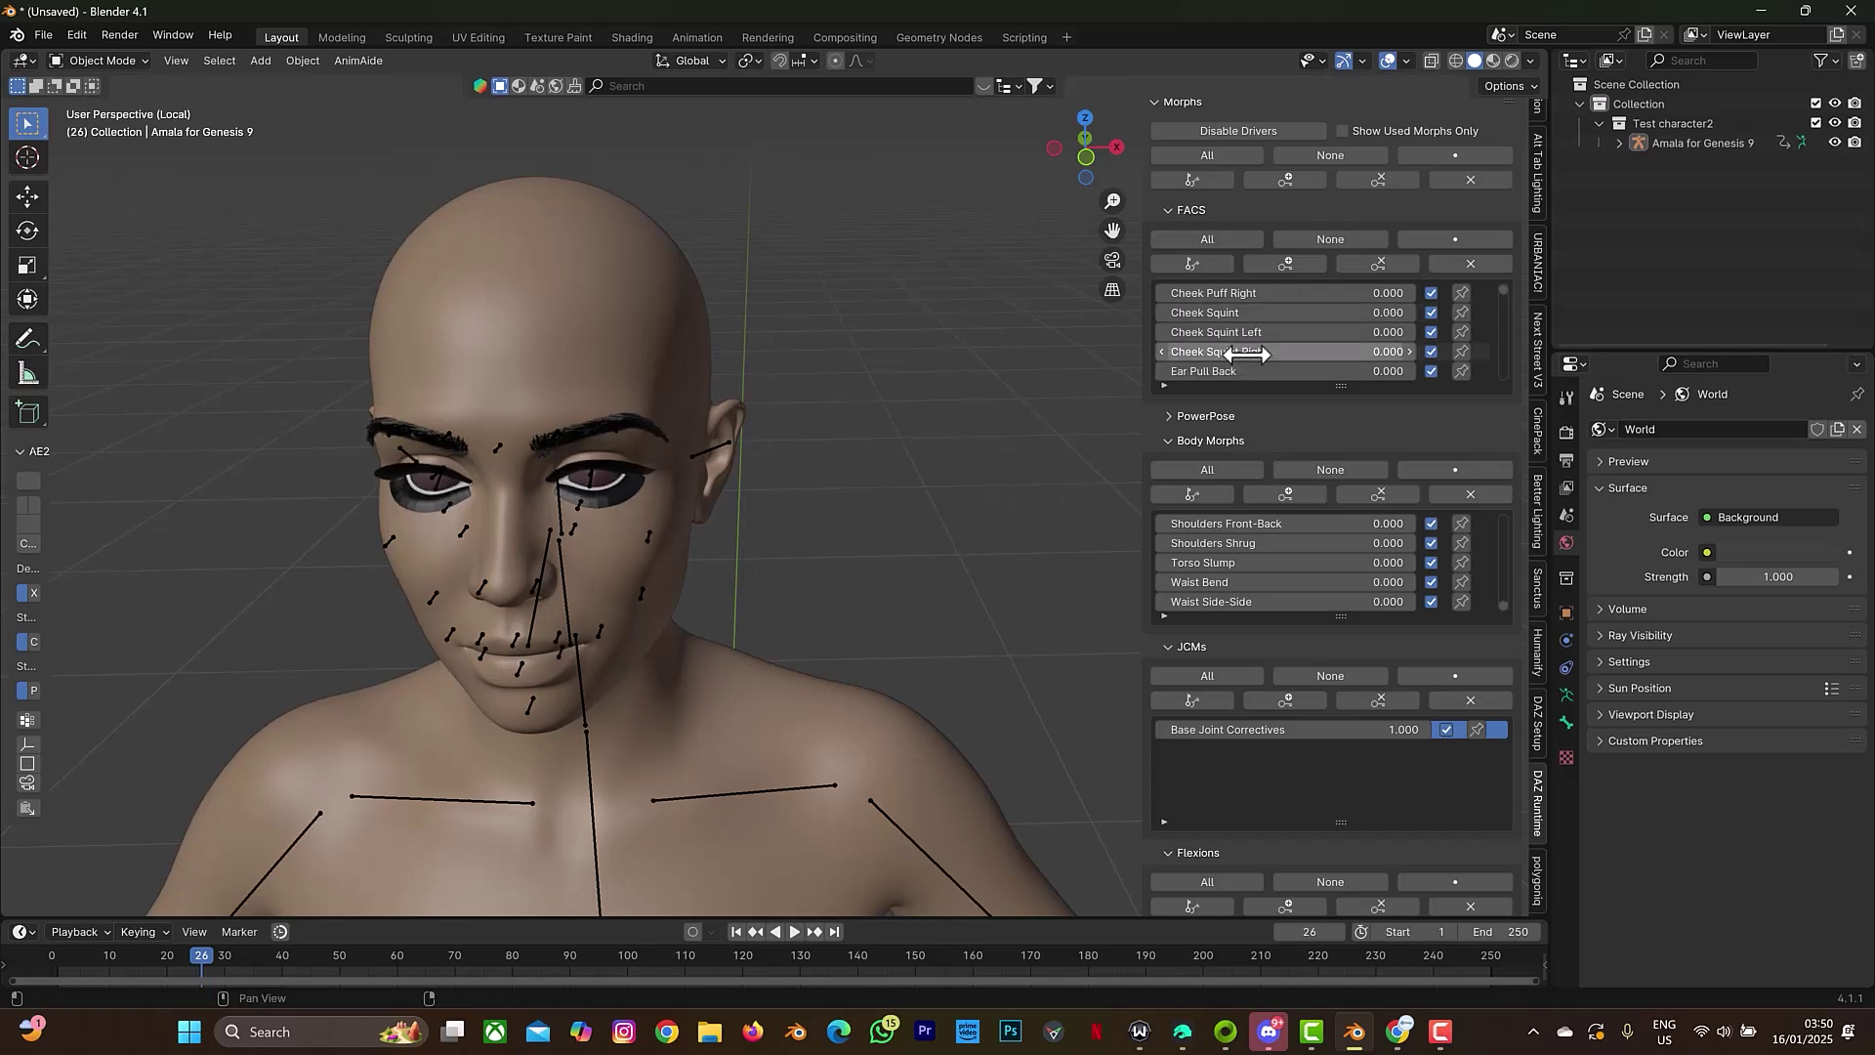
At frame 1, set the Eye Look Up-Down FACS morph to 1.000 and insert a keyframe on it
{"action": "scroll", "coordinate": [1245, 353], "scroll_direction": "down", "scroll_amount": 7}
{"action": "scroll", "coordinate": [1352, 332], "scroll_direction": "down", "scroll_amount": 7}
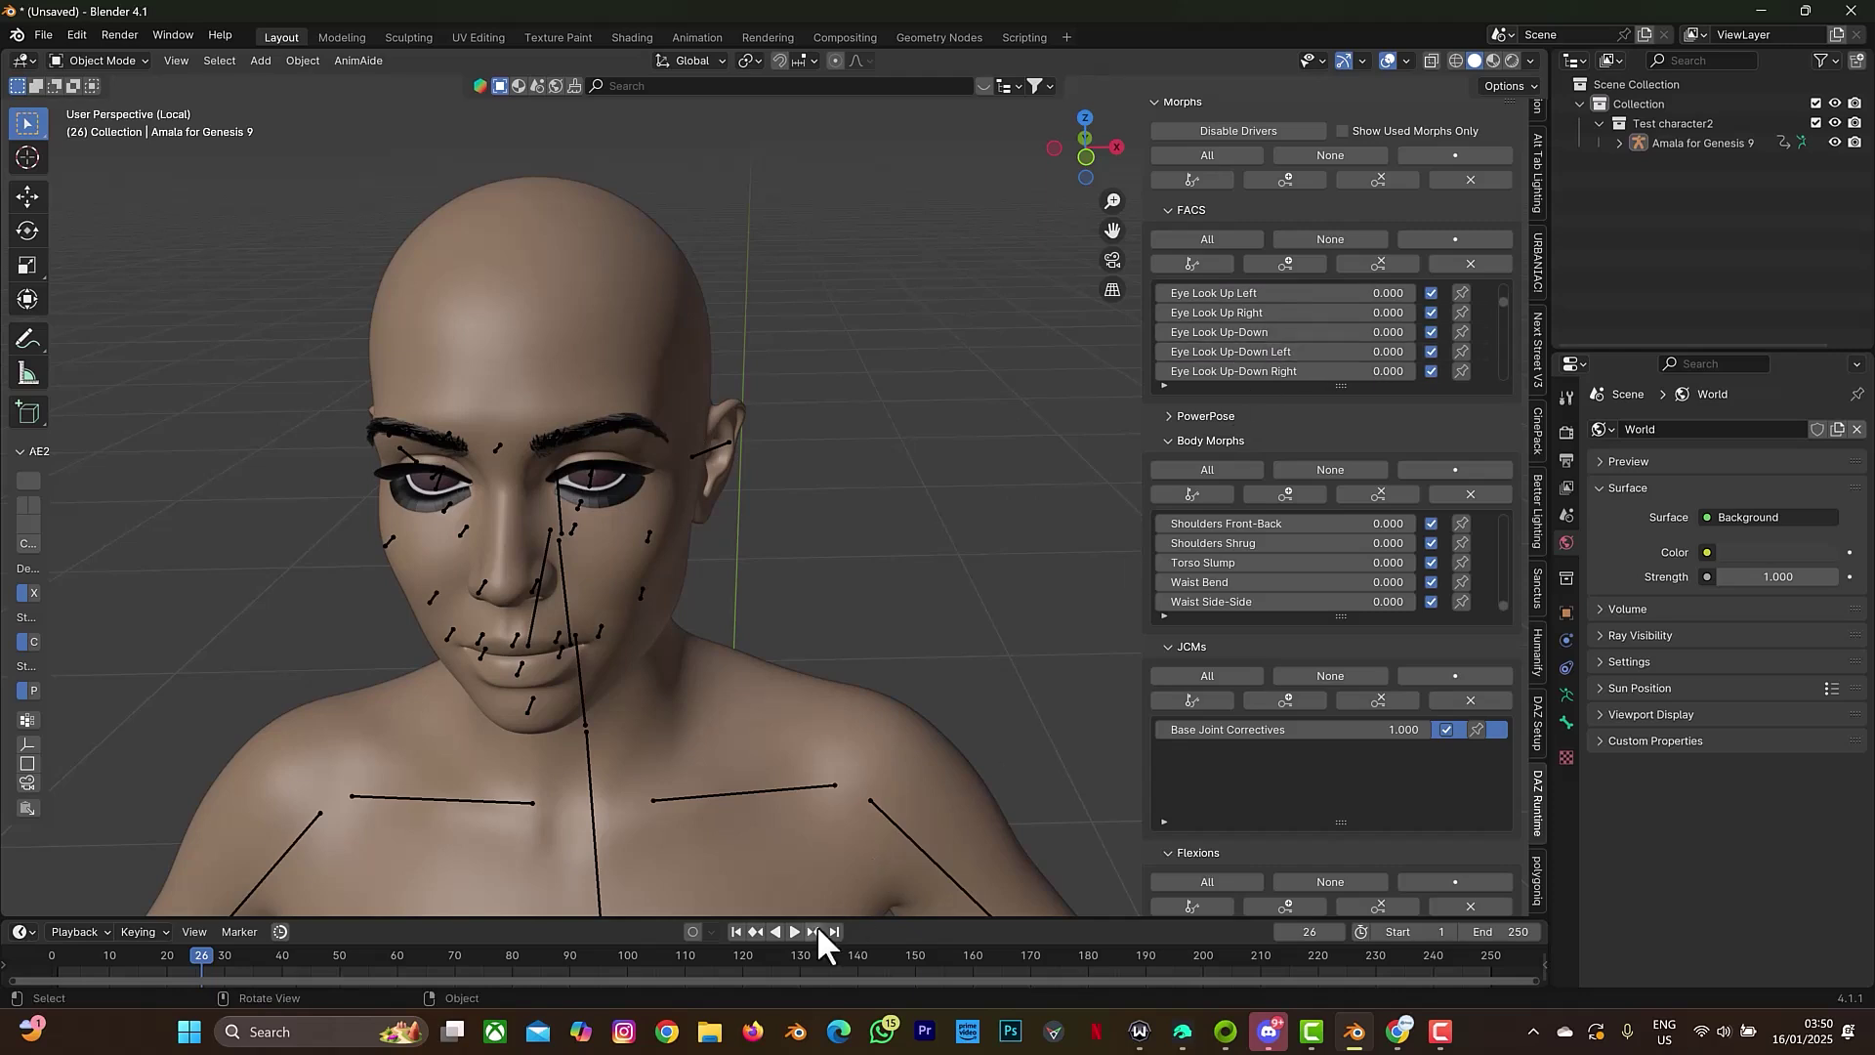
{"action": "left_click", "coordinate": [739, 930]}
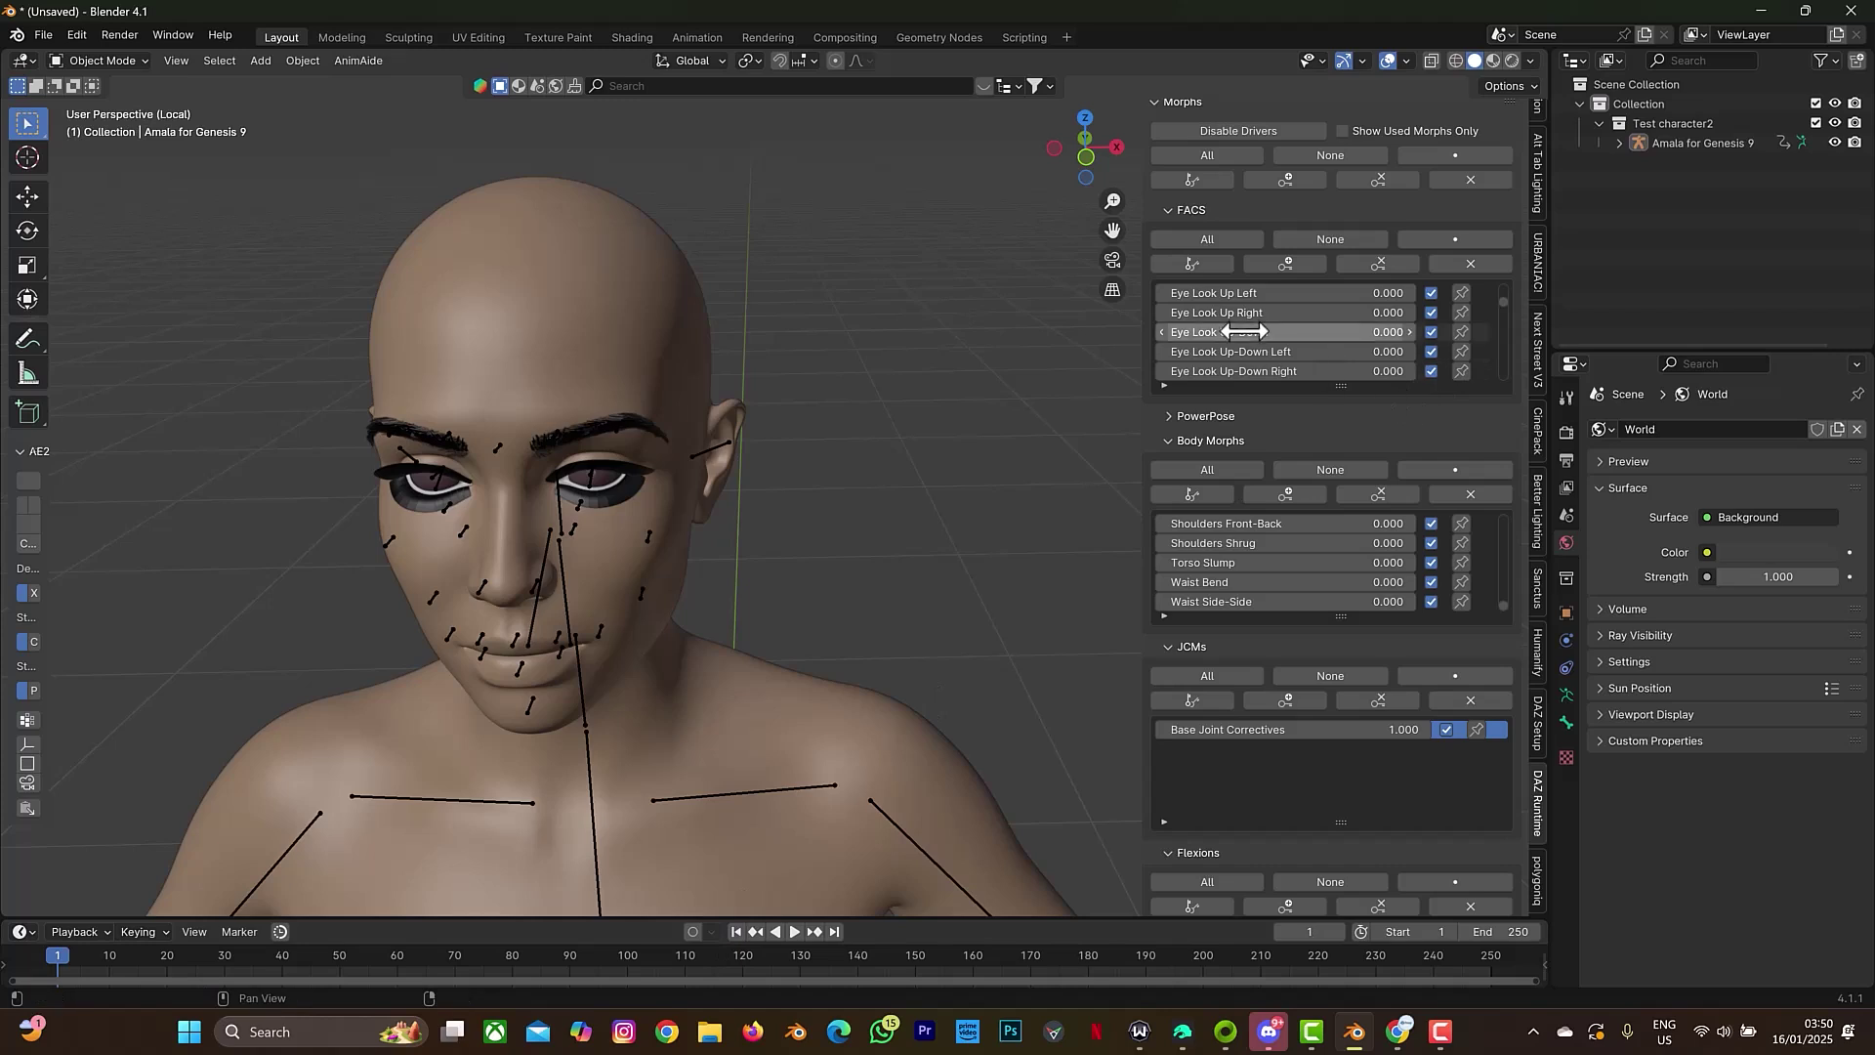
{"action": "left_click_drag", "start_coordinate": [1244, 333], "coordinate": [1348, 333]}
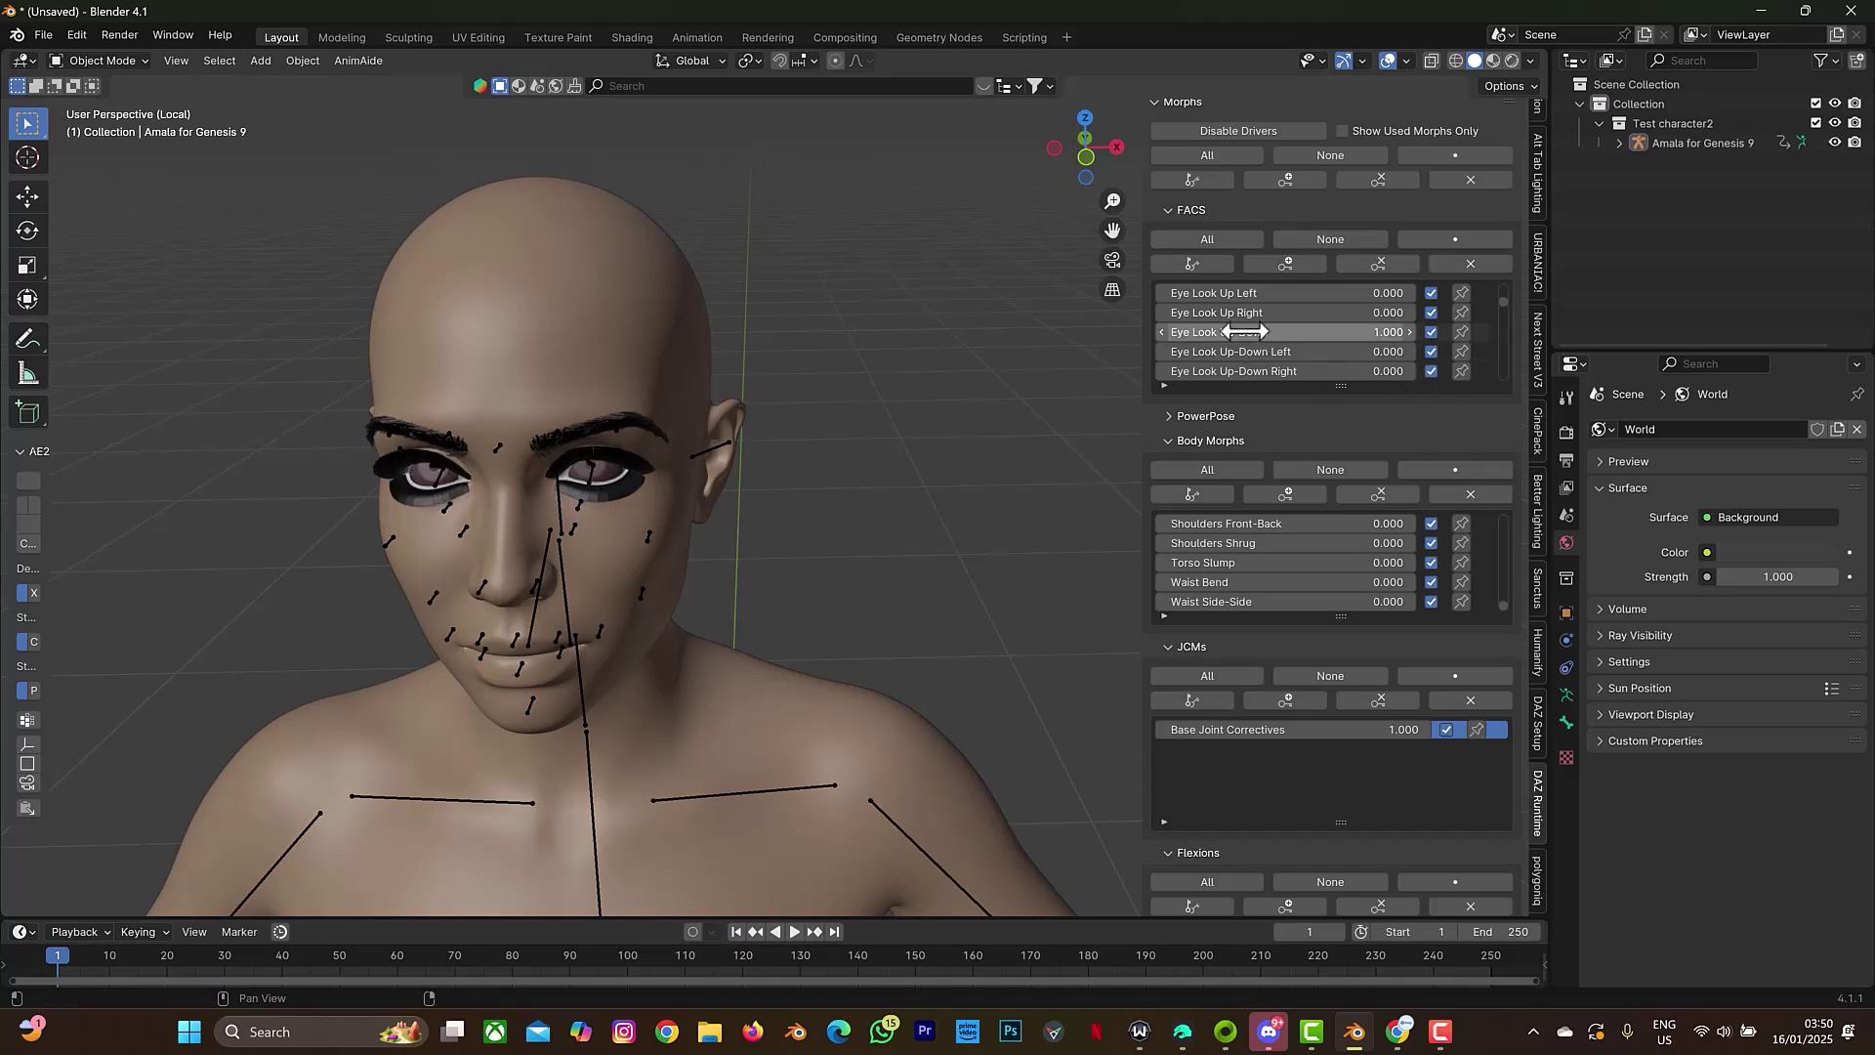
{"action": "key", "text": "i"}
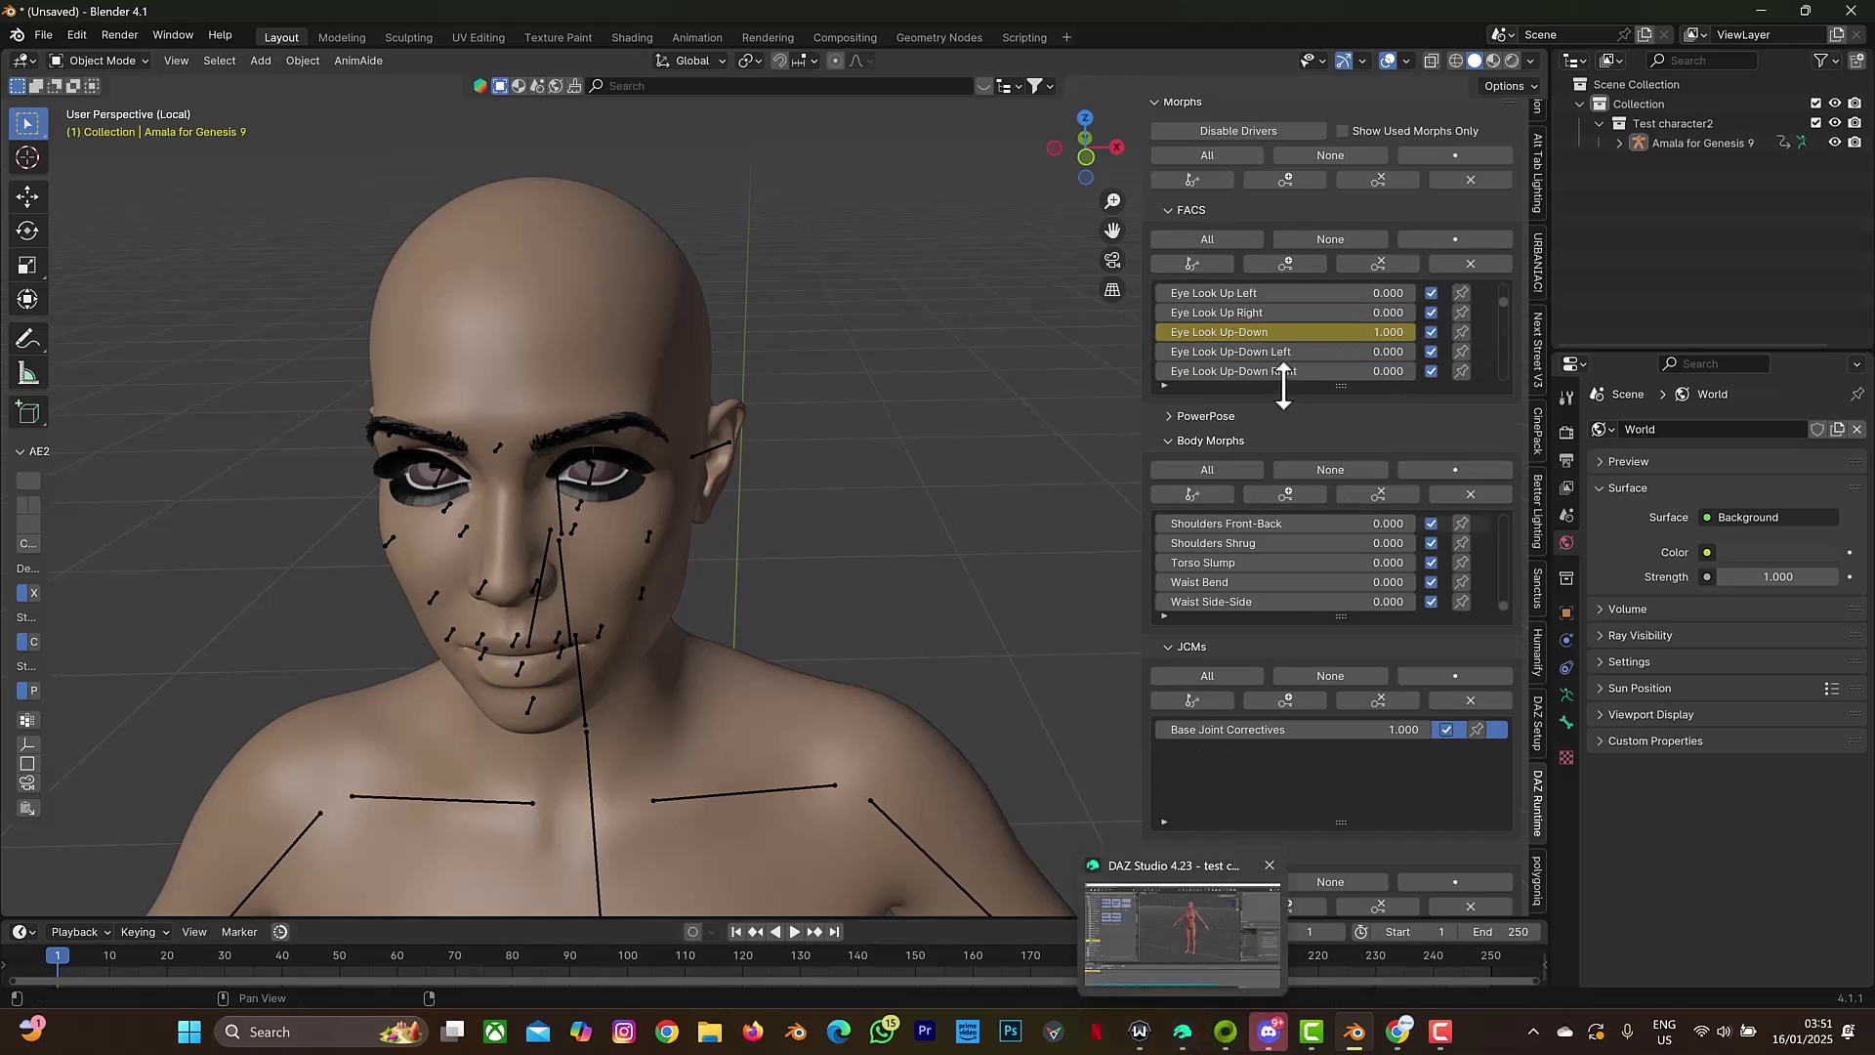
Collapse the FACS, Body Morphs, JCMs and Flexions groups and expand the DAZ Runtime posing tools
{"action": "left_click", "coordinate": [1165, 210]}
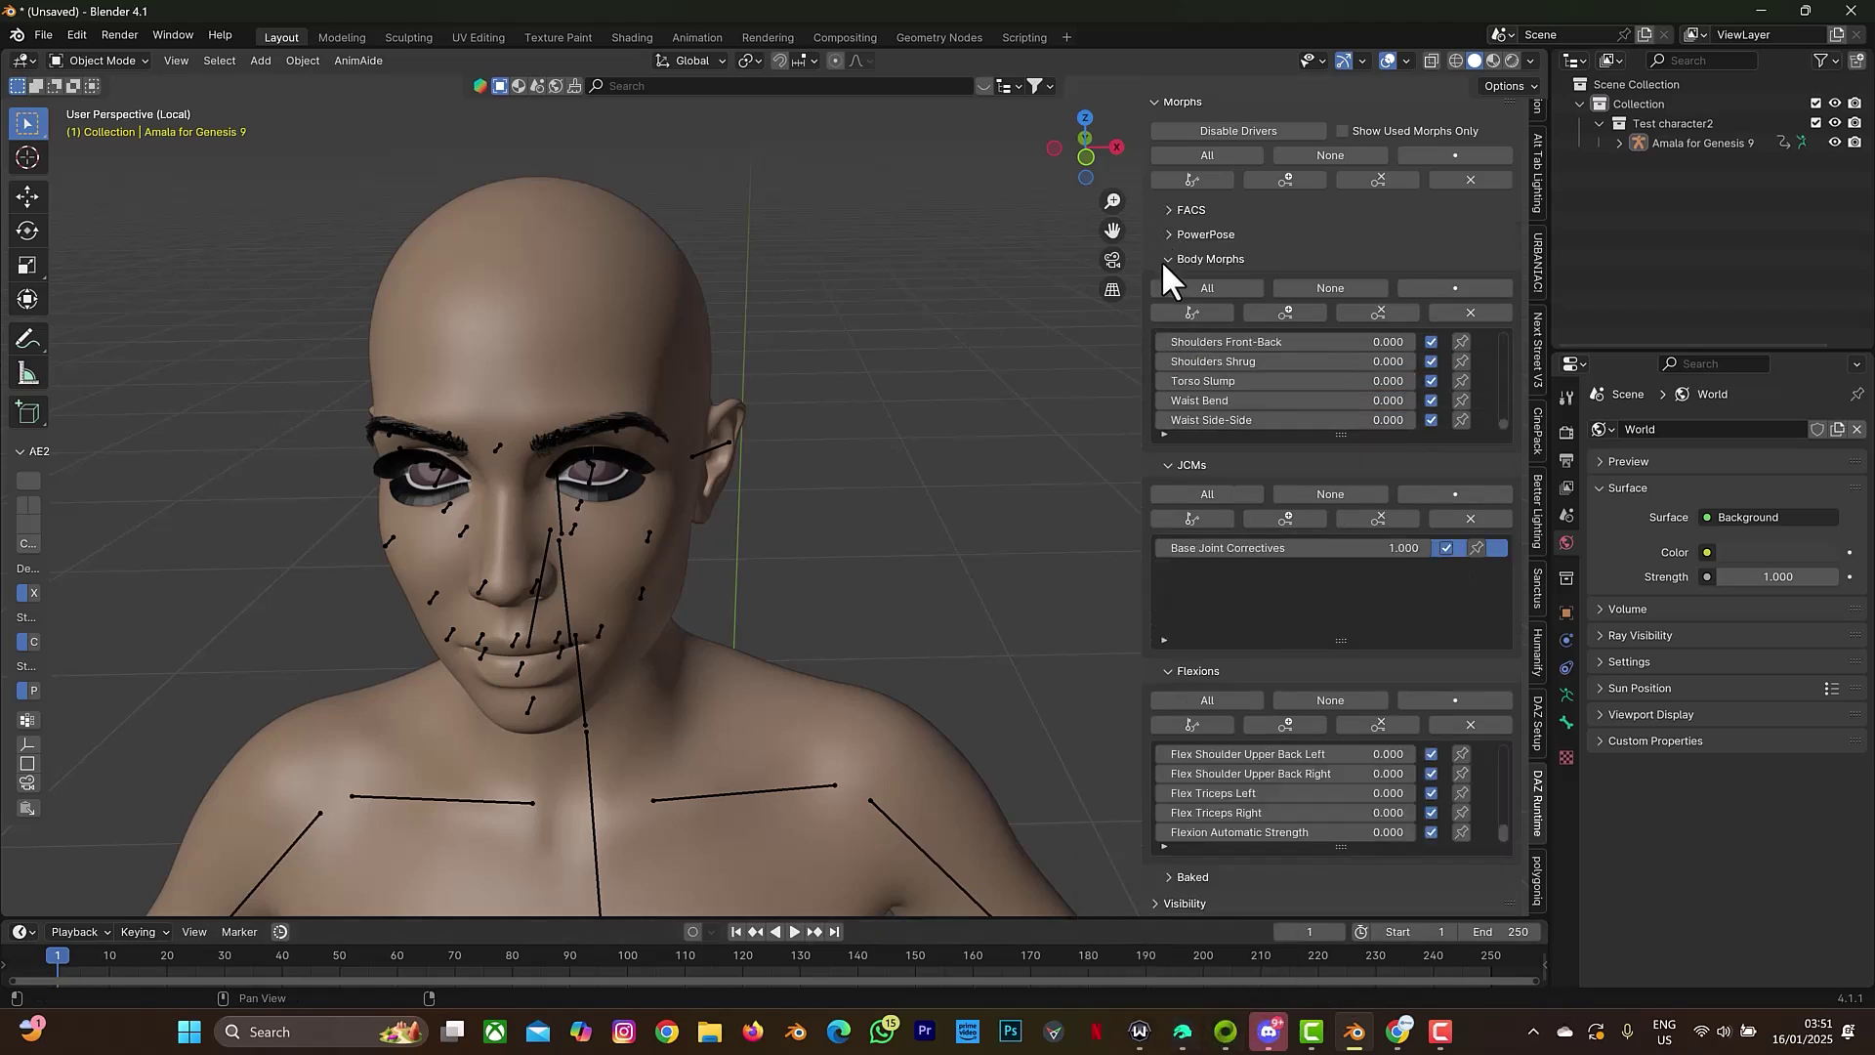
{"action": "left_click", "coordinate": [1162, 260]}
{"action": "left_click", "coordinate": [1163, 465]}
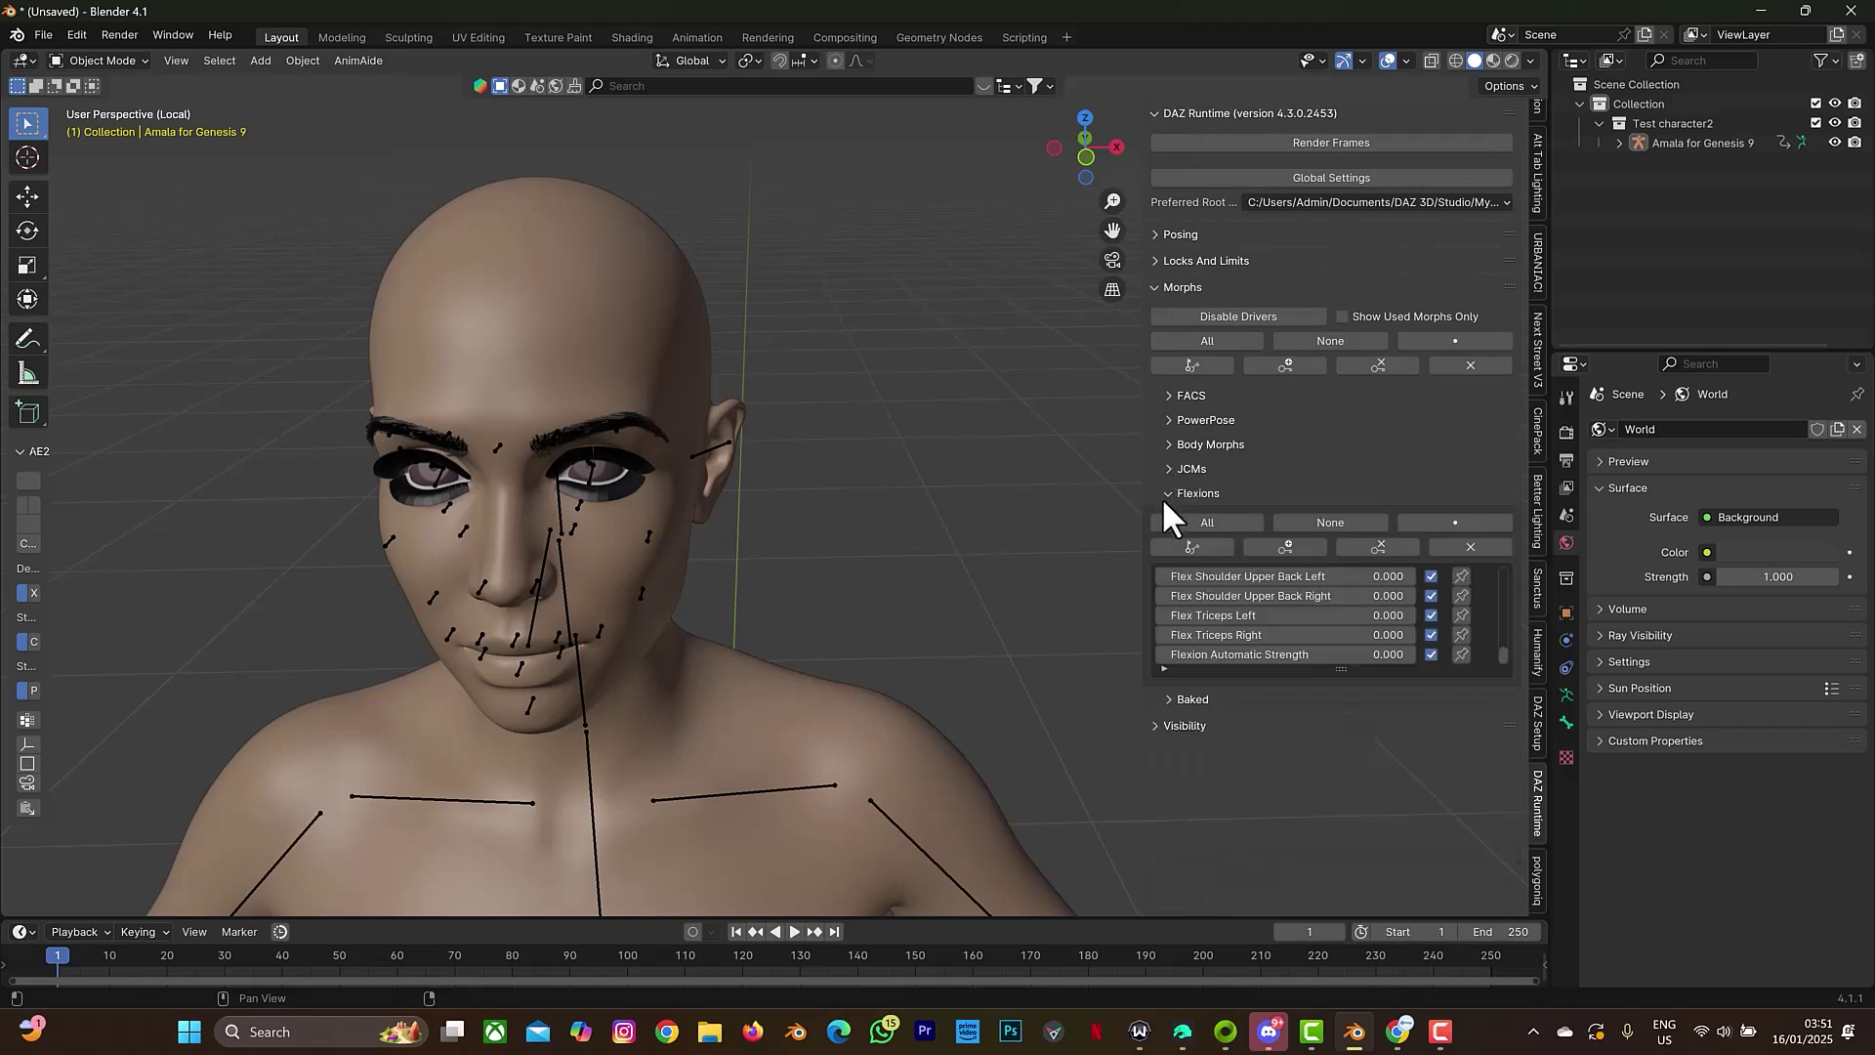
{"action": "left_click", "coordinate": [1165, 495]}
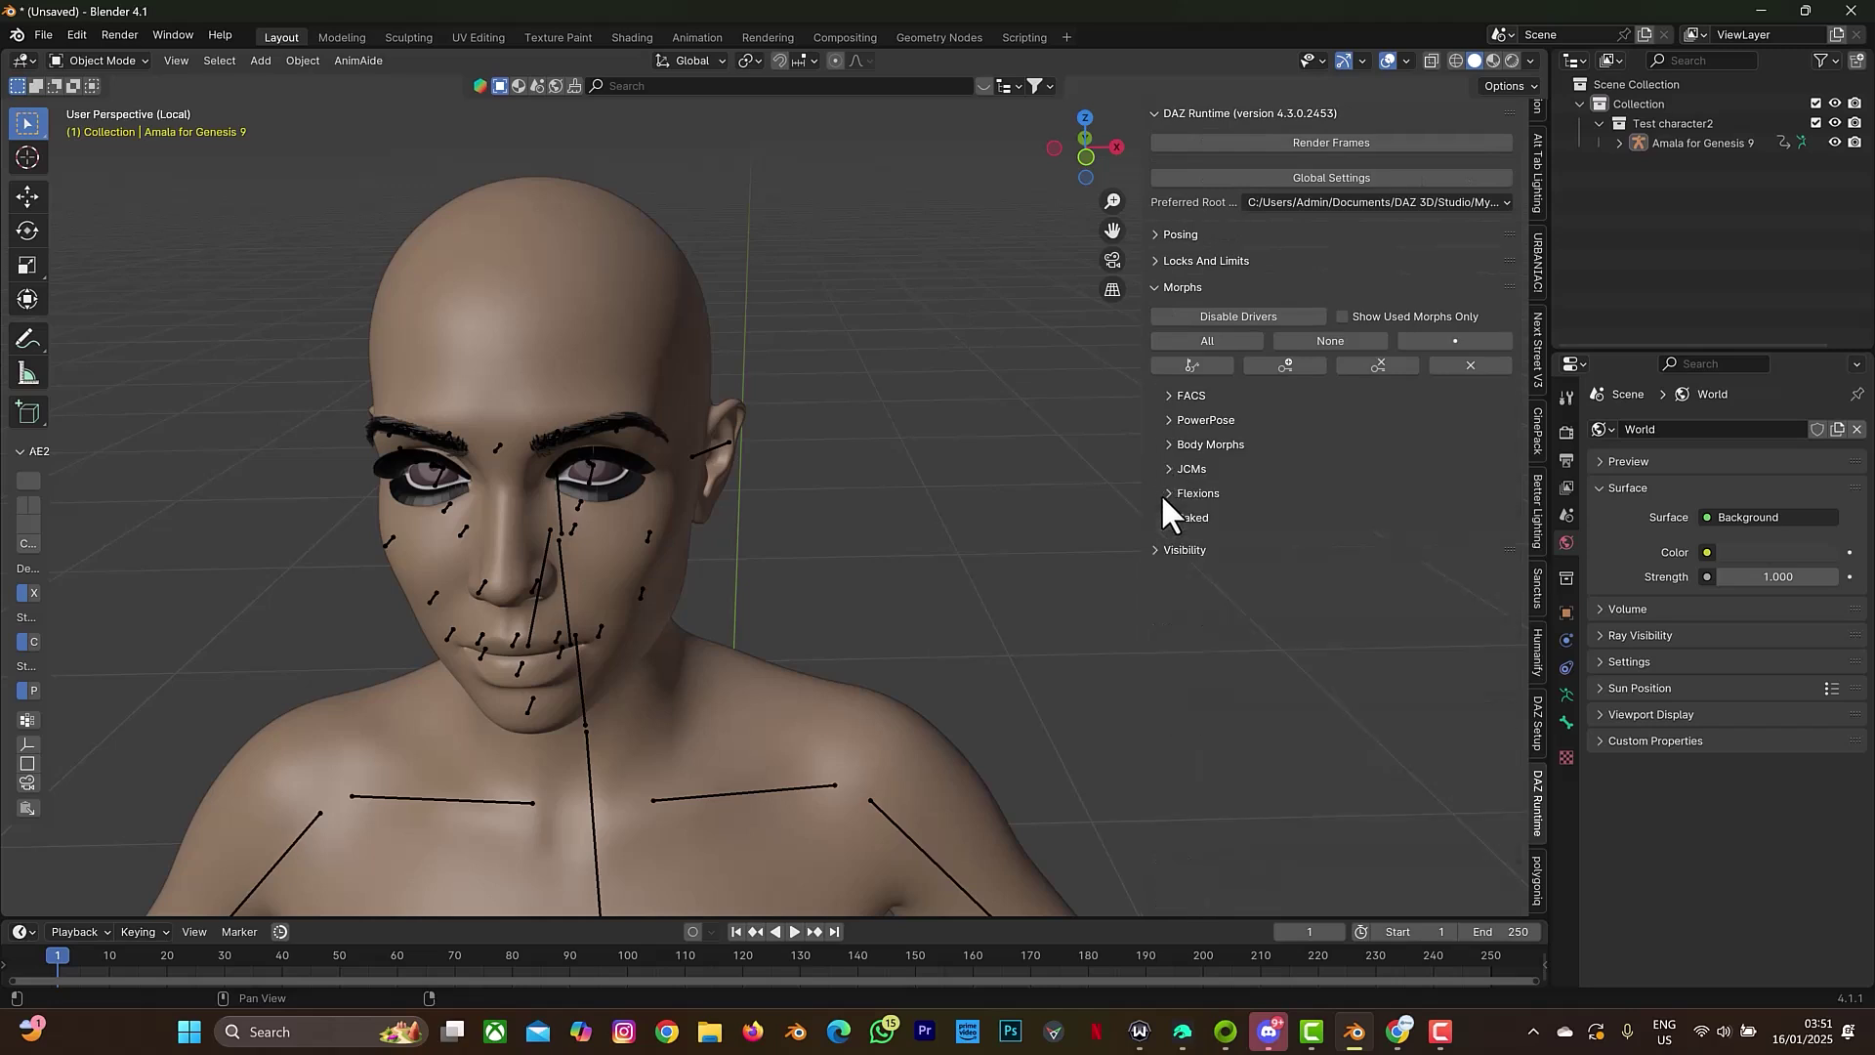
{"action": "left_click", "coordinate": [1161, 235]}
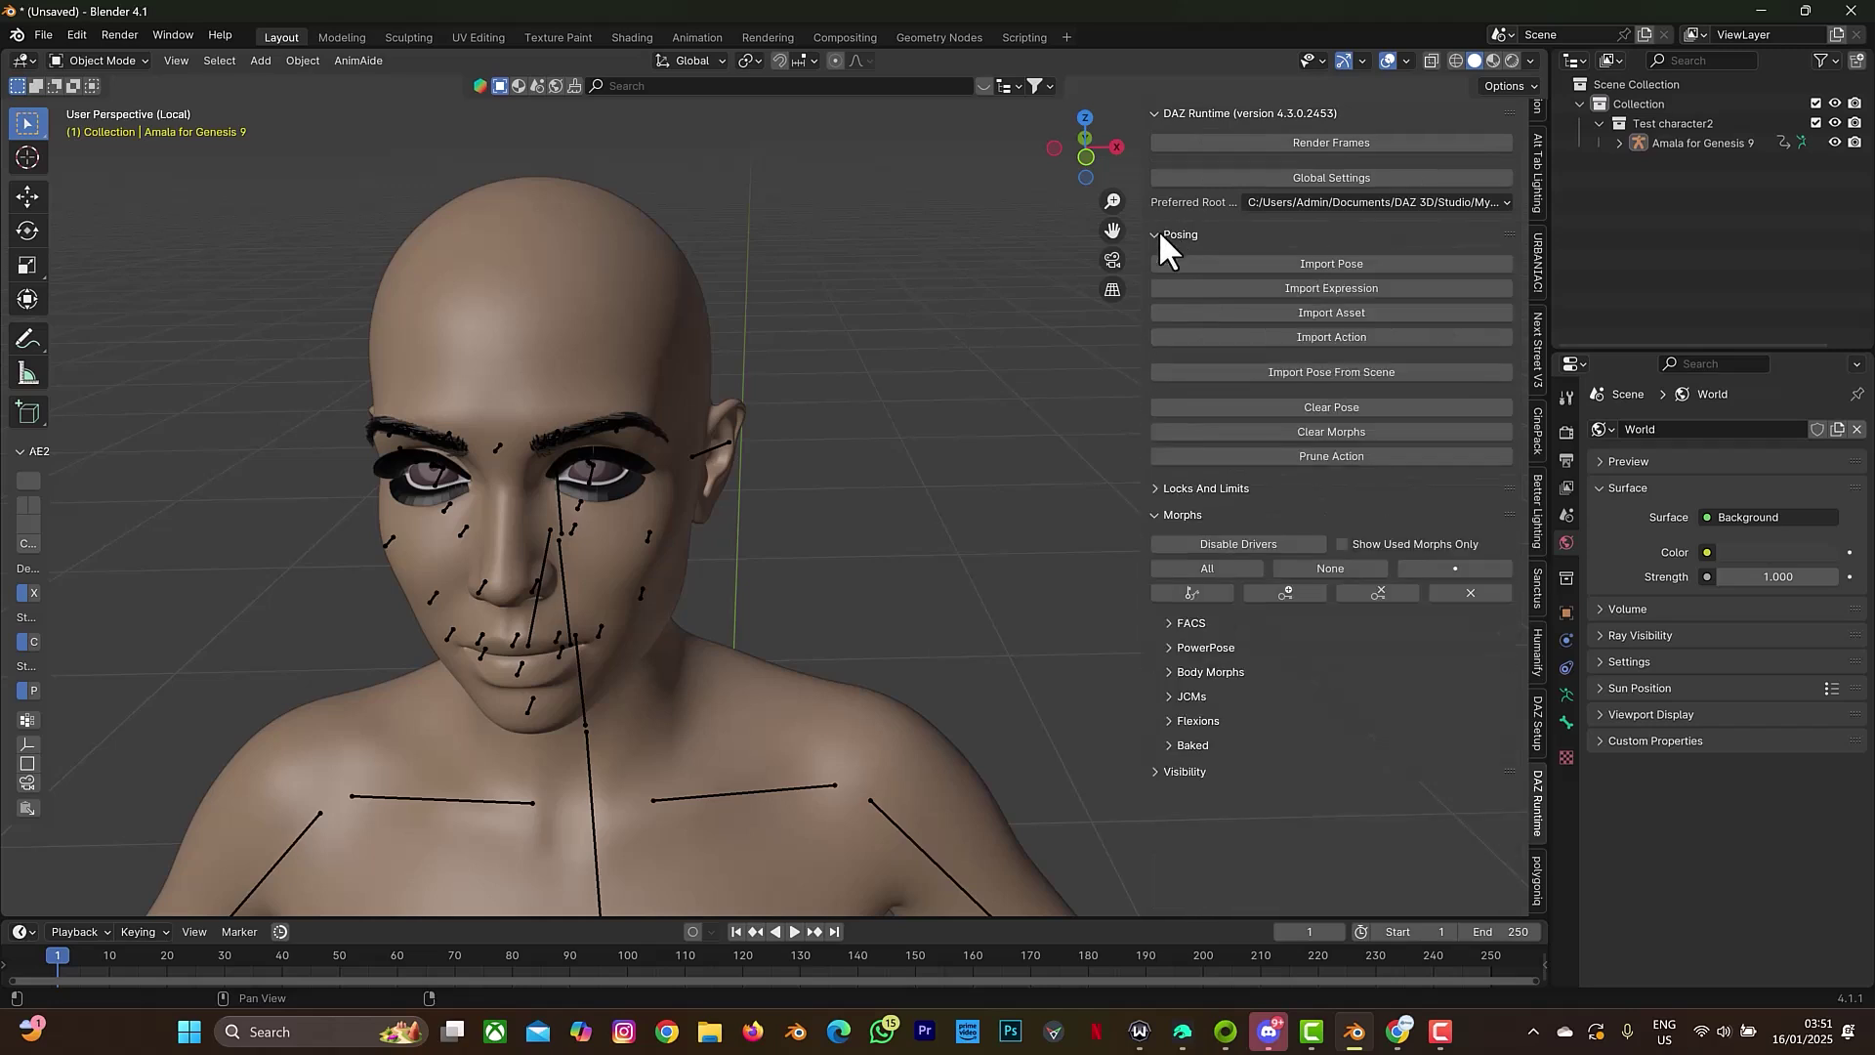
Start a DAZ pose import, switch to DAZ Studio, browse to the My DAZ 3D Library folder location and select the People folder's path
{"action": "left_click", "coordinate": [1287, 266]}
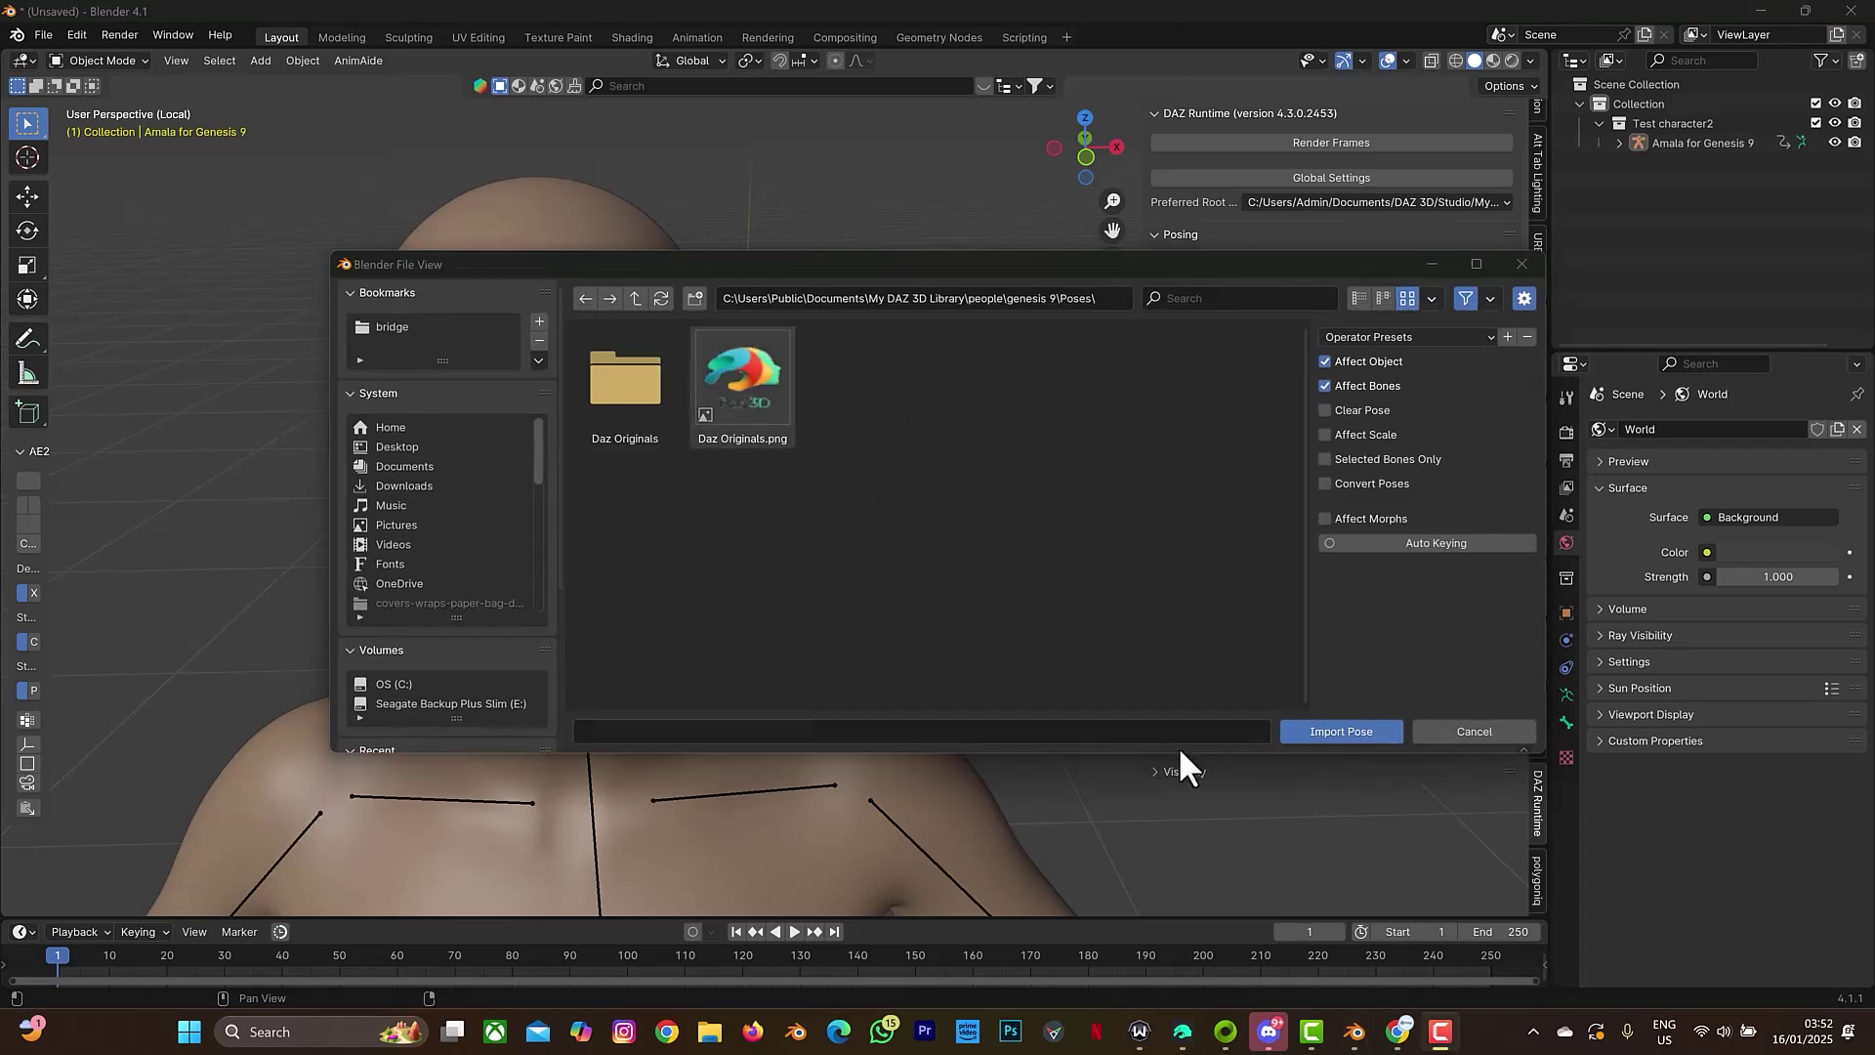
{"action": "left_click", "coordinate": [1182, 1034]}
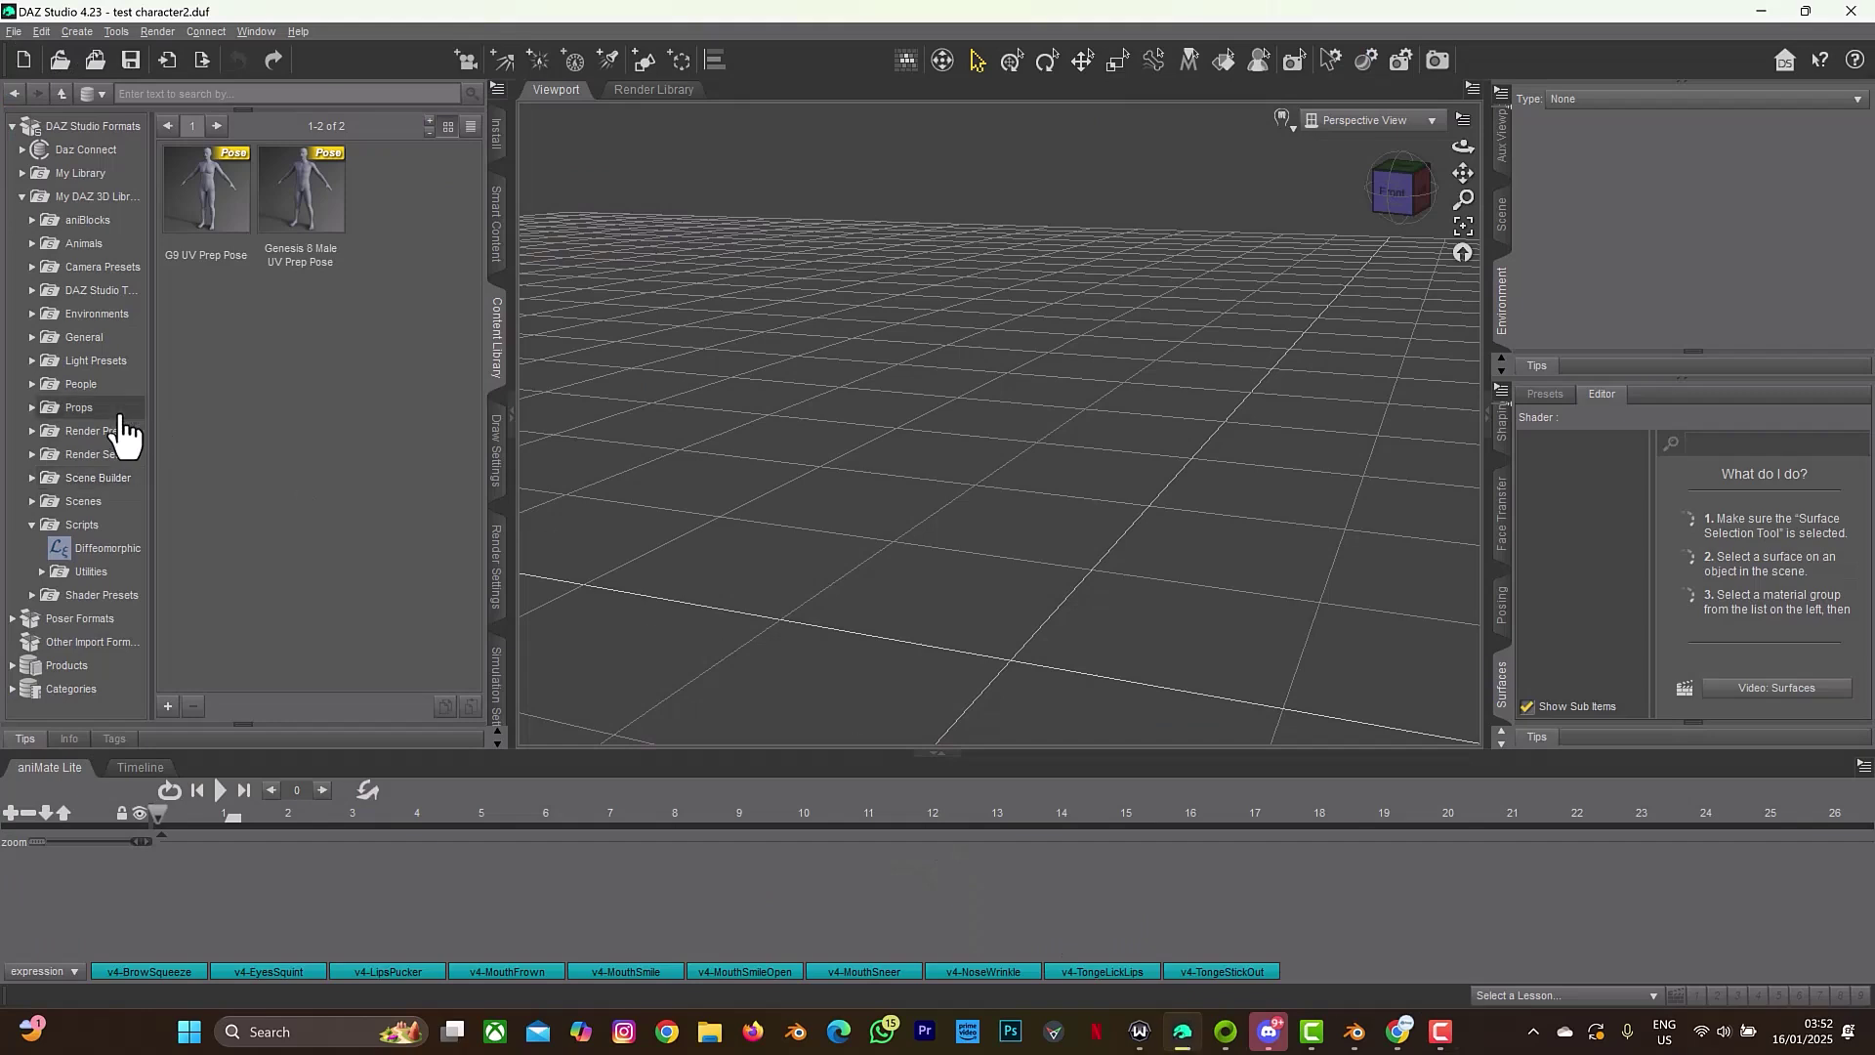
{"action": "left_click", "coordinate": [82, 199]}
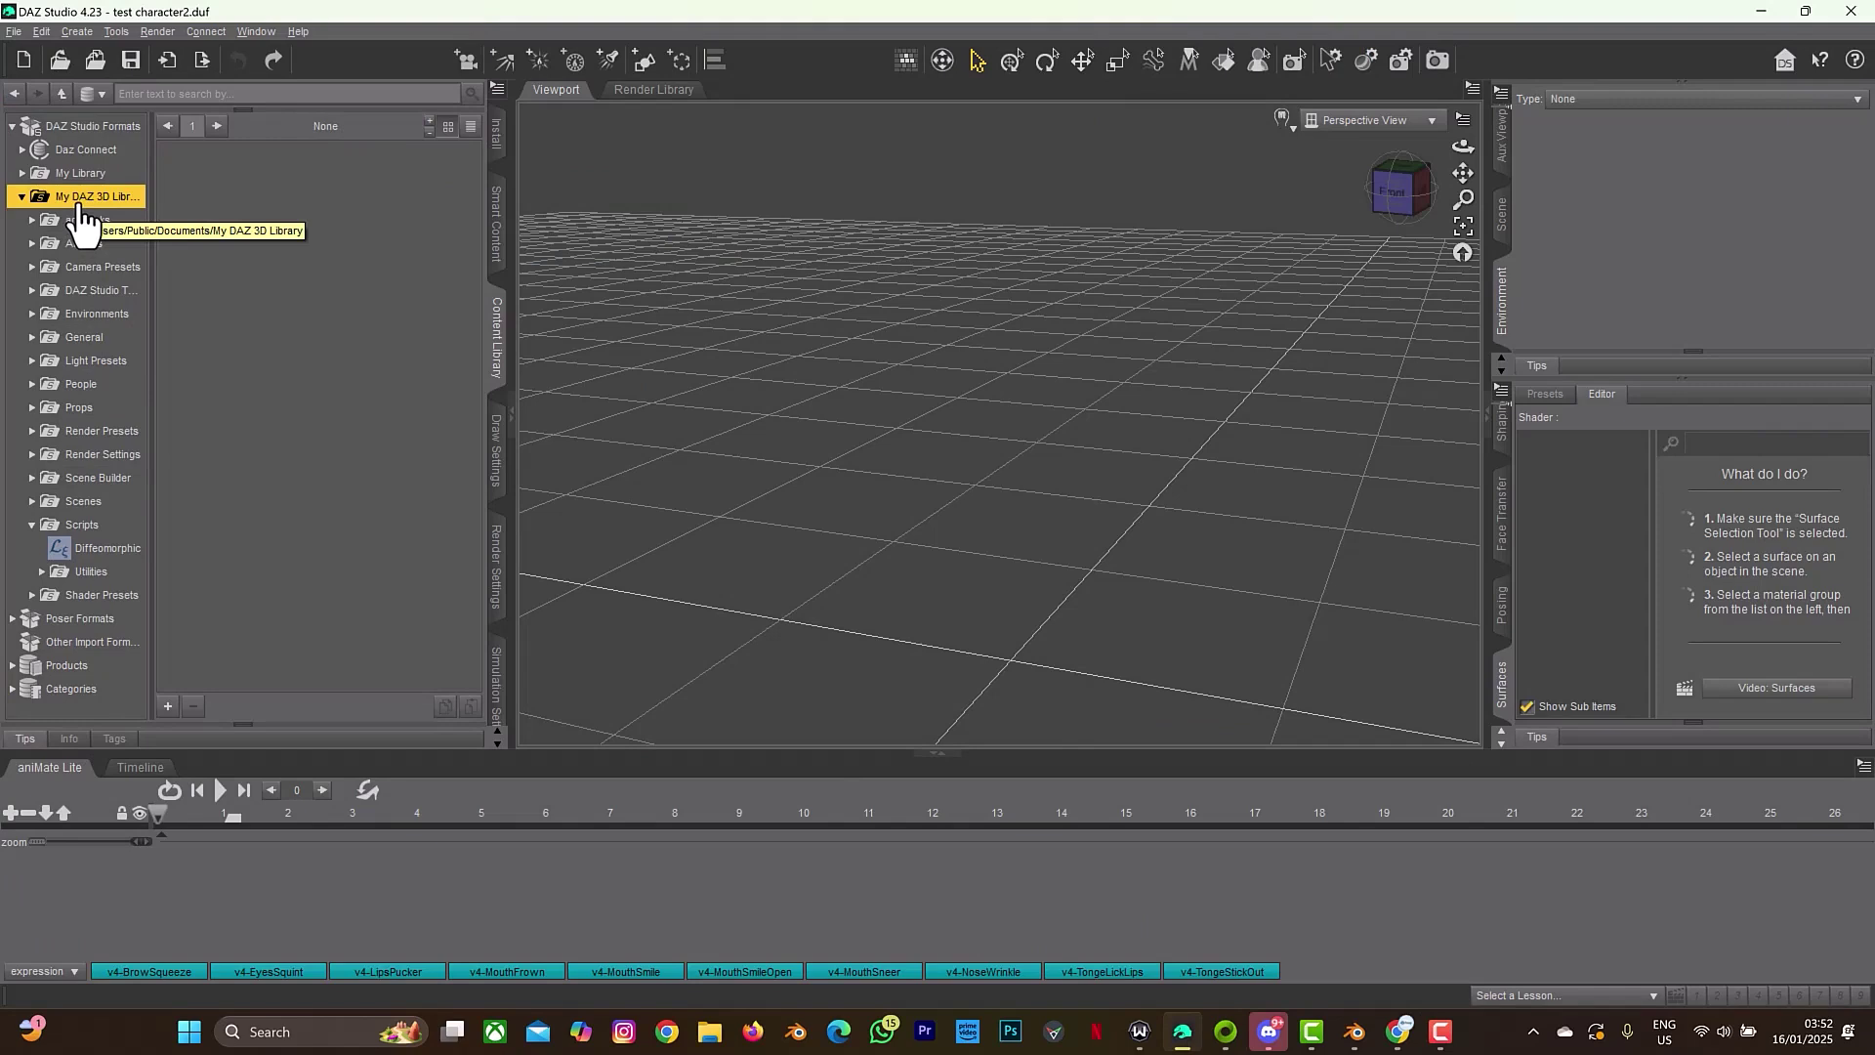
{"action": "right_click", "coordinate": [82, 217]}
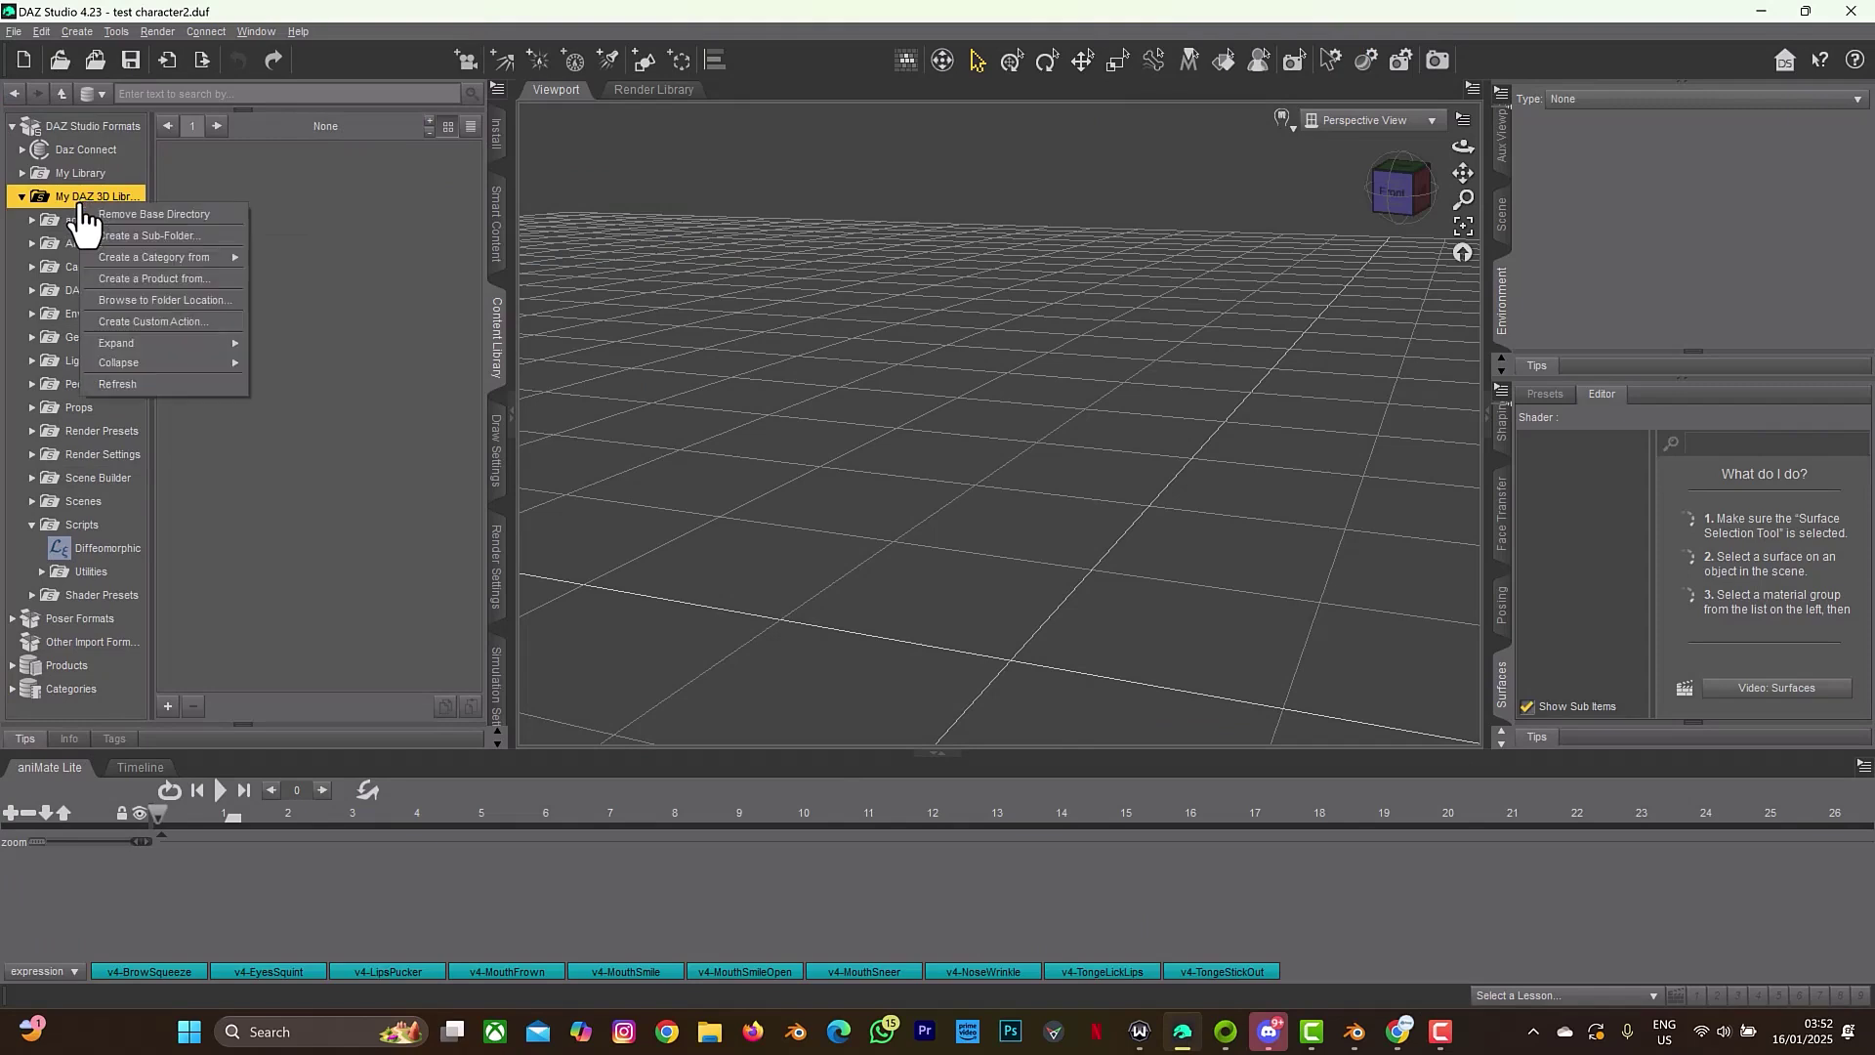
{"action": "left_click", "coordinate": [142, 301]}
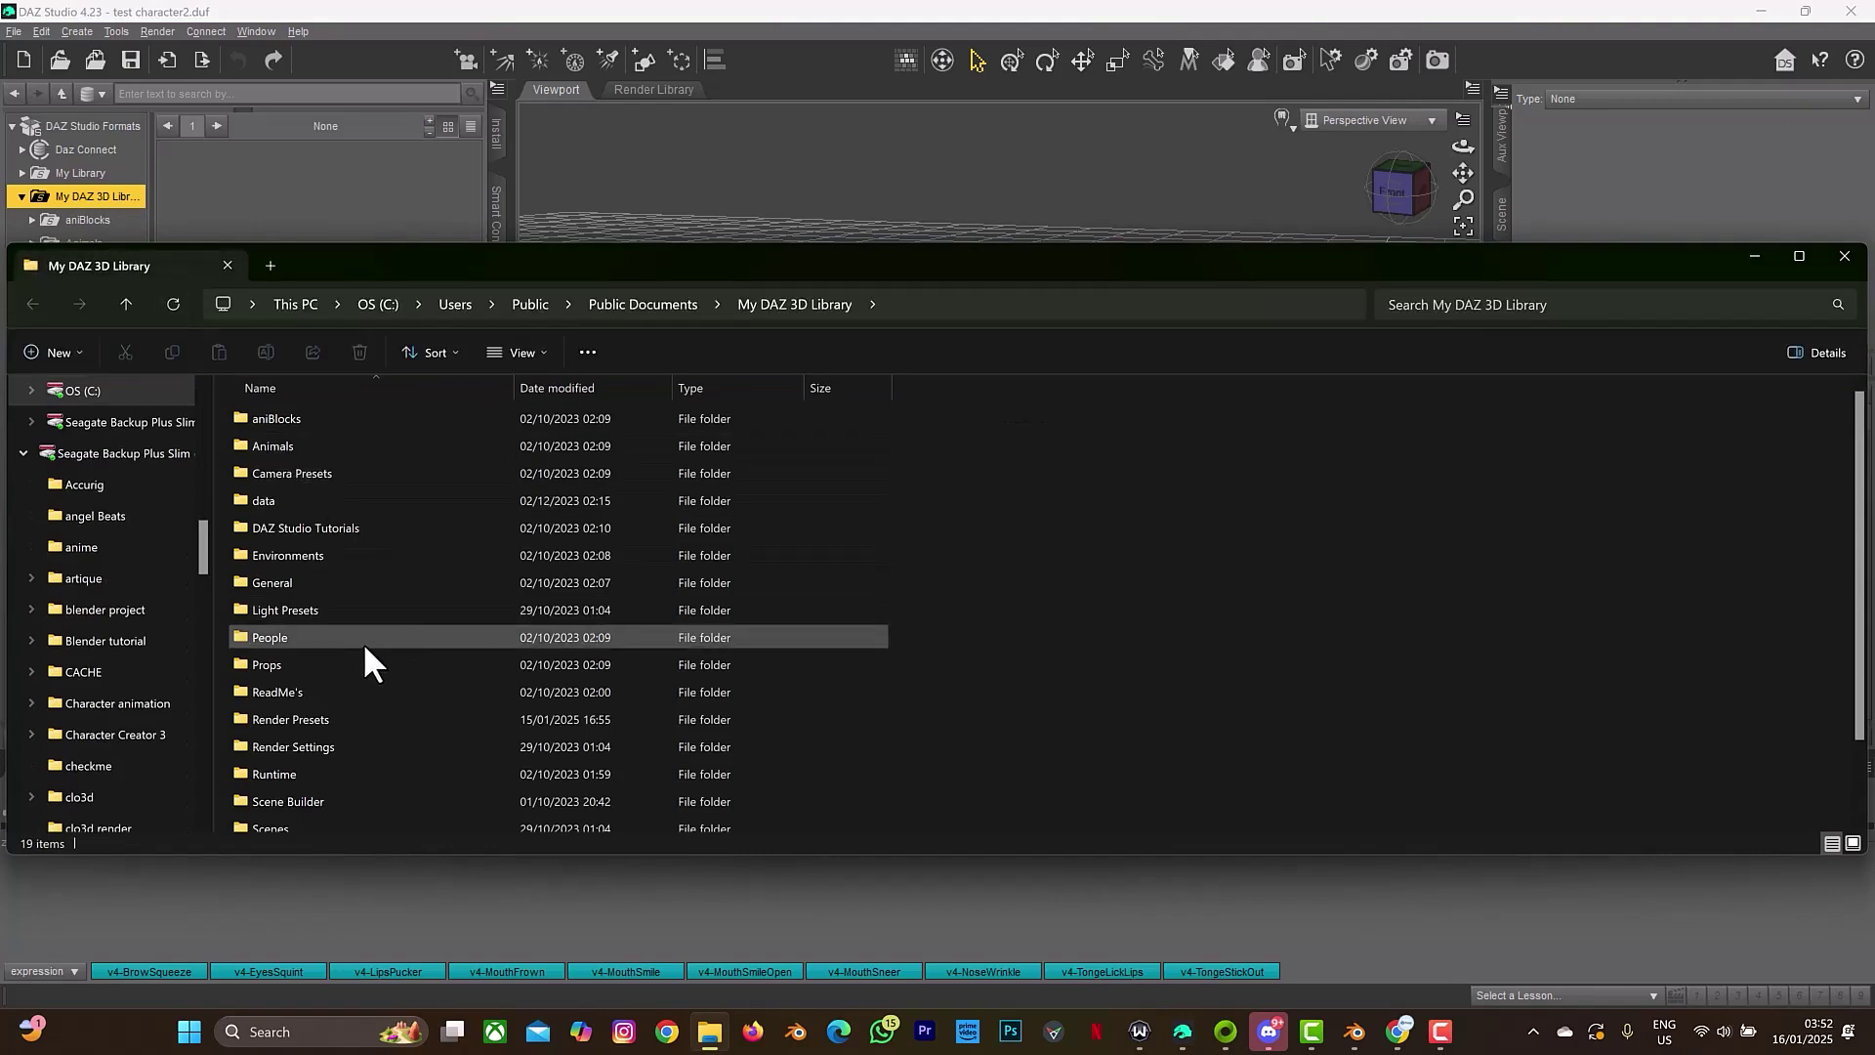
{"action": "double_click", "coordinate": [355, 640]}
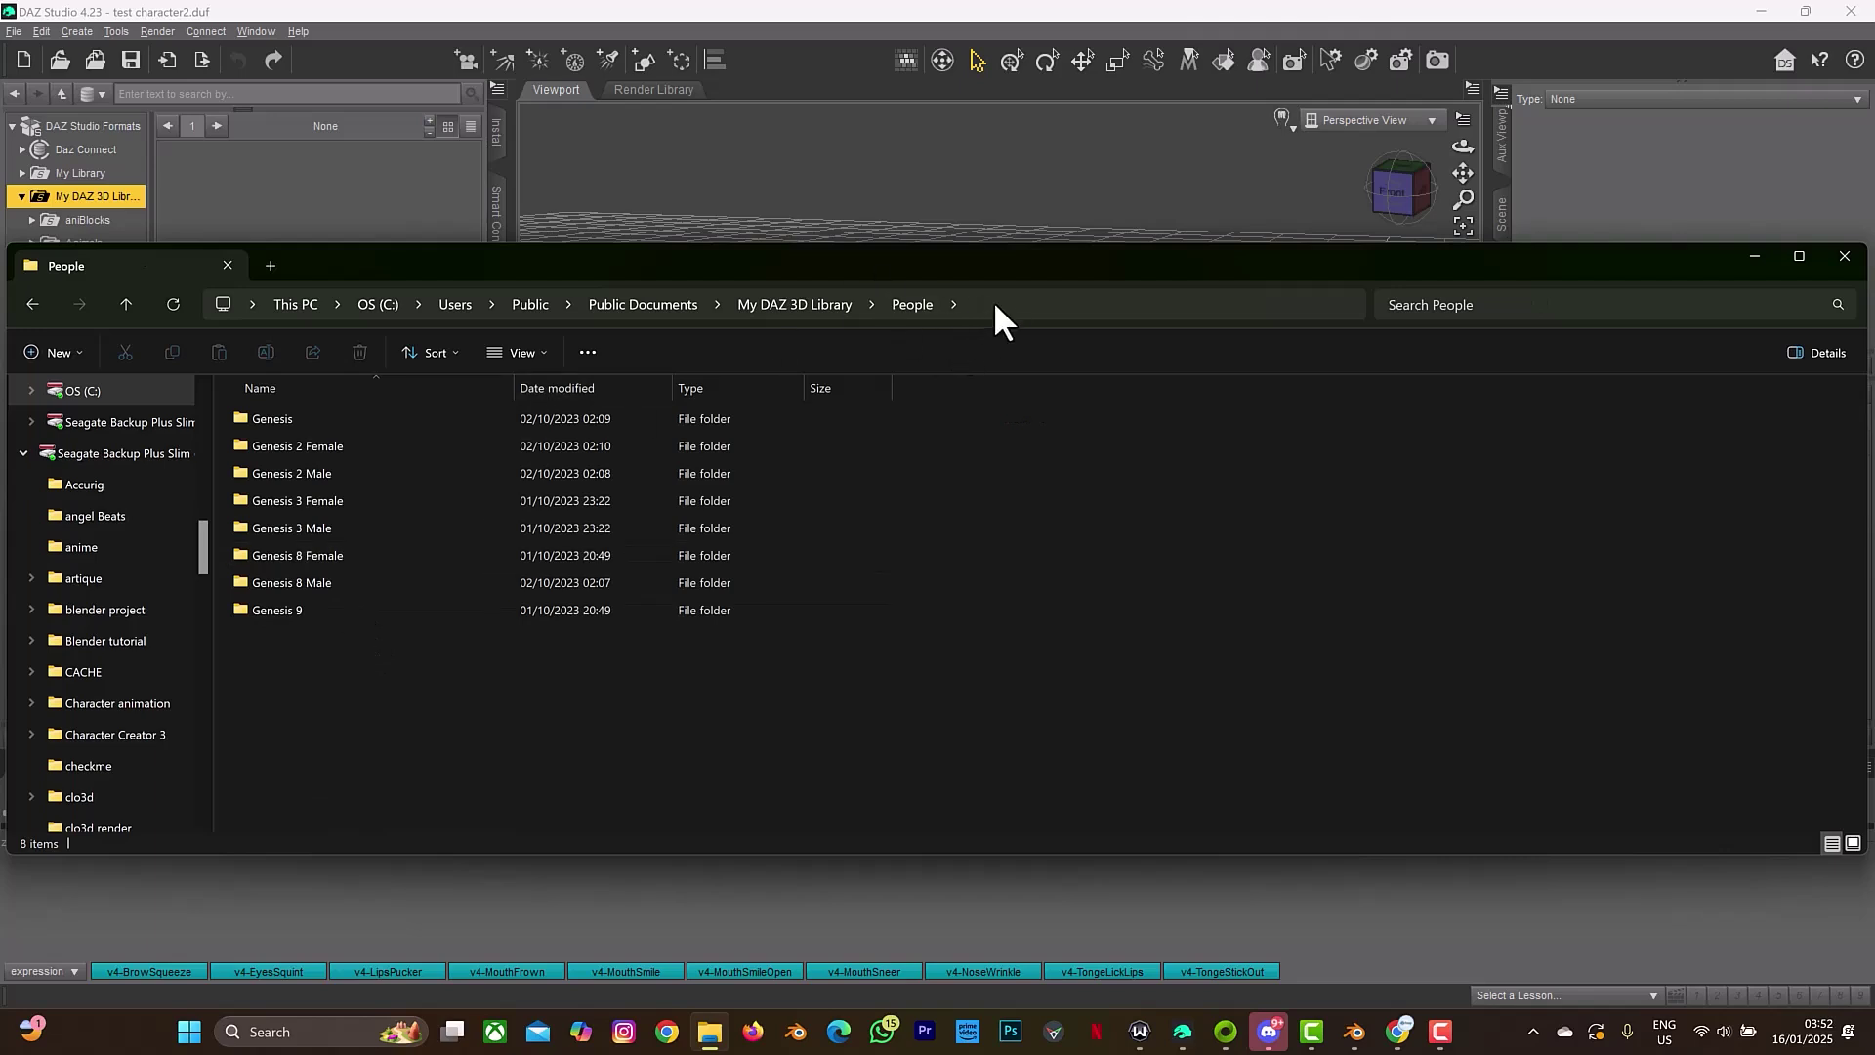
{"action": "left_click", "coordinate": [1022, 303]}
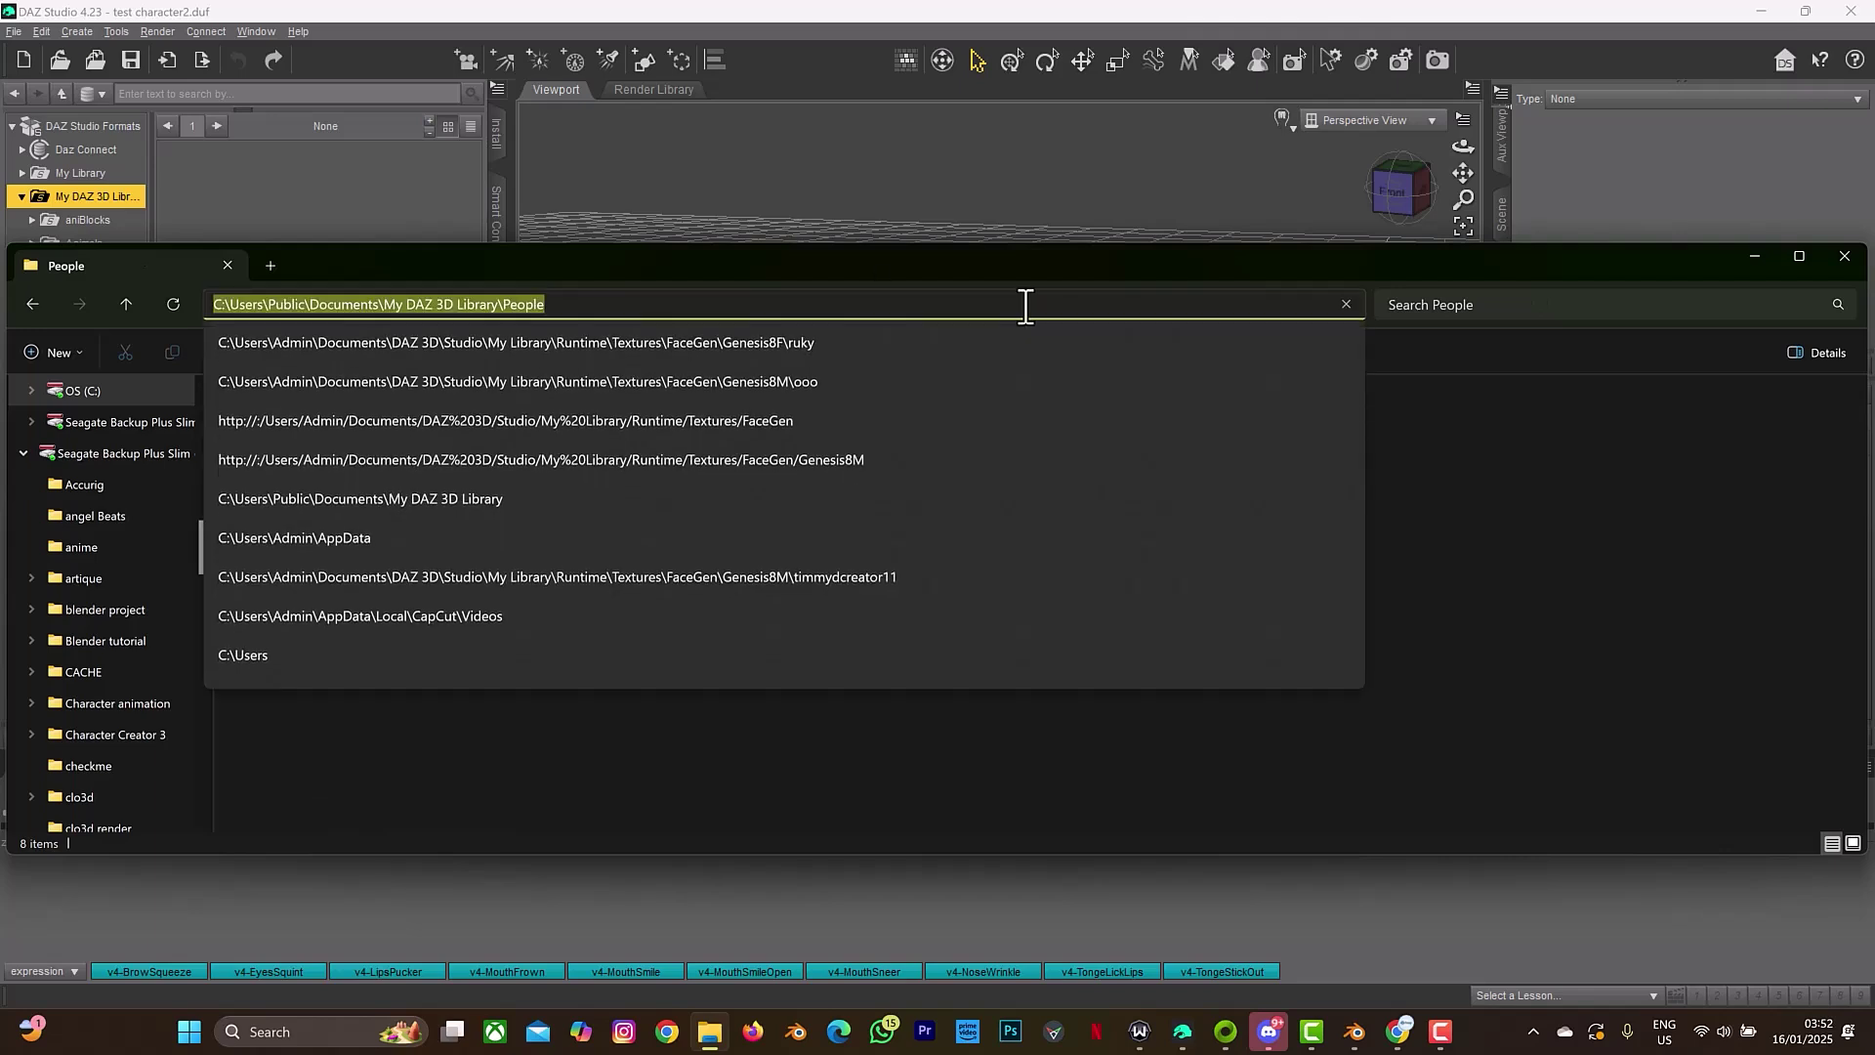
Return to Blender's pose import dialog and set its folder path to C:\Users\Public\Documents\My DAZ 3D Library\People
{"action": "mouse_move", "coordinate": [1364, 1043]}
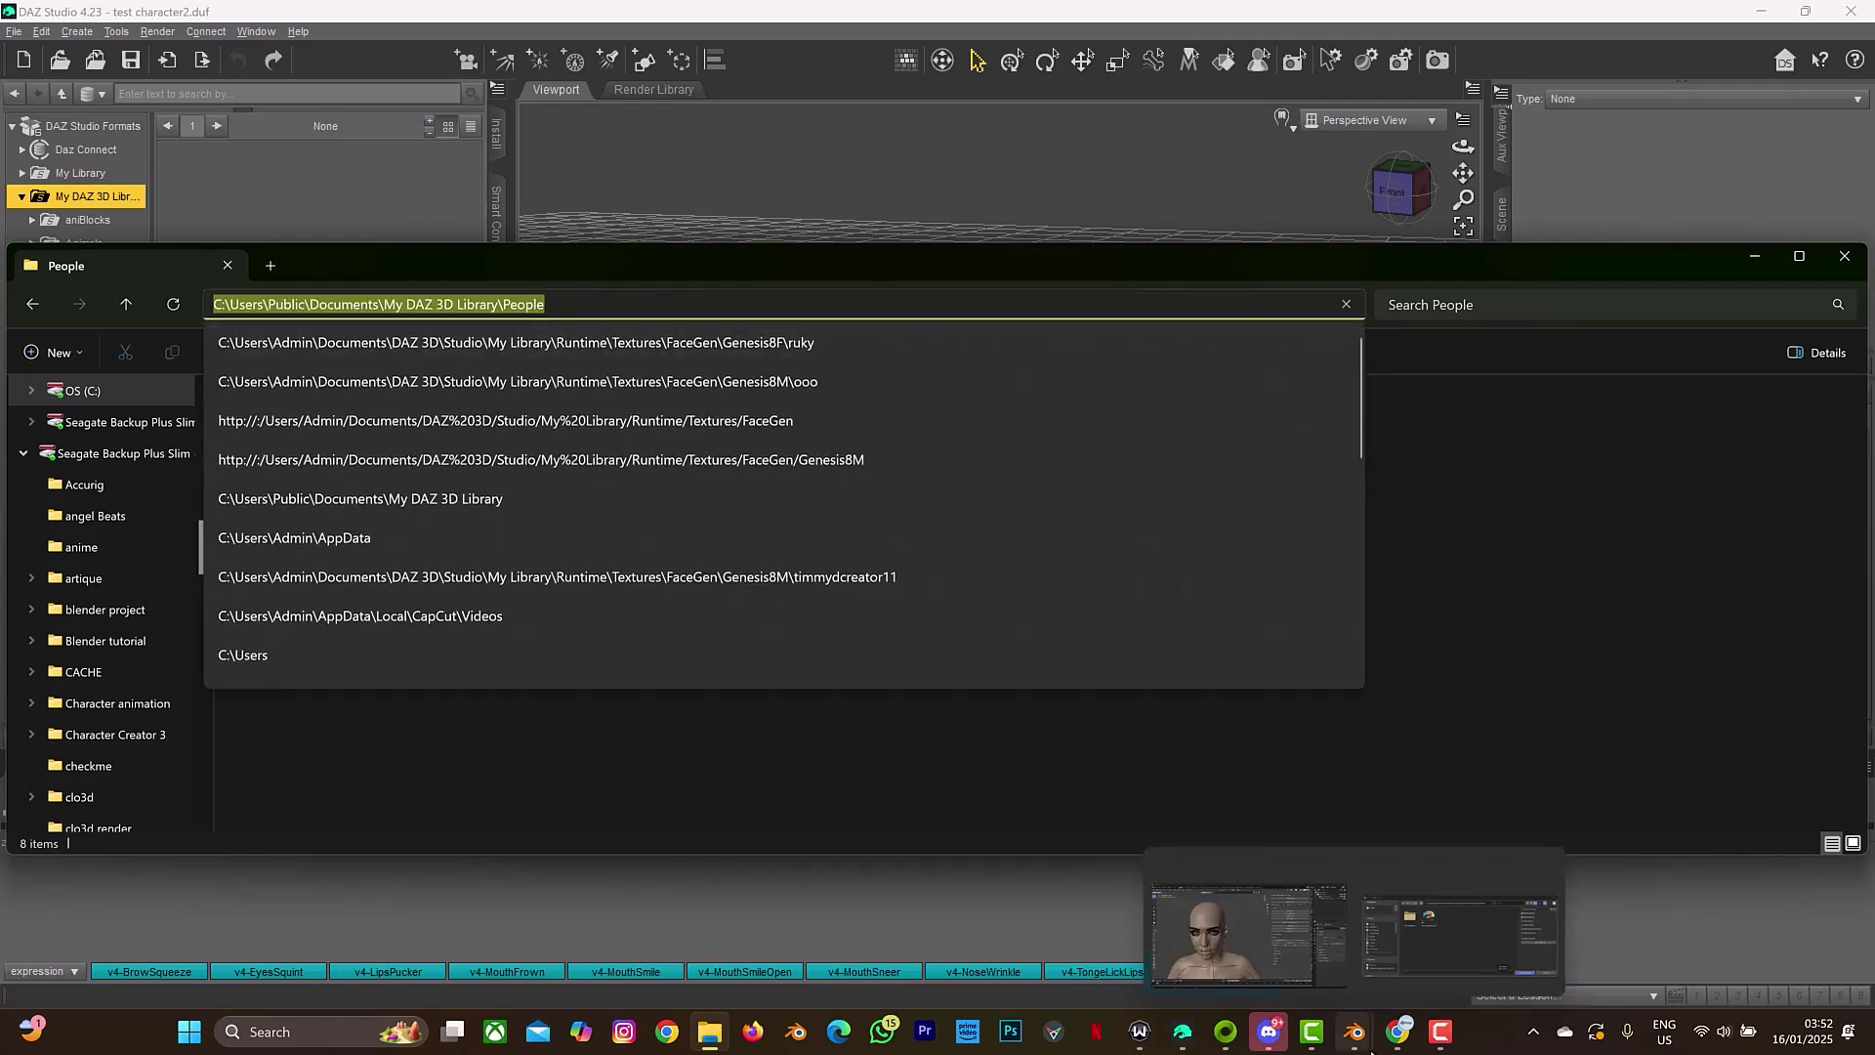
{"action": "left_click", "coordinate": [1389, 971]}
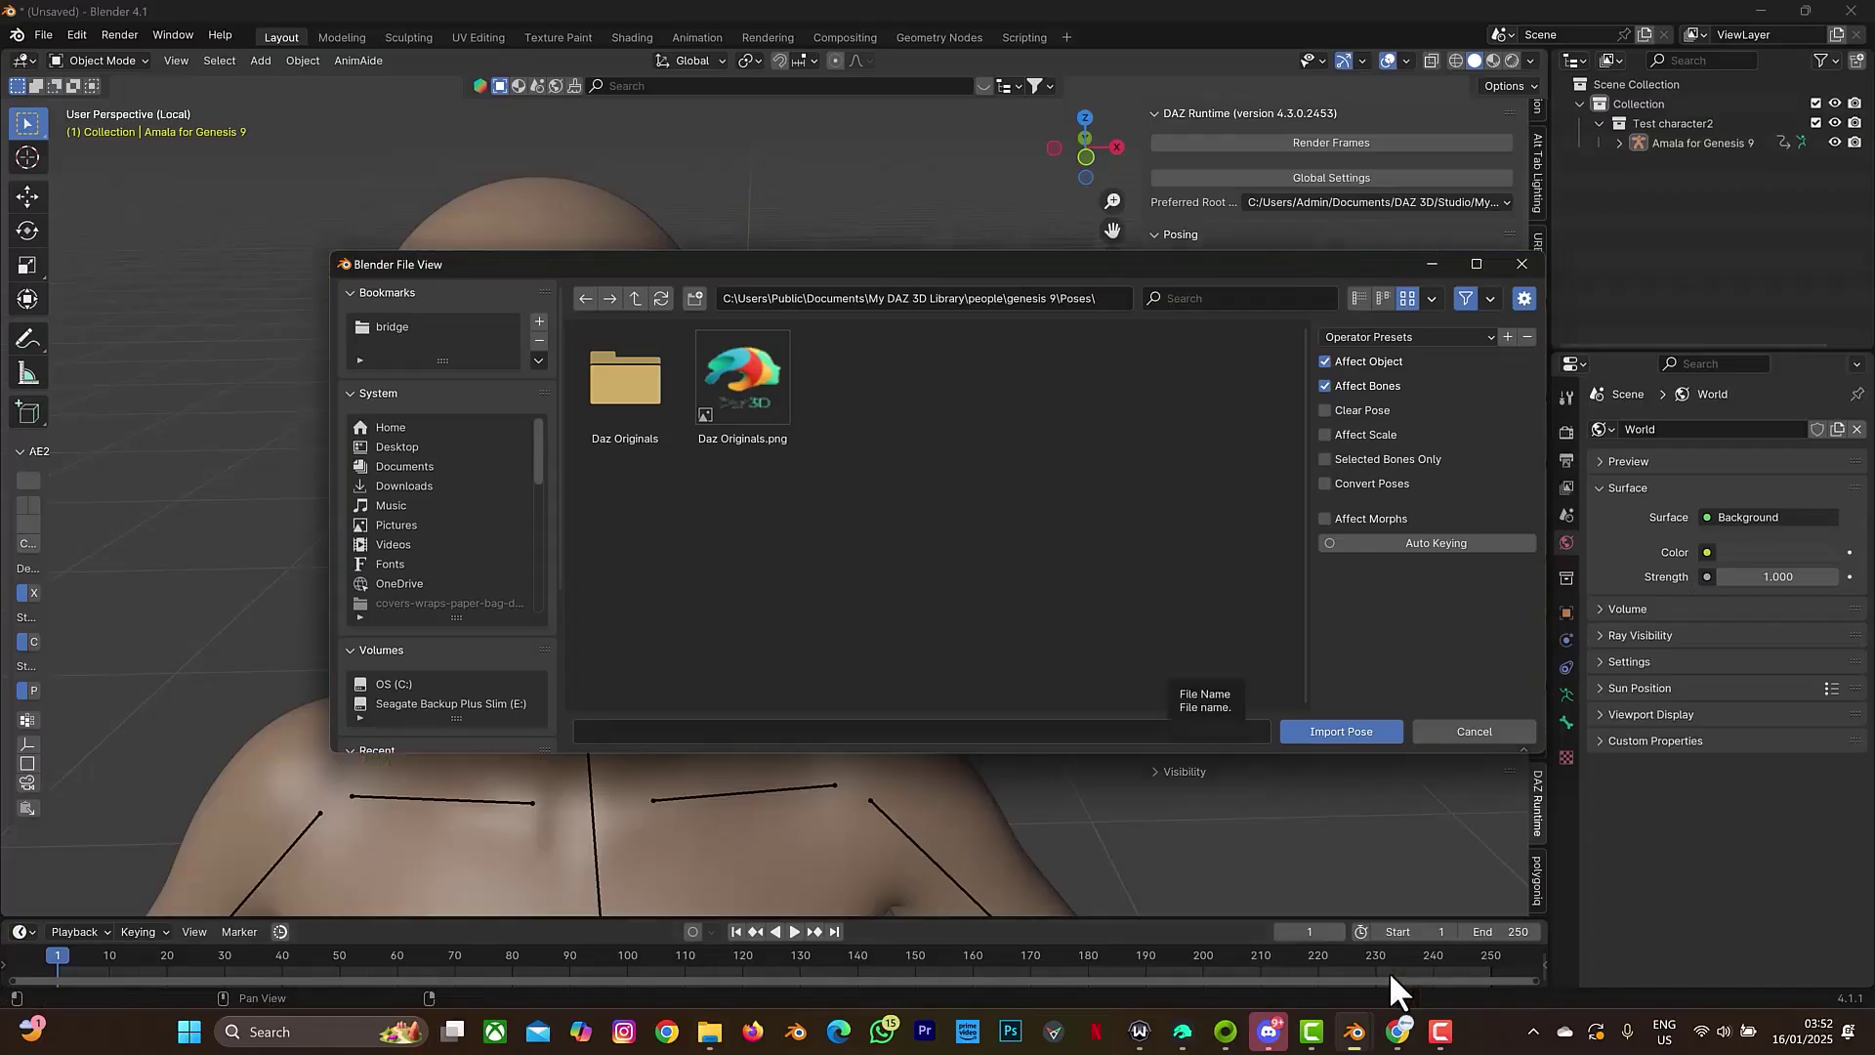
{"action": "left_click", "coordinate": [1039, 297]}
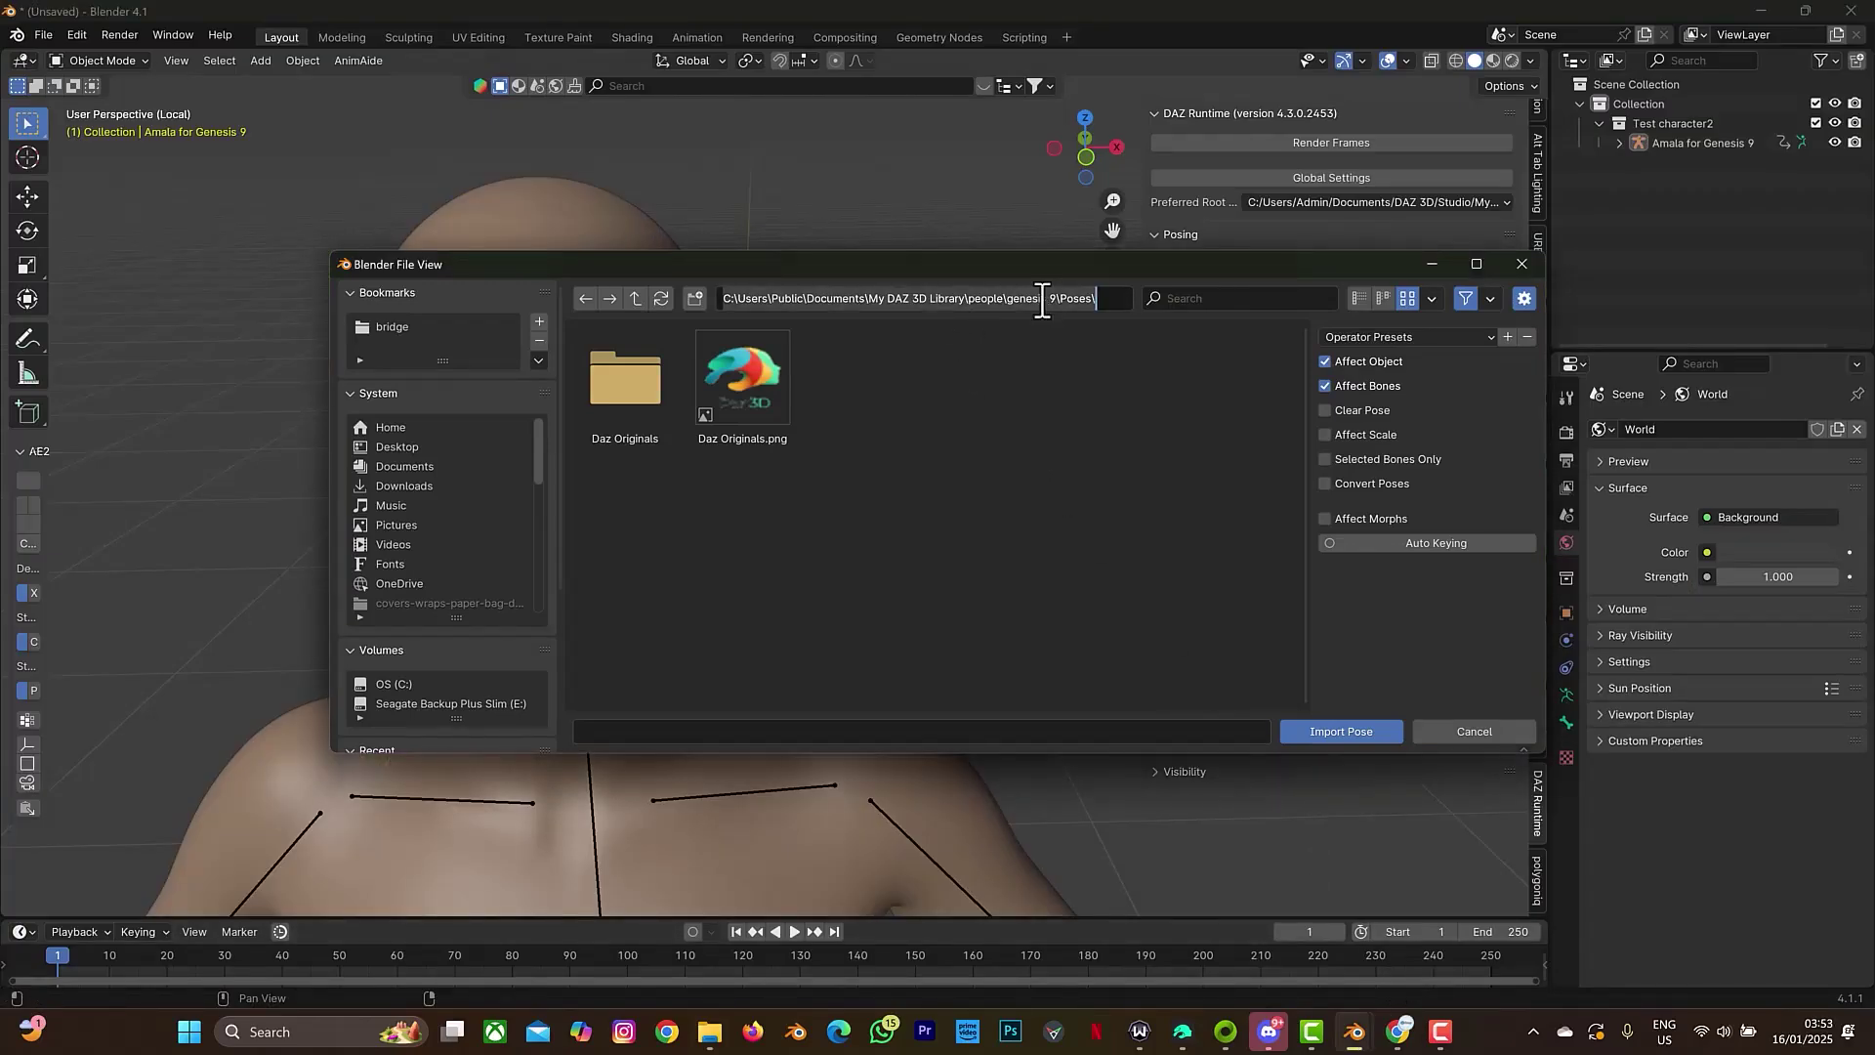
{"action": "key", "text": "BackSpace"}
{"action": "key", "text": "BackSpace"}
{"action": "key", "text": "BackSpace"}
{"action": "key", "text": "BackSpace"}
{"action": "key", "text": "BackSpace"}
{"action": "key", "text": "BackSpace"}
{"action": "key", "text": "BackSpace"}
{"action": "key", "text": "BackSpace"}
{"action": "key", "text": "BackSpace"}
{"action": "key", "text": "BackSpace"}
{"action": "key", "text": "BackSpace"}
{"action": "key", "text": "BackSpace"}
{"action": "key", "text": "BackSpace"}
{"action": "key", "text": "BackSpace"}
{"action": "key", "text": "BackSpace"}
{"action": "key", "text": "BackSpace"}
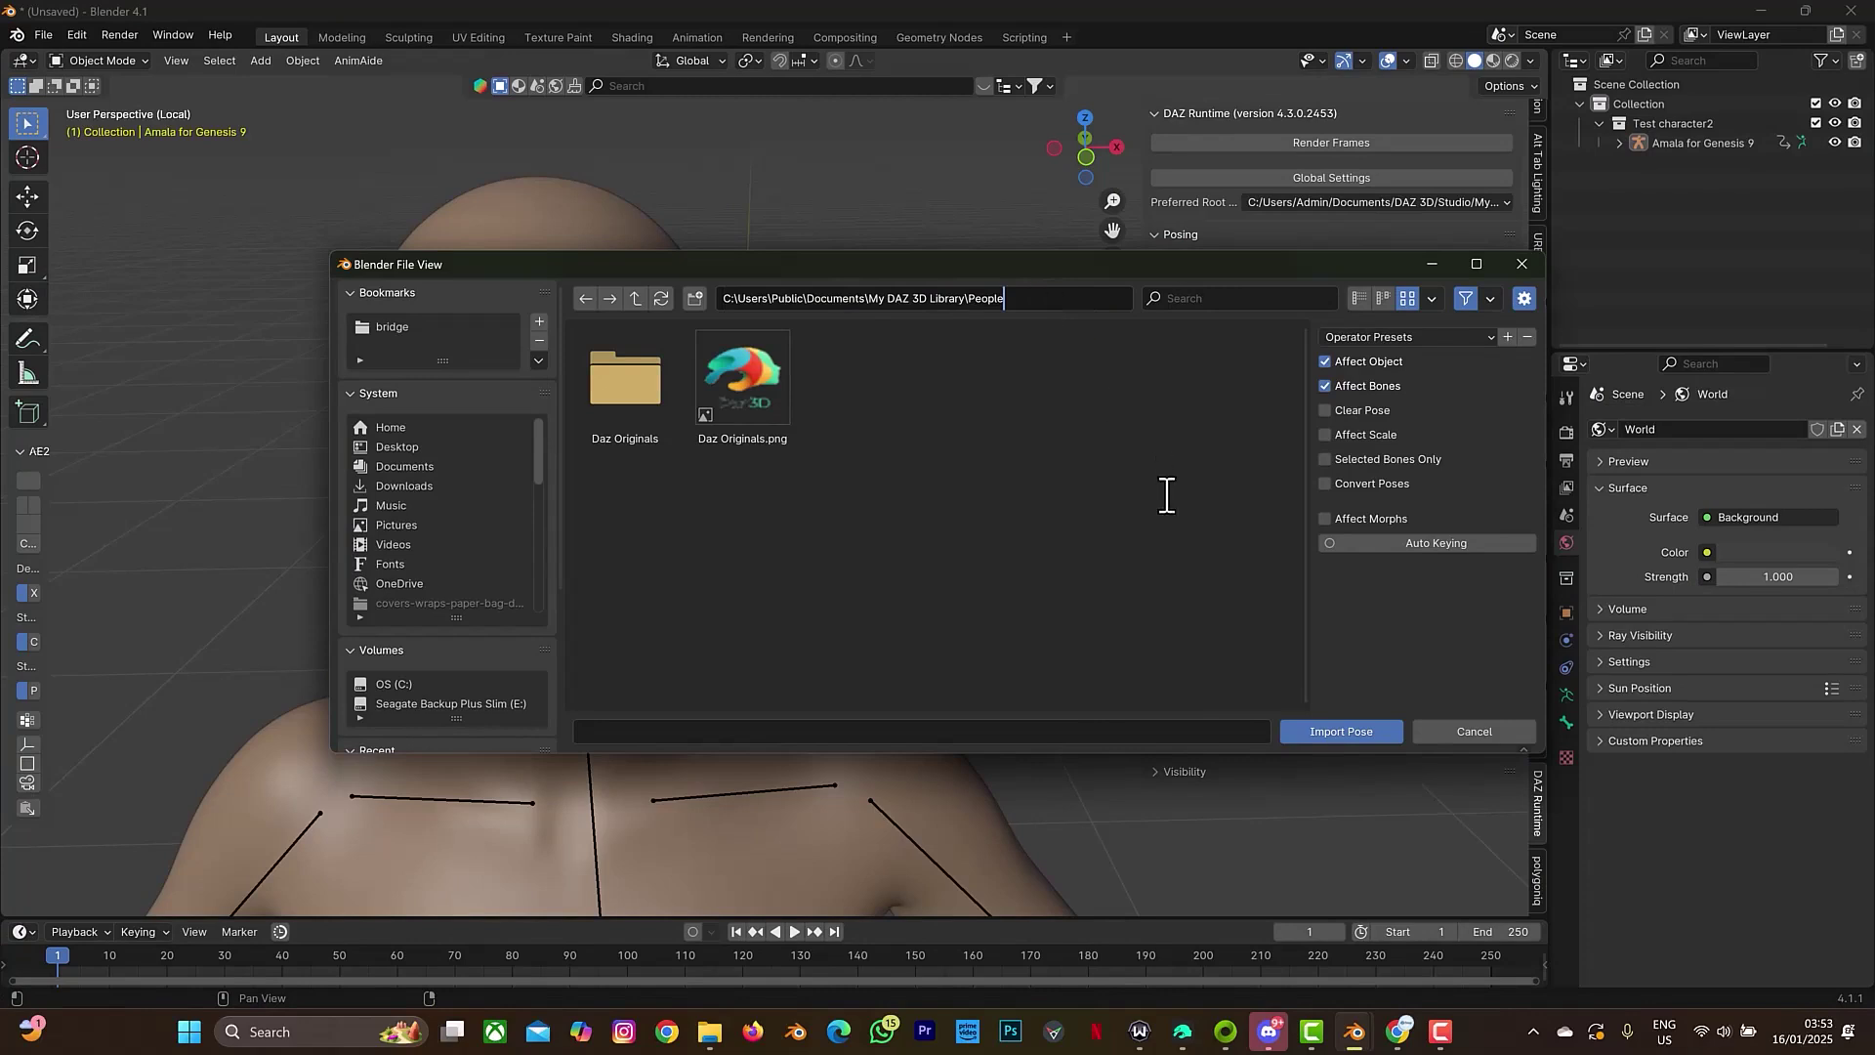
{"action": "key", "text": "Return"}
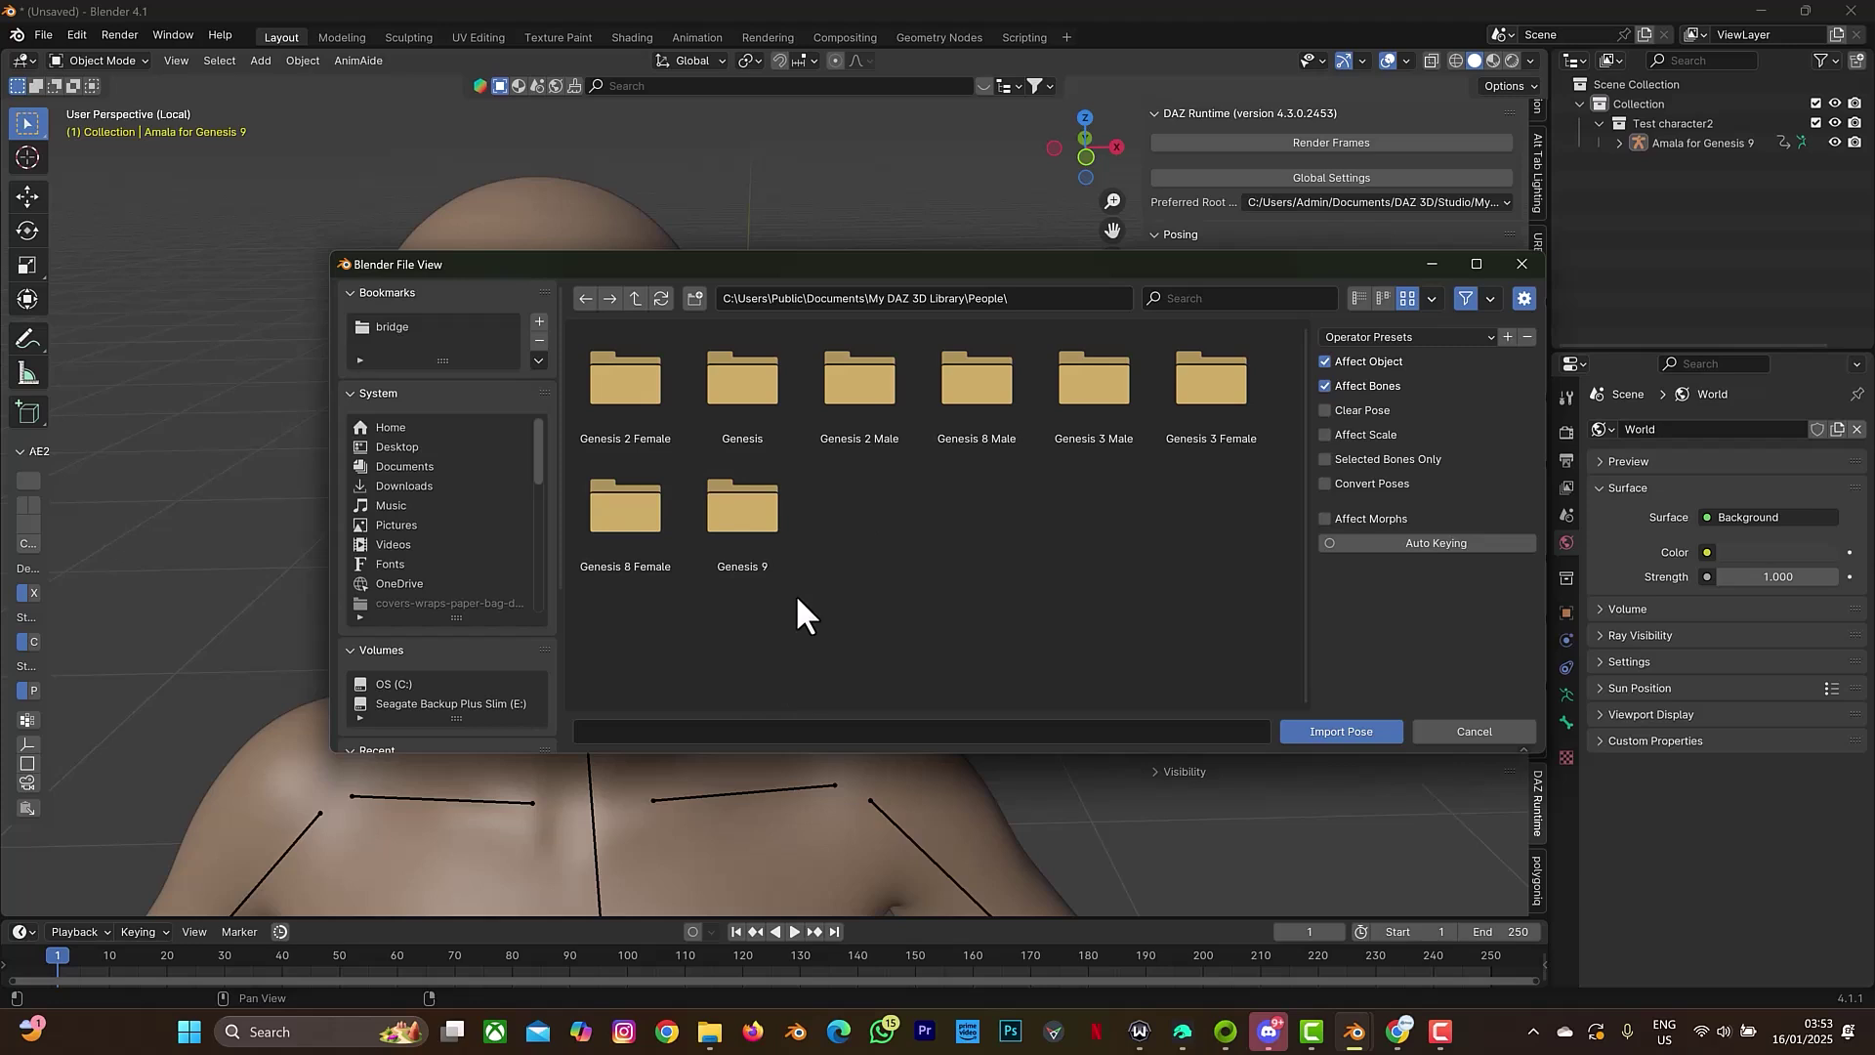
Look into the Poses folder of Genesis 9 and return to the People folder
{"action": "double_click", "coordinate": [778, 545]}
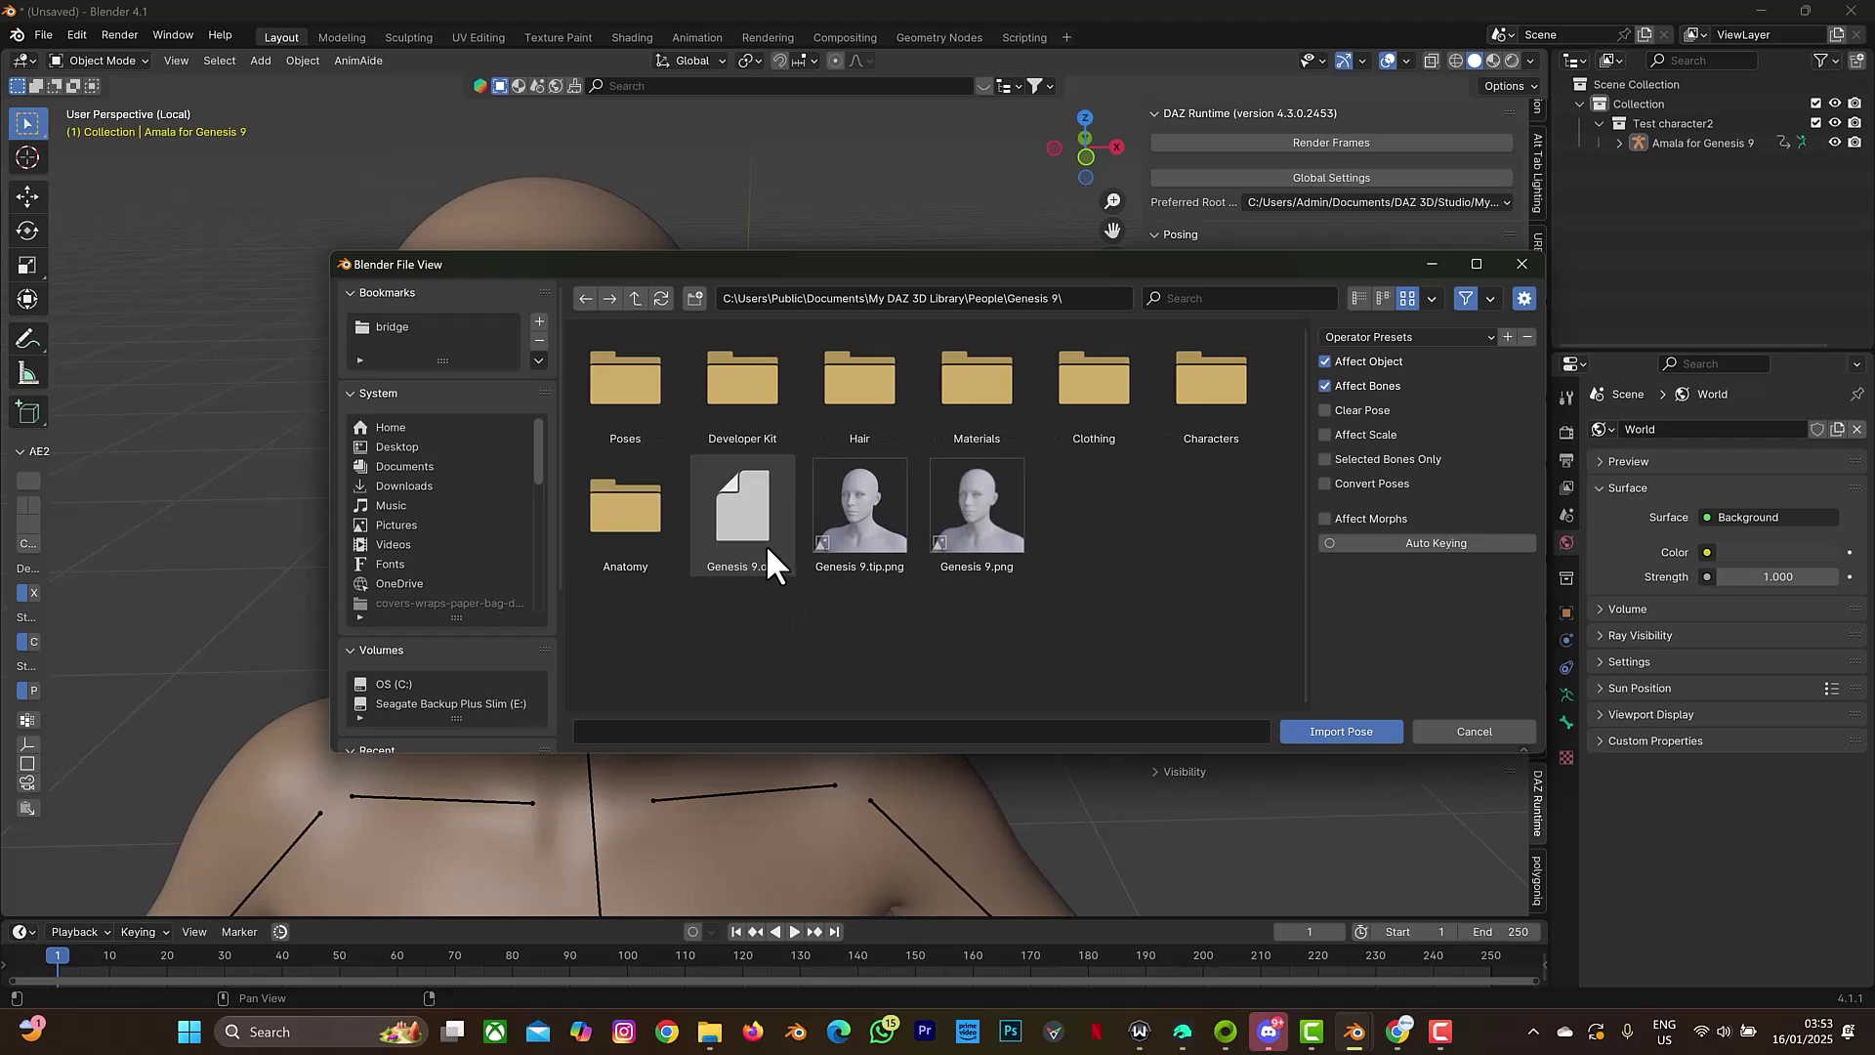
{"action": "double_click", "coordinate": [636, 414]}
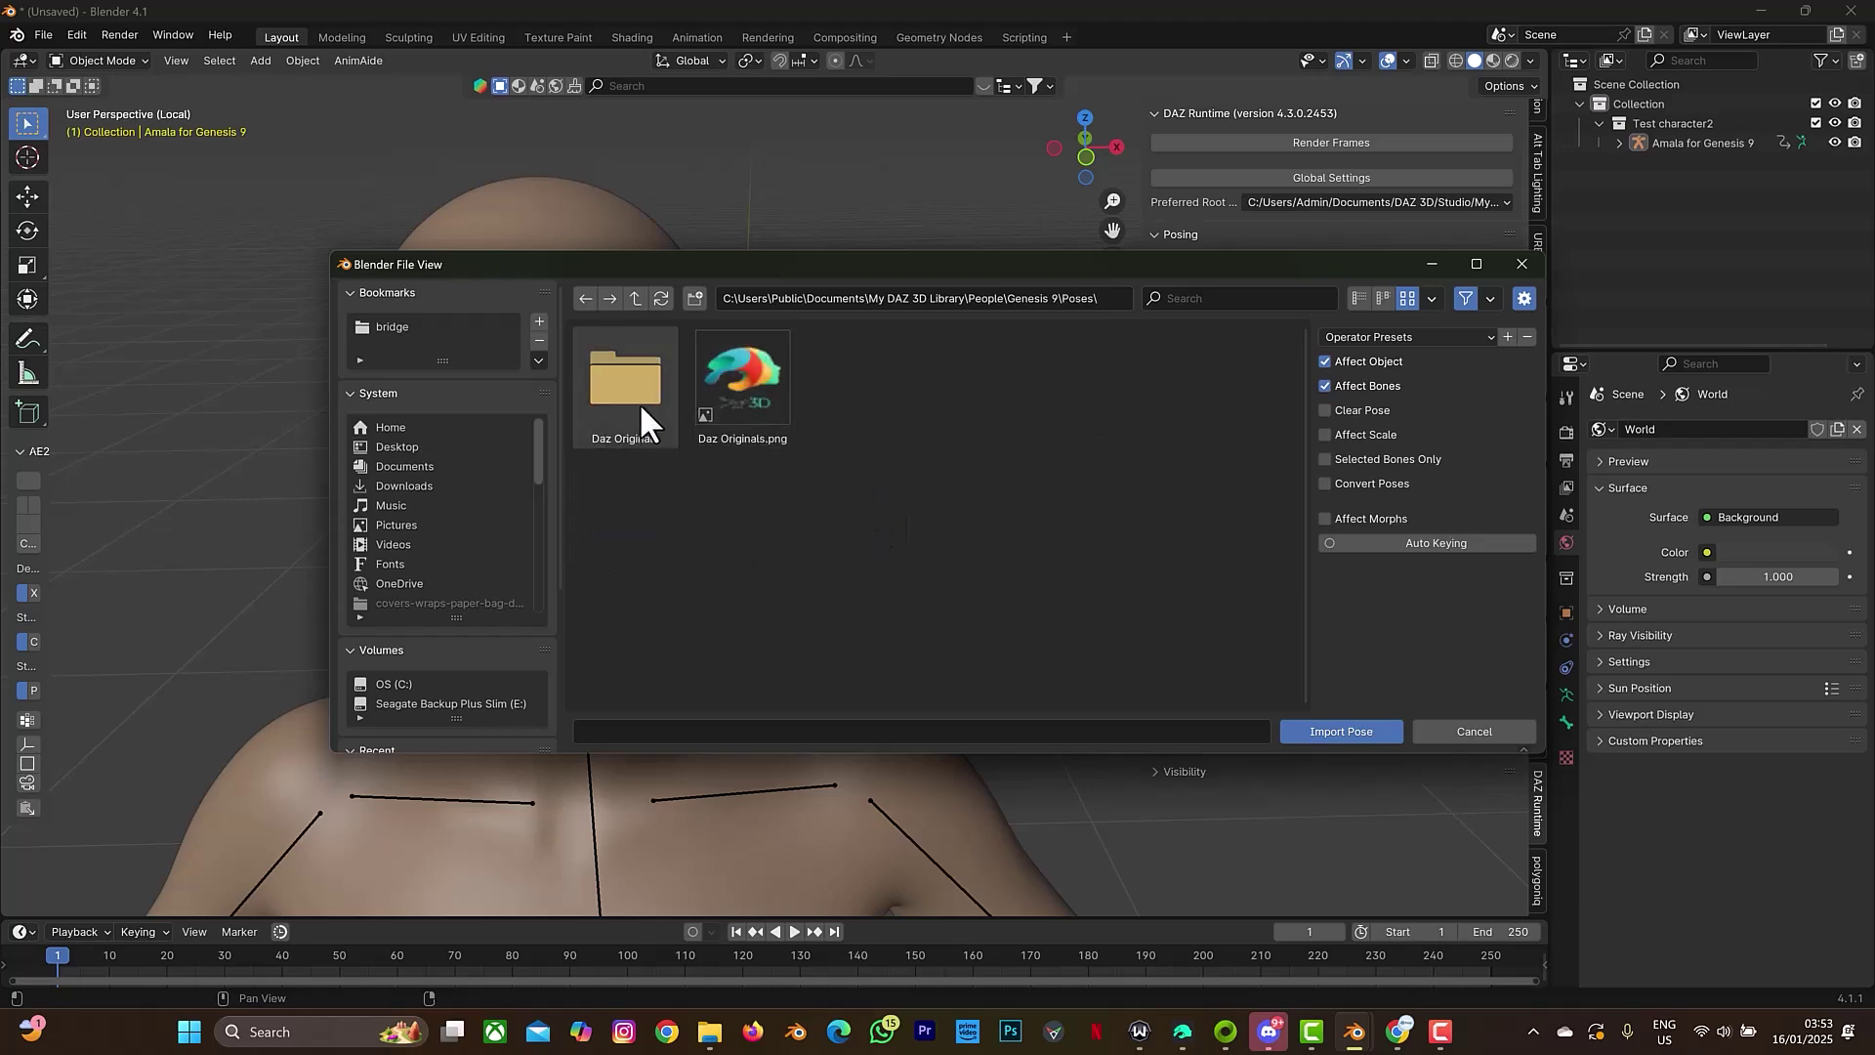
{"action": "left_click", "coordinate": [634, 299]}
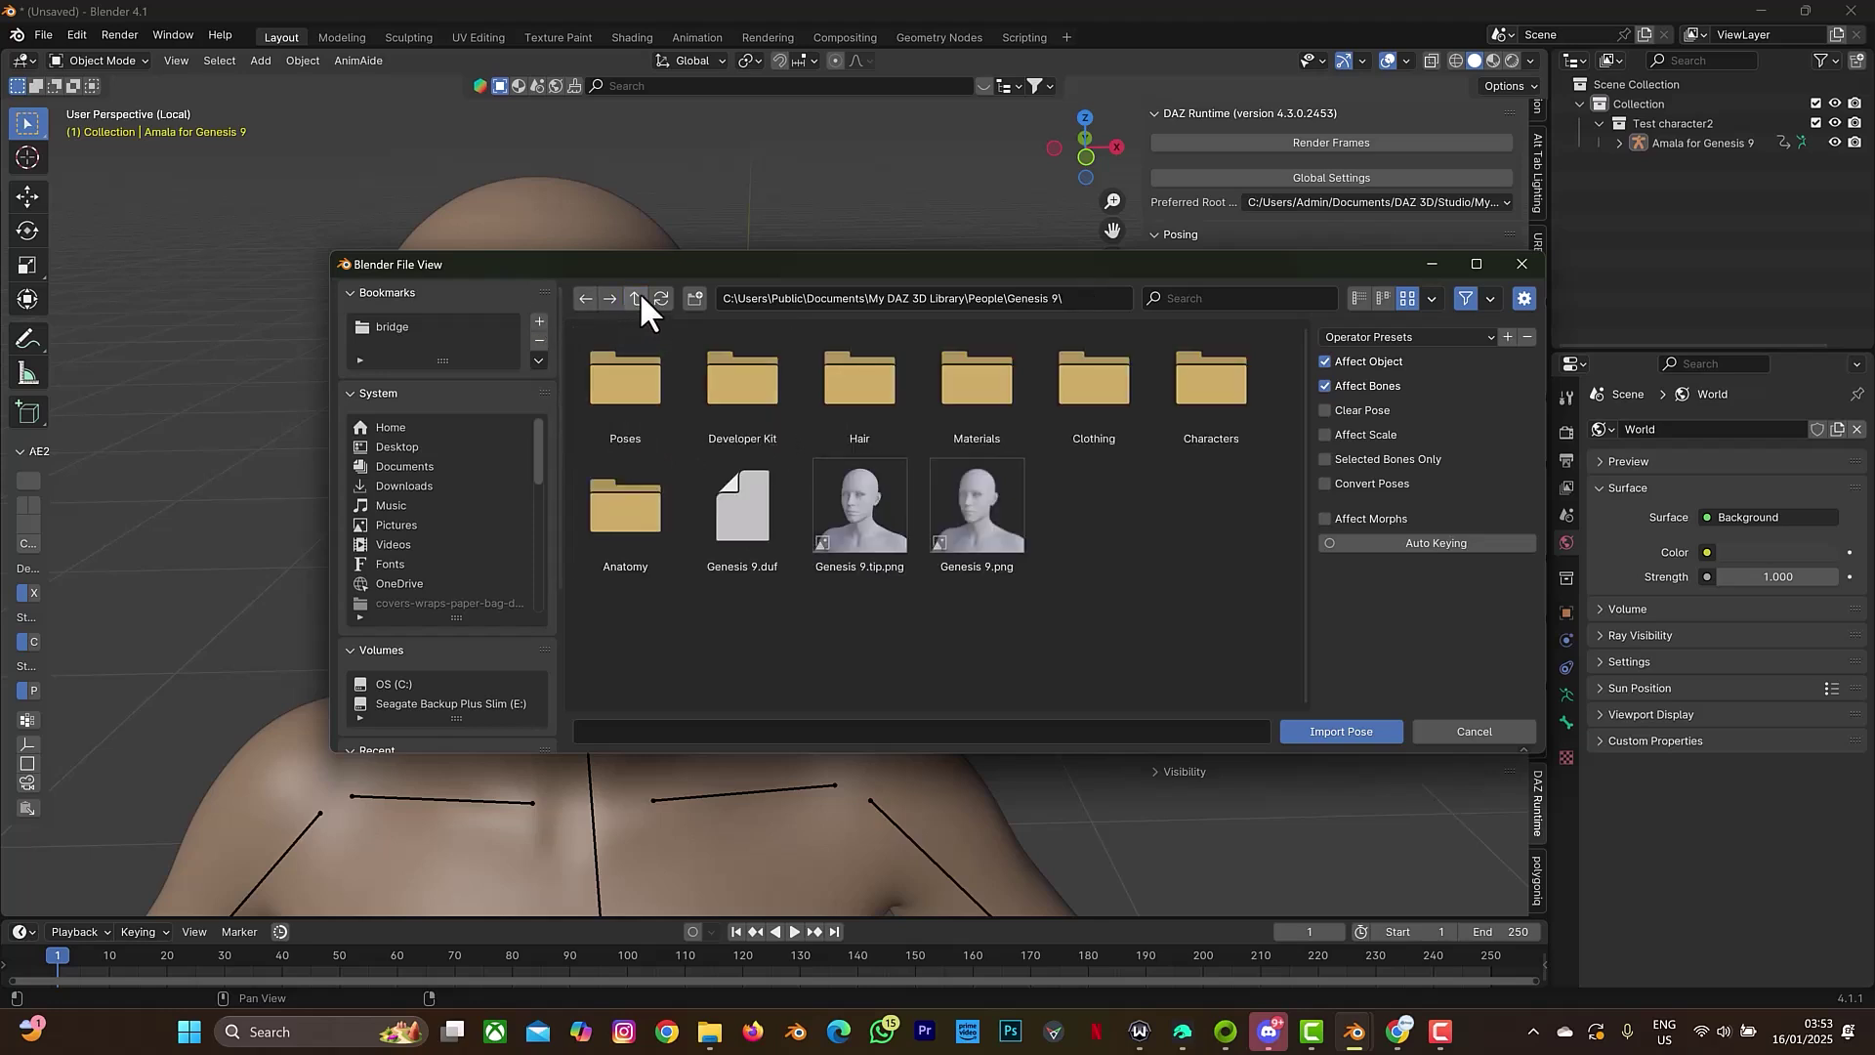
{"action": "left_click", "coordinate": [640, 293]}
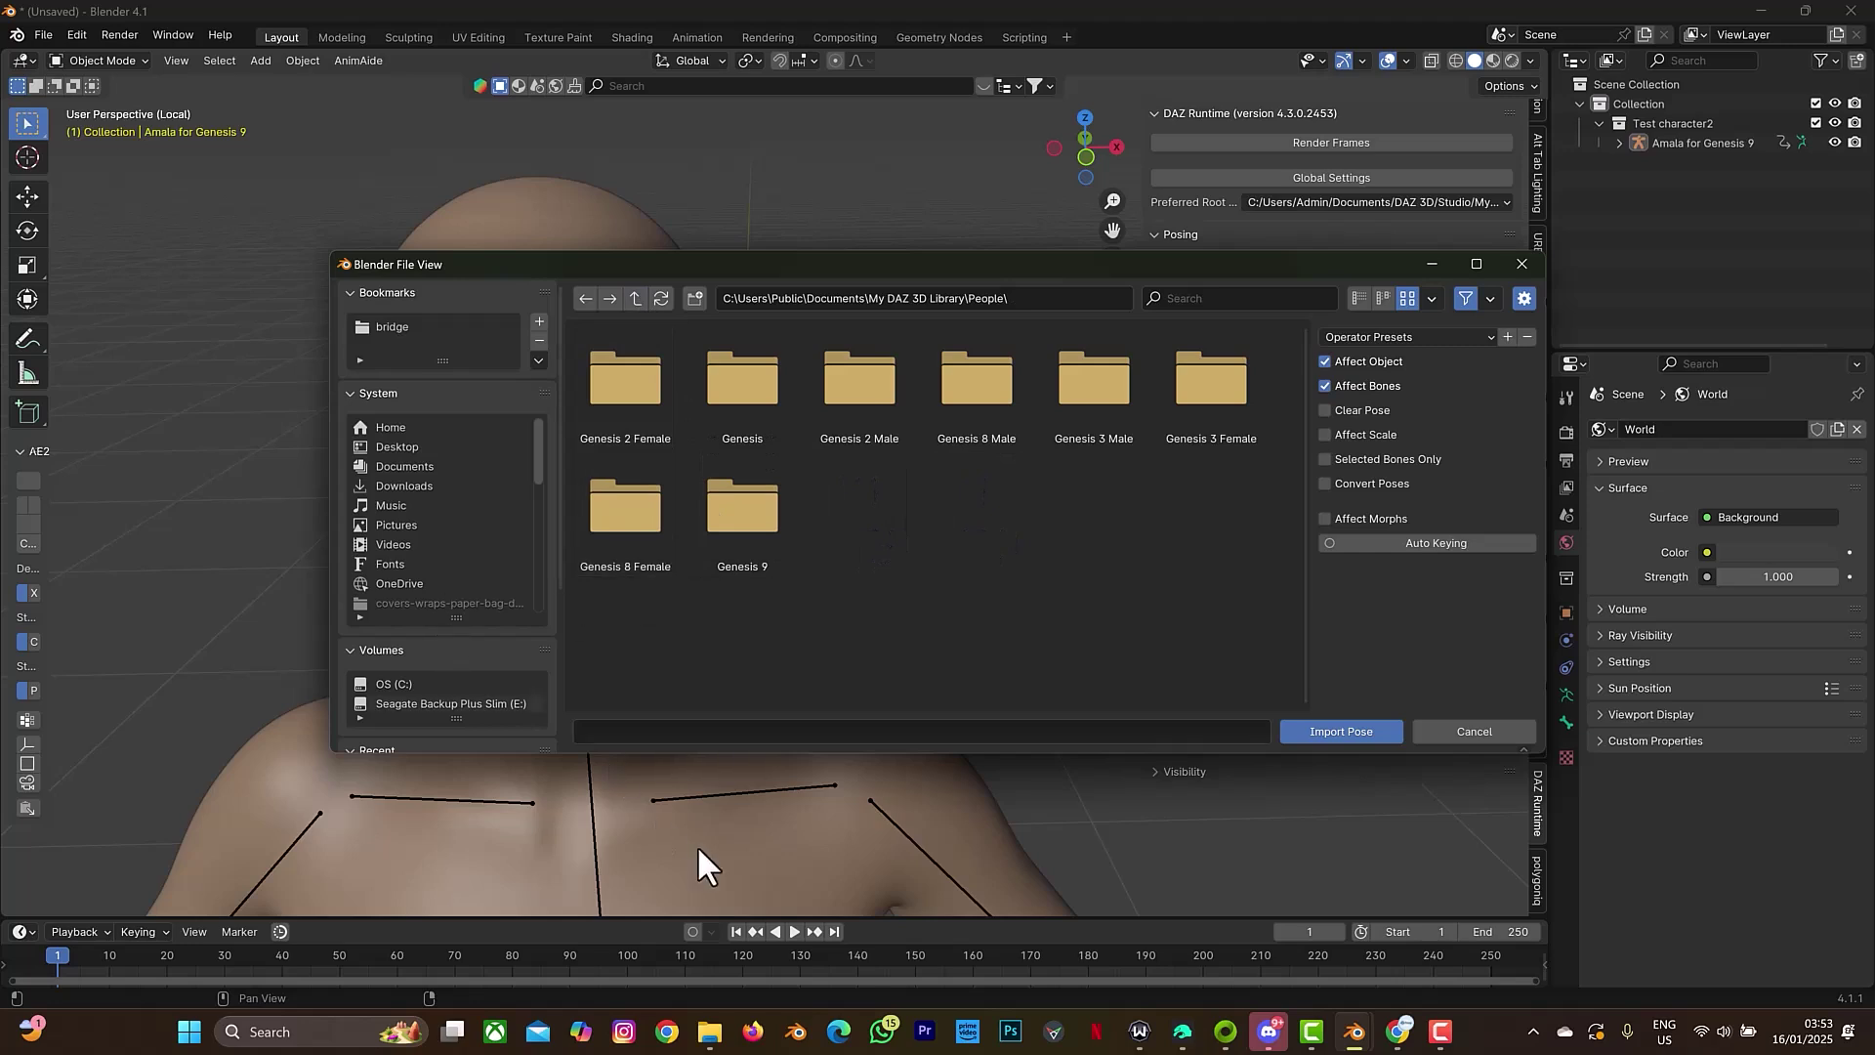
Import a kneeling pose from the Genesis 8 Female Base Poses folder with Convert Poses enabled, bookmarking that folder
{"action": "left_click", "coordinate": [653, 518]}
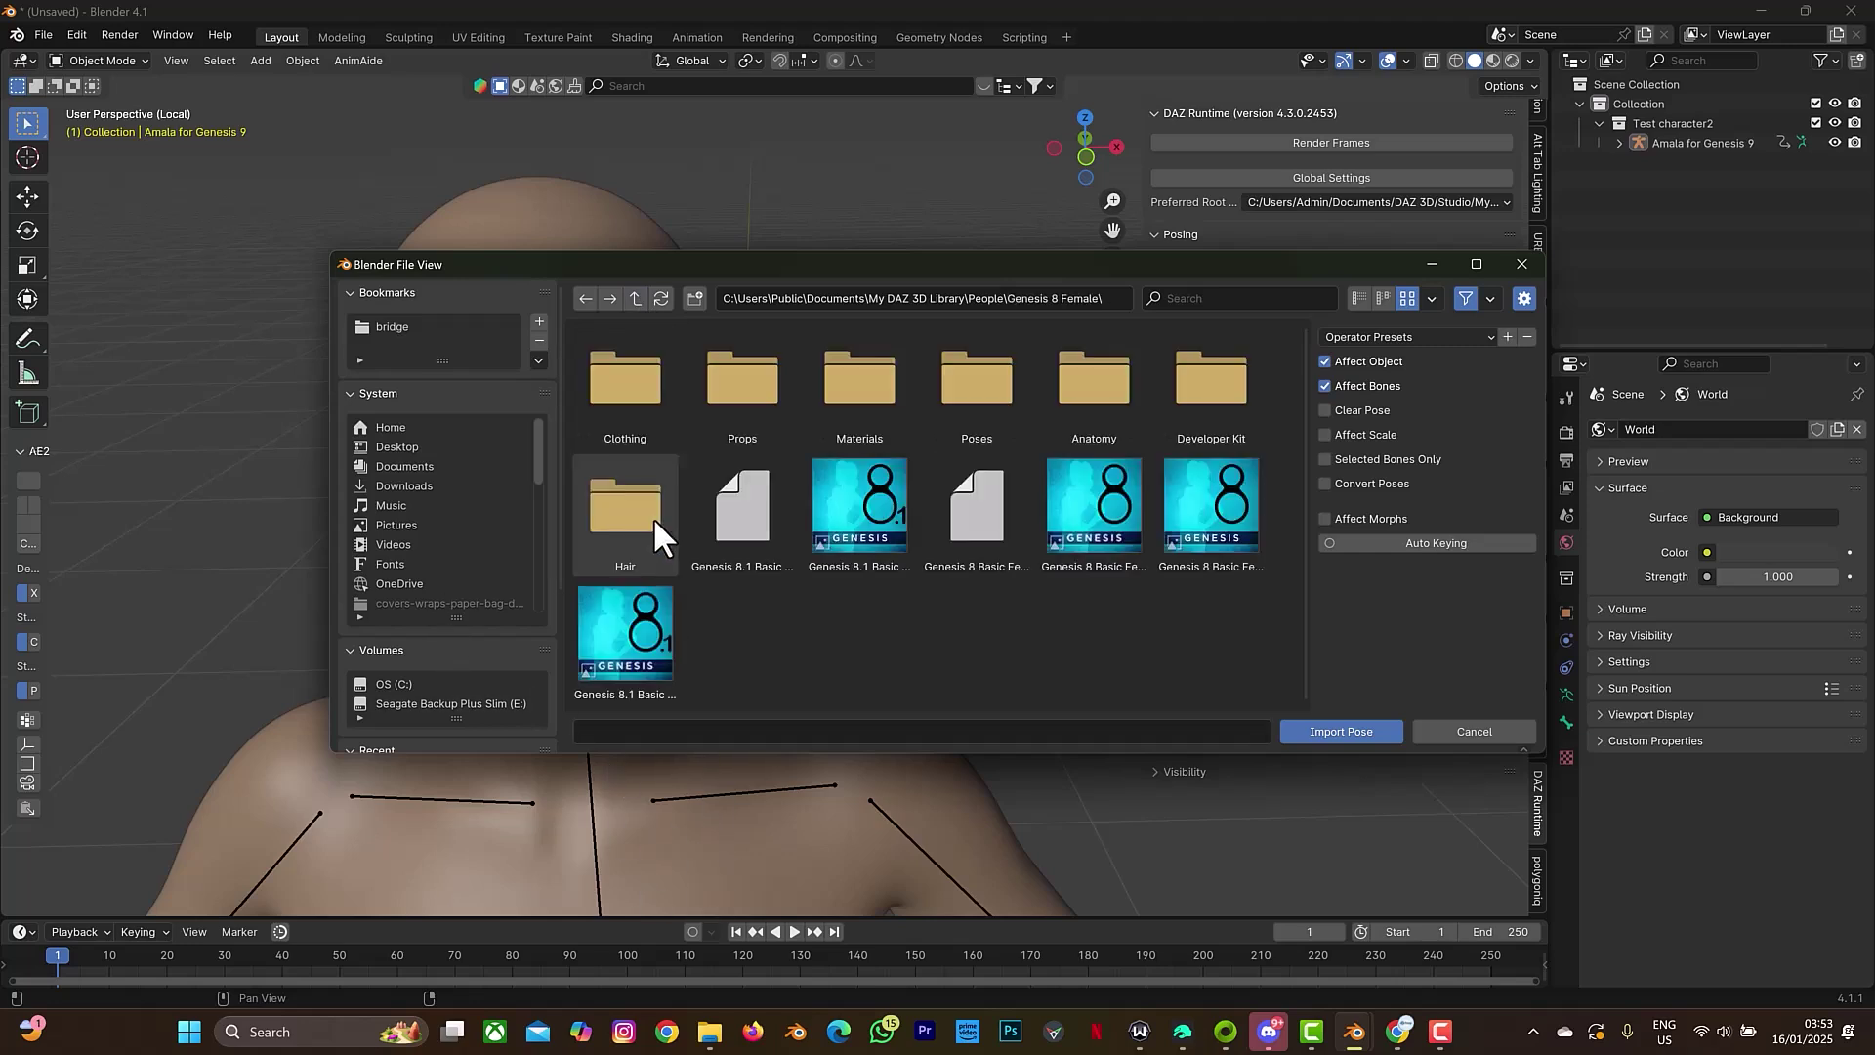
{"action": "left_click", "coordinate": [1324, 484]}
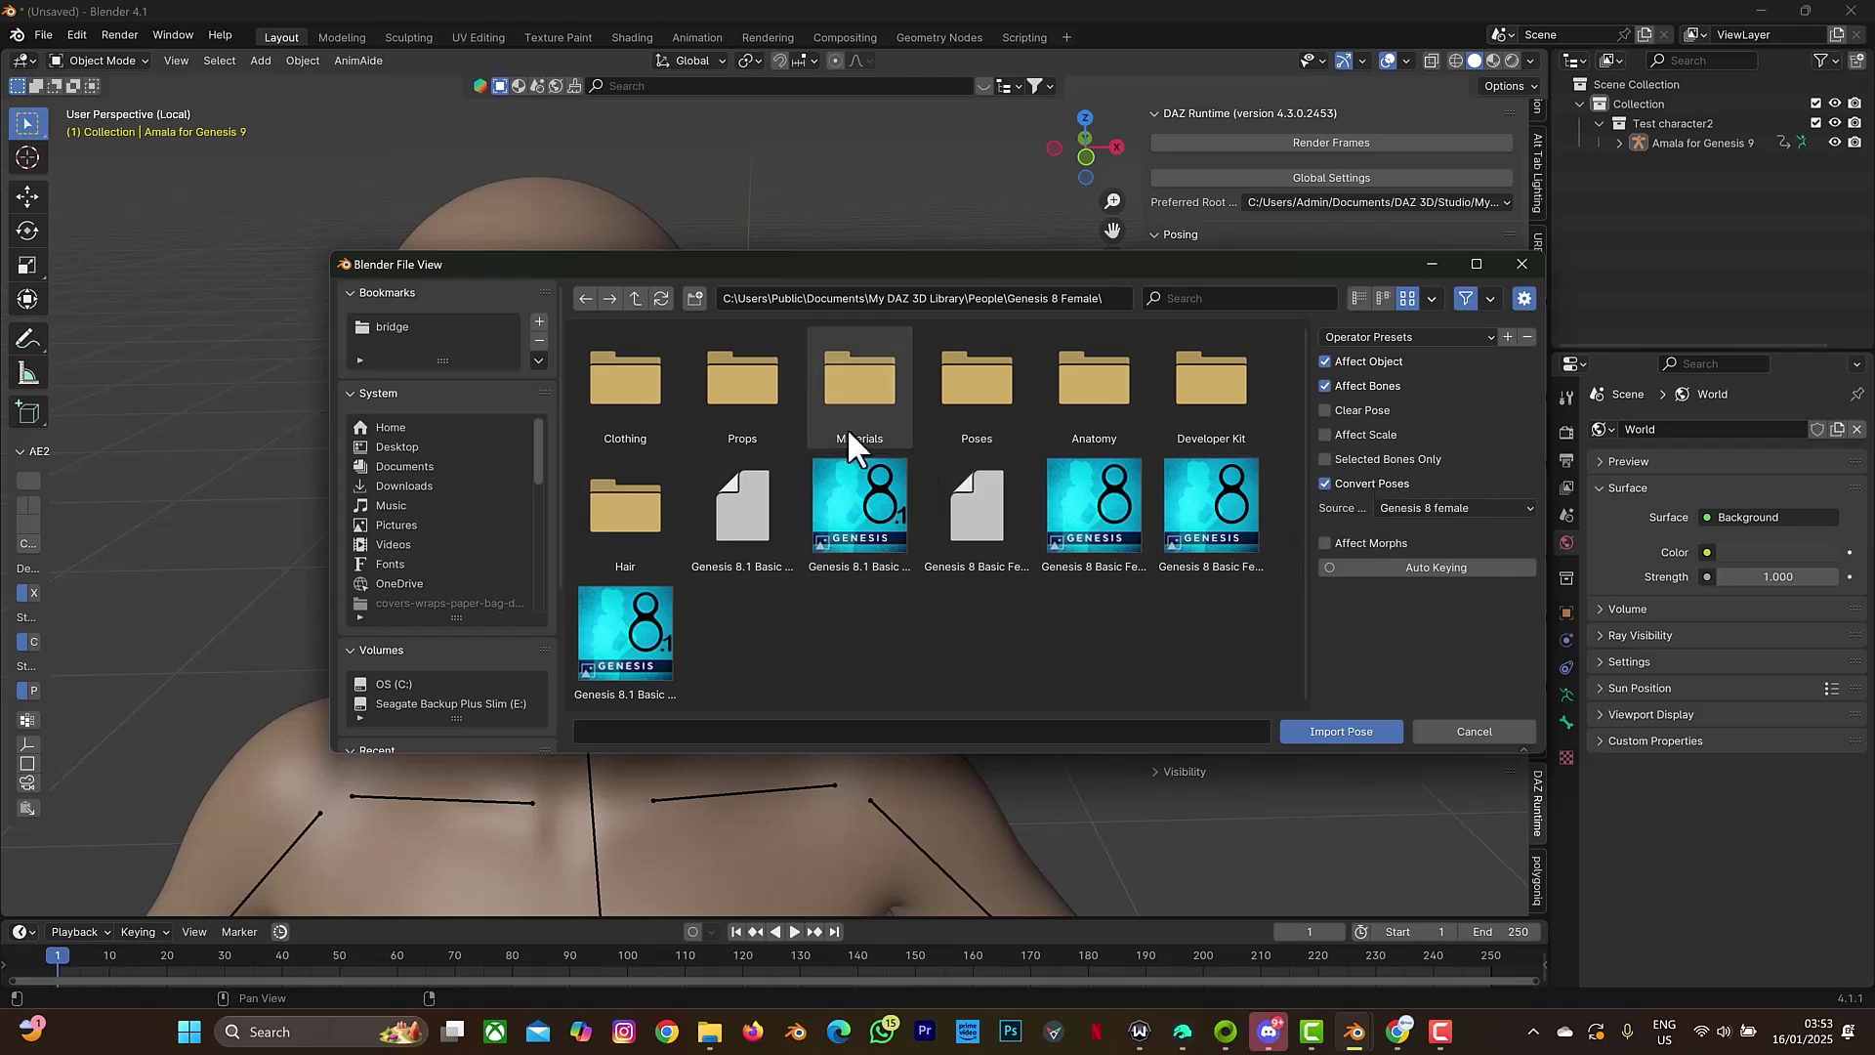
{"action": "left_click", "coordinate": [988, 401]}
{"action": "double_click", "coordinate": [987, 402]}
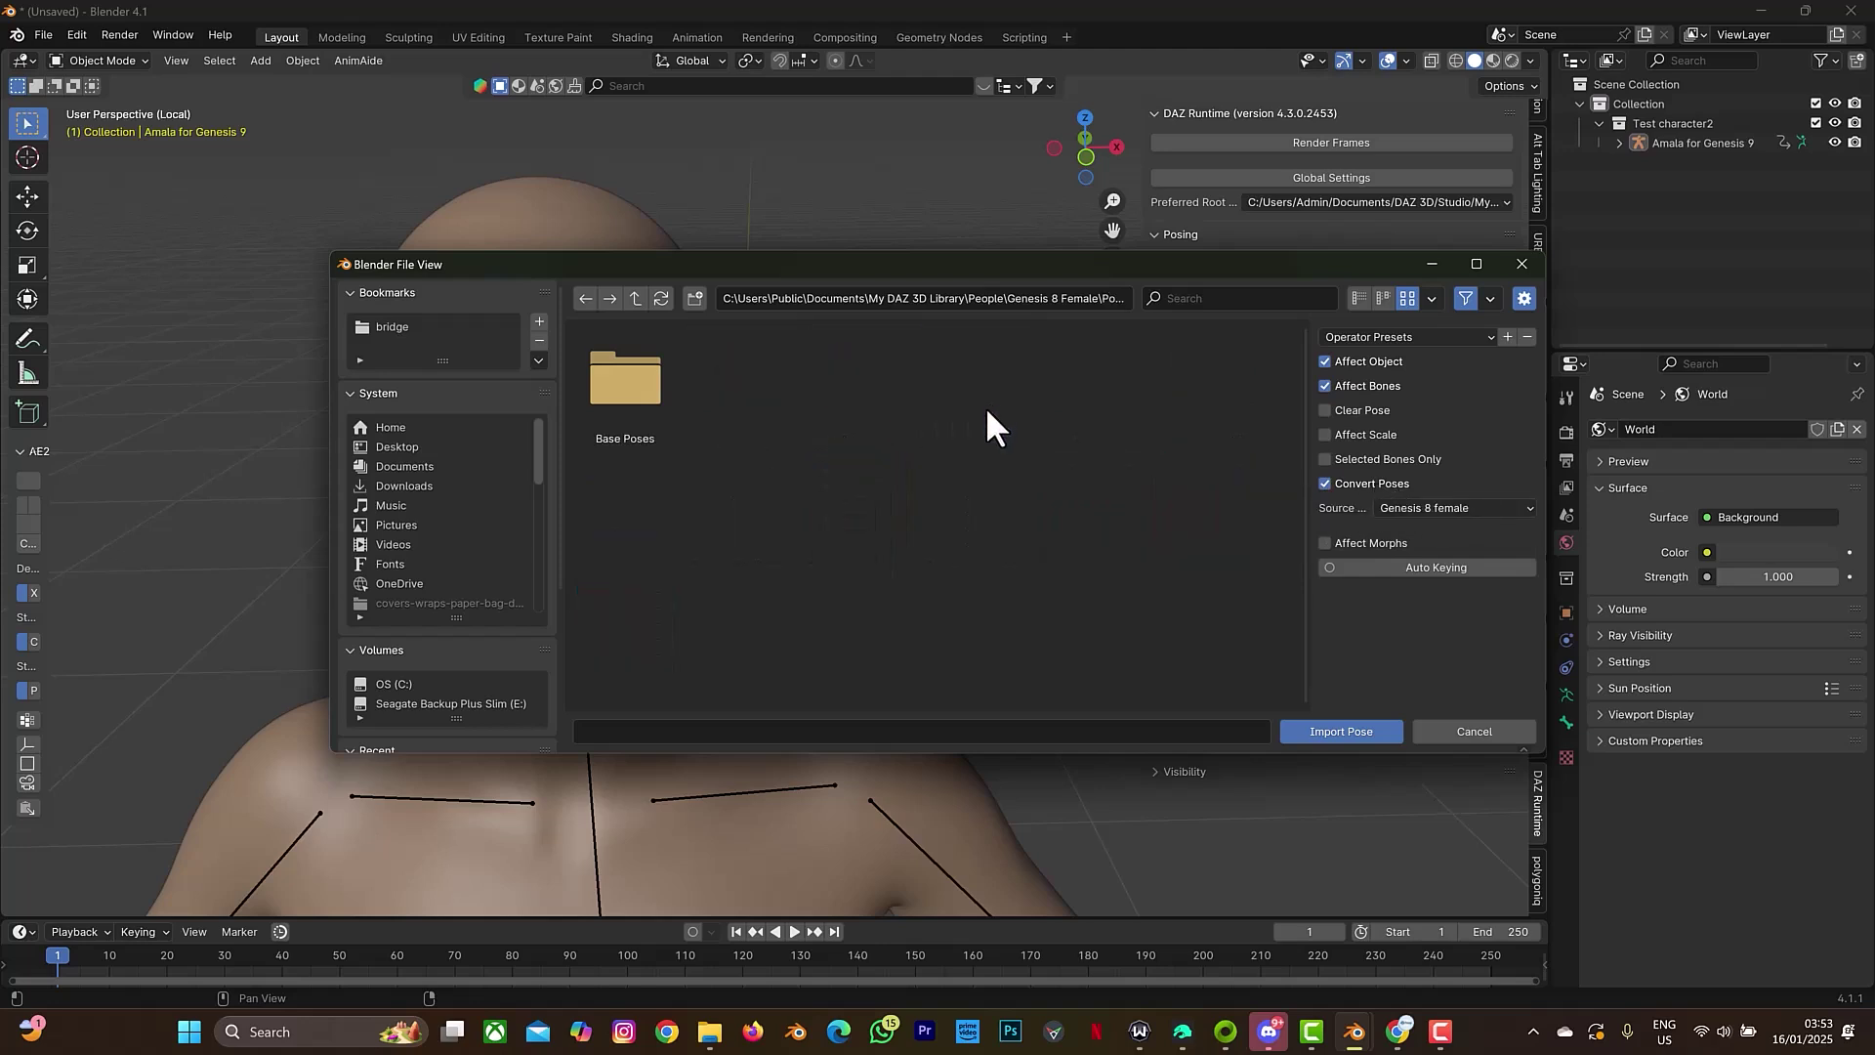
{"action": "double_click", "coordinate": [623, 395]}
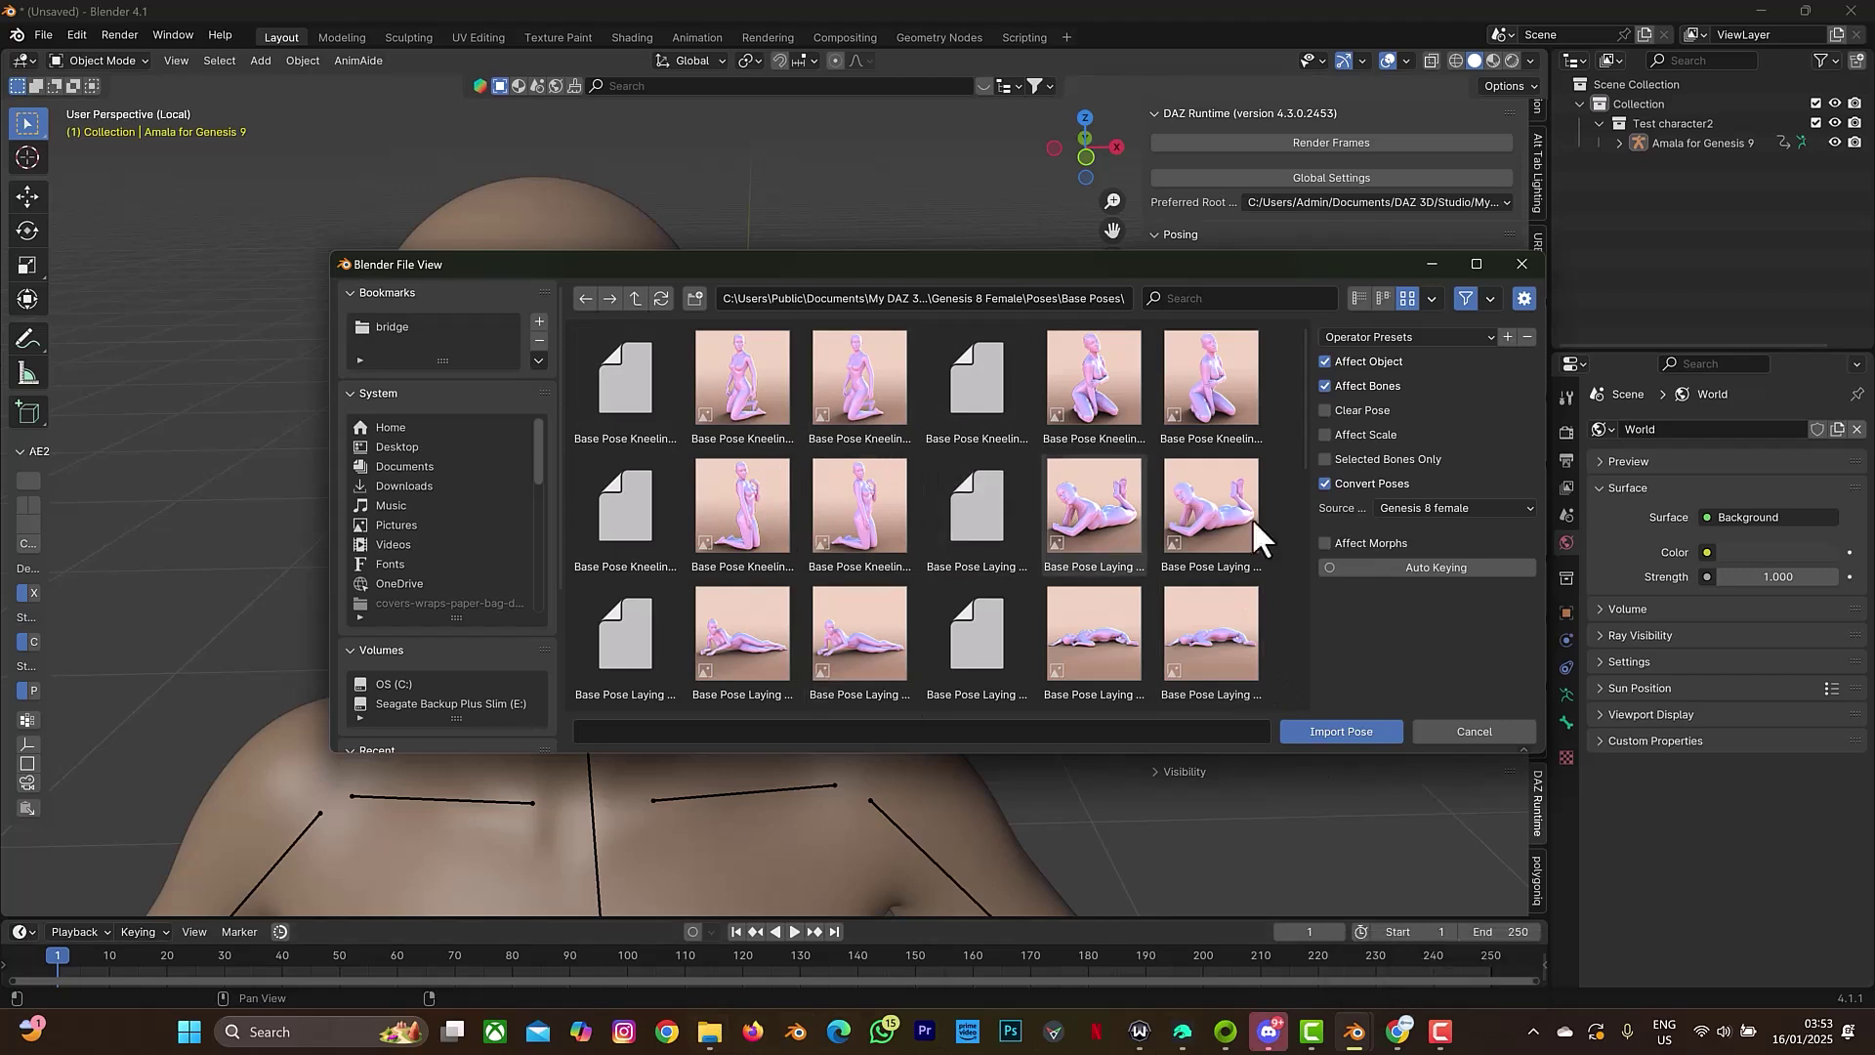
{"action": "left_click", "coordinate": [539, 320]}
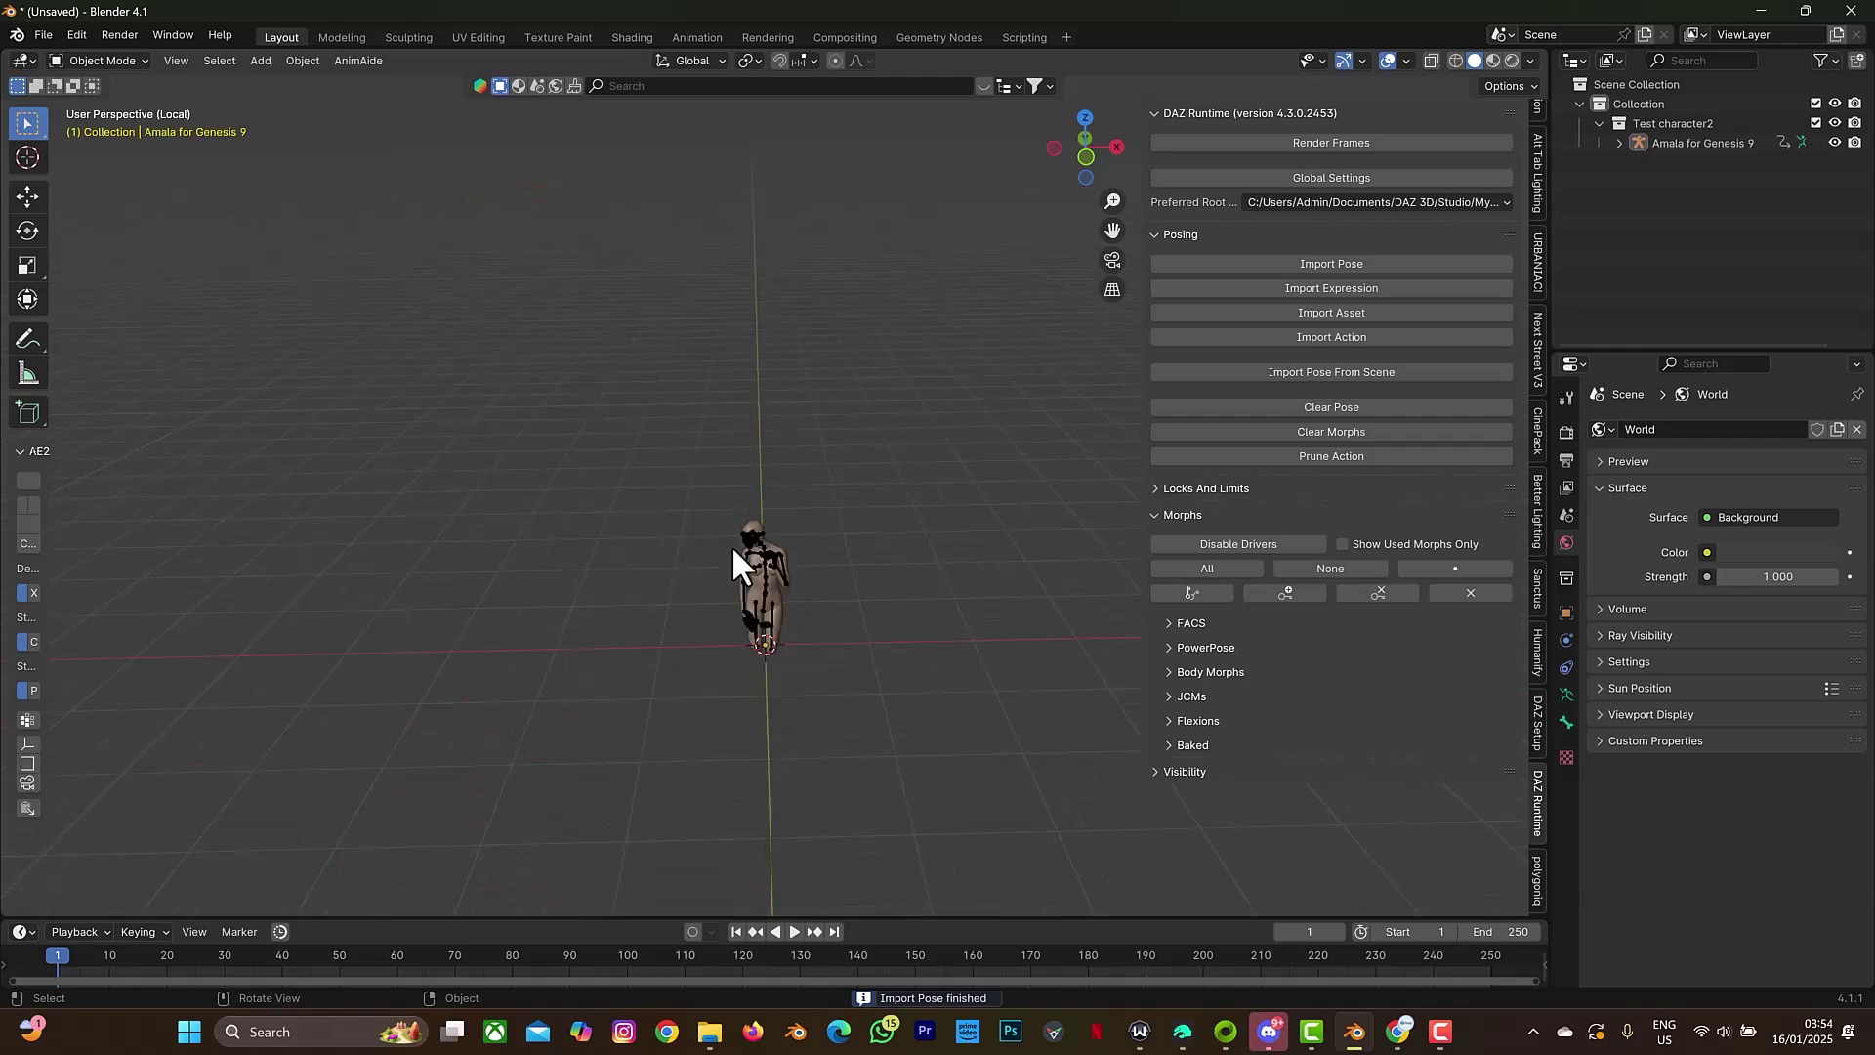
{"action": "left_click_drag", "start_coordinate": [1055, 170], "coordinate": [898, 174]}
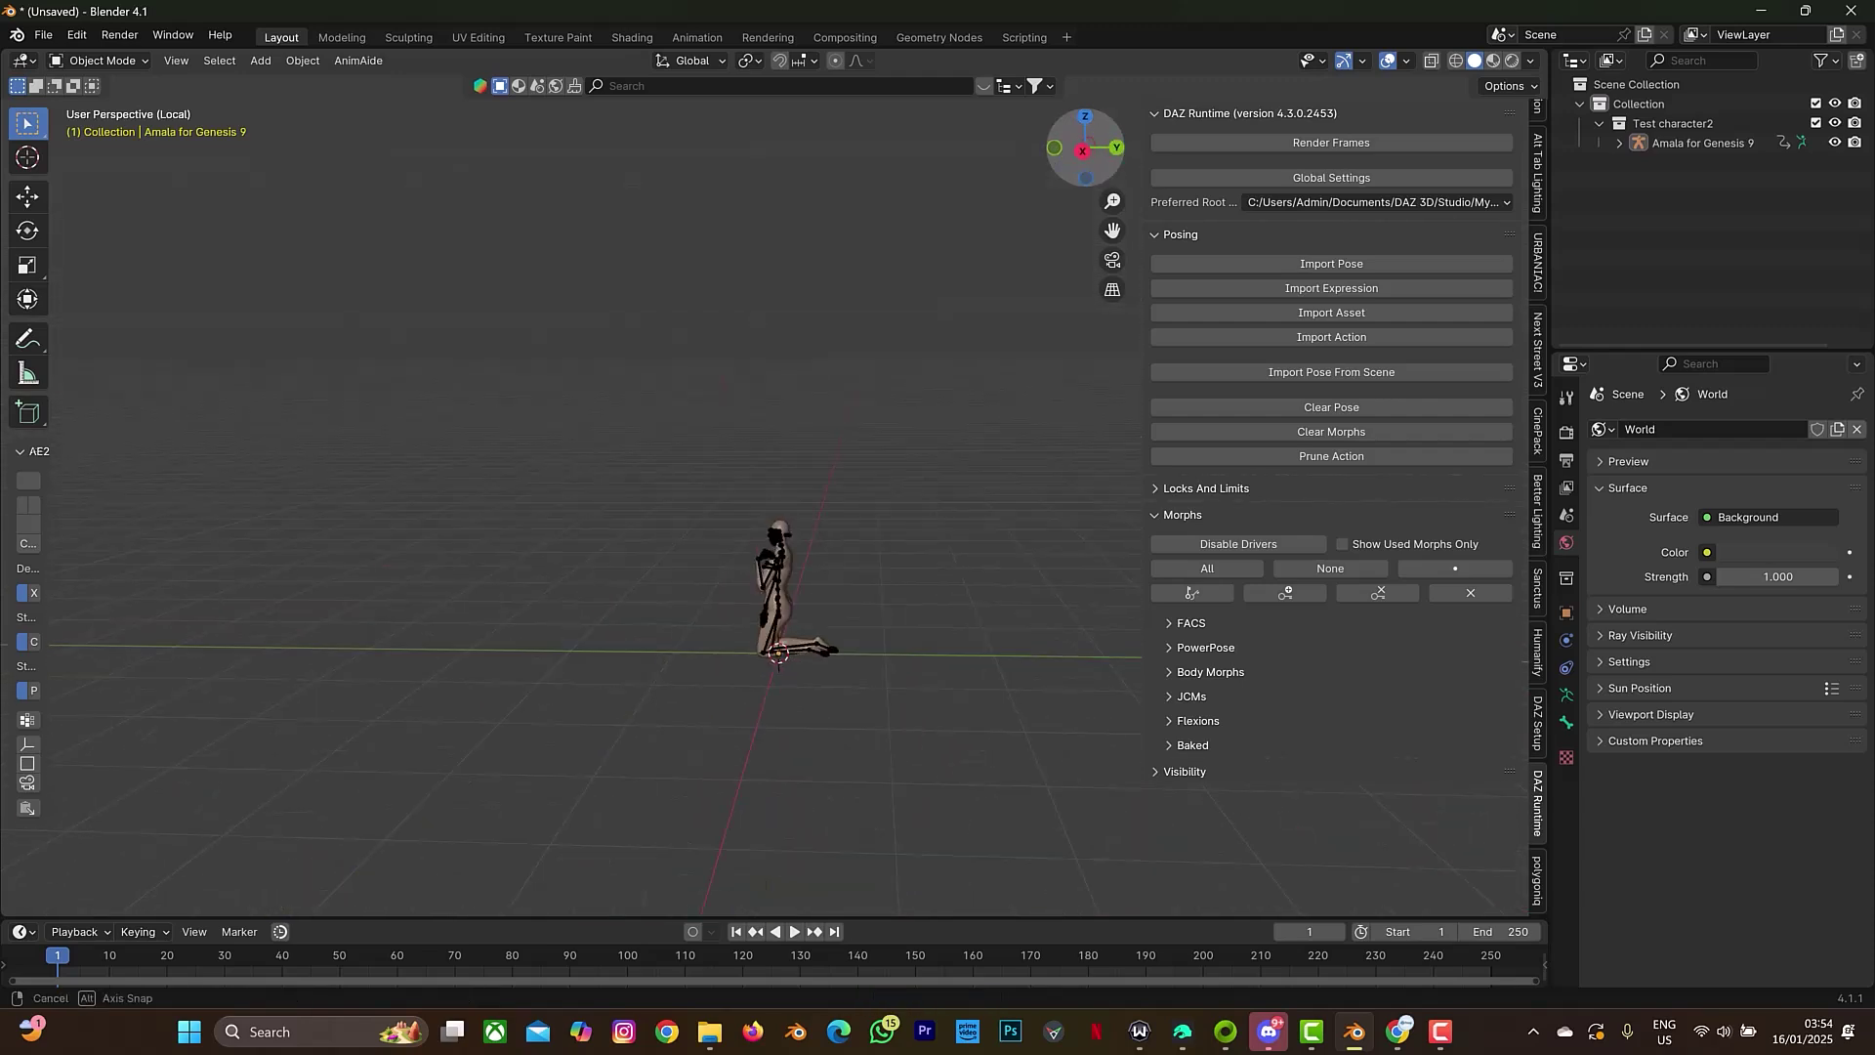
Import the laying pose with propped elbows and raised feet from the bookmarked Base Poses folder onto the character
{"action": "left_click", "coordinate": [1385, 264]}
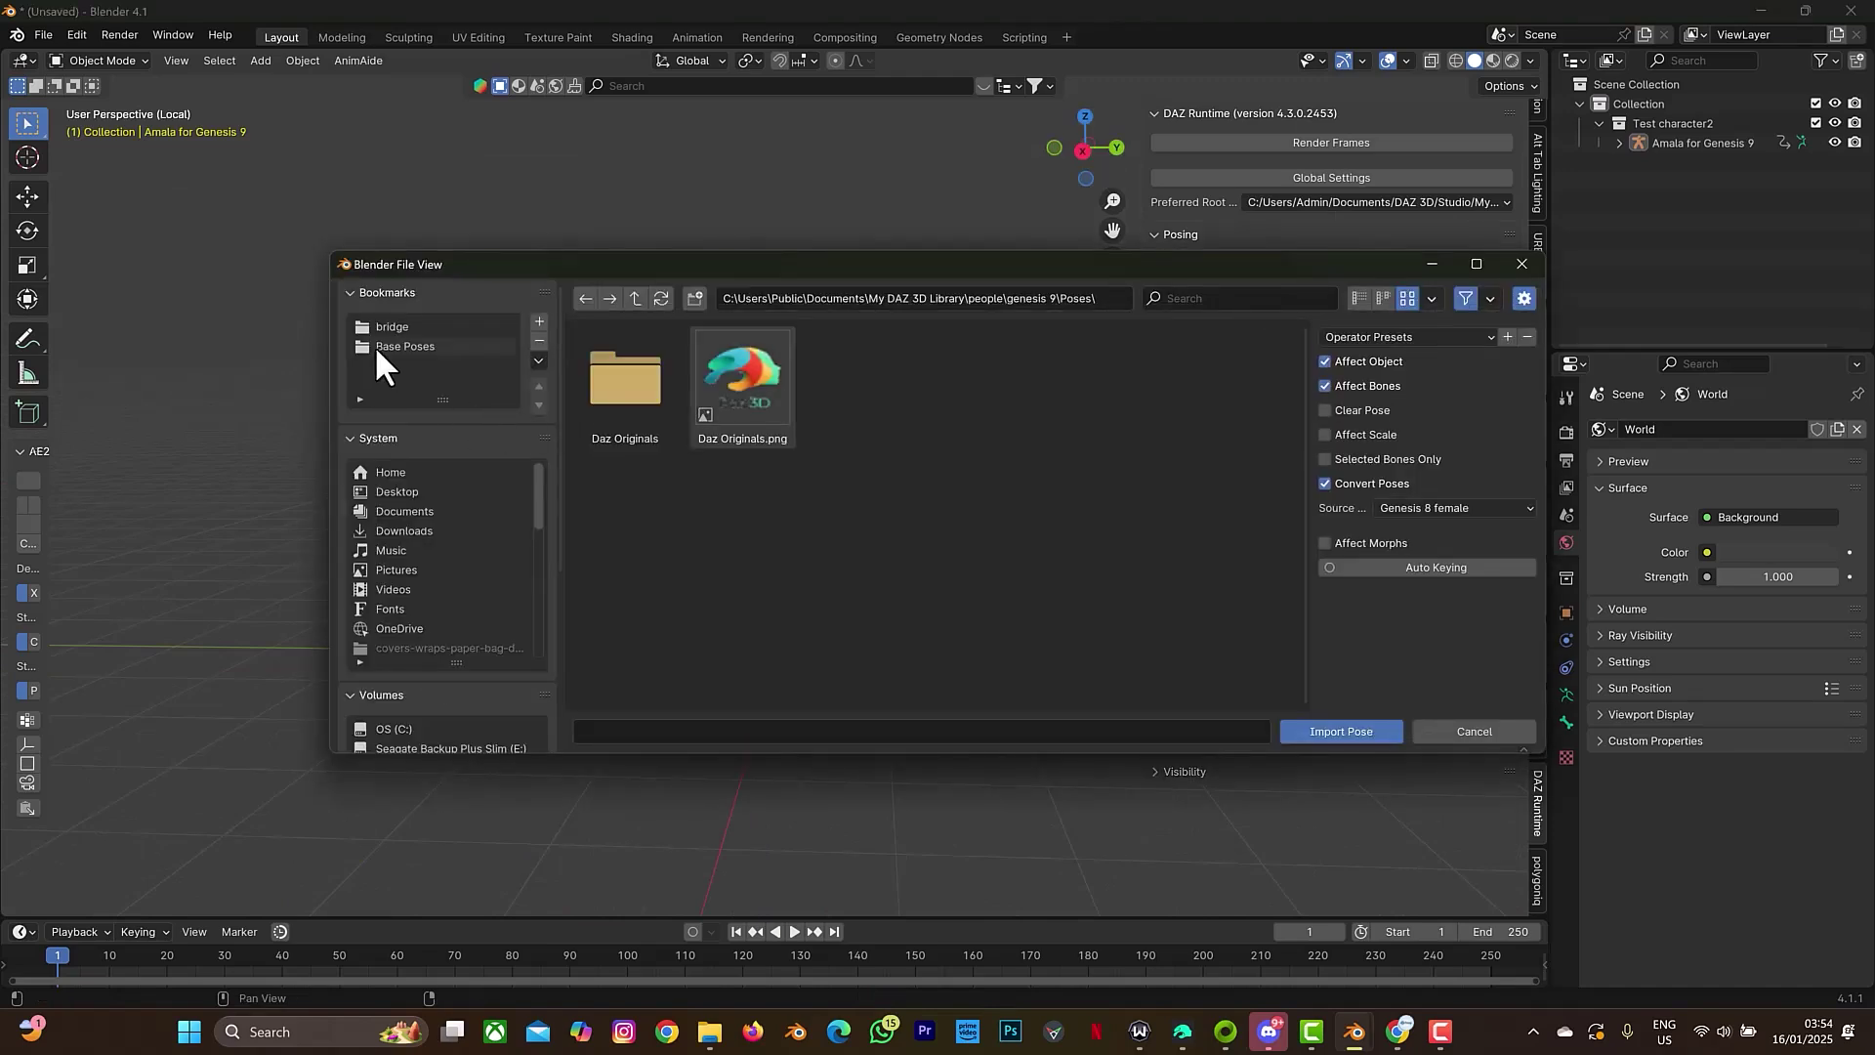
{"action": "left_click", "coordinate": [377, 346]}
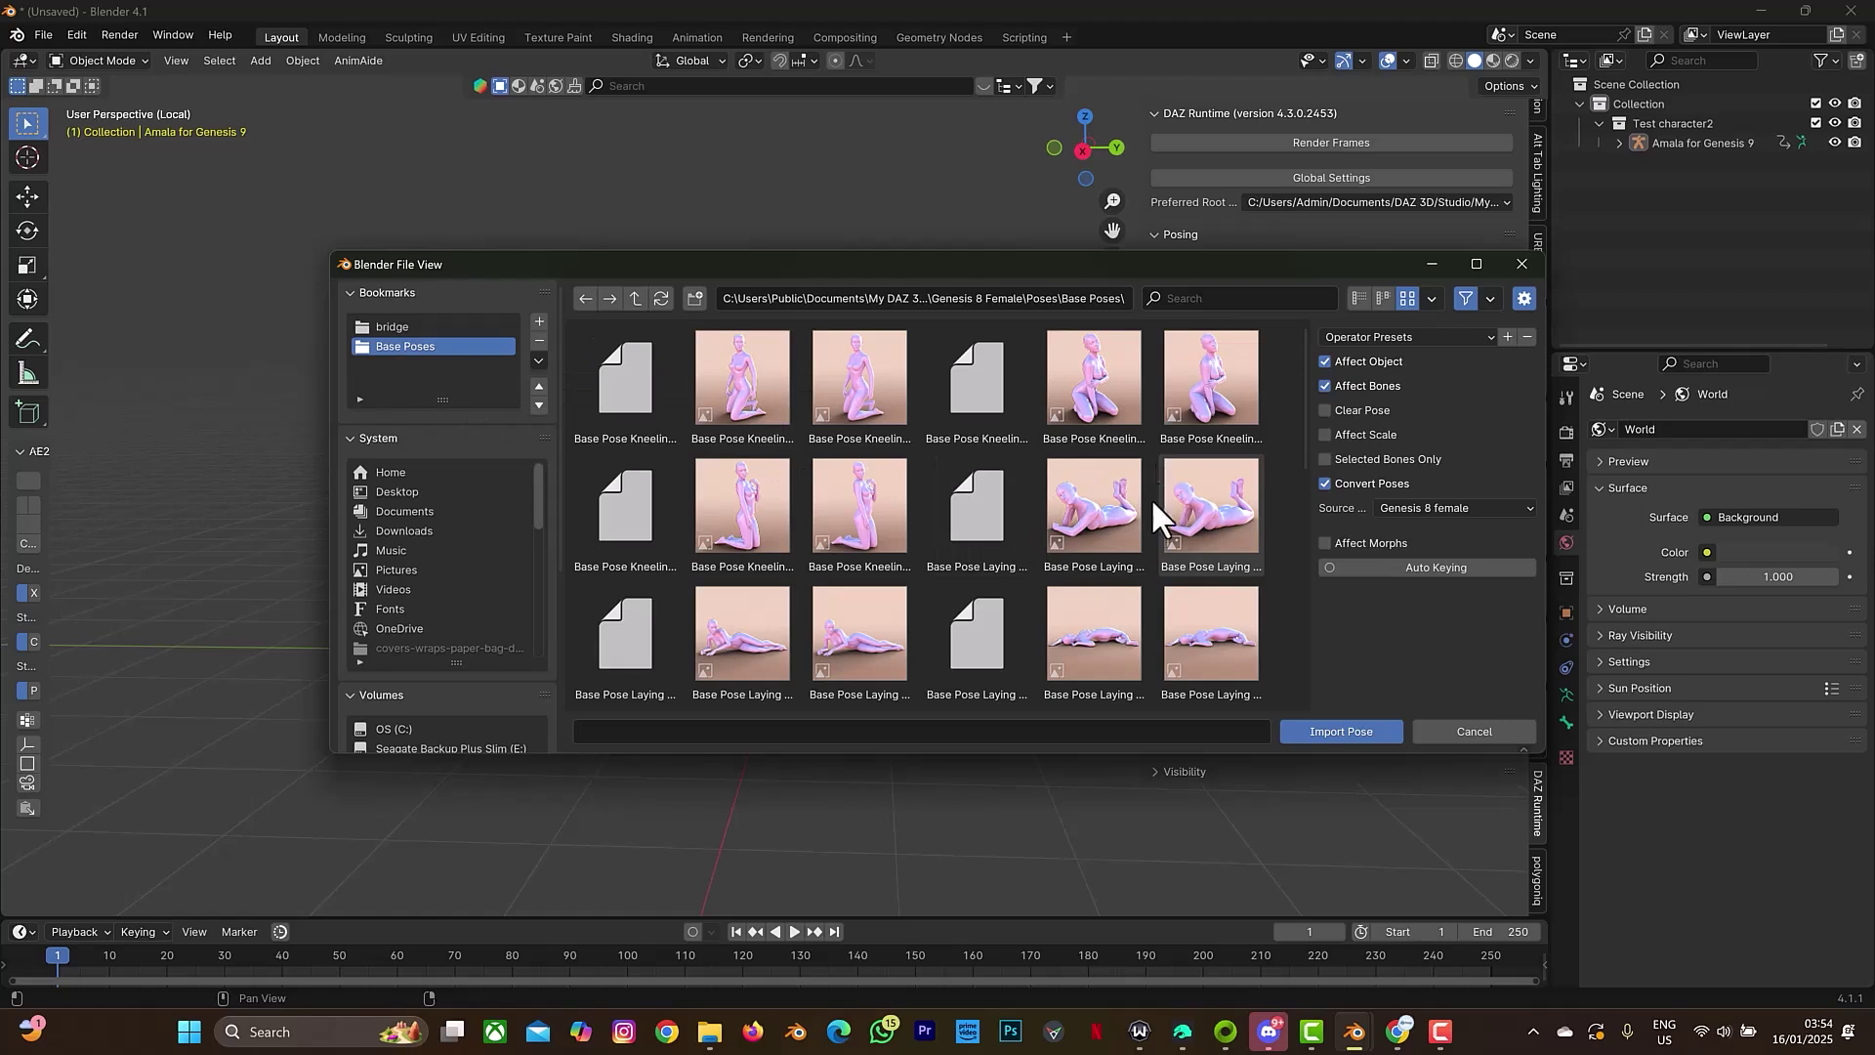
{"action": "double_click", "coordinate": [1116, 519]}
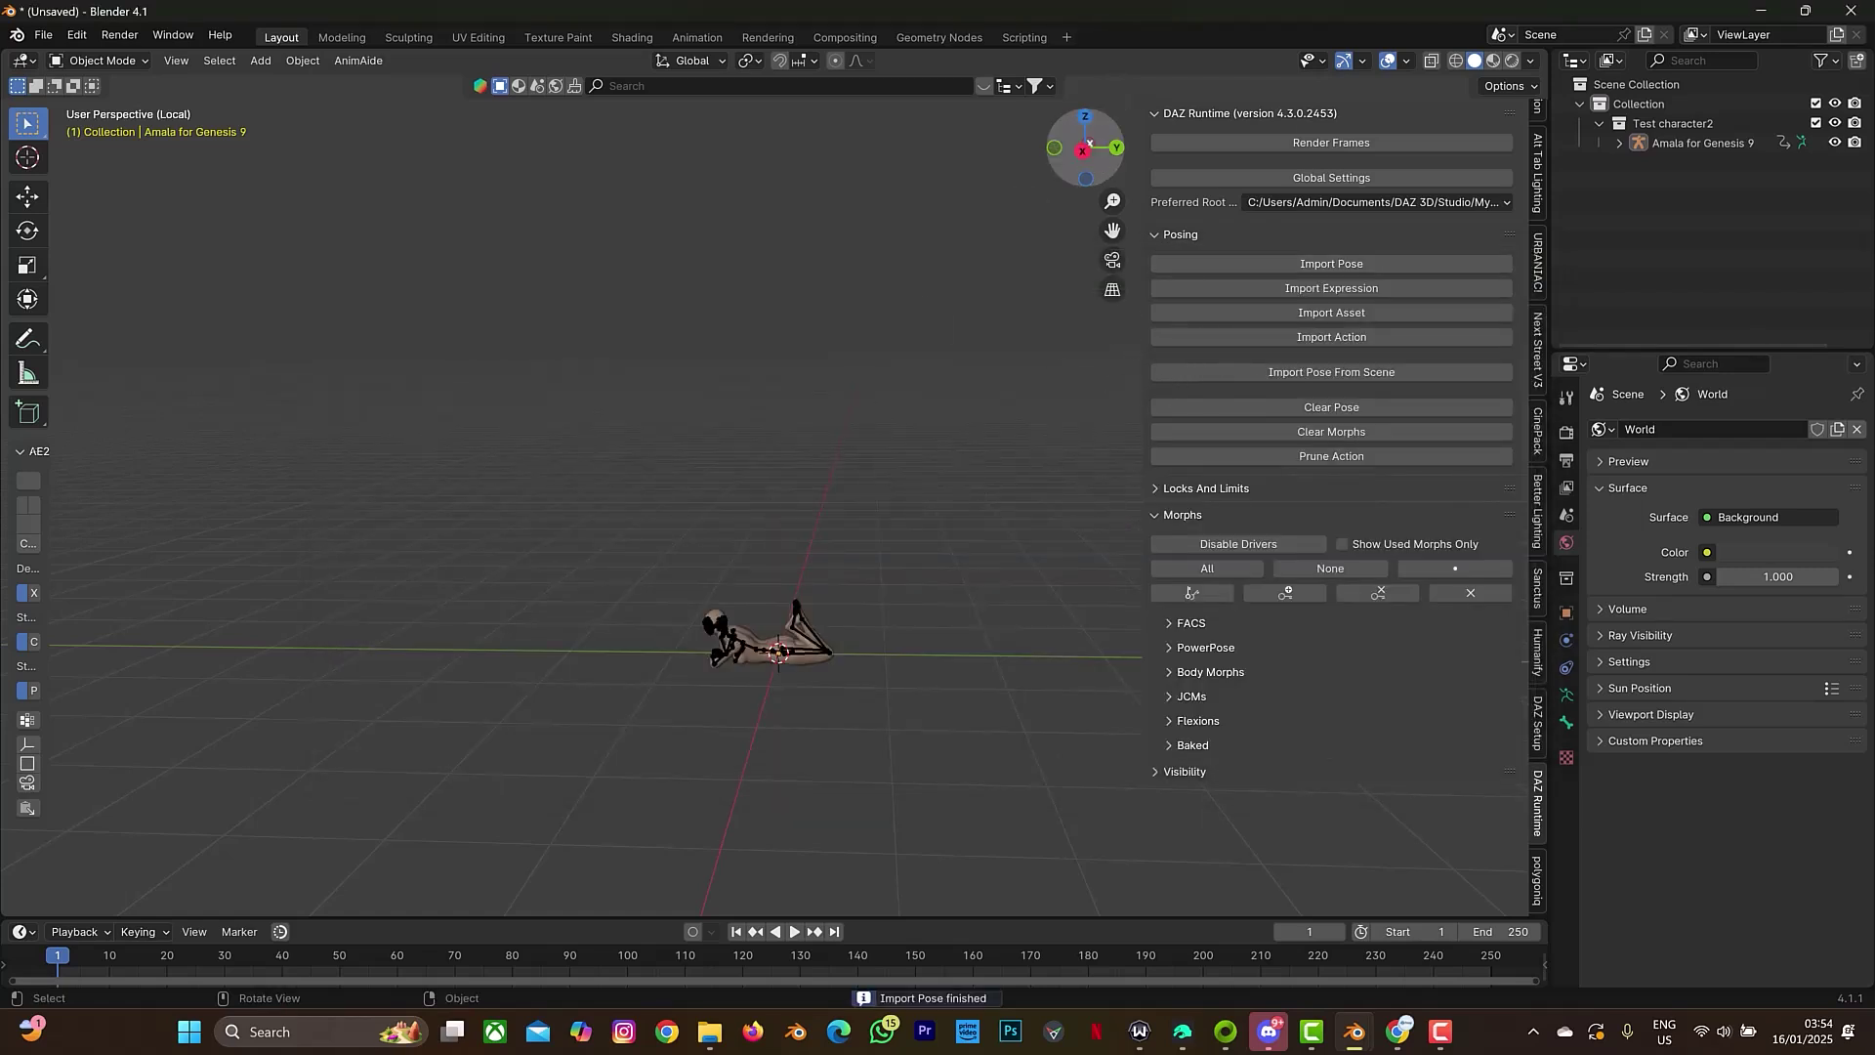
{"action": "middle_click_drag", "start_coordinate": [586, 488], "coordinate": [781, 488]}
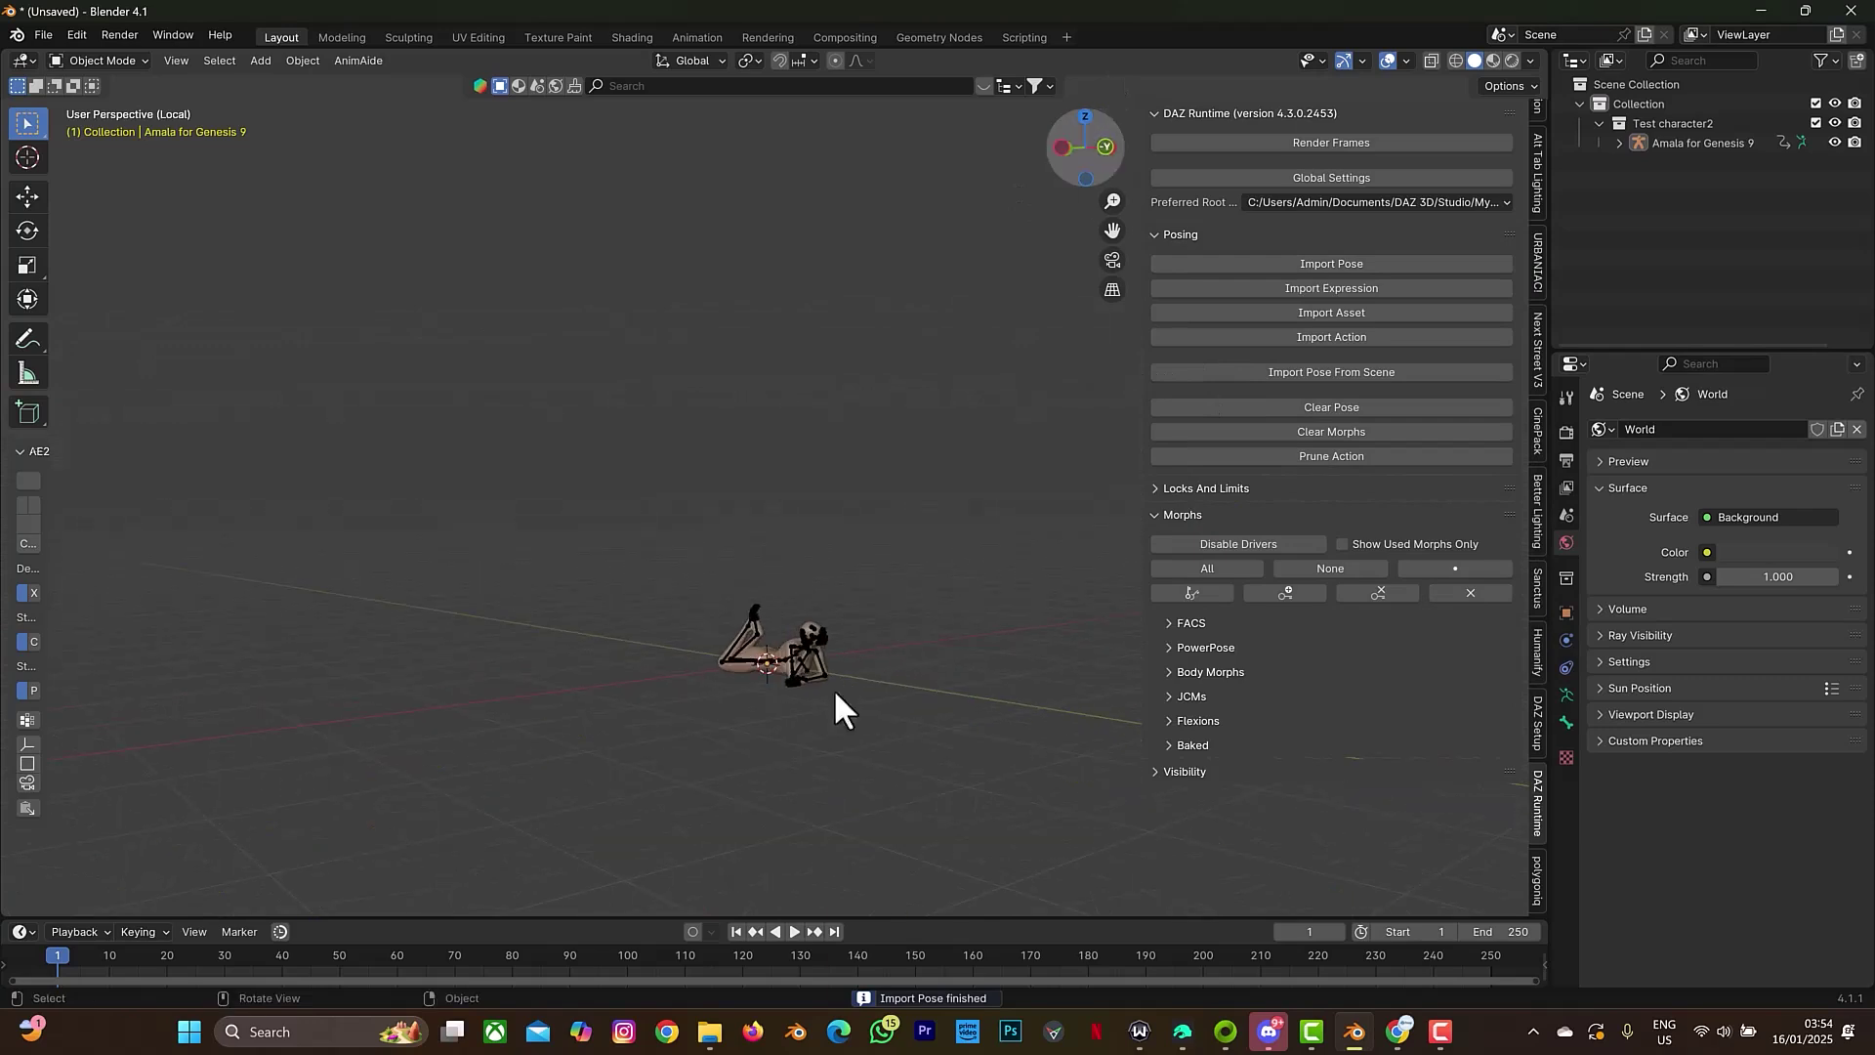
{"action": "scroll", "coordinate": [777, 666], "scroll_direction": "up", "scroll_amount": 3}
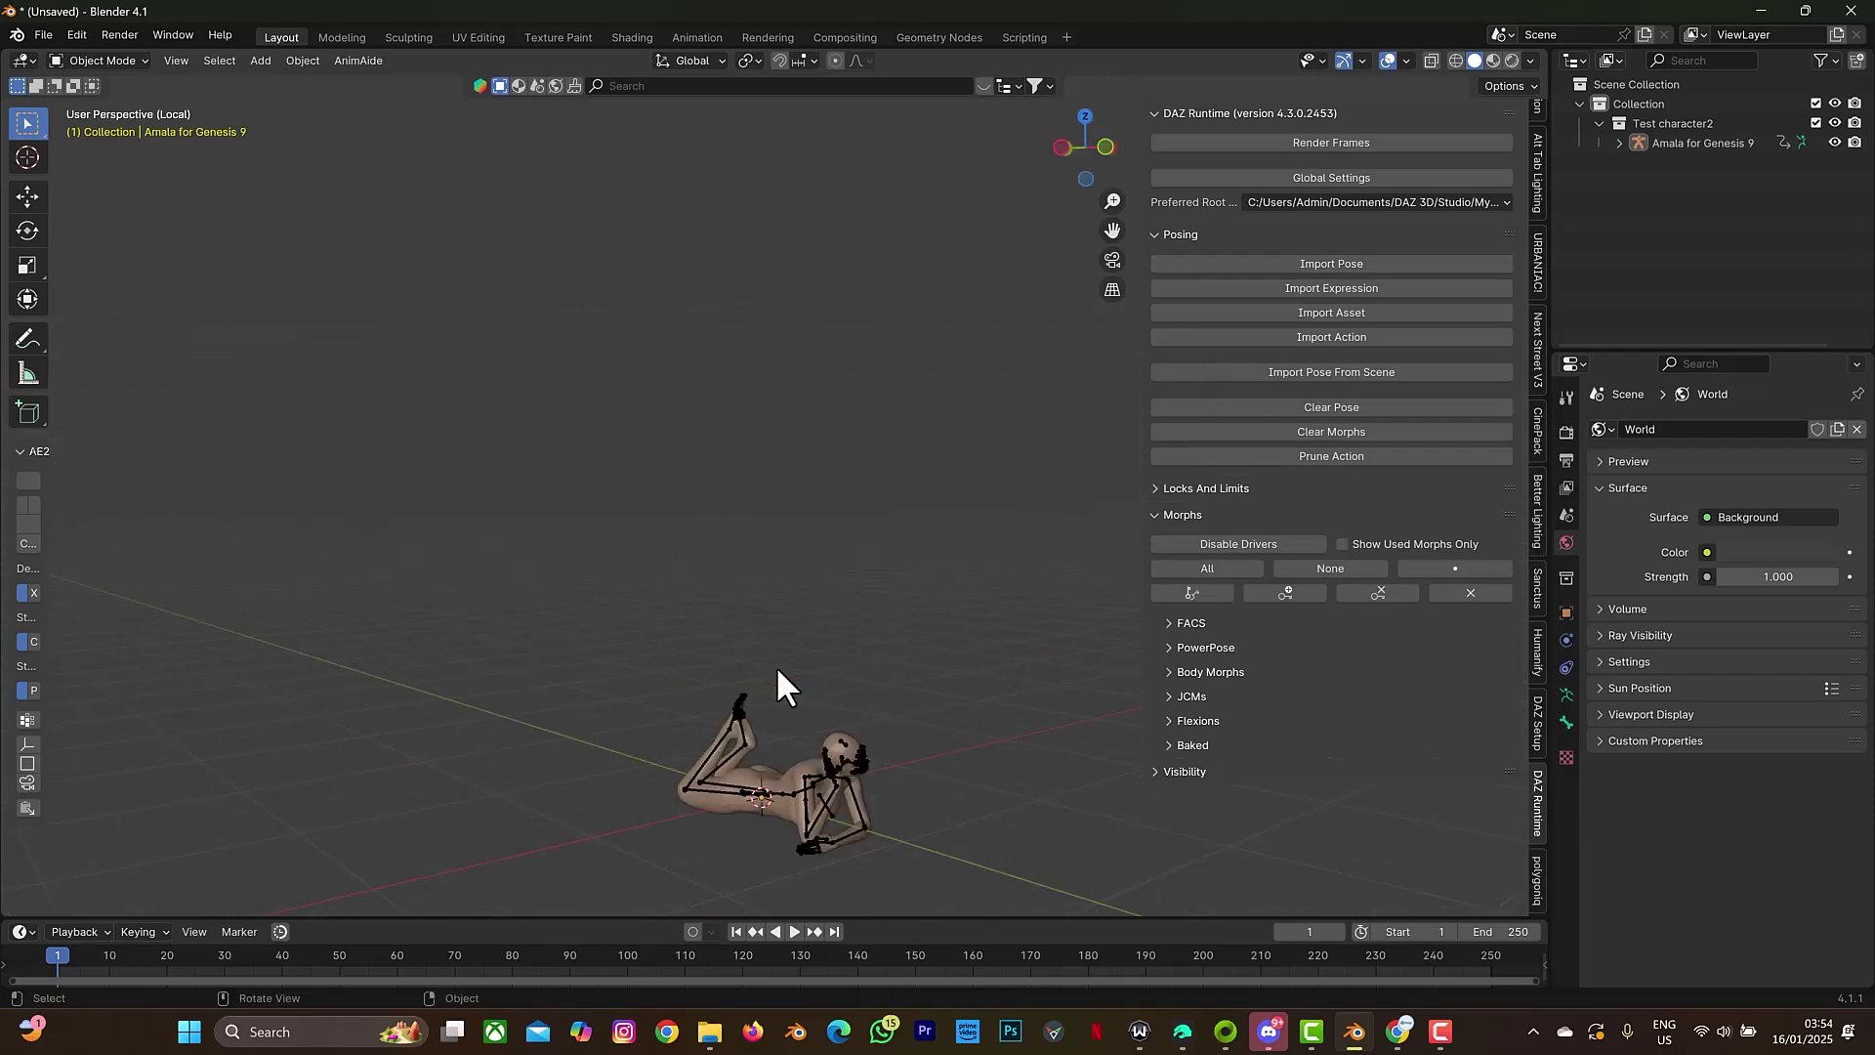